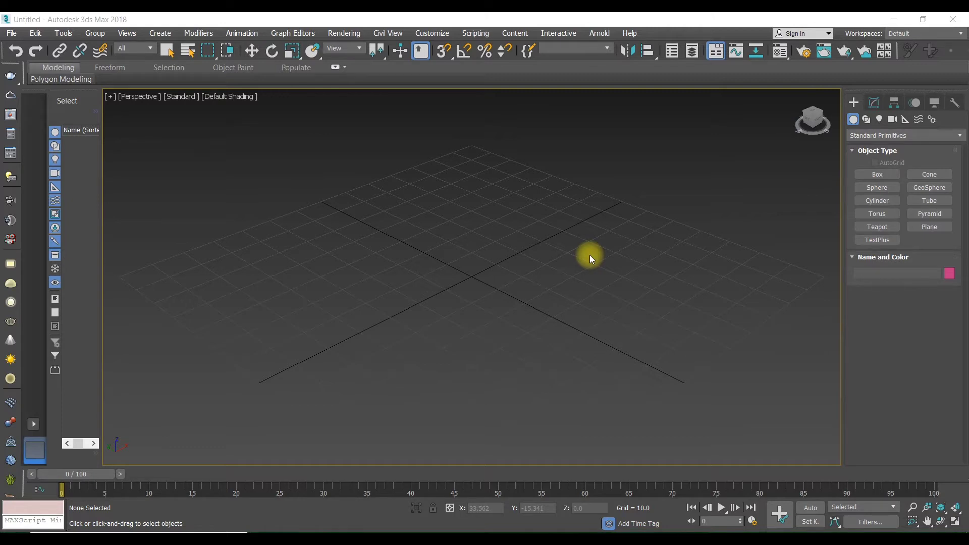
- Create a ChamferBox on the perspective grid, about 84 long, 59 wide and 11 high with a fillet of about 8
click(121, 18)
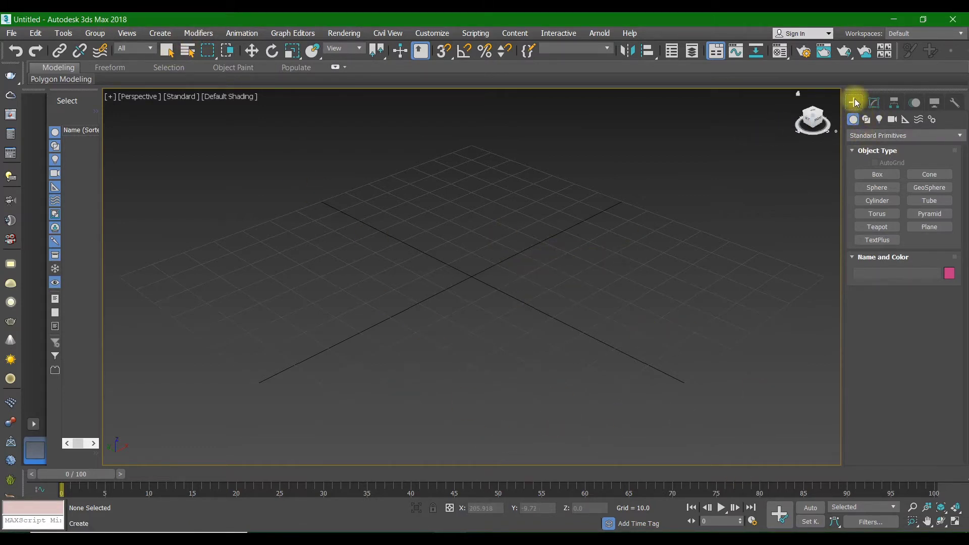
click(861, 136)
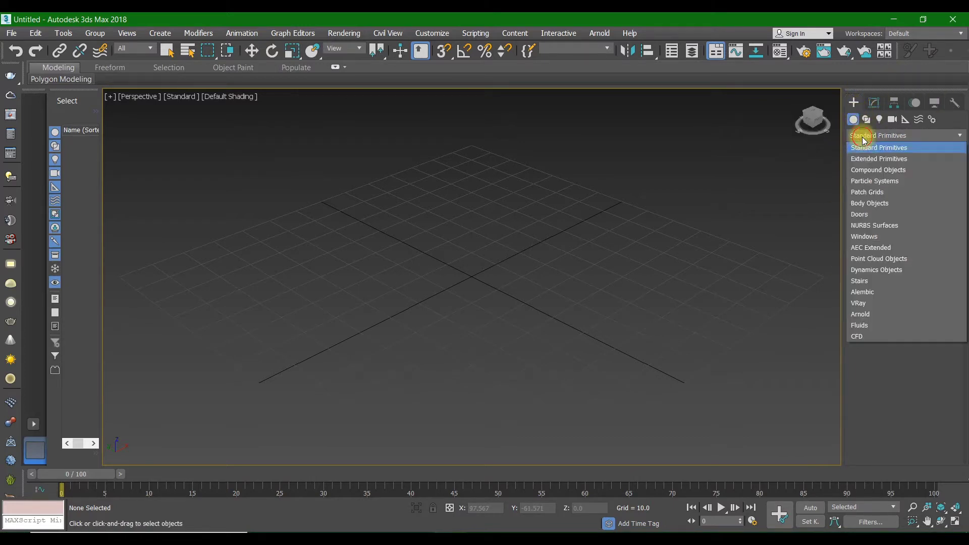
click(879, 159)
click(872, 189)
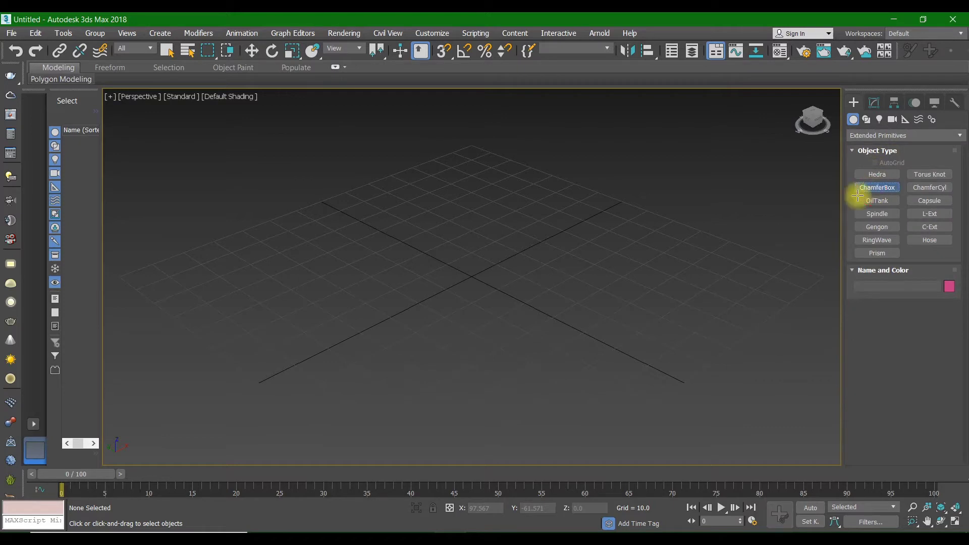
drag(346, 270, 720, 304)
click(701, 295)
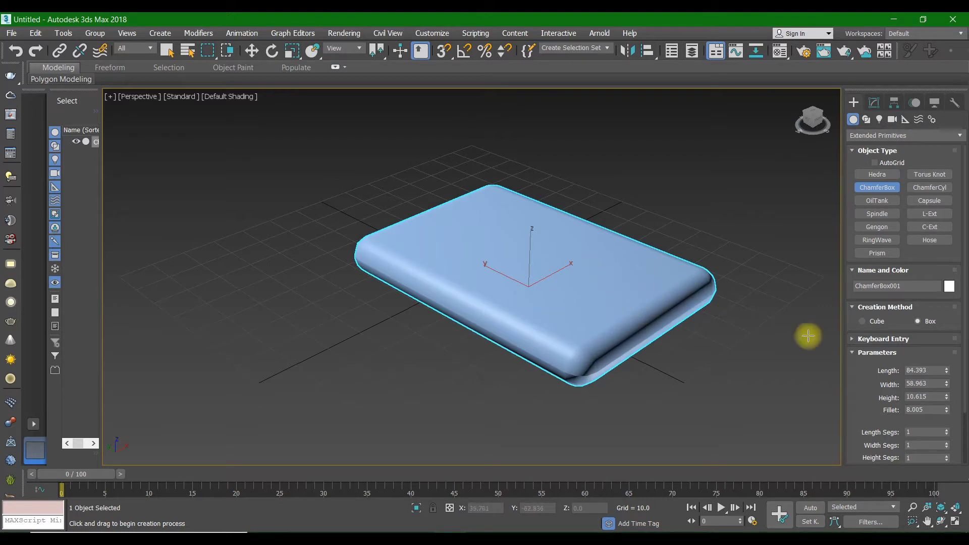
- Set the ChamferBox's length to 250, width to 200, height to 30 and fillet to 2
double_click(926, 371)
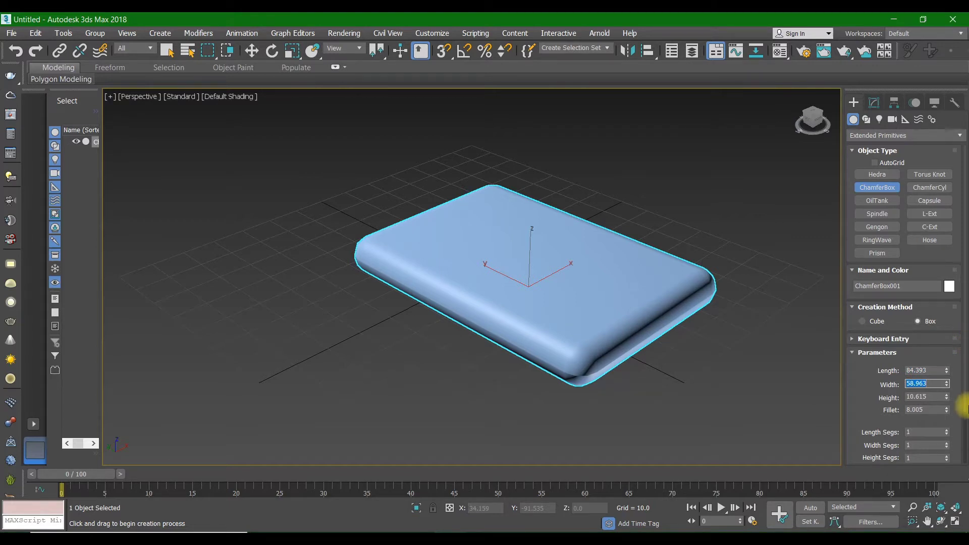
double_click(937, 371)
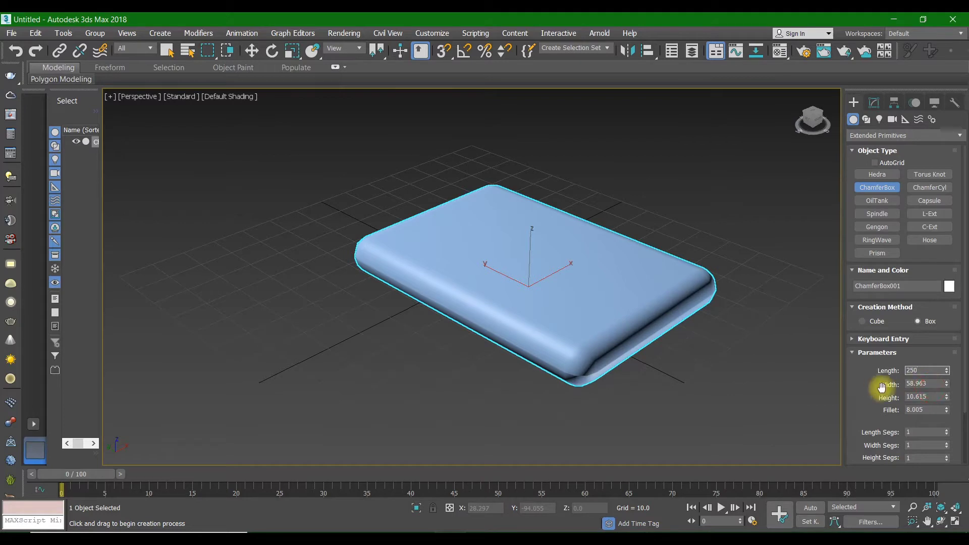
key(Return)
double_click(941, 383)
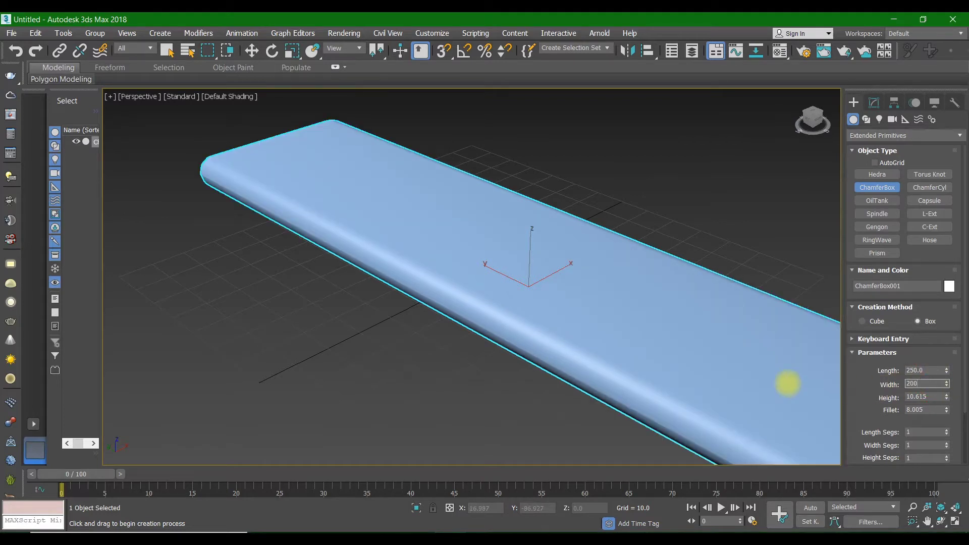
text(200)
key(Return)
click(932, 397)
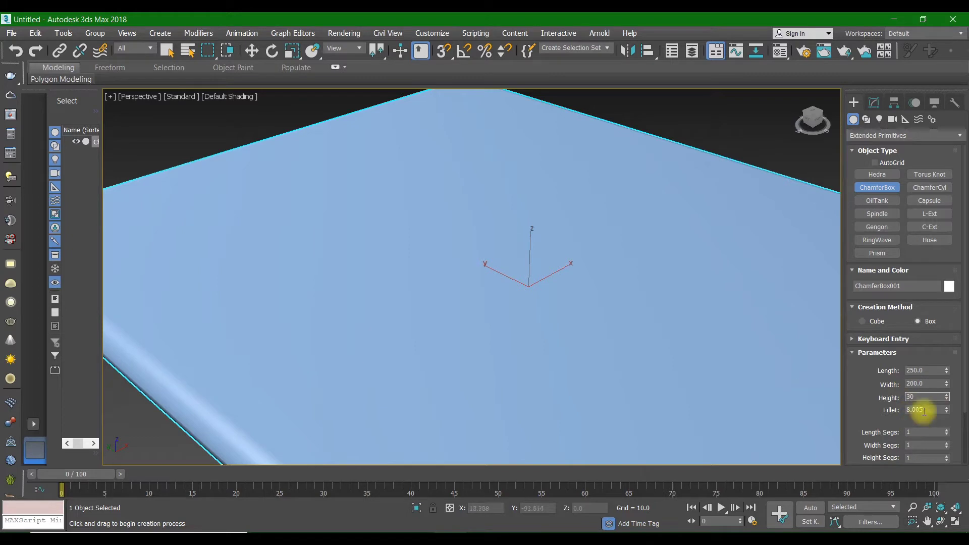
key(Tab)
key(Return)
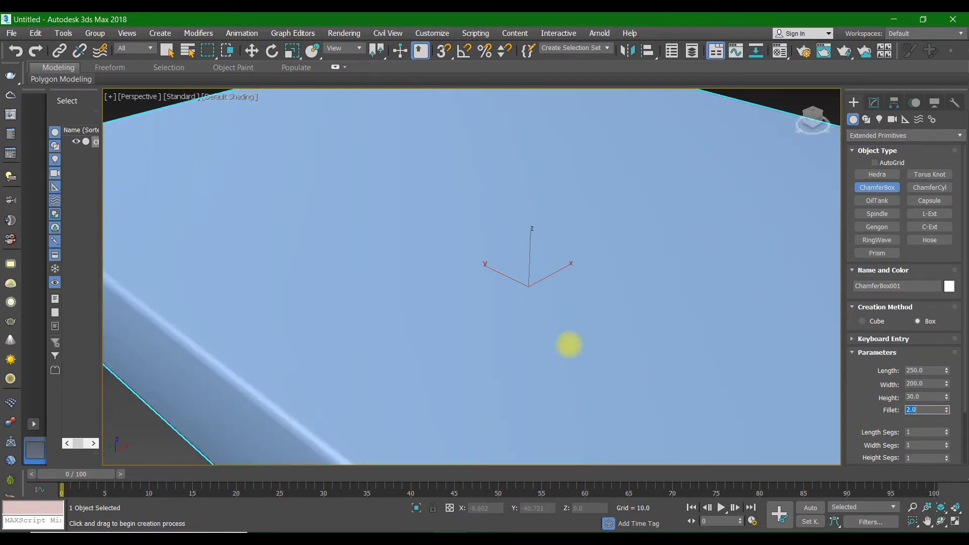
scroll(510, 330, down, 5)
middle_drag(510, 330, 462, 336)
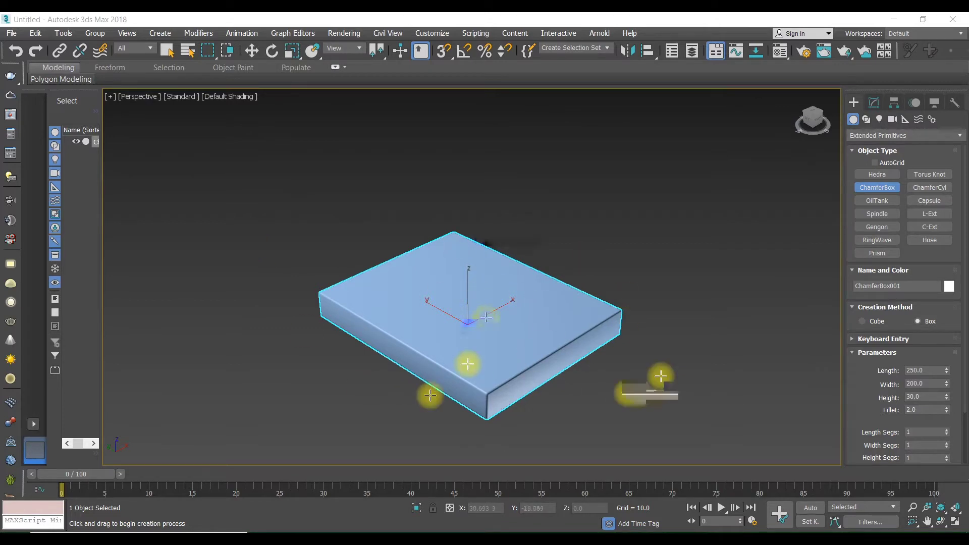
- Clone the box upward along Z as one independent copy at a height of about 54
click(251, 50)
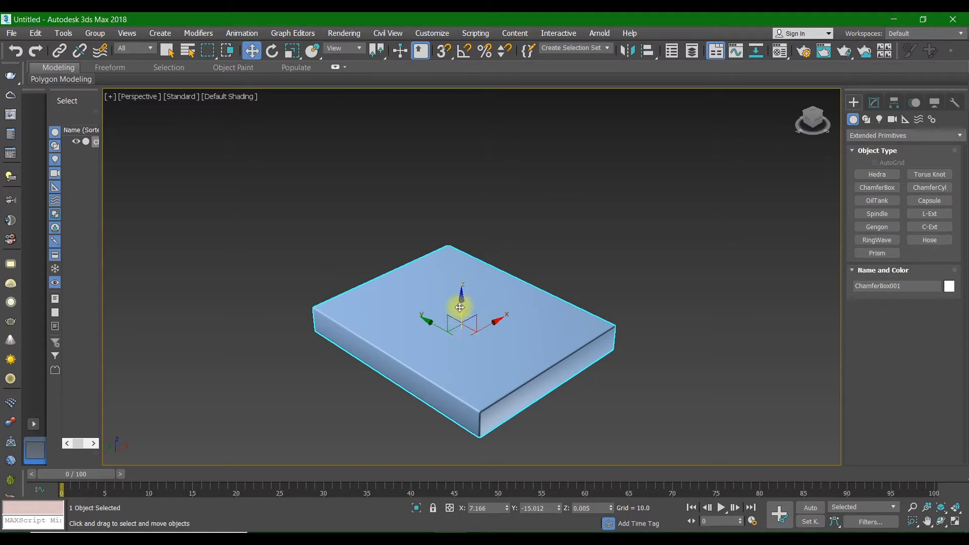
shift+drag(460, 307, 459, 266)
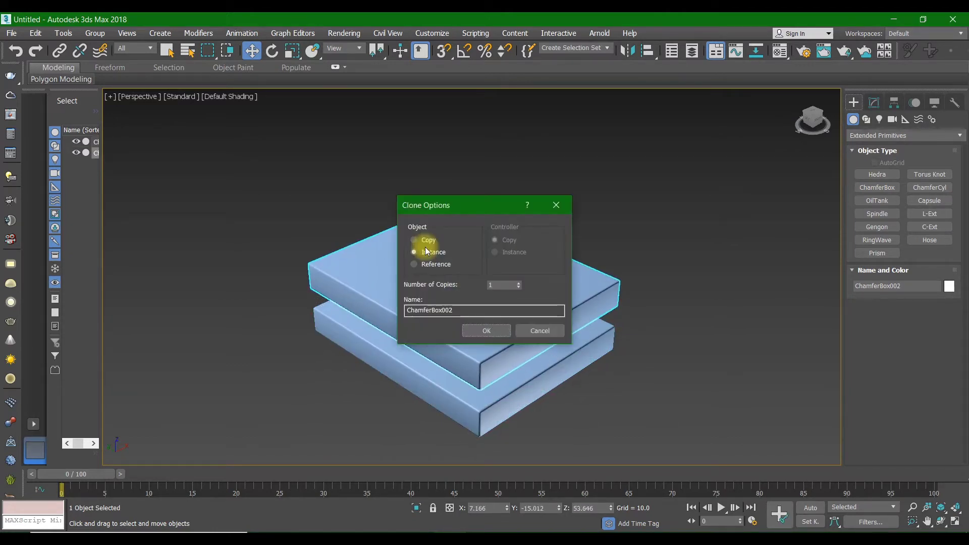
click(480, 306)
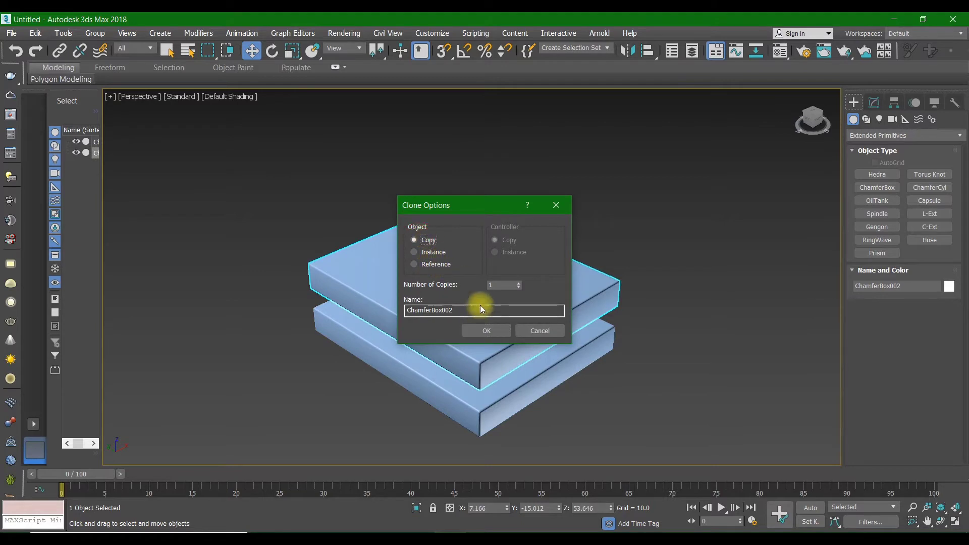
click(484, 331)
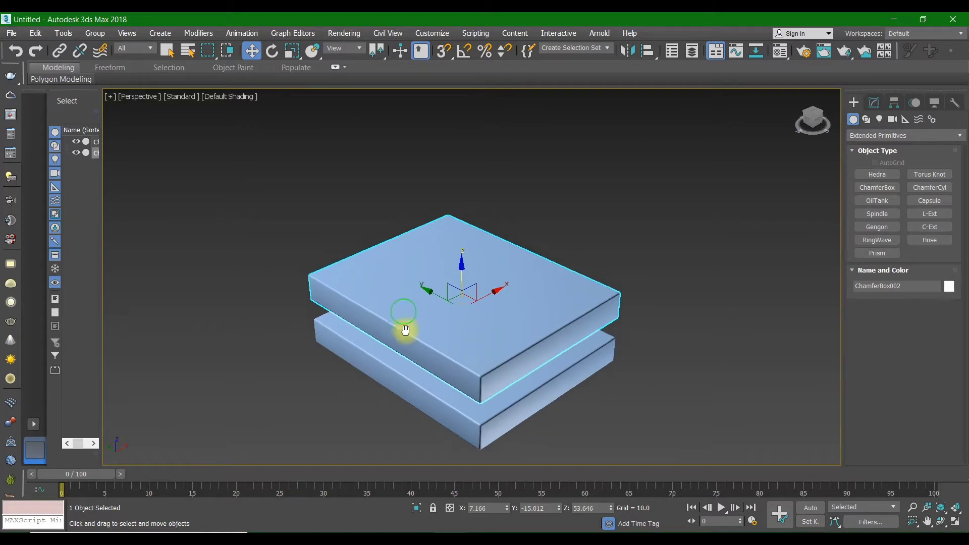
- Turn on 3D snapping in the Front view with Endpoint and Midpoint snaps enabled
key(alt+w)
middle_drag(682, 359, 678, 364)
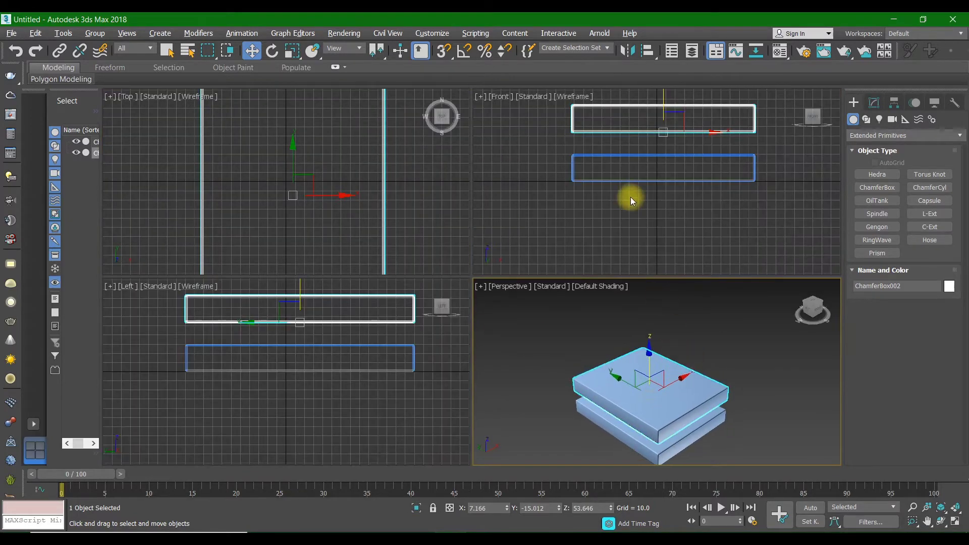
scroll(631, 198, down, 4)
scroll(609, 165, up, 8)
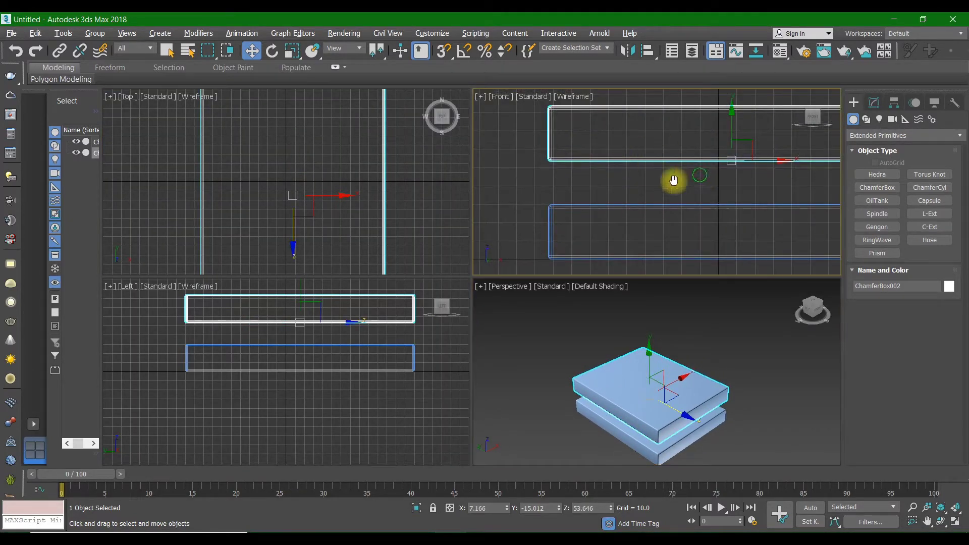
middle_drag(674, 180, 534, 190)
scroll(534, 190, up, 2)
key(alt+w)
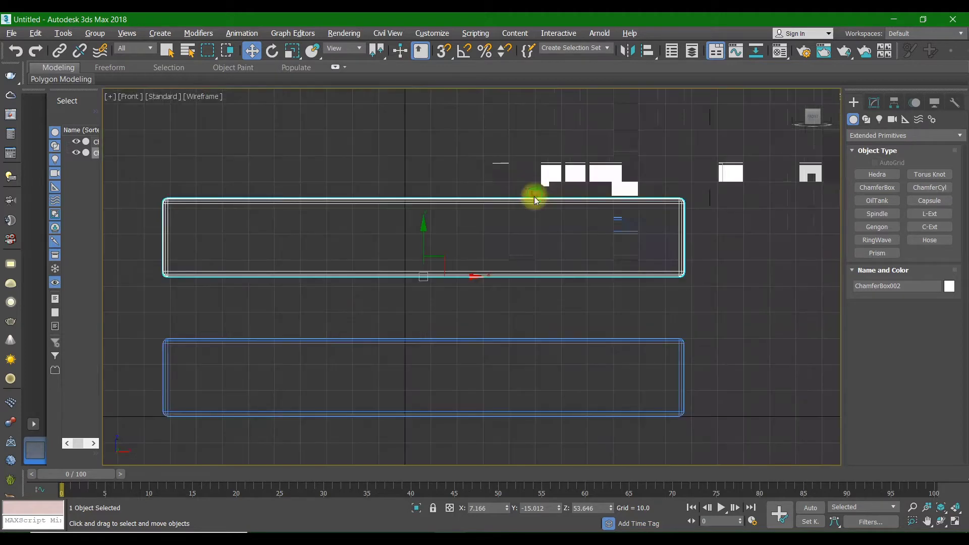
key(alt+w)
key(alt+w)
scroll(188, 308, up, 4)
middle_drag(187, 308, 364, 308)
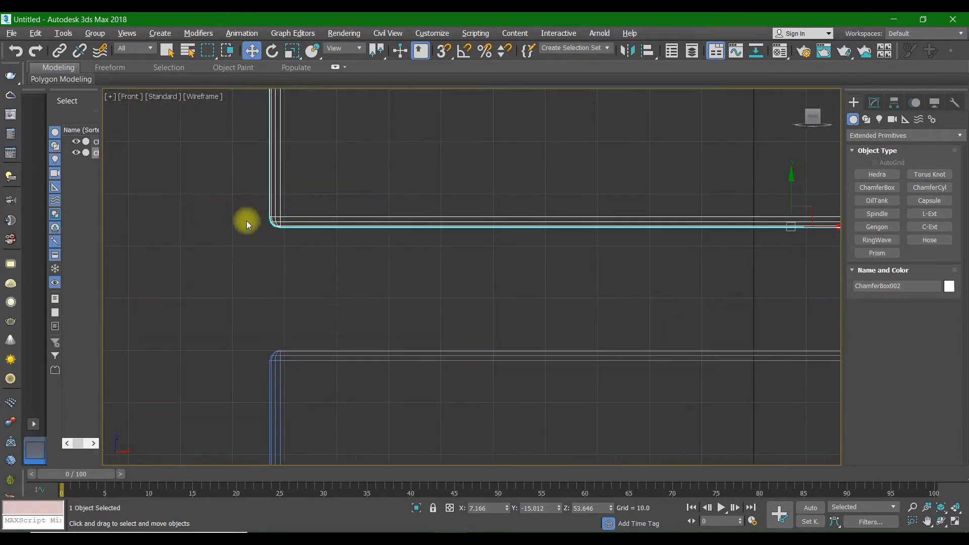
click(443, 51)
right_click(444, 51)
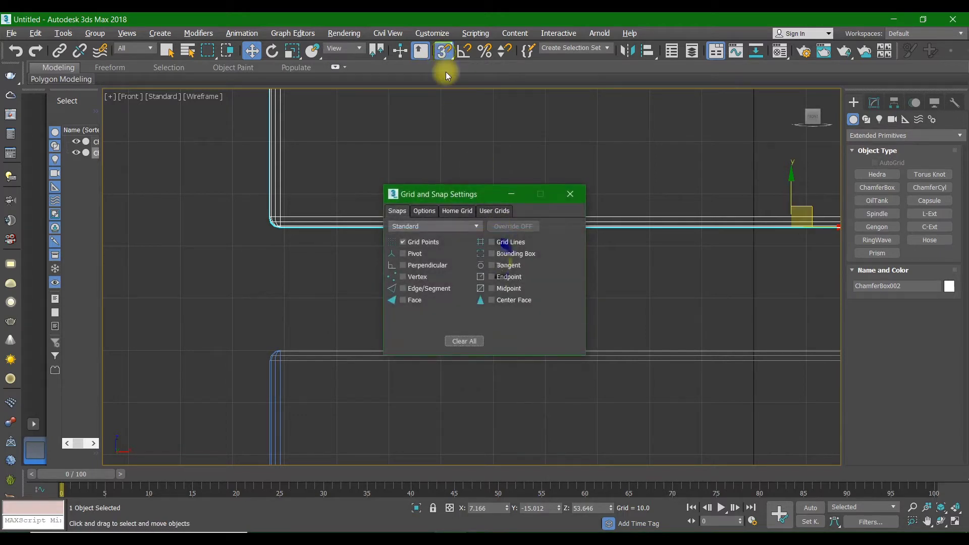
click(493, 288)
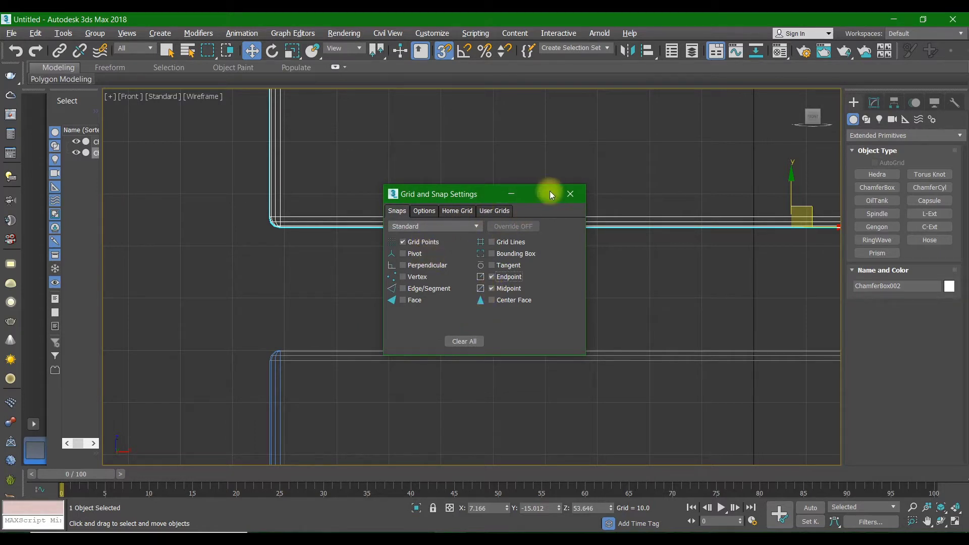
click(570, 194)
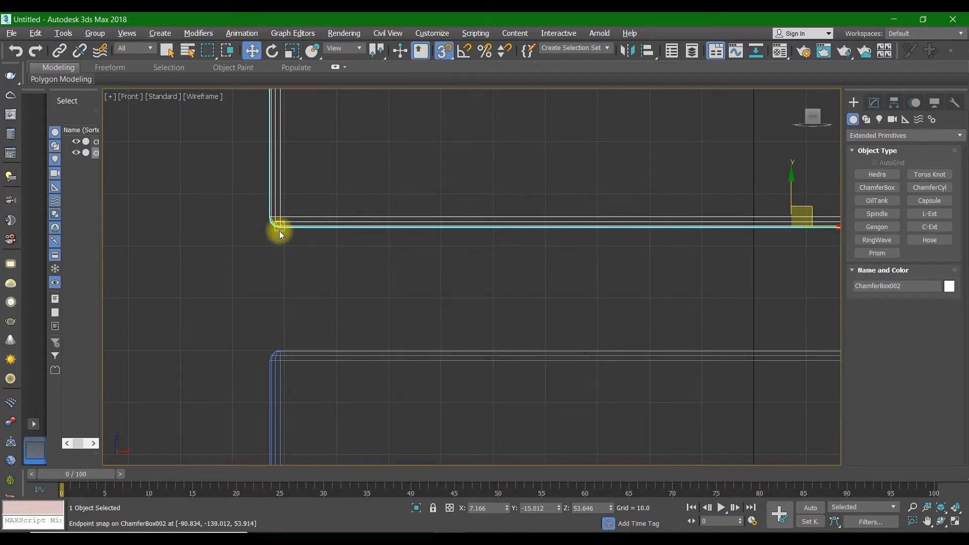
- Move the upper box down in the Front view, snapping its bottom corner endpoint onto the lower box's top corner
scroll(280, 235, up, 8)
scroll(310, 171, down, 4)
drag(310, 171, 319, 191)
scroll(319, 192, down, 4)
middle_drag(320, 192, 283, 71)
drag(283, 71, 283, 259)
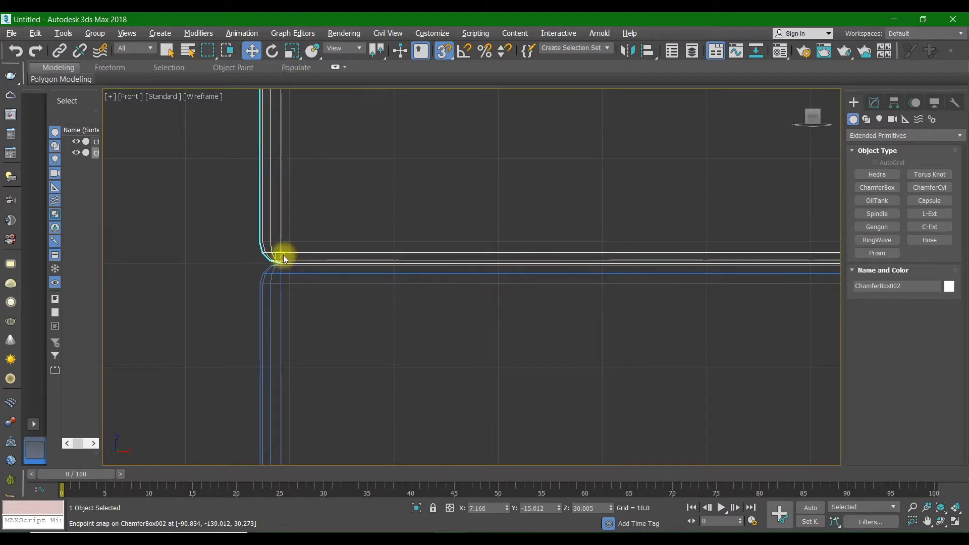
scroll(250, 233, down, 7)
scroll(316, 248, down, 2)
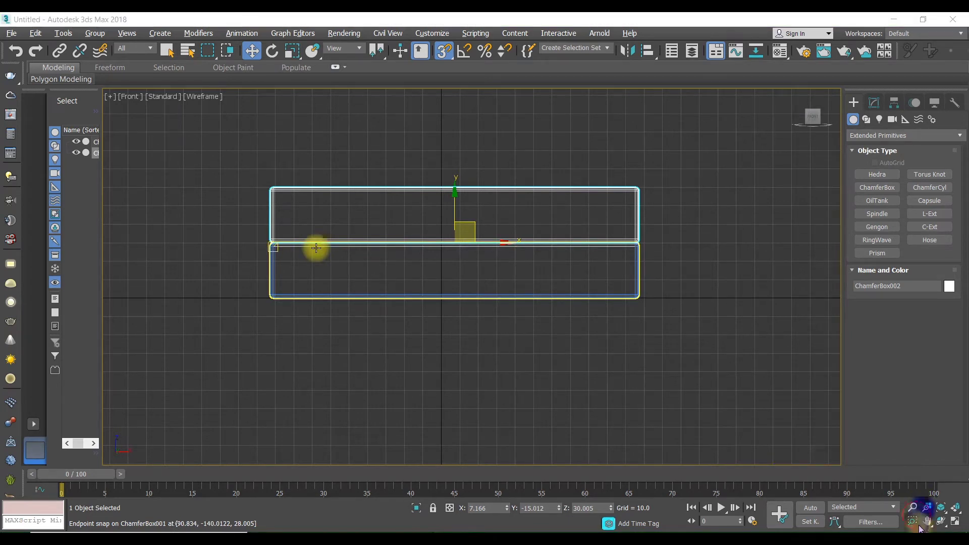
- Scale the upper box uniformly to about 88% from the Top view
scroll(487, 336, down, 4)
key(alt+w)
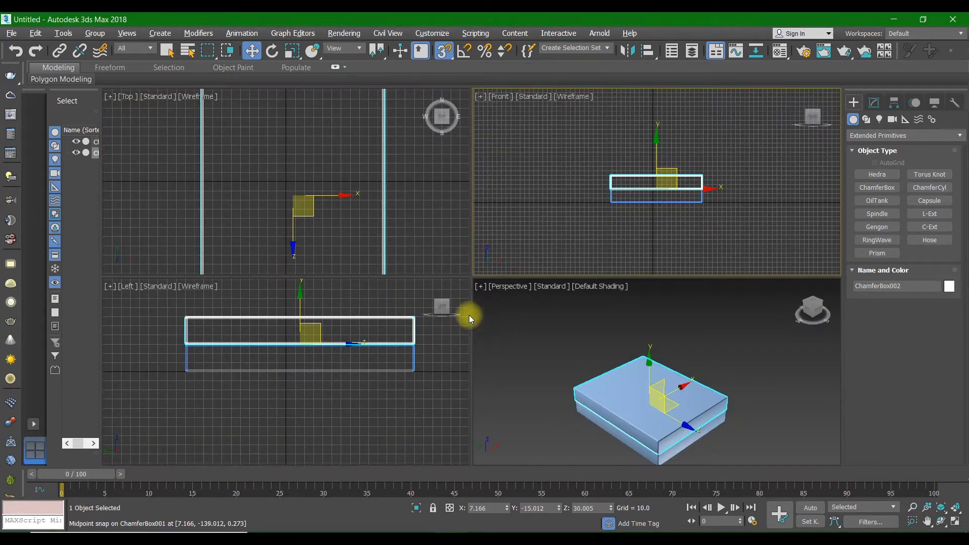
middle_drag(215, 156, 233, 186)
scroll(255, 190, down, 4)
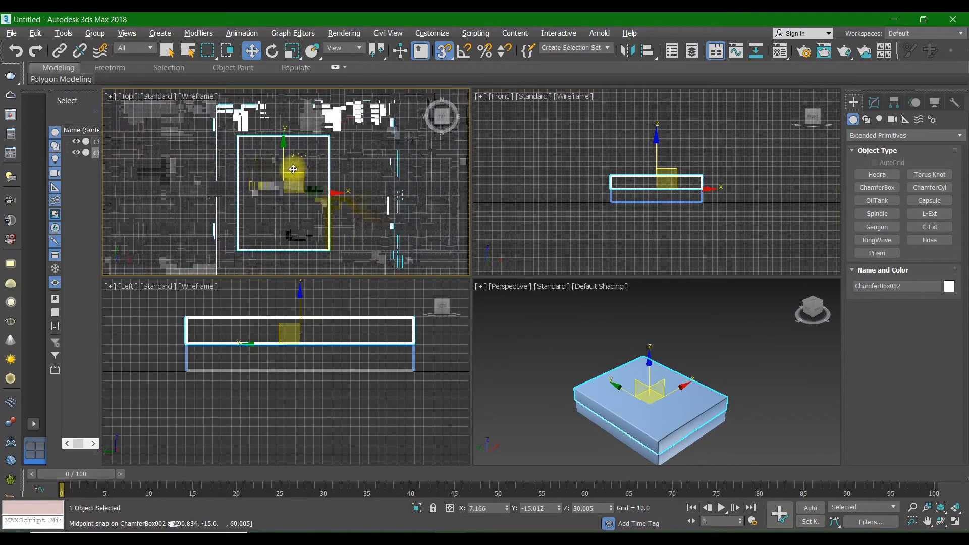
key(r)
scroll(293, 169, up, 5)
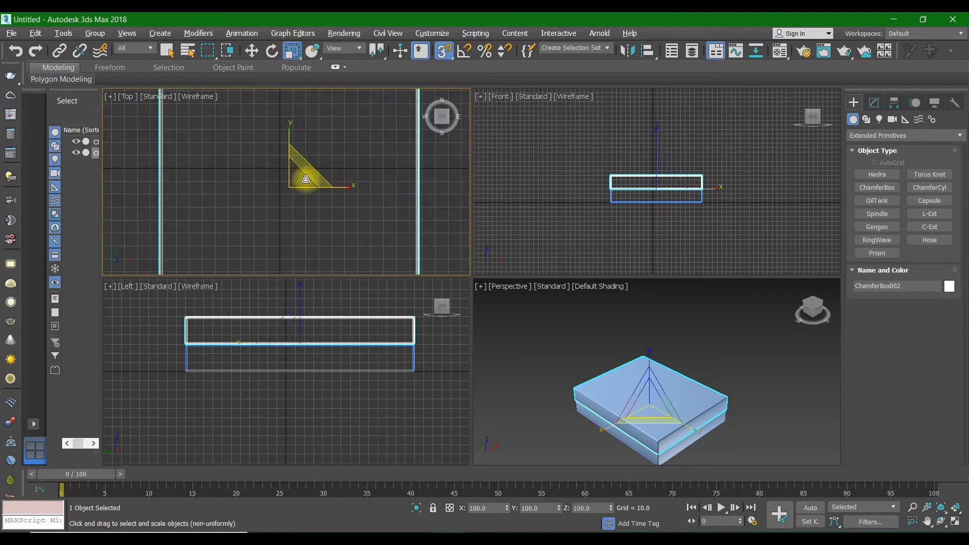
drag(300, 181, 298, 186)
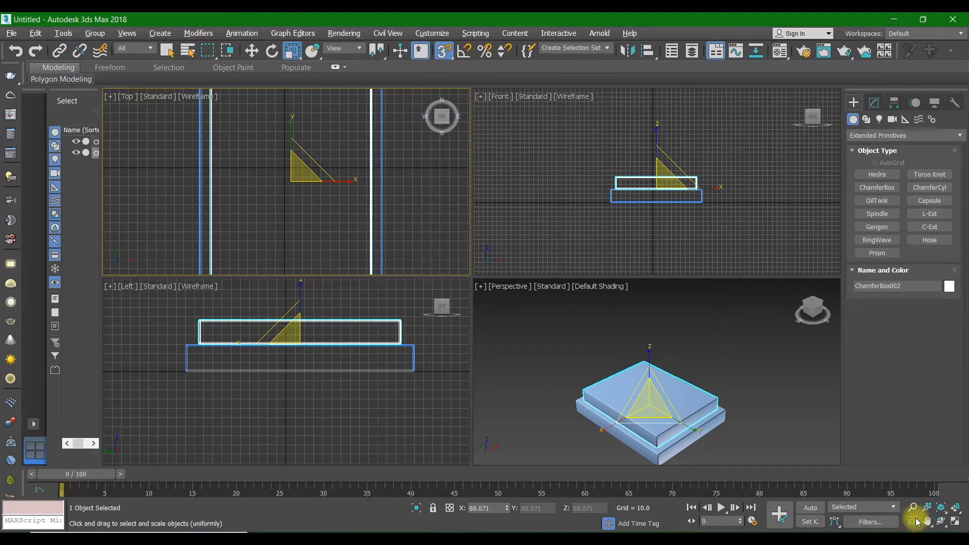
- Flatten the upper box in the Front view by scaling its Z axis to about 51%
middle_drag(683, 434, 664, 457)
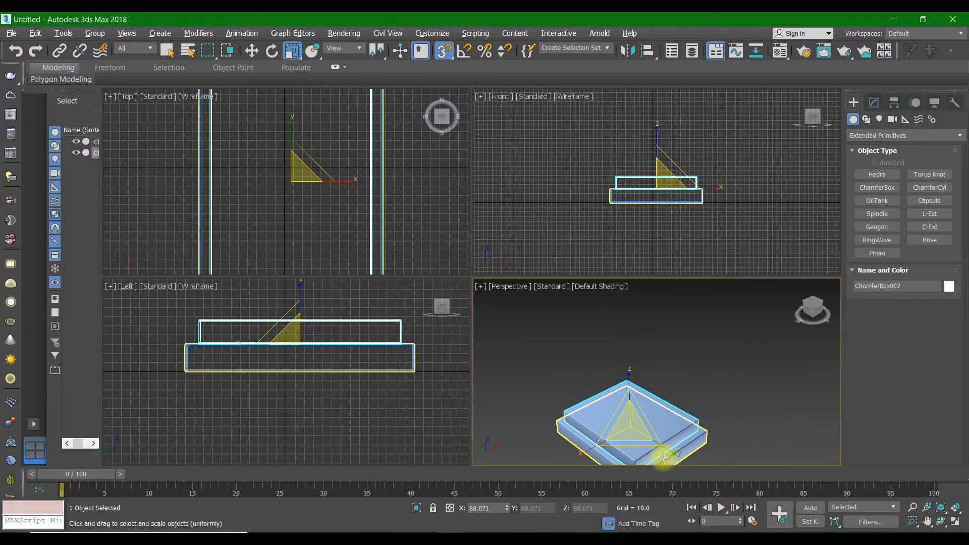
scroll(690, 221, down, 2)
scroll(672, 197, up, 6)
mouse_move(659, 173)
mouse_down()
mouse_move(659, 156)
mouse_move(659, 181)
mouse_up()
scroll(639, 177, down, 5)
alt+middle_drag(655, 333, 675, 368)
middle_drag(674, 368, 733, 355)
alt+middle_drag(733, 355, 761, 388)
scroll(686, 384, up, 3)
middle_drag(678, 386, 675, 354)
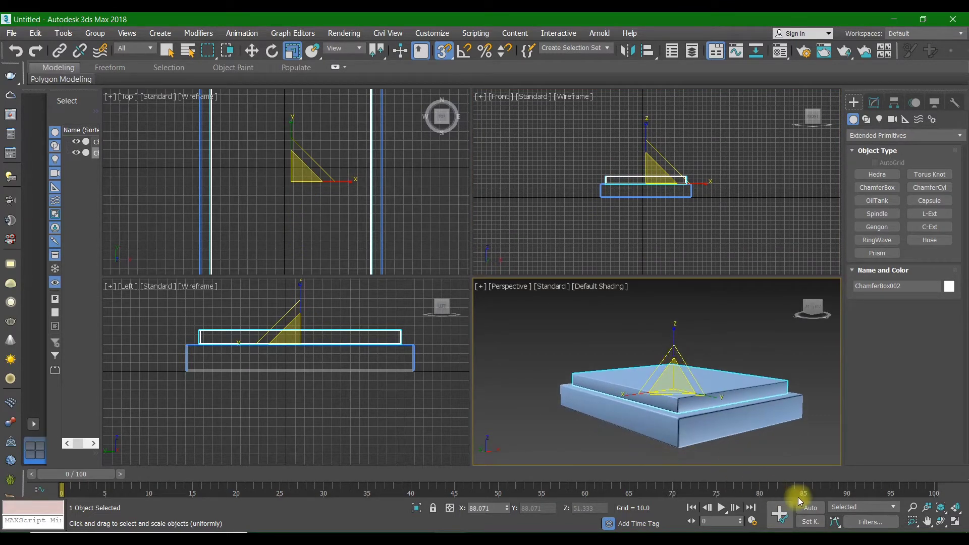
- Set the upper box's fillet segments to 4 and deselect it
middle_drag(735, 395, 671, 396)
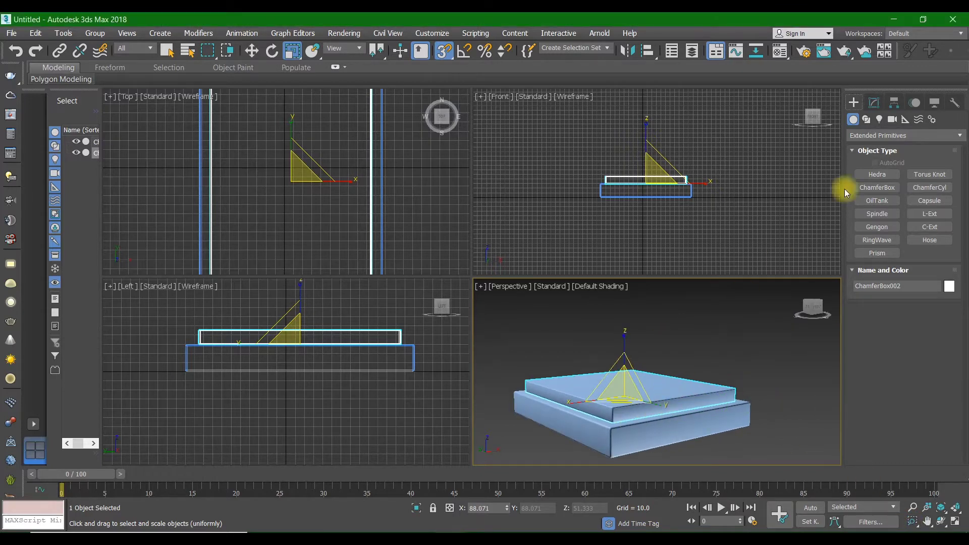
click(873, 102)
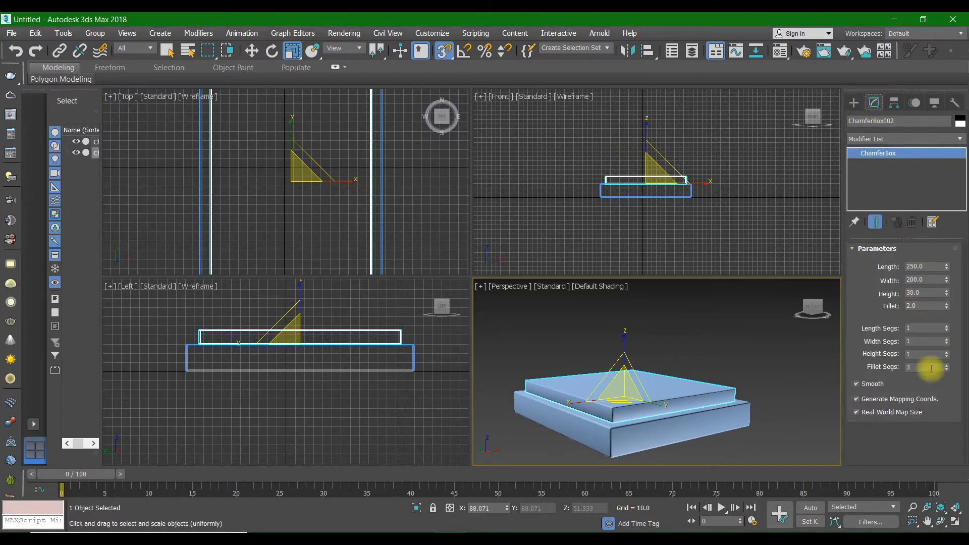
click(928, 368)
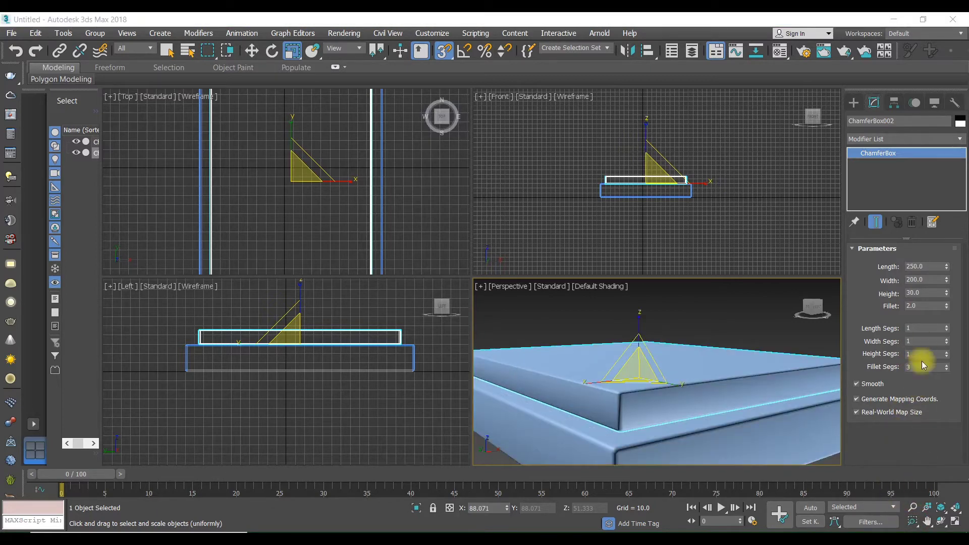
drag(918, 367, 828, 375)
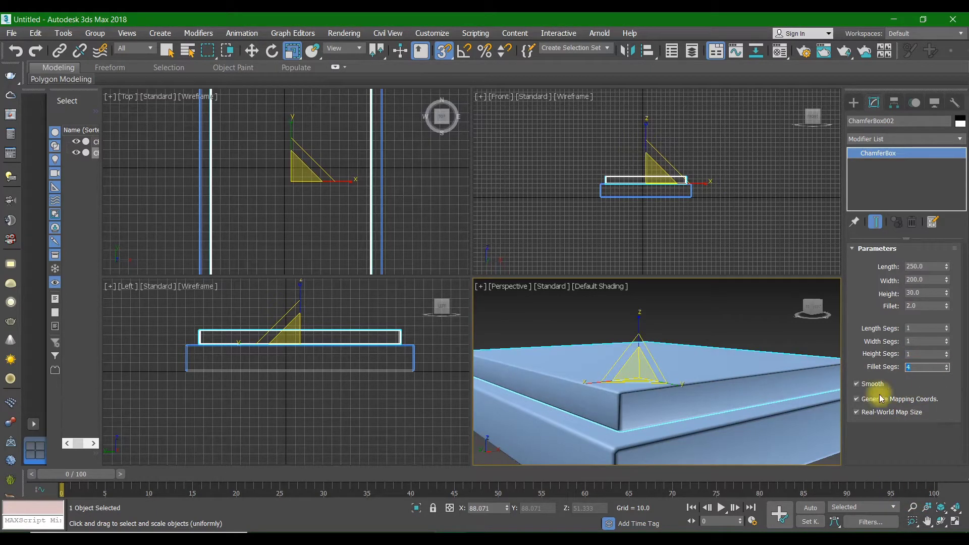
scroll(703, 362, down, 5)
alt+middle_drag(703, 362, 651, 358)
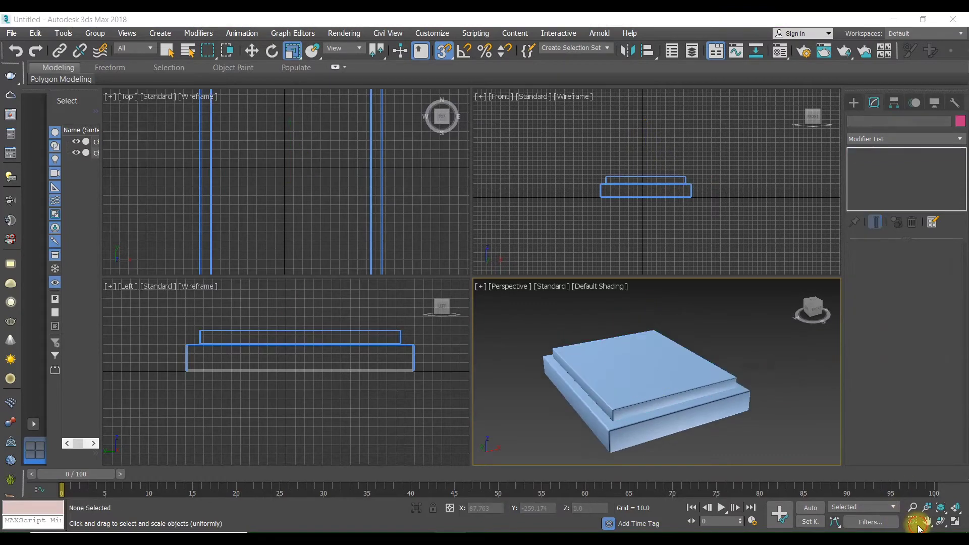
- Create a standard Box about 14.2 wide, 3.7 long and 19.7 high by the base's back-left corner in the Top view, with snapping off
scroll(634, 378, down, 4)
mouse_move(635, 378)
alt+middle_down()
mouse_move(622, 361)
mouse_move(624, 378)
alt+middle_up()
scroll(345, 240, down, 4)
middle_drag(345, 239, 345, 271)
scroll(290, 174, up, 8)
middle_drag(296, 187, 290, 185)
click(853, 103)
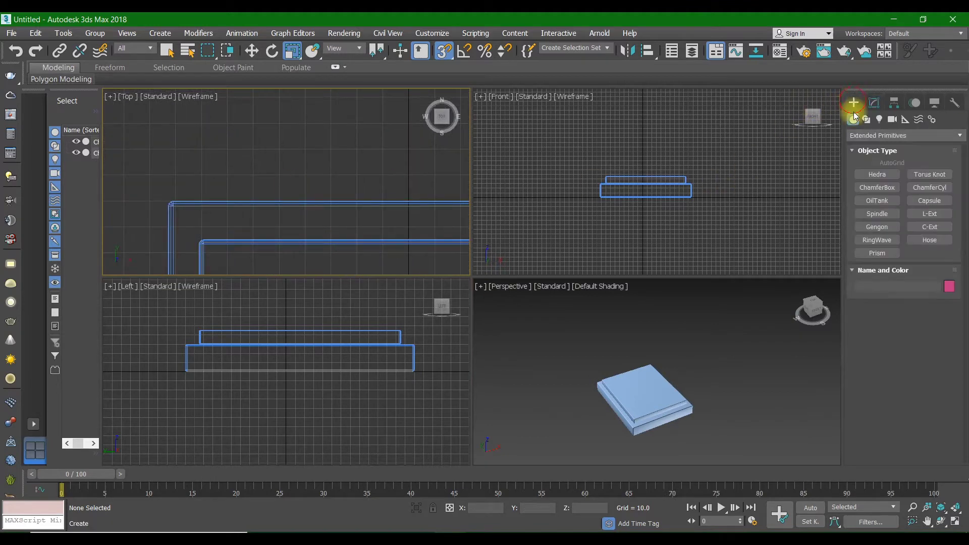
click(861, 135)
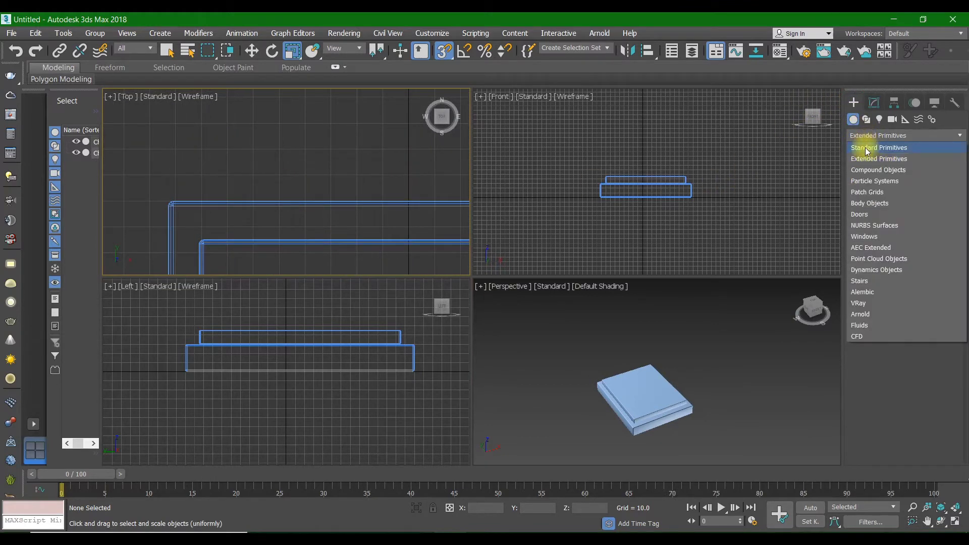
click(864, 142)
click(877, 175)
scroll(188, 214, up, 2)
middle_drag(189, 214, 242, 243)
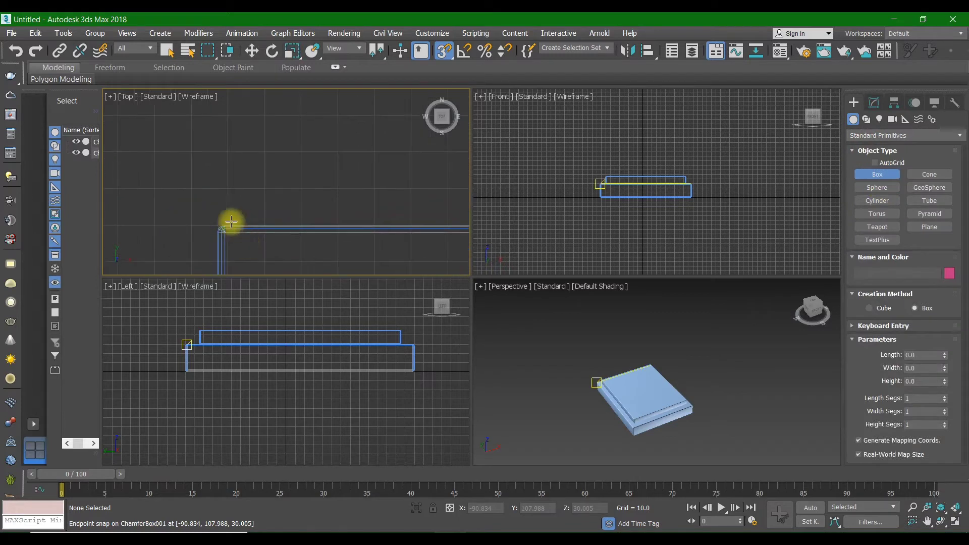
right_click(446, 52)
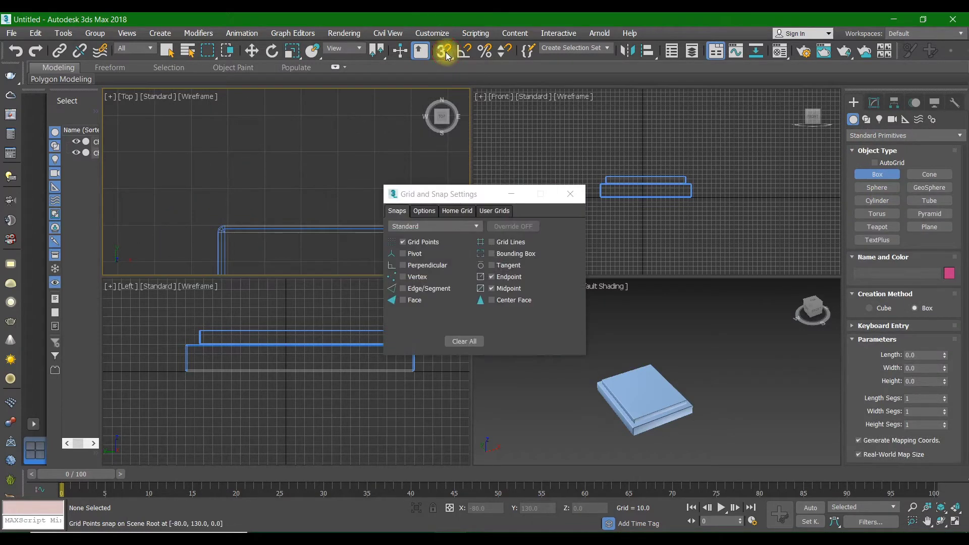
click(566, 193)
scroll(285, 177, up, 2)
drag(189, 198, 264, 218)
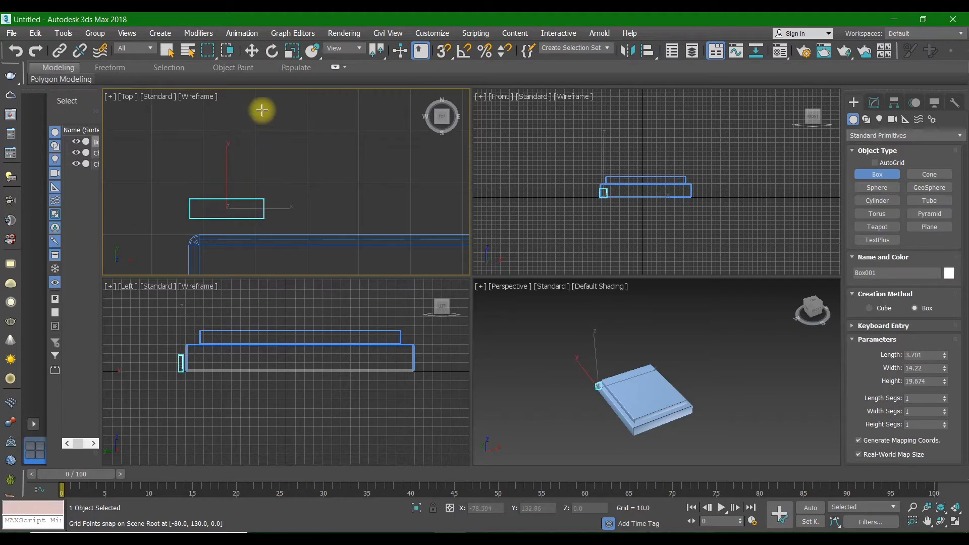
- Convert the new small box beside the base to an Editable Poly
scroll(169, 190, up, 3)
scroll(607, 197, up, 6)
key(r)
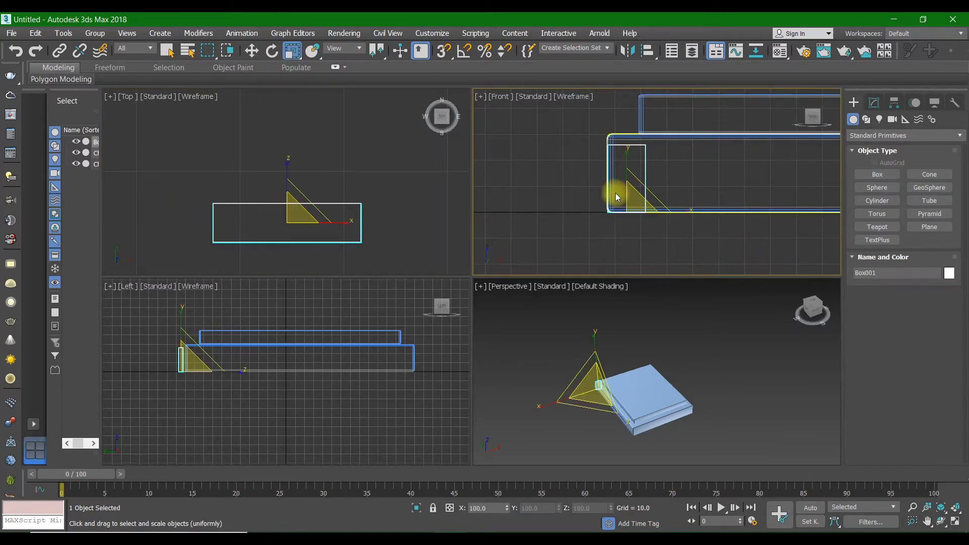
scroll(595, 361, up, 4)
middle_drag(595, 372, 582, 328)
right_click(594, 325)
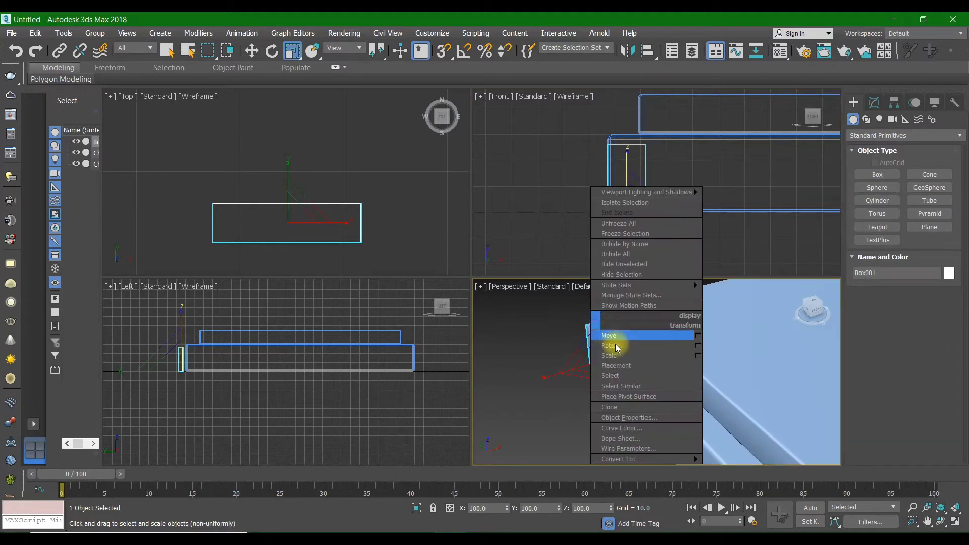
mouse_move(636, 459)
click(757, 469)
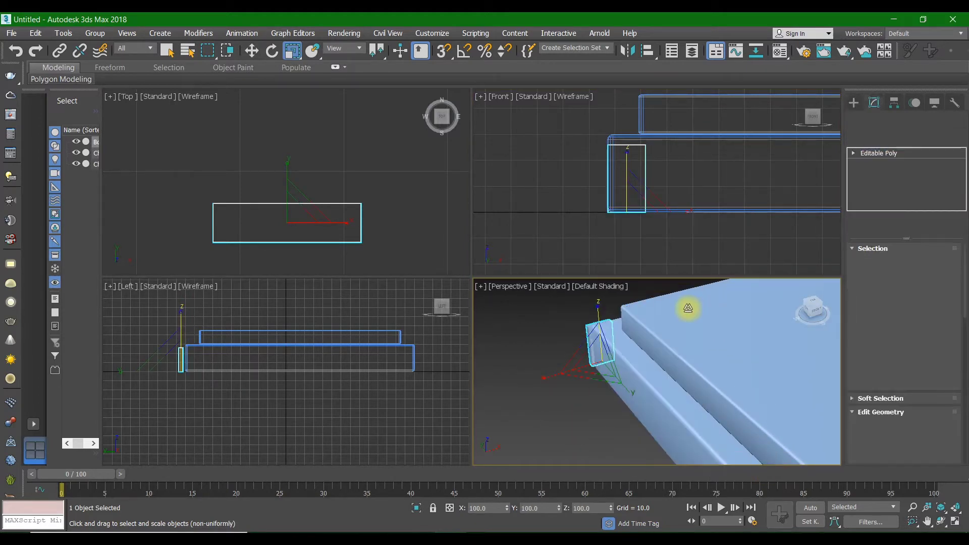
- Select the small box's four upper vertices in the Front view and raise them well above the stepped base
middle_drag(674, 244, 592, 259)
click(868, 263)
scroll(589, 173, up, 4)
drag(511, 177, 716, 129)
scroll(557, 180, down, 10)
middle_drag(557, 180, 560, 249)
key(w)
drag(577, 222, 560, 72)
- Widen the upright box by moving its four right-side vertices to about X -57 in the Front view
scroll(558, 190, down, 4)
scroll(648, 372, down, 5)
alt+middle_drag(648, 371, 628, 368)
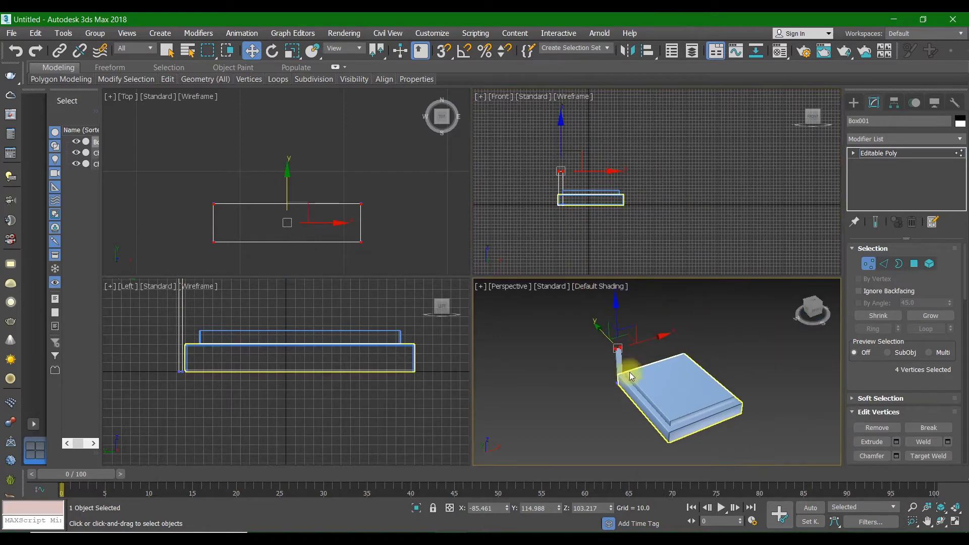
scroll(534, 164, up, 7)
middle_drag(534, 162, 449, 133)
scroll(449, 132, down, 2)
scroll(522, 141, down, 4)
click(540, 147)
drag(522, 143, 522, 145)
scroll(538, 170, up, 6)
scroll(555, 232, down, 4)
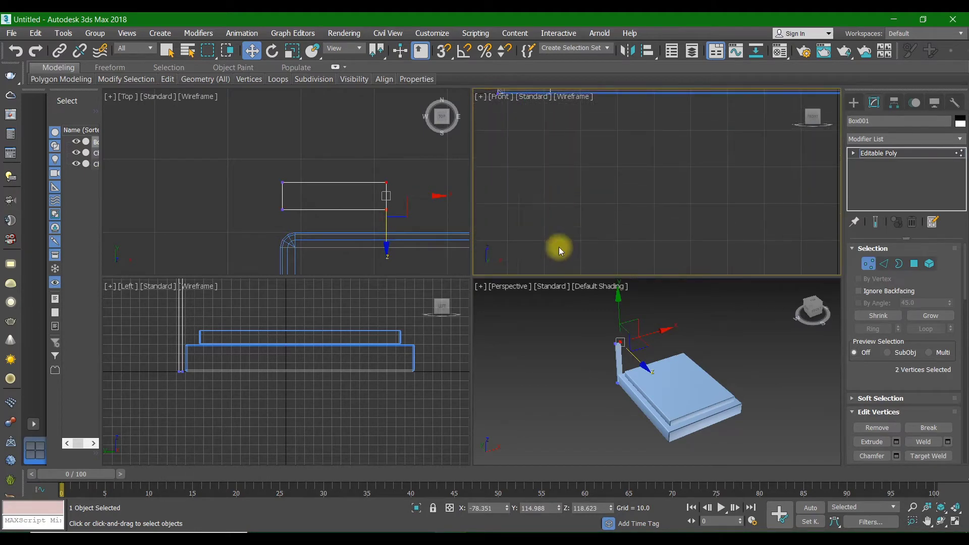
scroll(531, 183, down, 5)
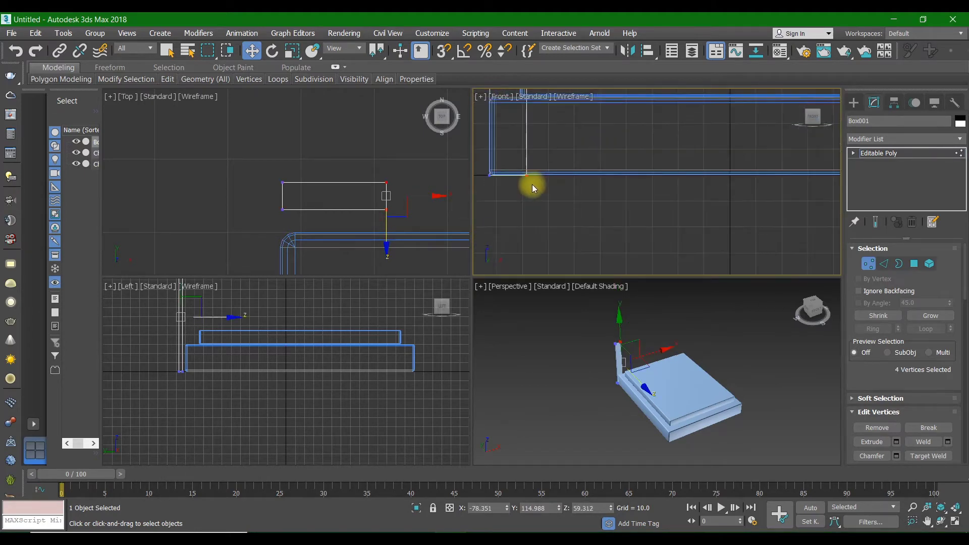
drag(560, 185, 570, 186)
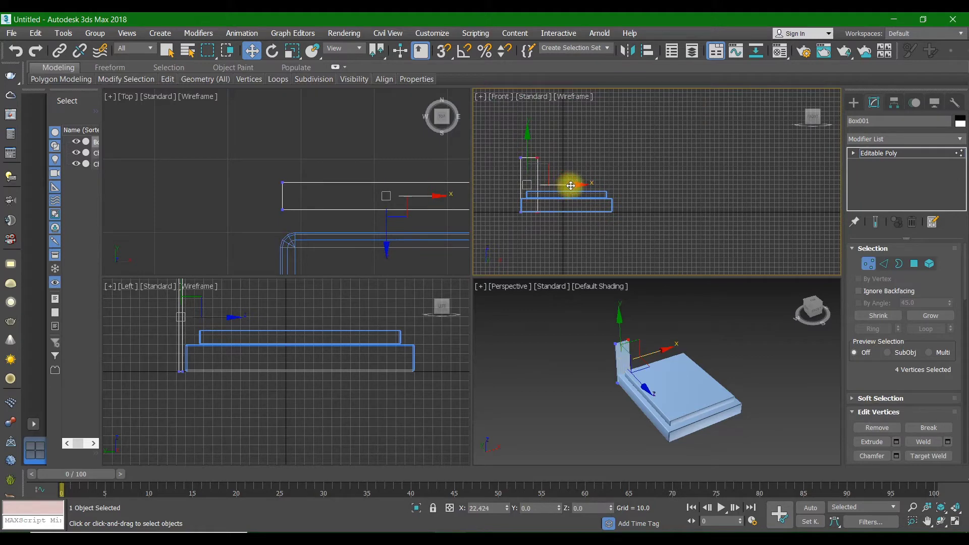
- Raise the upright box's four upper vertices to a Z height of about 169.6 in the Front view
scroll(568, 182, up, 6)
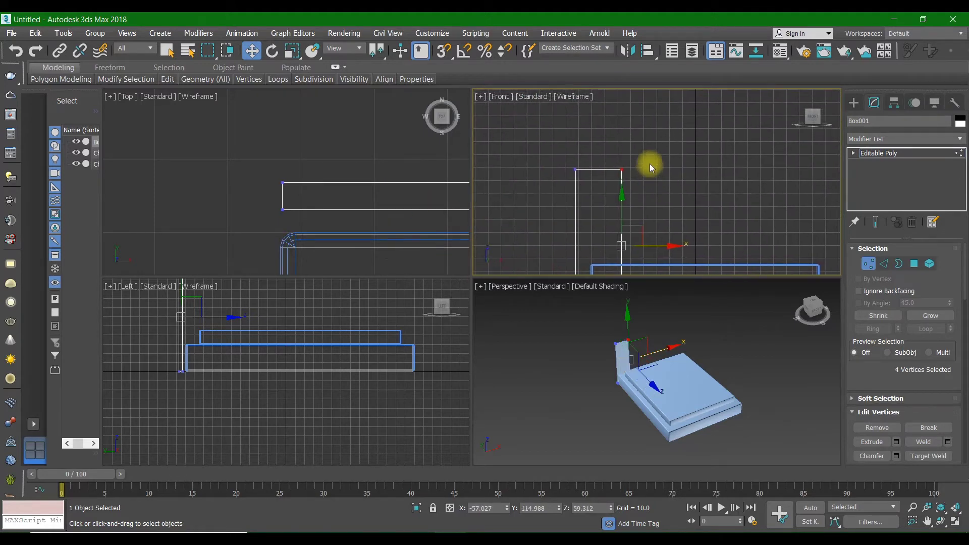
drag(598, 134, 591, 70)
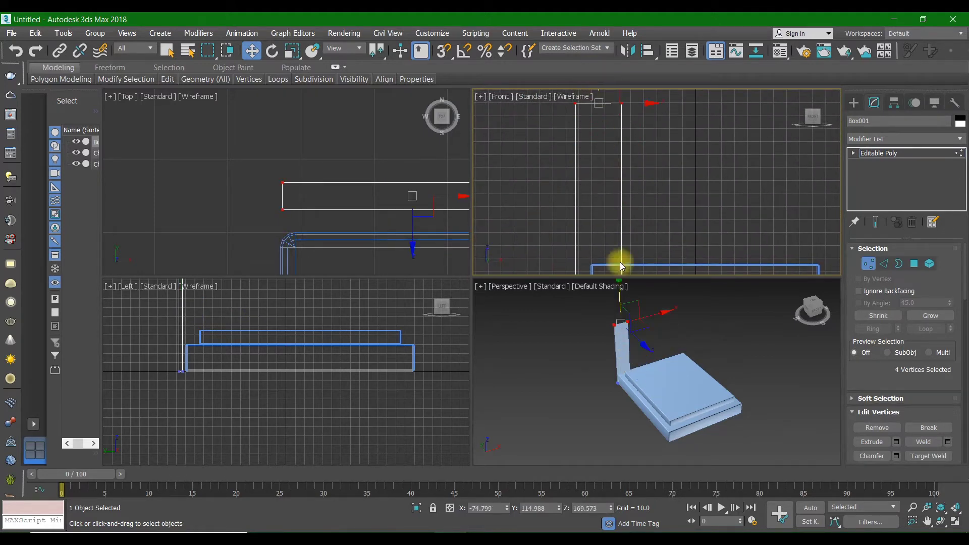
scroll(608, 306, down, 5)
middle_drag(608, 305, 604, 304)
scroll(603, 303, up, 10)
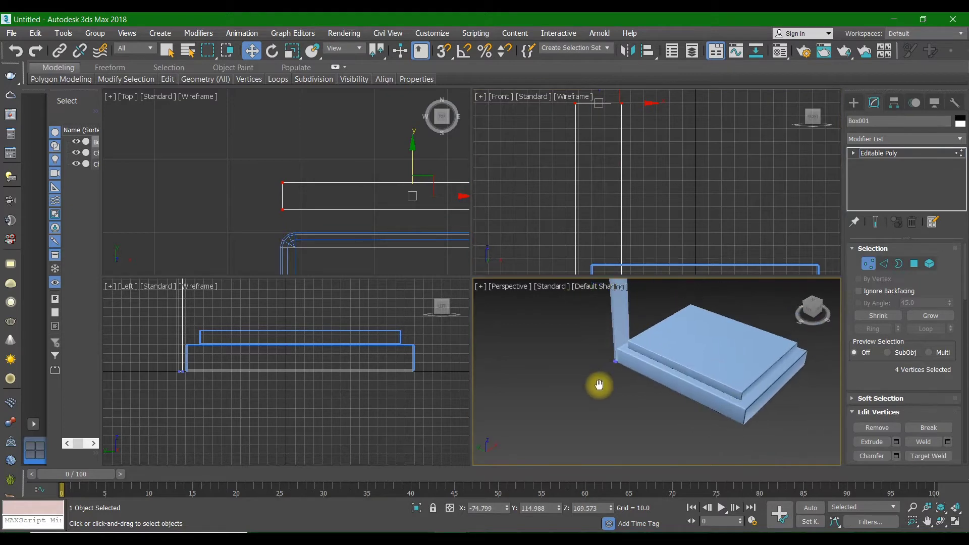
alt+middle_drag(618, 353, 726, 383)
scroll(618, 356, down, 5)
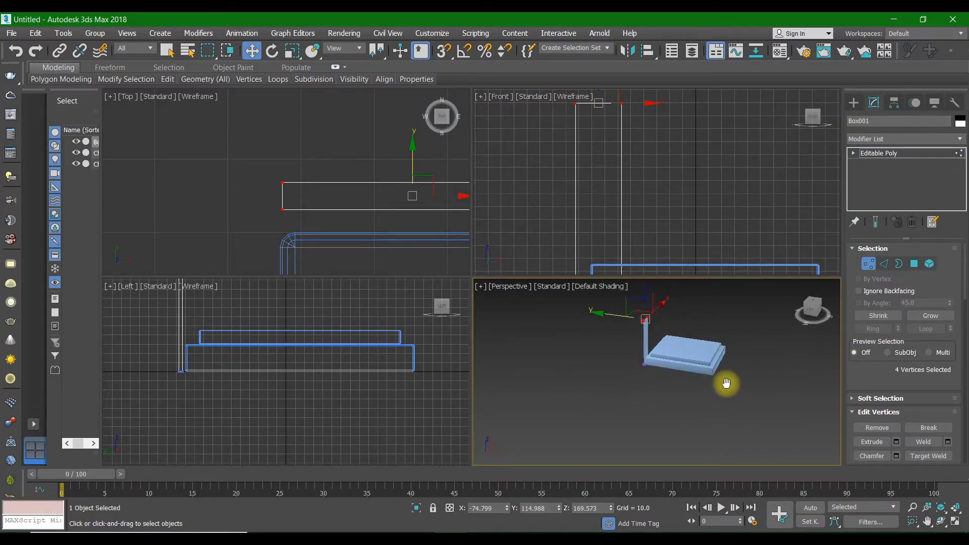
scroll(651, 356, up, 5)
mouse_move(650, 356)
alt+middle_down()
mouse_move(703, 377)
mouse_move(646, 372)
alt+middle_up()
scroll(567, 202, down, 5)
scroll(567, 201, down, 3)
- Leave vertex editing and move the tall panel about -2.9 along Y in the Top view, up to the base's back edge
click(853, 103)
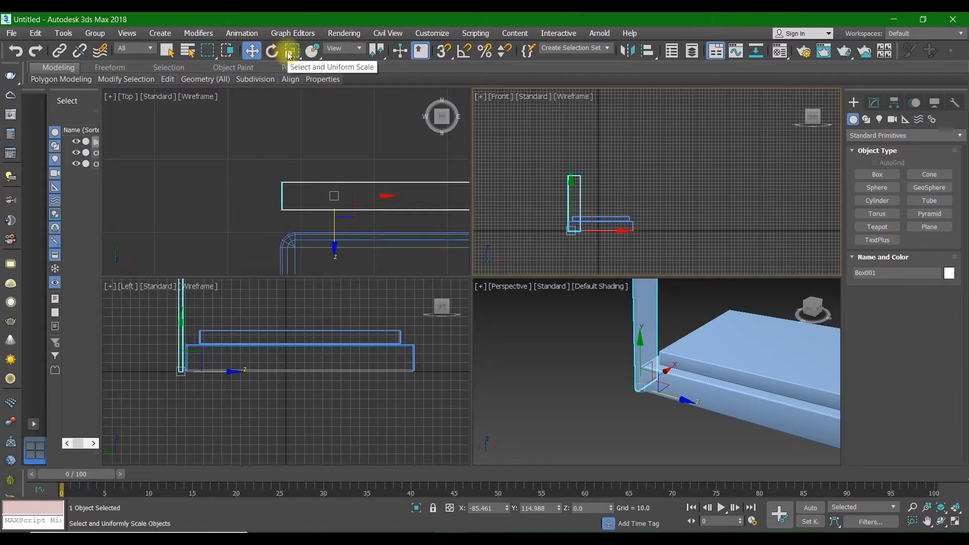
scroll(332, 197, down, 4)
middle_drag(332, 198, 329, 190)
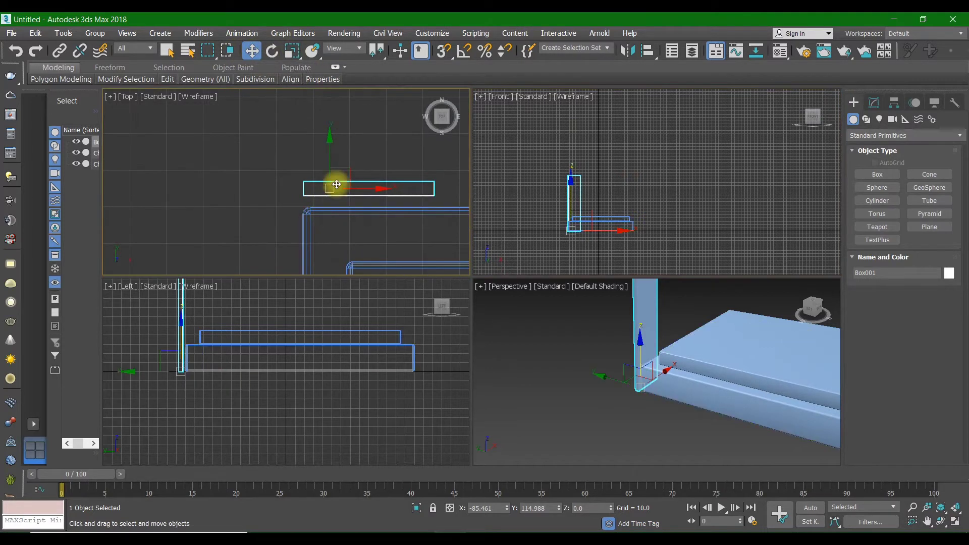
drag(328, 151, 328, 161)
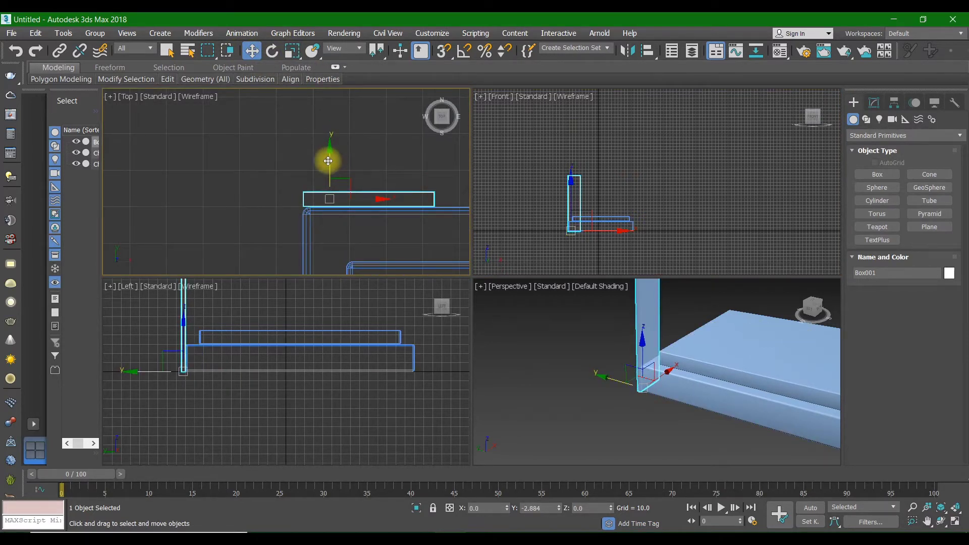
click(396, 165)
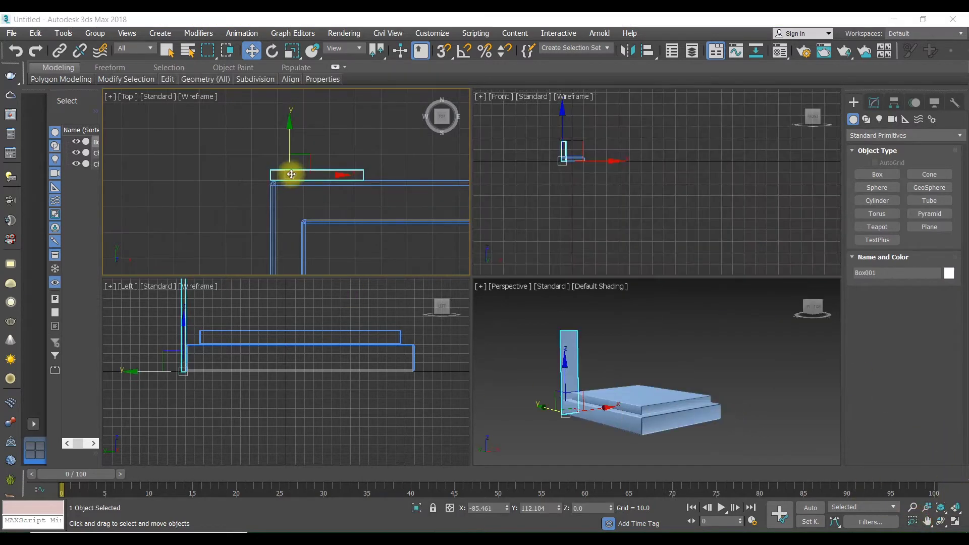
- Clone the tall panel along X in the Top view with an offset of about 35.65, as 20 copies placed edge to edge
middle_drag(271, 183, 268, 191)
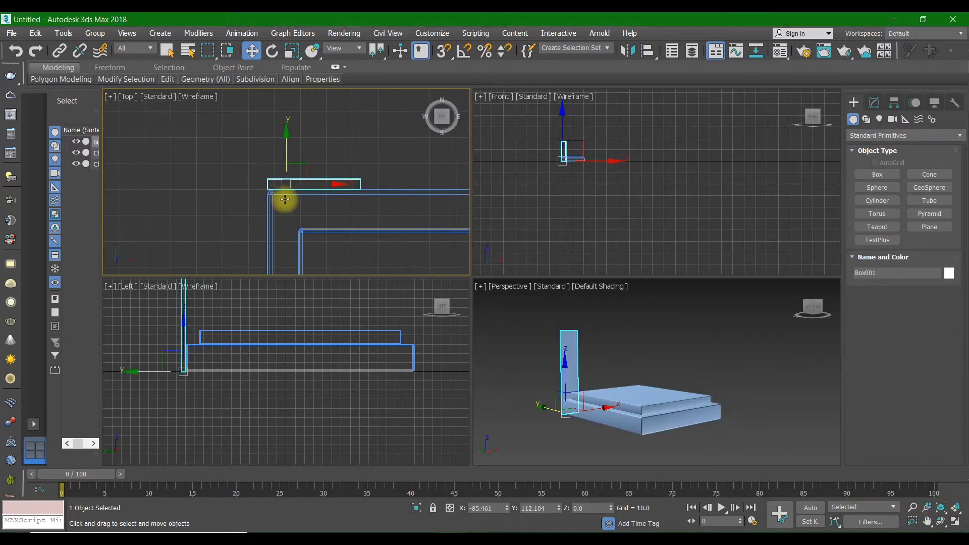
shift+drag(326, 183, 417, 181)
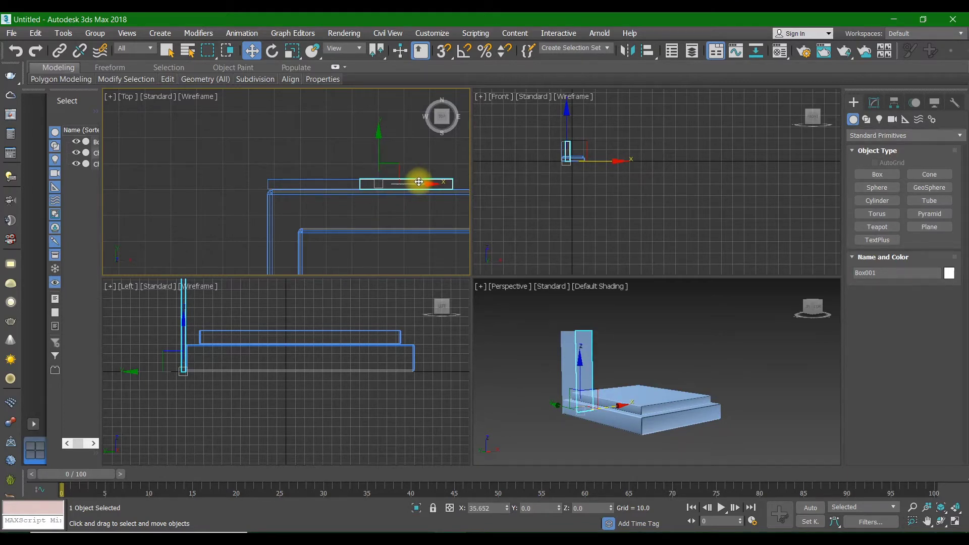
shift+click(419, 181)
click(498, 290)
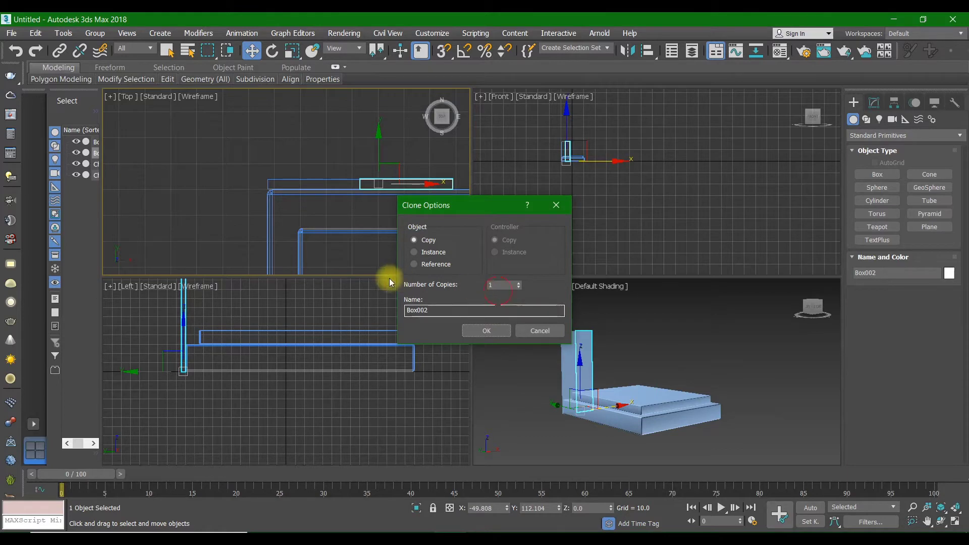
double_click(503, 283)
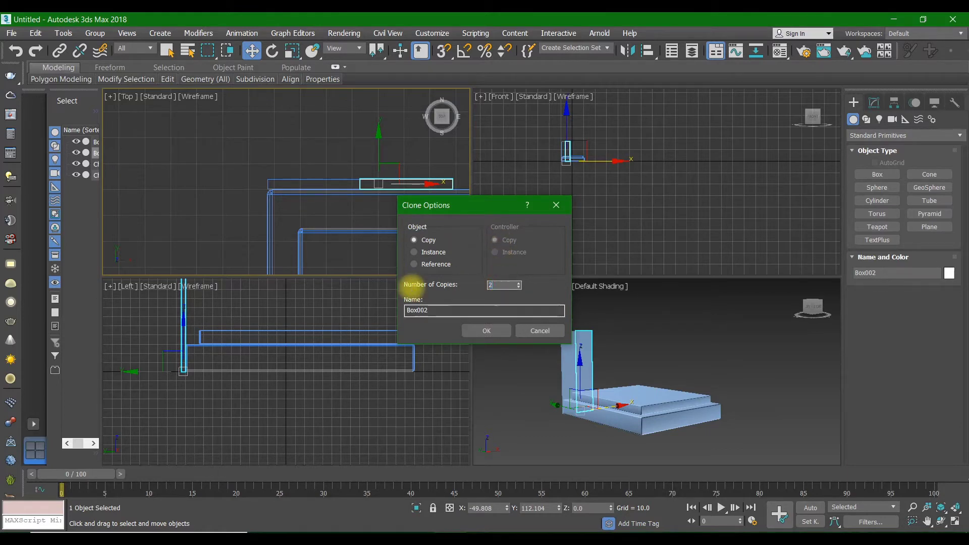
click(485, 329)
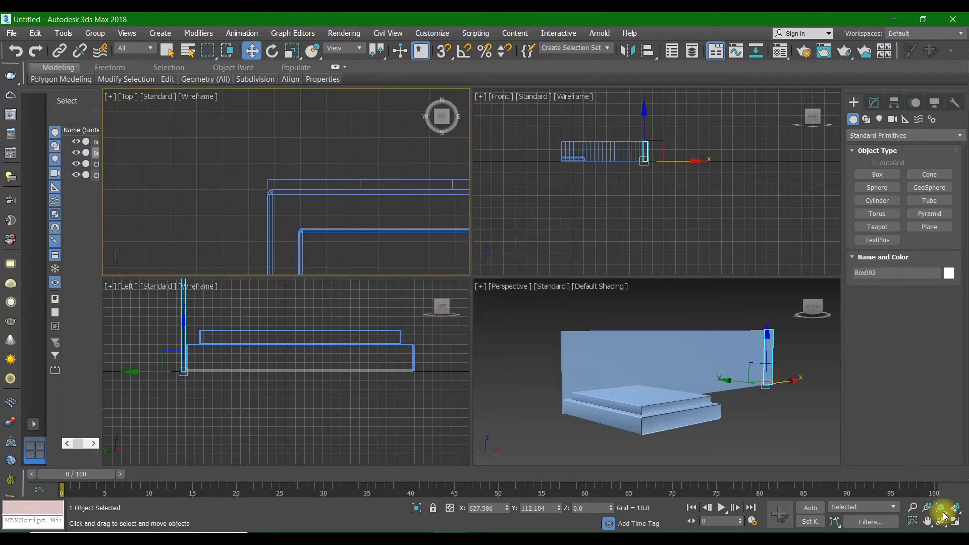
- Delete the surplus panels at the far right of the row, keeping the first eight from the base's left edge
click(913, 523)
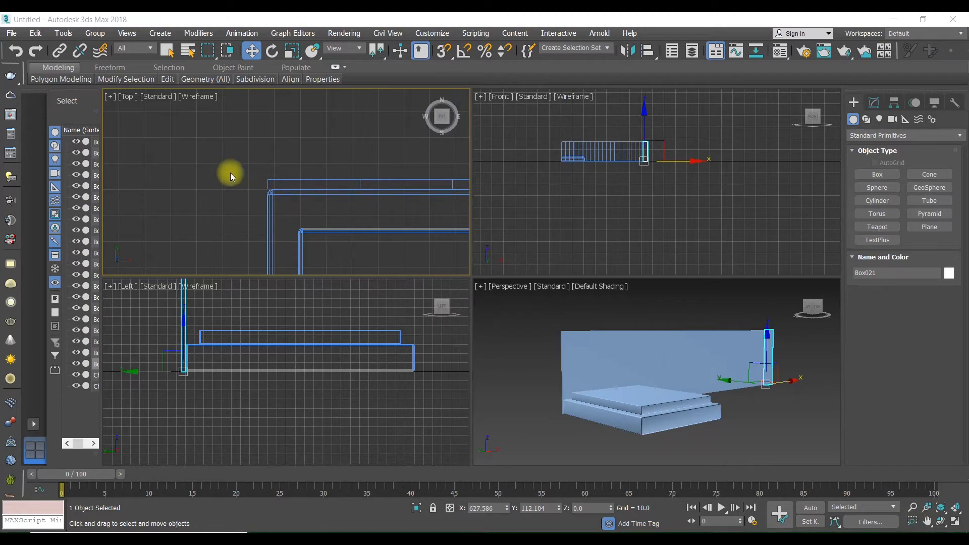
scroll(279, 203, down, 6)
middle_drag(293, 202, 215, 194)
middle_drag(333, 211, 313, 213)
click(314, 212)
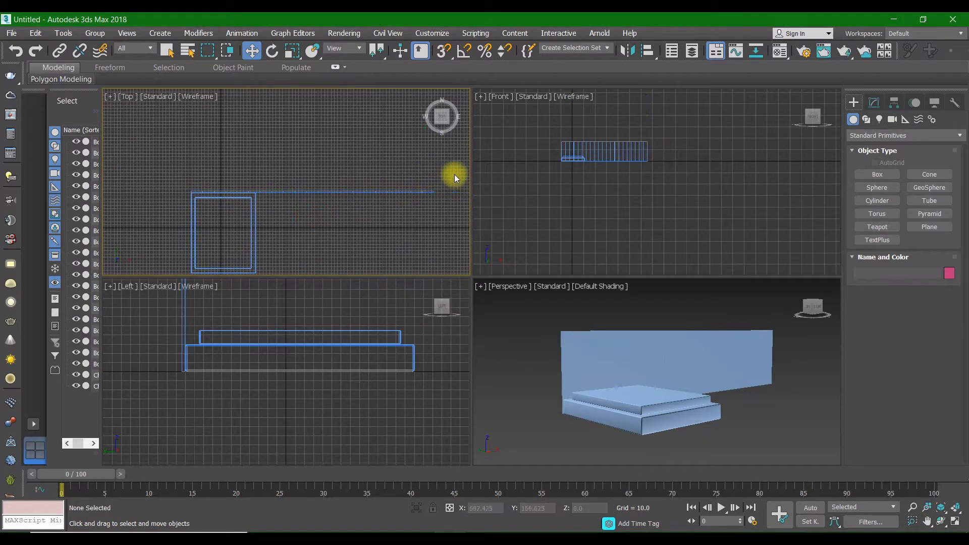
drag(270, 214, 286, 213)
key(Delete)
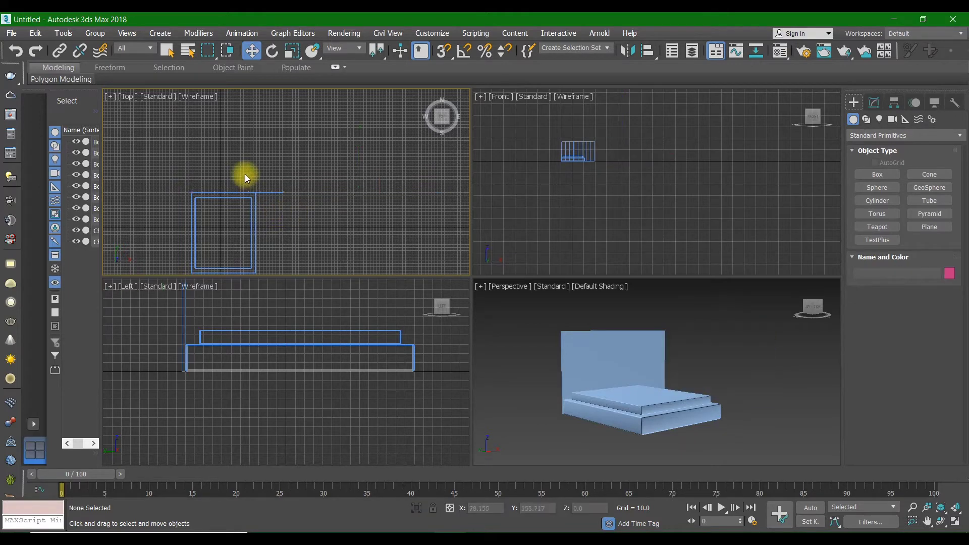
- Copy two panels from the right end of the row to the left of the base in the Top view
scroll(264, 198, up, 5)
drag(368, 225, 259, 216)
scroll(374, 223, down, 3)
scroll(239, 199, up, 5)
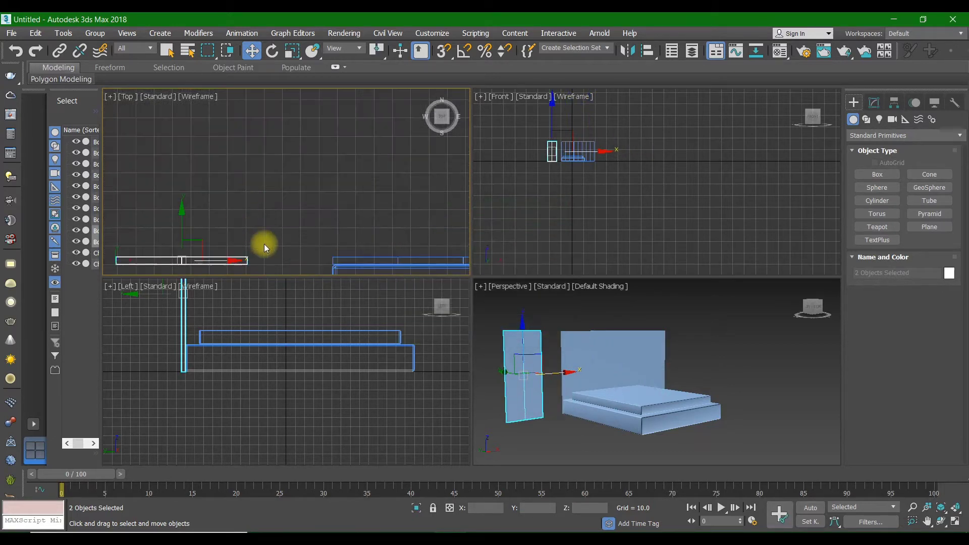
middle_drag(265, 244, 245, 188)
- Turn on 3D snapping and move the two copied panels so their right end meets the base's back-left corner
click(444, 51)
drag(228, 214, 328, 227)
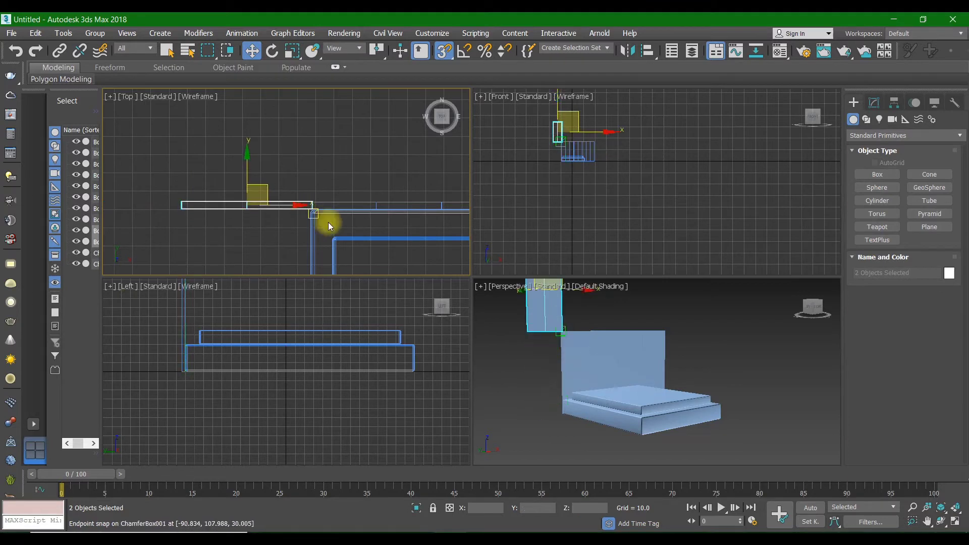
click(280, 228)
scroll(290, 231, up, 1)
scroll(286, 222, down, 2)
scroll(282, 216, up, 4)
scroll(247, 170, down, 3)
middle_drag(234, 173, 301, 171)
- Adjust the two copied panels in the Top view so they line up with the left end of the panel row
click(443, 52)
drag(286, 172, 269, 227)
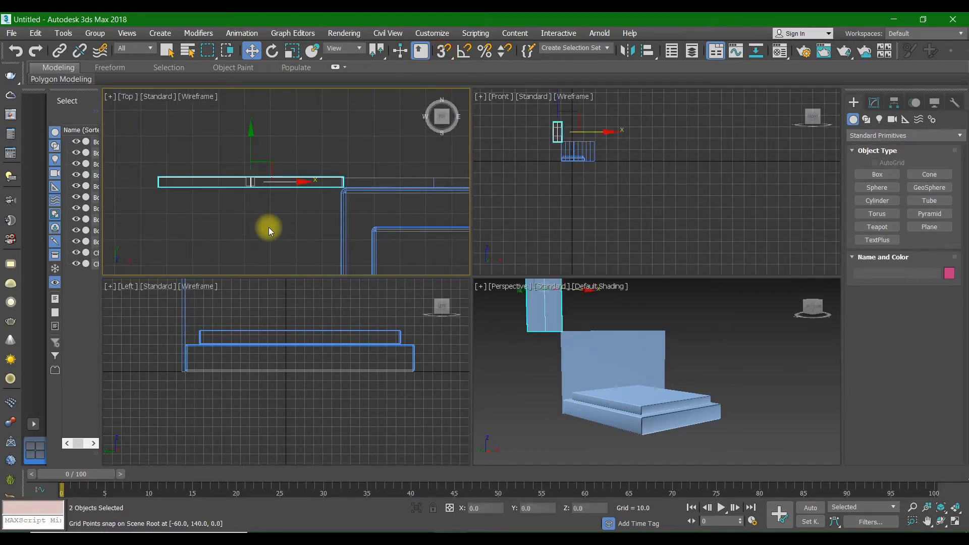
scroll(256, 184, up, 8)
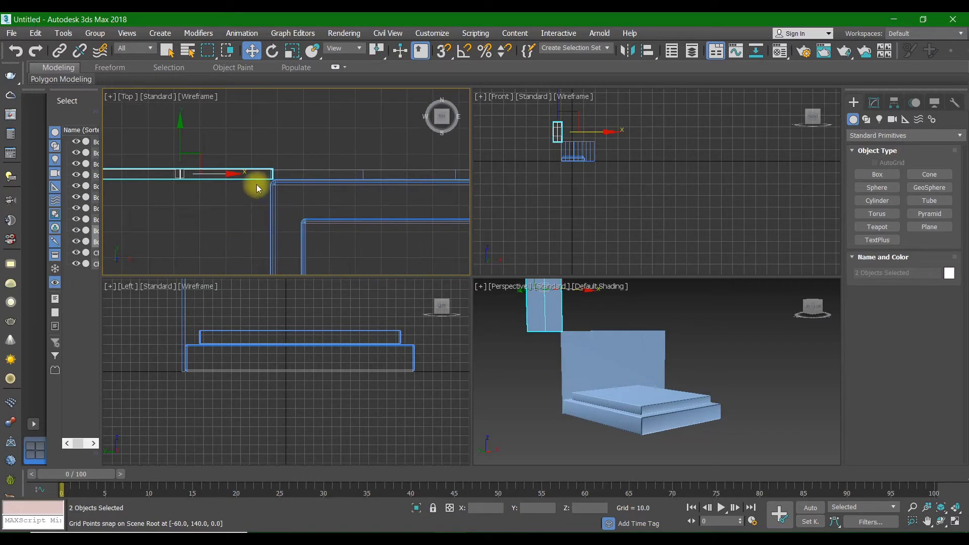
click(439, 54)
mouse_move(276, 211)
mouse_down()
mouse_move(259, 216)
mouse_move(272, 208)
mouse_up()
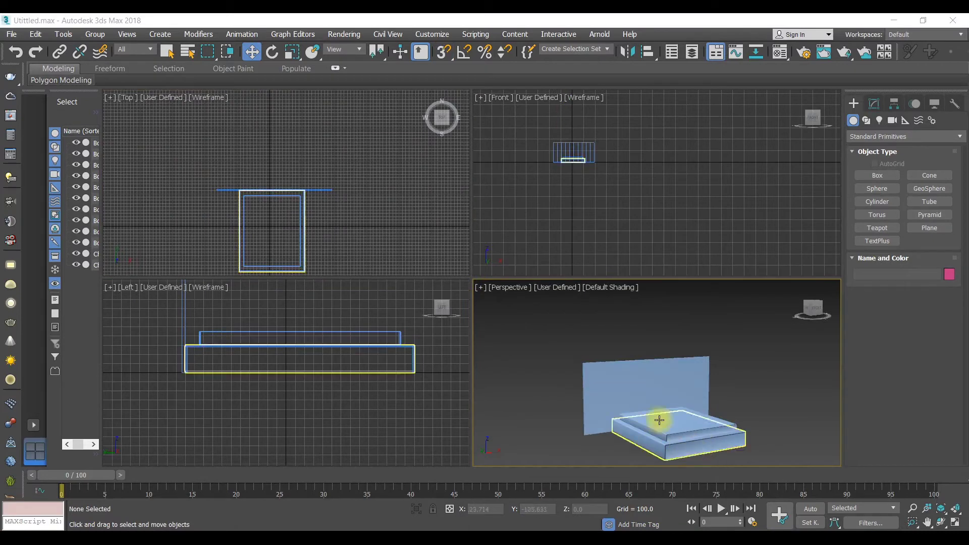
- Select all ten tall box panels along the back of the base for modification
drag(730, 343, 575, 392)
click(873, 104)
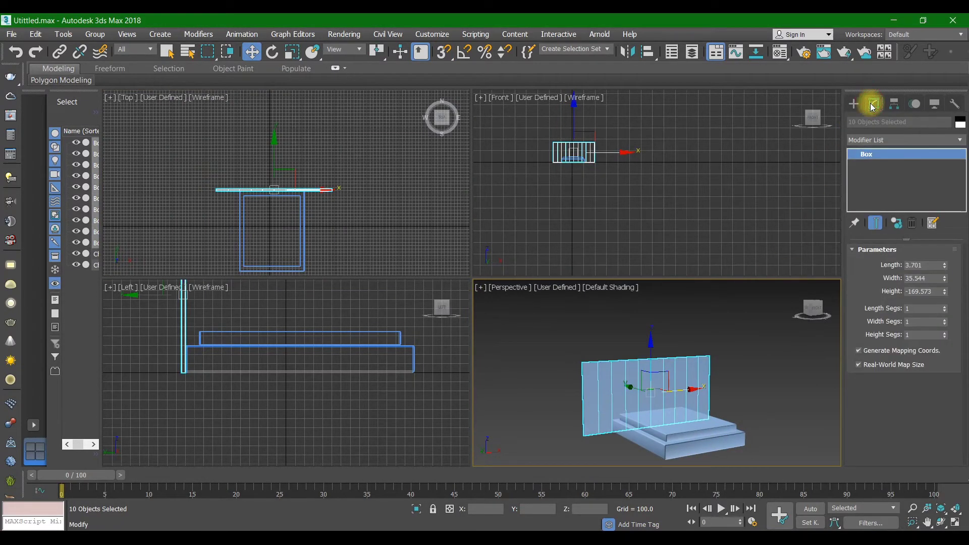
click(881, 141)
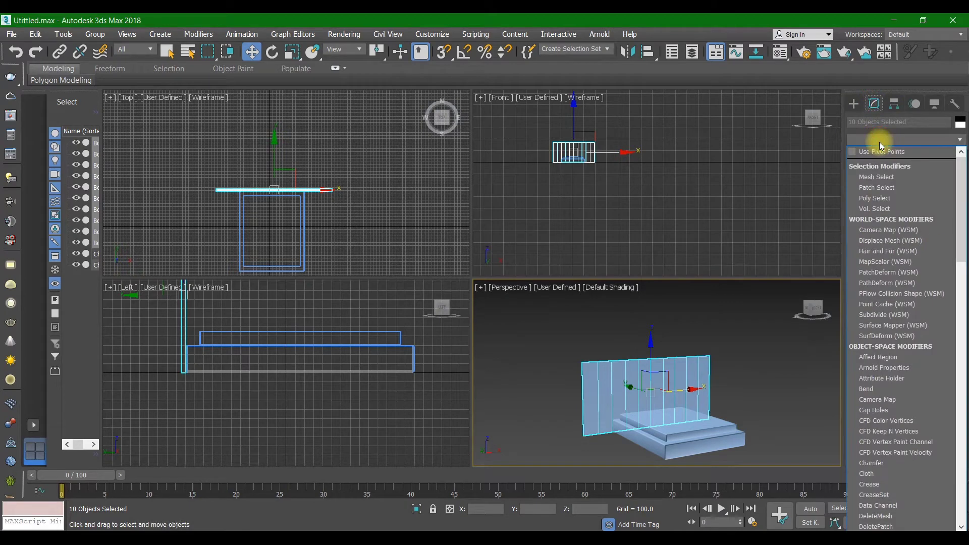
text(tu)
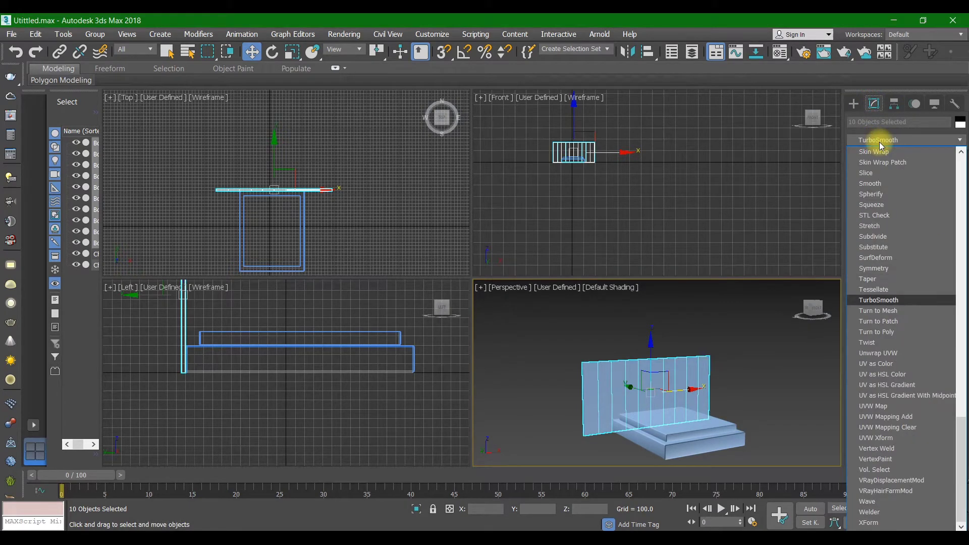
key(Return)
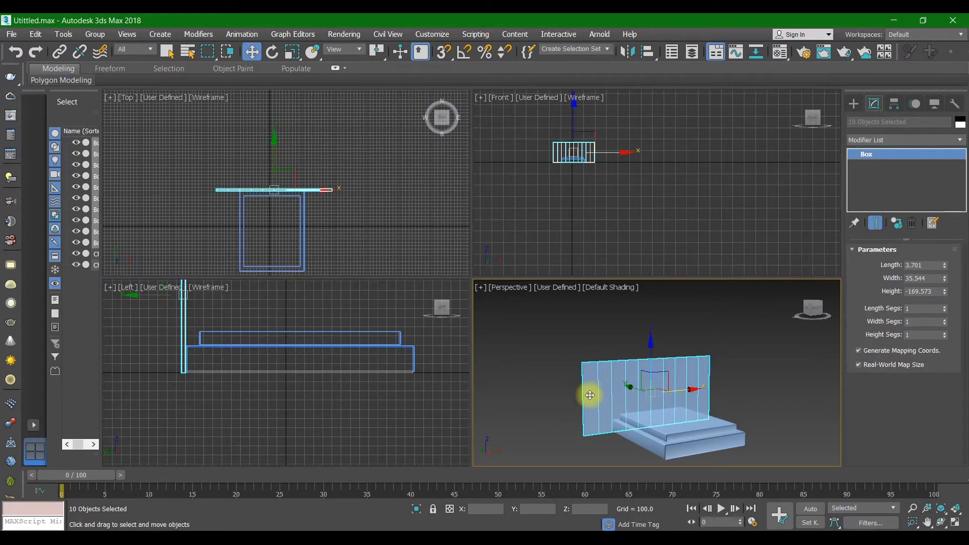
- Set the panels' length, width and height segments to 20 and apply a Cloth modifier to them
click(927, 309)
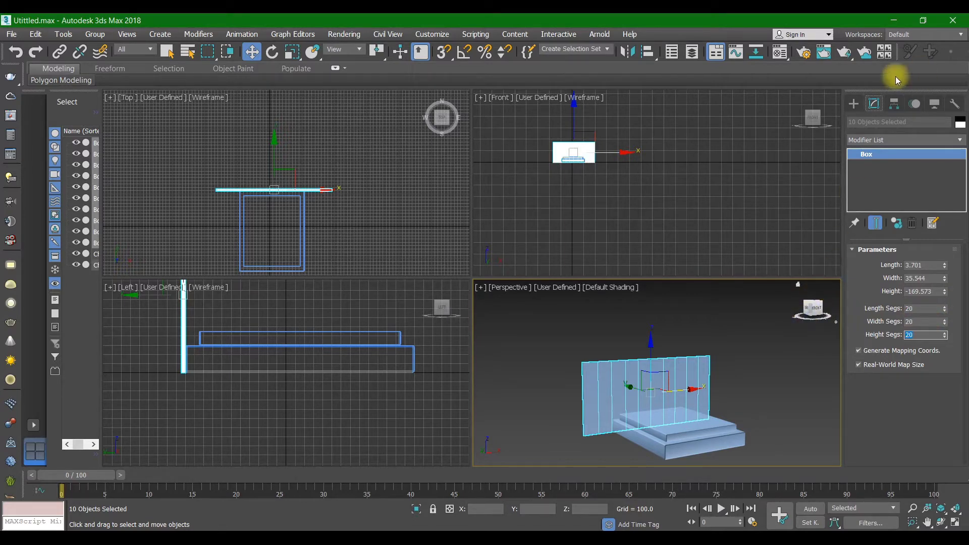
click(872, 140)
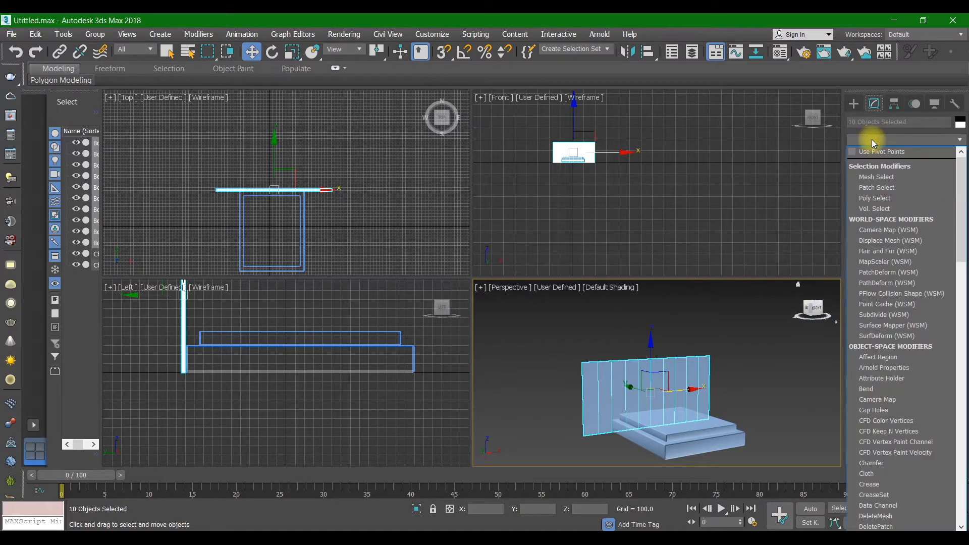
text(cl)
click(883, 151)
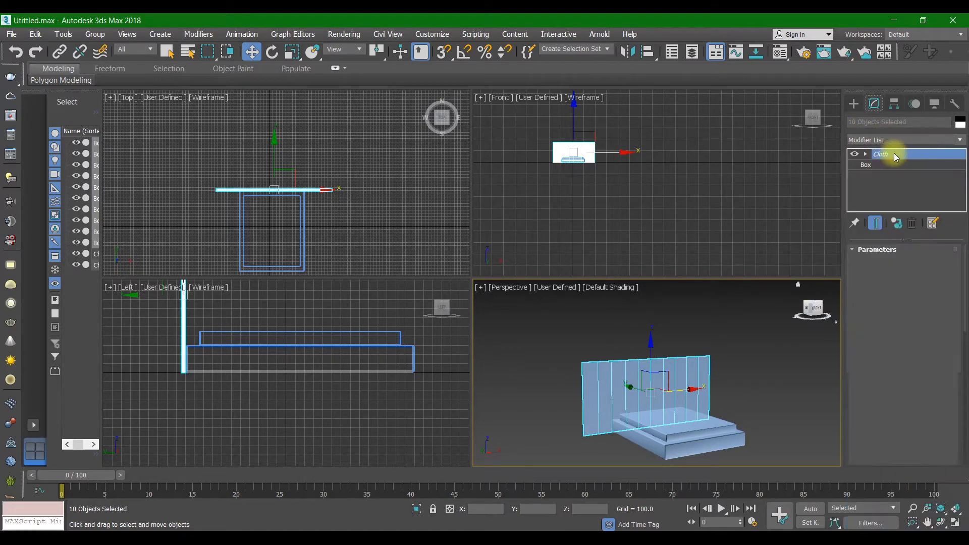
scroll(652, 380, up, 2)
scroll(652, 381, down, 3)
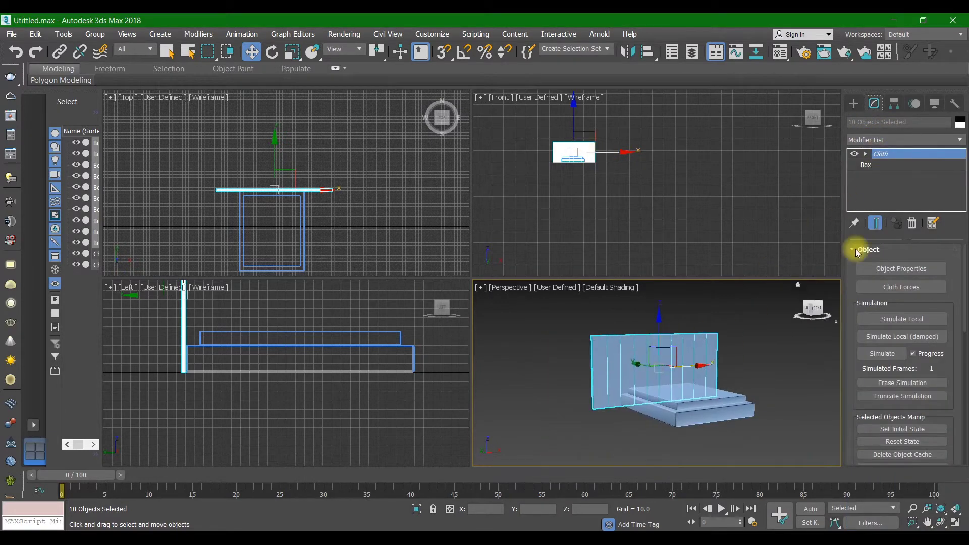
- Add a TurboSmooth modifier above Cloth on the ten panels
click(894, 137)
text(tu)
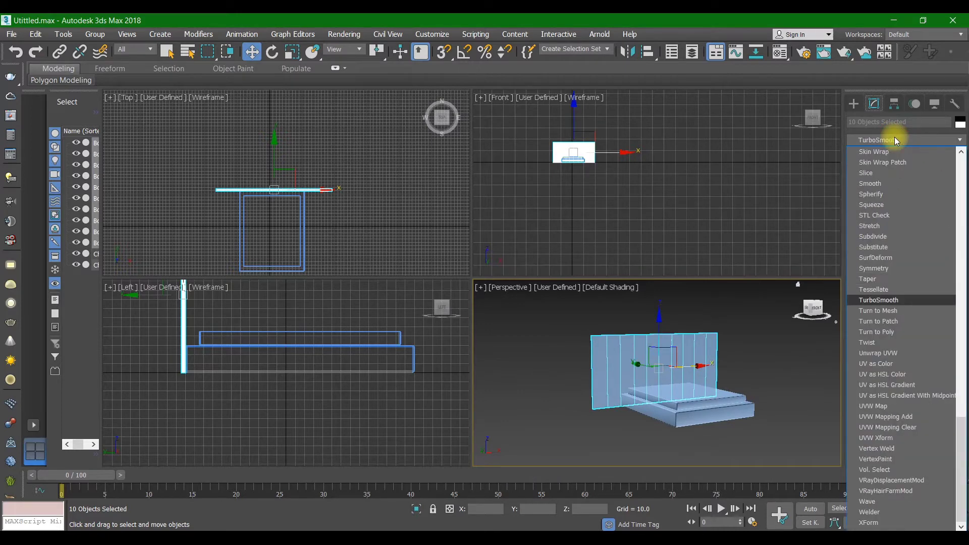
key(Return)
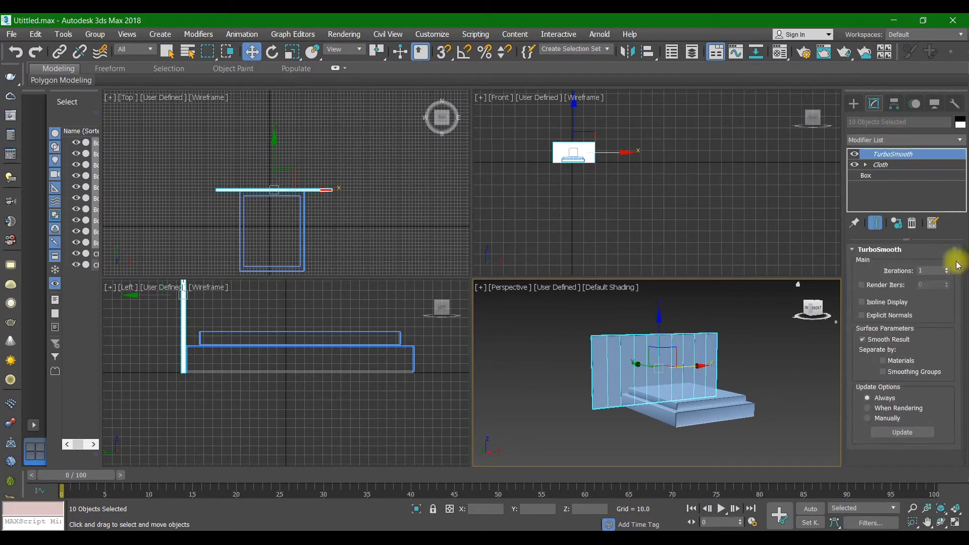
scroll(681, 346, up, 2)
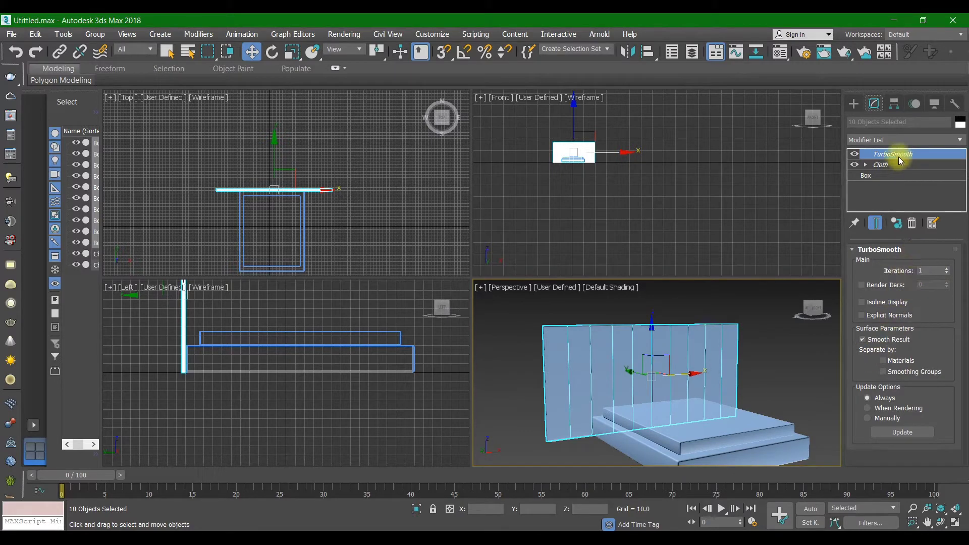
- Open the Cloth modifier's object properties and define all ten objects, Box011 to Box020, as Cloth
click(881, 164)
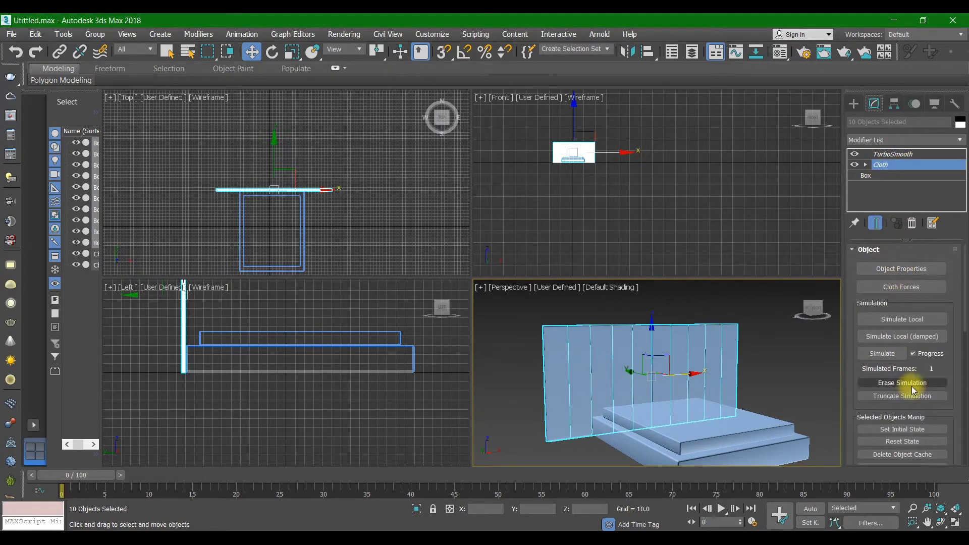
scroll(911, 391, down, 2)
scroll(917, 396, up, 2)
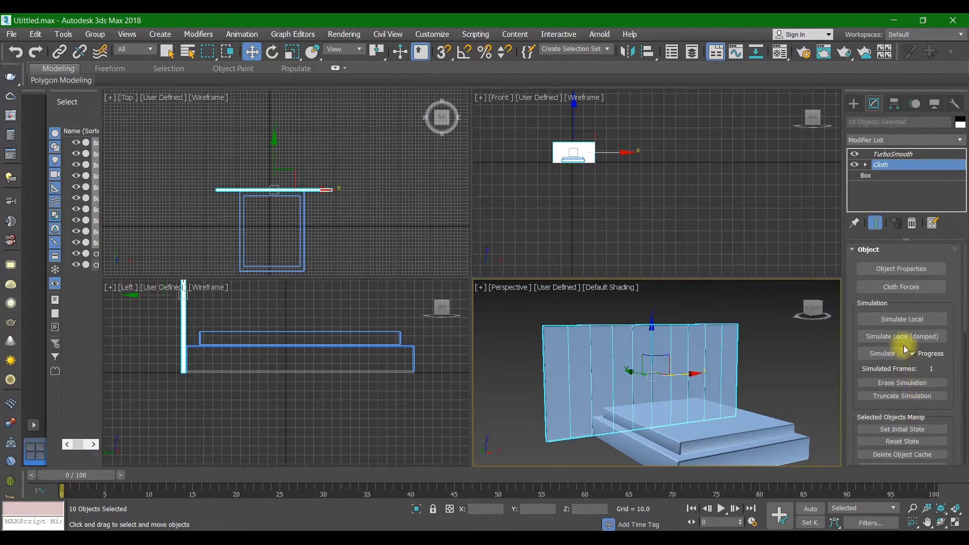
click(901, 268)
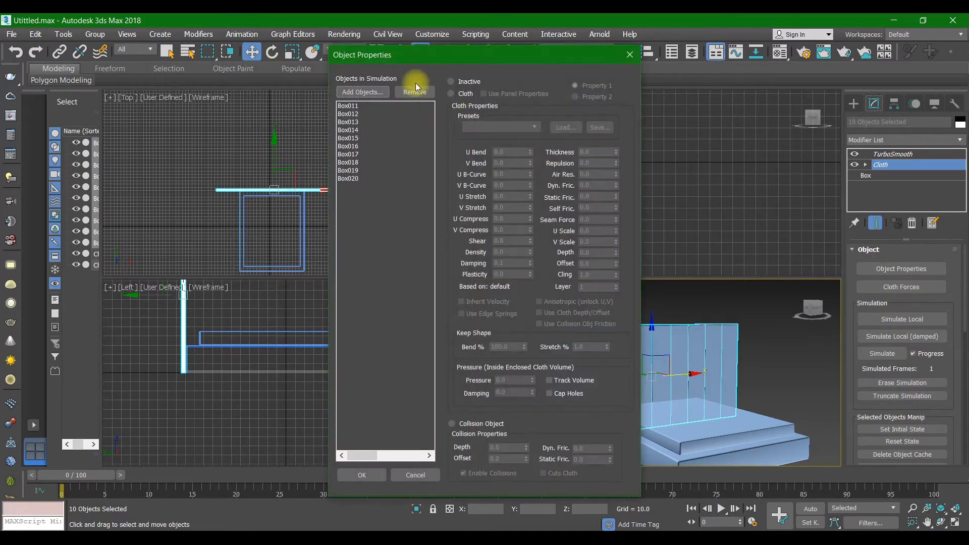
click(365, 107)
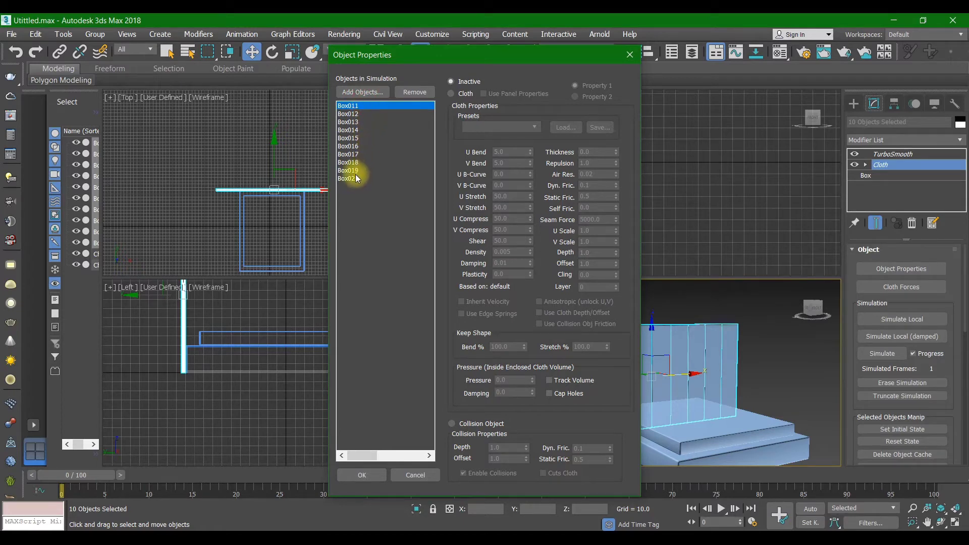
ctrl+drag(356, 178, 364, 136)
click(451, 94)
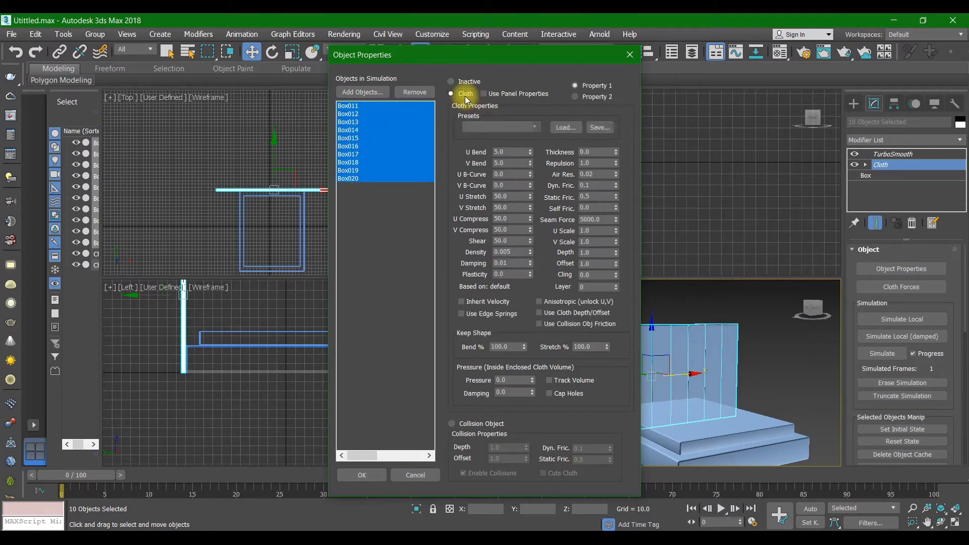
- Give the ten cloth objects the Cotton preset and a pressure of 15, and accept the properties
click(479, 126)
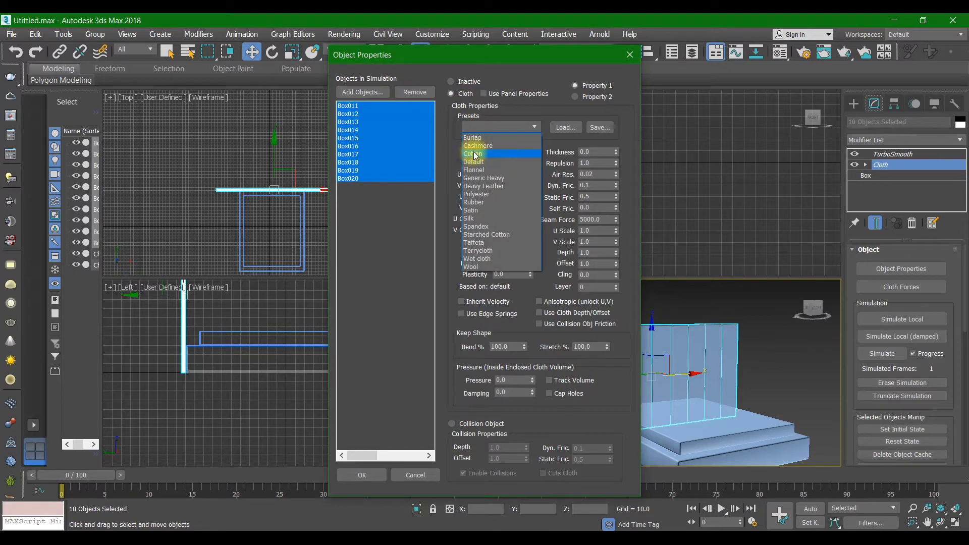
click(476, 154)
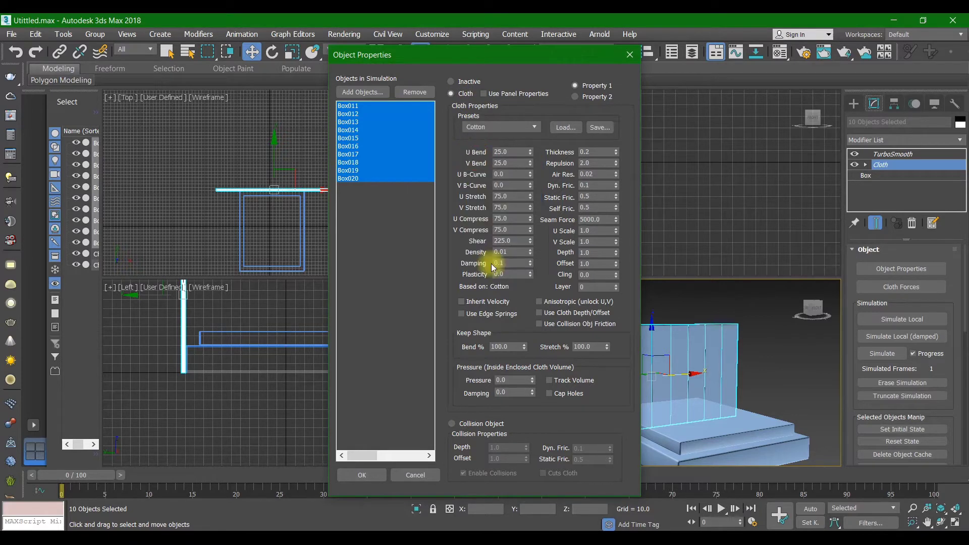
text(15)
key(Return)
click(362, 475)
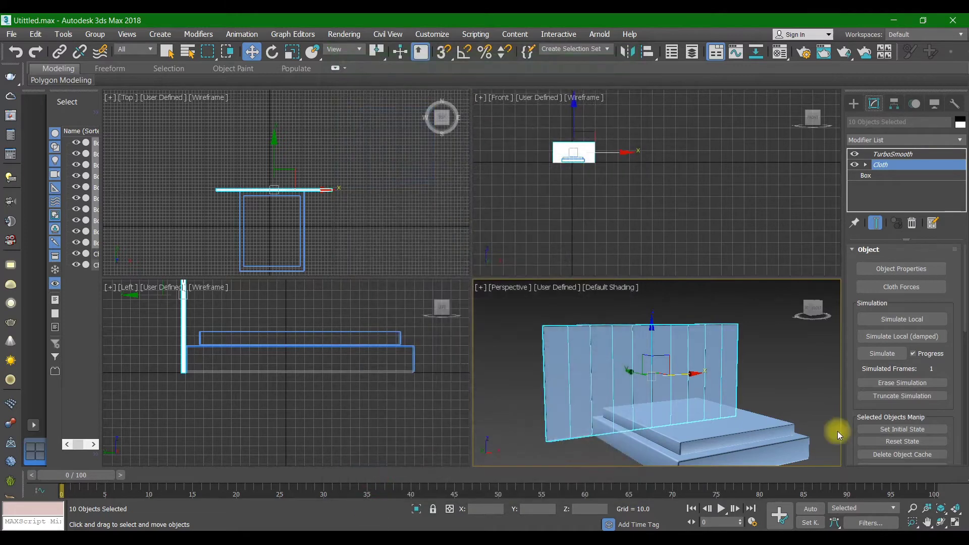
- Run the local cloth simulation to puff up the headboard panels
click(901, 321)
middle_drag(692, 397, 740, 397)
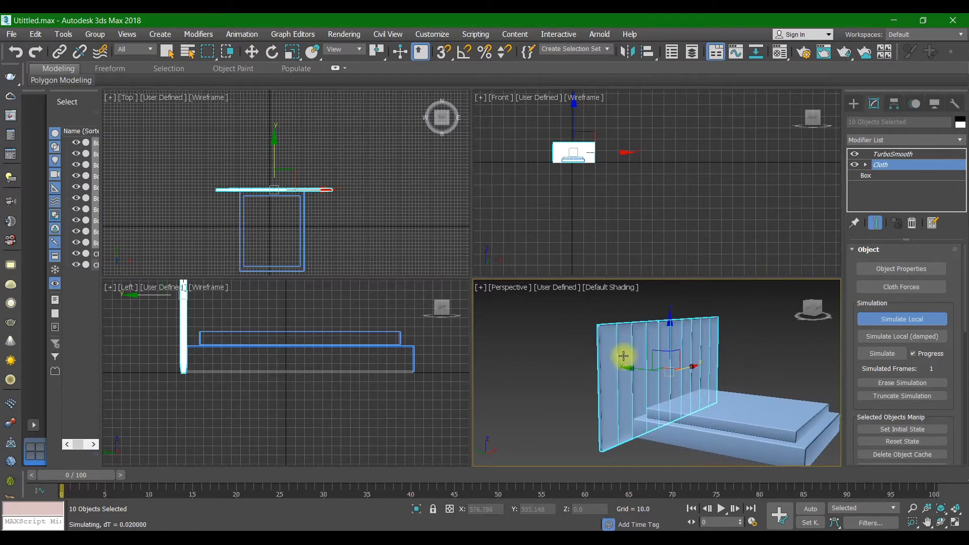
scroll(616, 340, up, 5)
alt+middle_drag(592, 342, 653, 373)
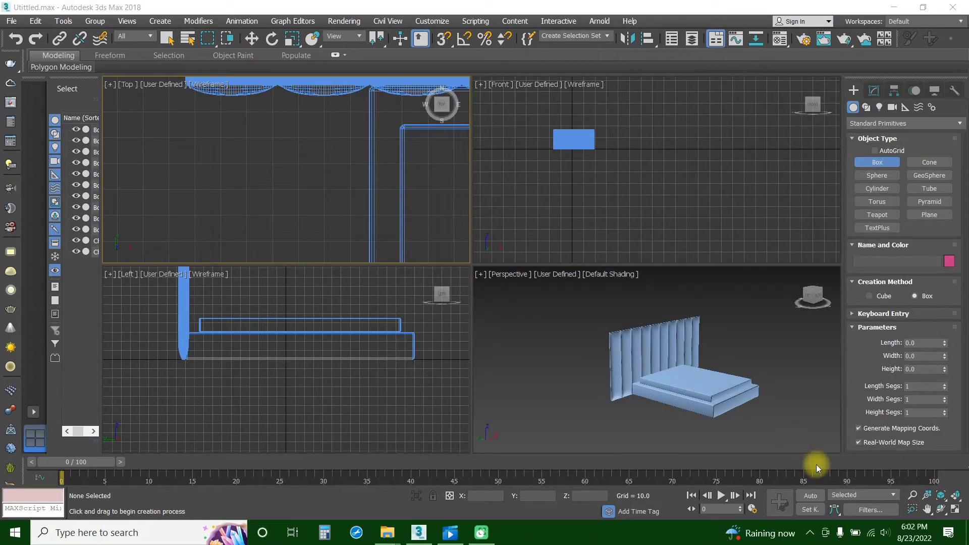
- Create a box about 61 wide, 35 long and 9 high in the Top view, in front of the leftmost panels
scroll(318, 202, down, 2)
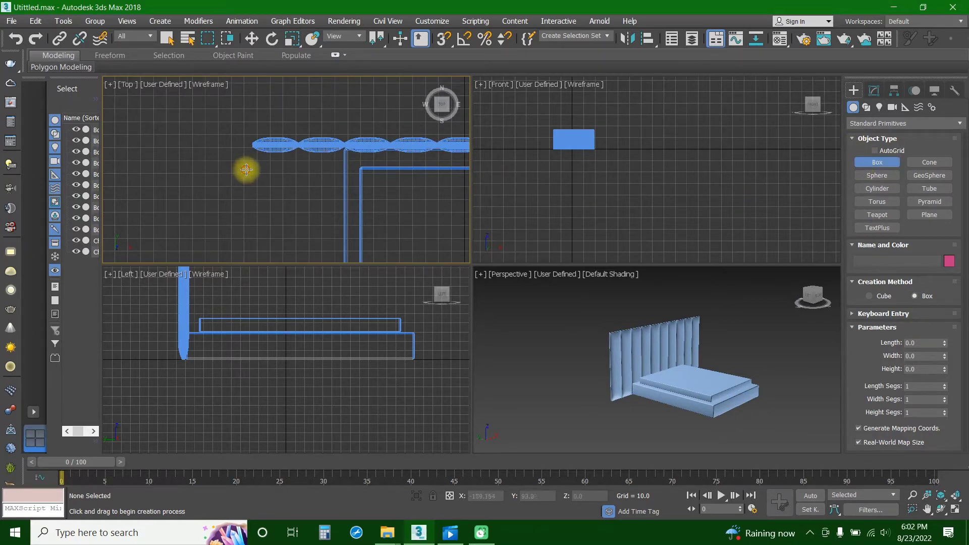
drag(245, 169, 321, 215)
click(320, 202)
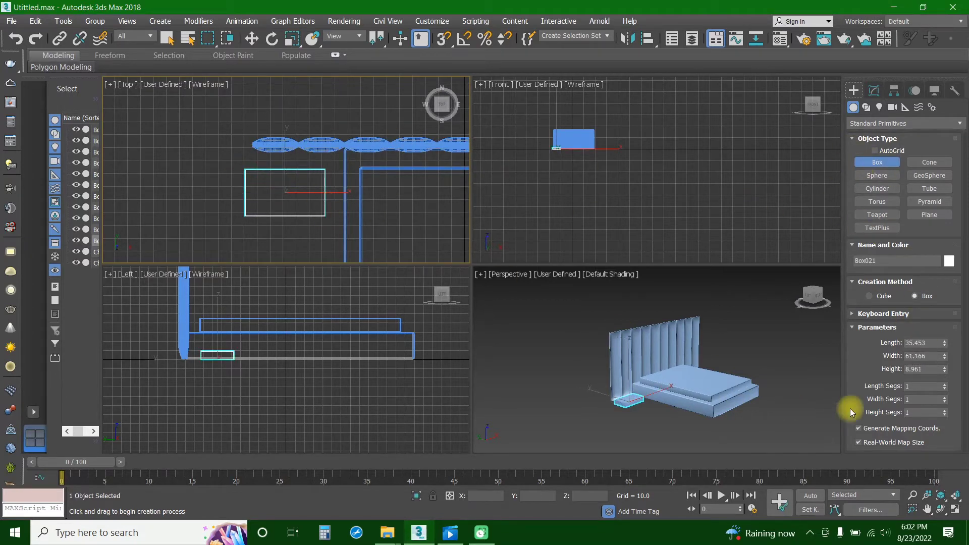
- Set the new box's length to 50, width to 60 and height to 28
double_click(927, 344)
text(50)
key(Tab)
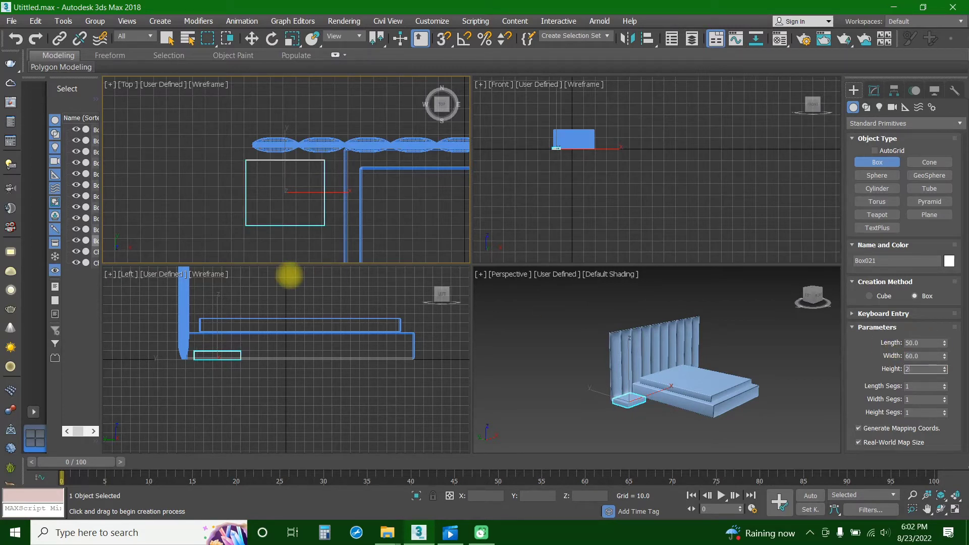
scroll(614, 410, up, 4)
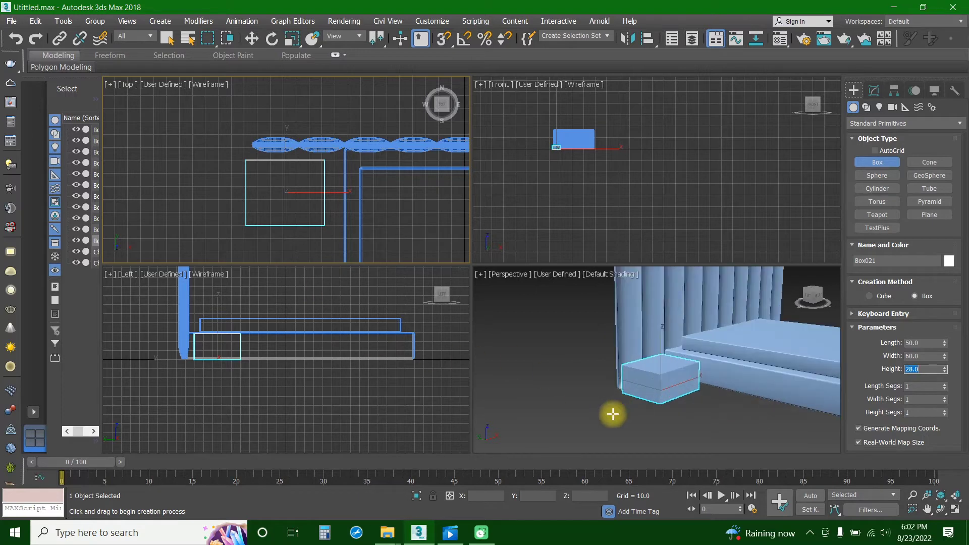
scroll(651, 406, up, 1)
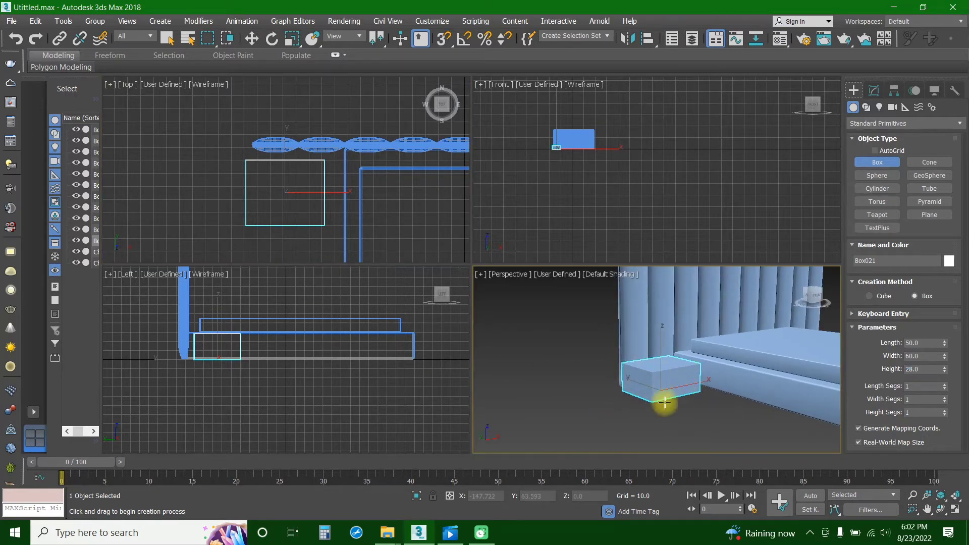
- Scale the new box down along Z to about 65 percent of its height
scroll(664, 402, up, 3)
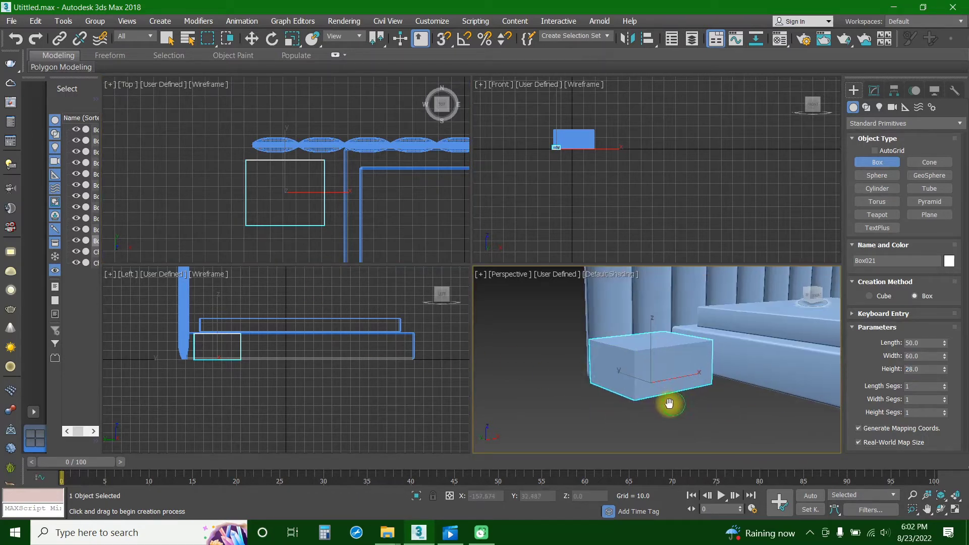
click(291, 44)
drag(647, 328, 649, 346)
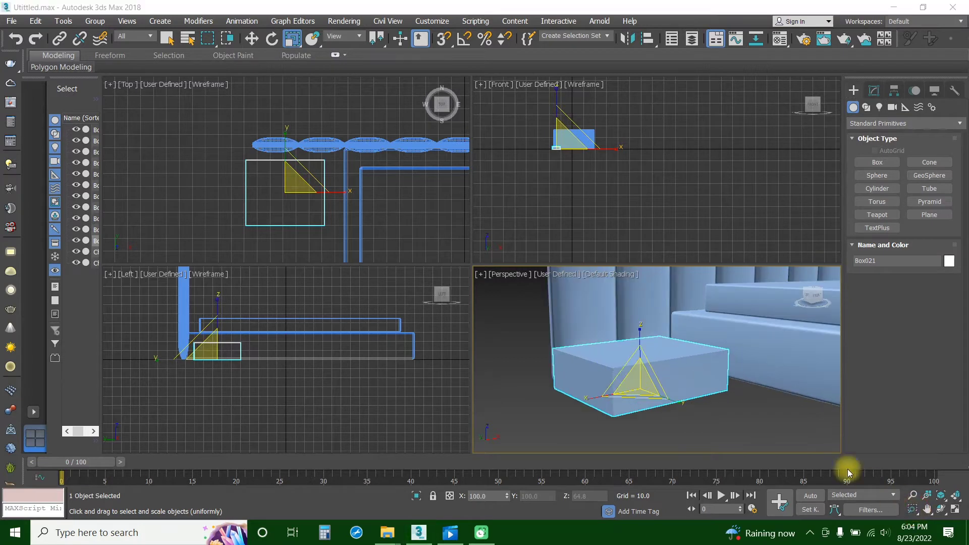
scroll(752, 403, down, 4)
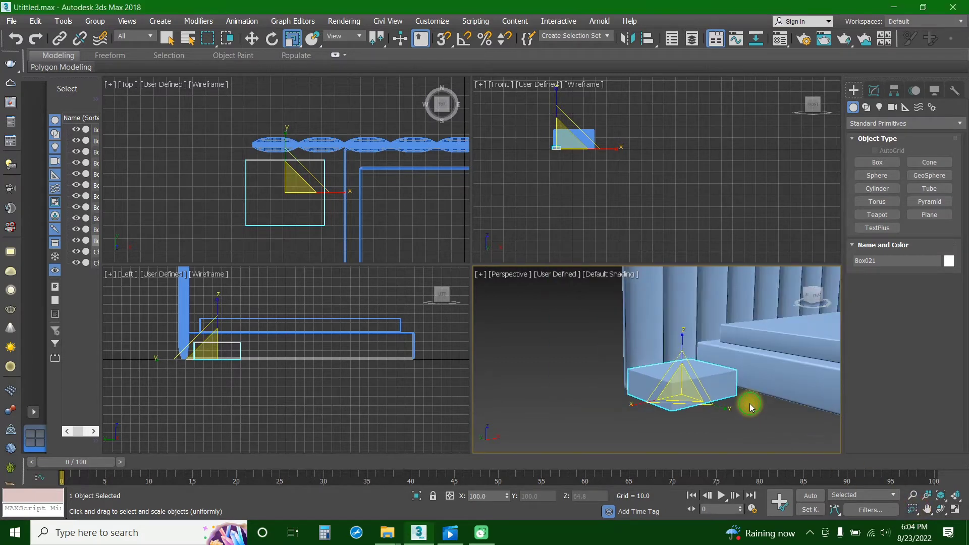
middle_drag(751, 406, 735, 398)
- Raise the box off the ground to a Z position of about 27.7
key(w)
drag(667, 359, 662, 320)
middle_drag(715, 354, 617, 347)
scroll(617, 347, up, 2)
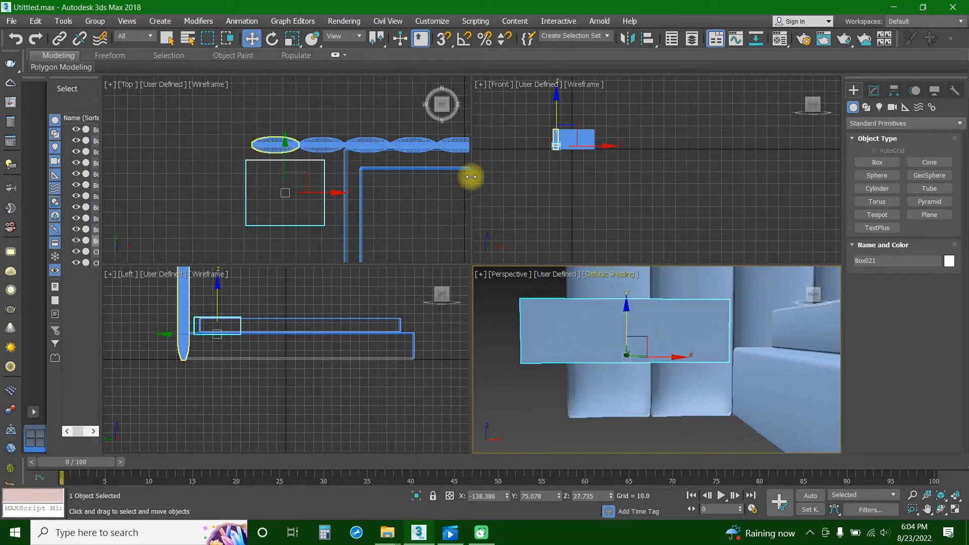
- Flatten the raised box a little more by scaling it along Z
click(292, 38)
drag(623, 303, 621, 345)
alt+middle_drag(621, 345, 642, 352)
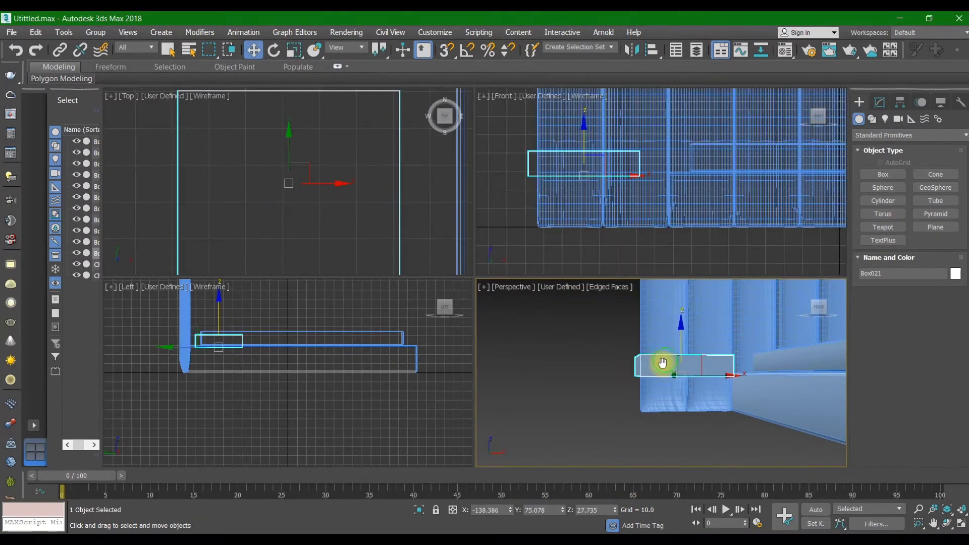
- Copy the flattened box straight upward to a Z position of about 44.6
mouse_move(676, 336)
shift+mouse_down()
mouse_move(677, 358)
mouse_move(673, 315)
shift+mouse_up()
click(500, 331)
scroll(579, 160, up, 2)
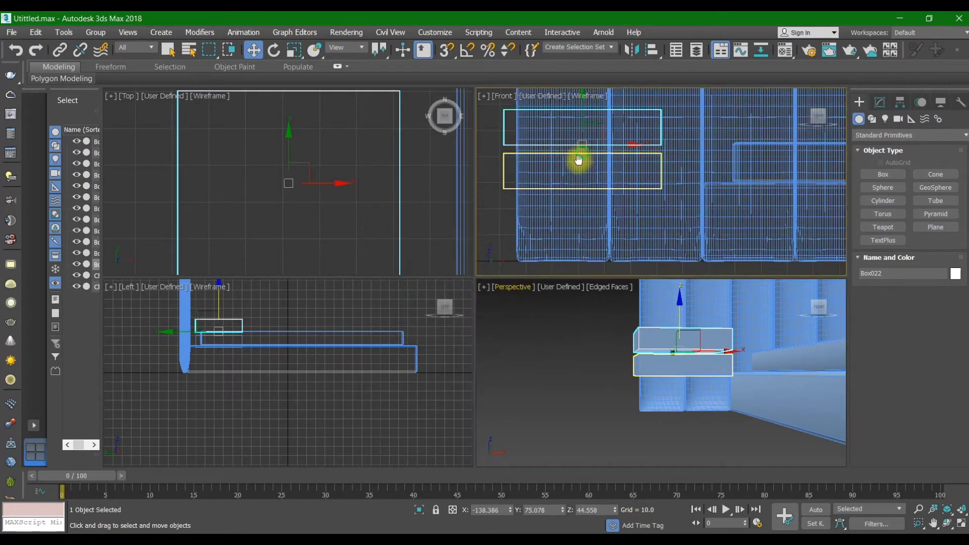
- Turn on 3D snapping and lower the copied box in the Front view so it rests on the box below
middle_drag(578, 160, 564, 215)
click(444, 53)
scroll(526, 251, up, 5)
middle_drag(526, 252, 633, 291)
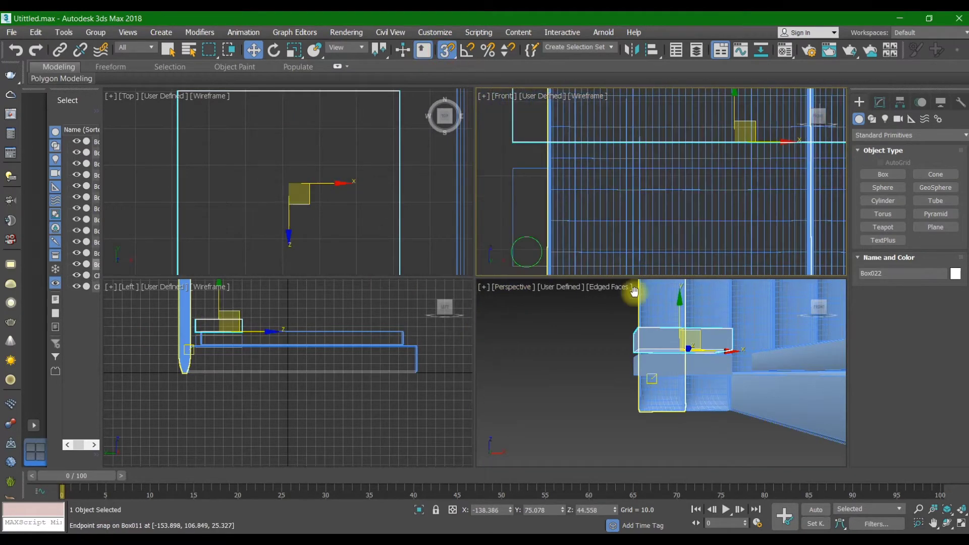
middle_drag(498, 147, 525, 157)
drag(538, 152, 539, 178)
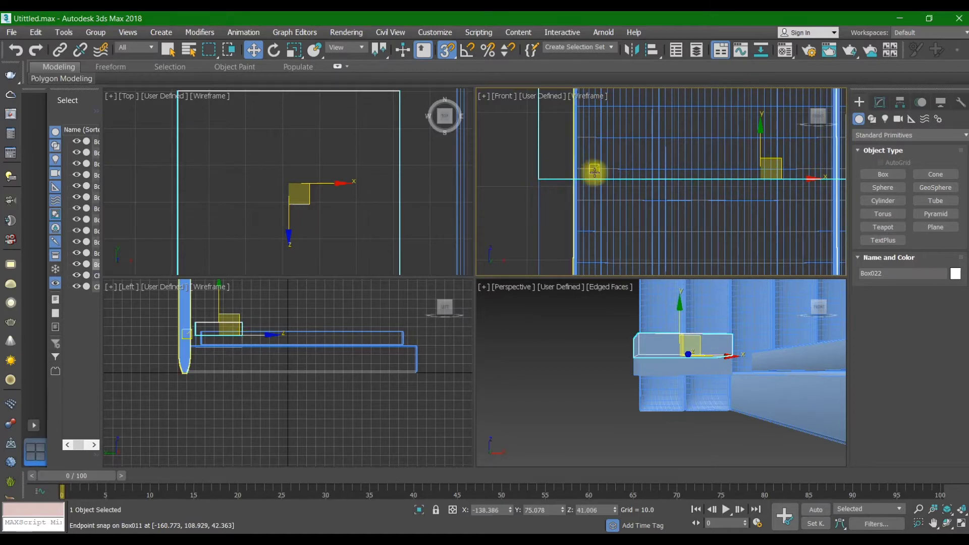
scroll(594, 173, down, 5)
middle_drag(594, 173, 538, 203)
click(676, 346)
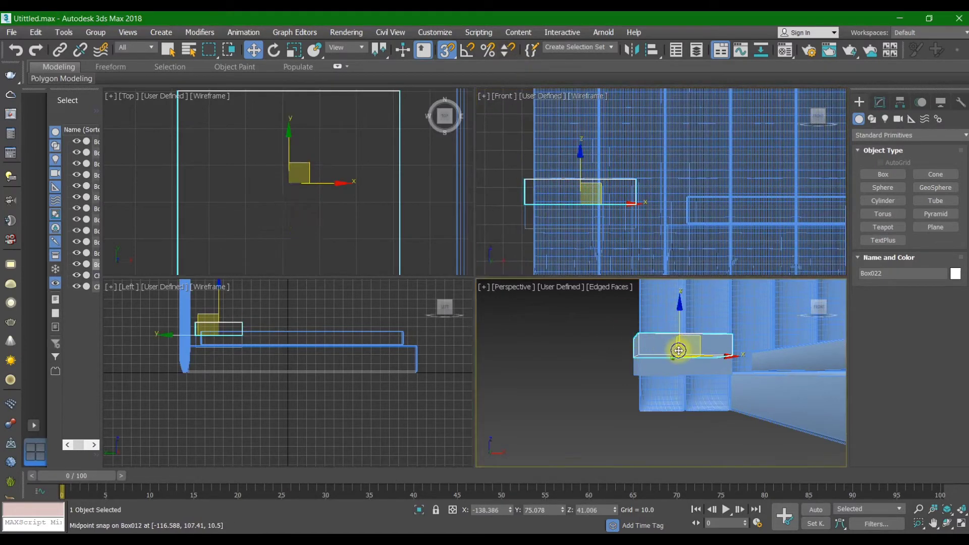
- Convert the copied upper box of the bedside unit to an Editable Poly
right_click(656, 345)
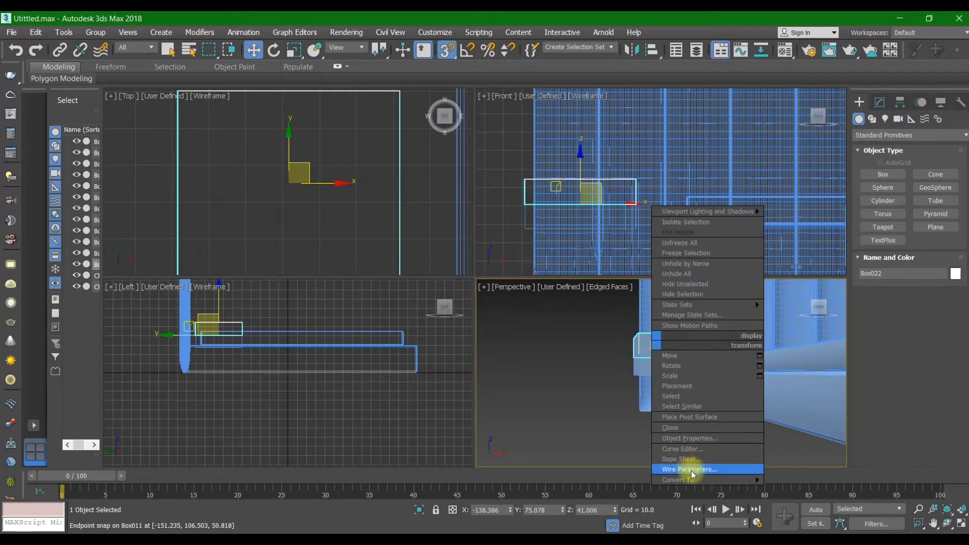
mouse_move(706, 479)
click(795, 491)
alt+middle_drag(707, 385, 666, 375)
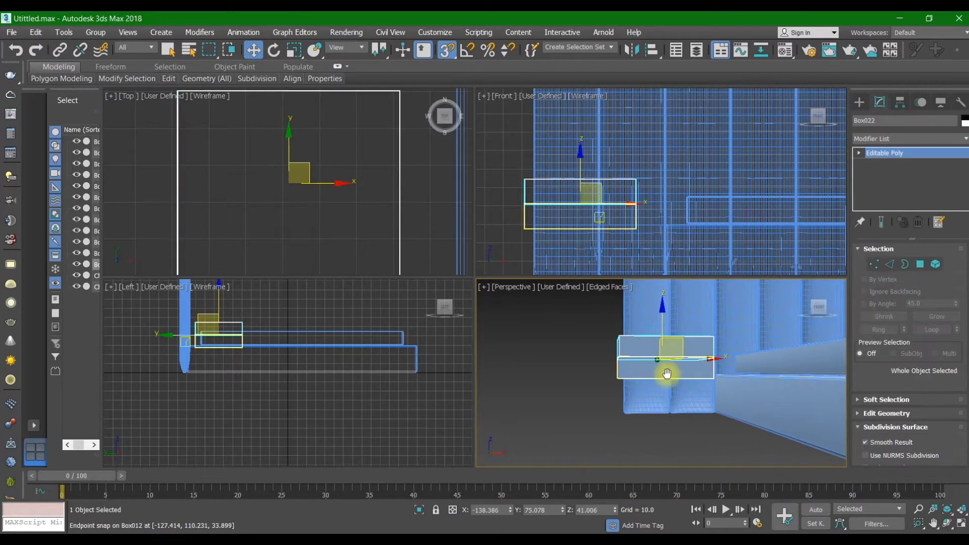
- Turn off snapping and lower the box's four top vertices to a Z position of about 45.8, making it a thin slab
click(873, 266)
scroll(683, 330, up, 4)
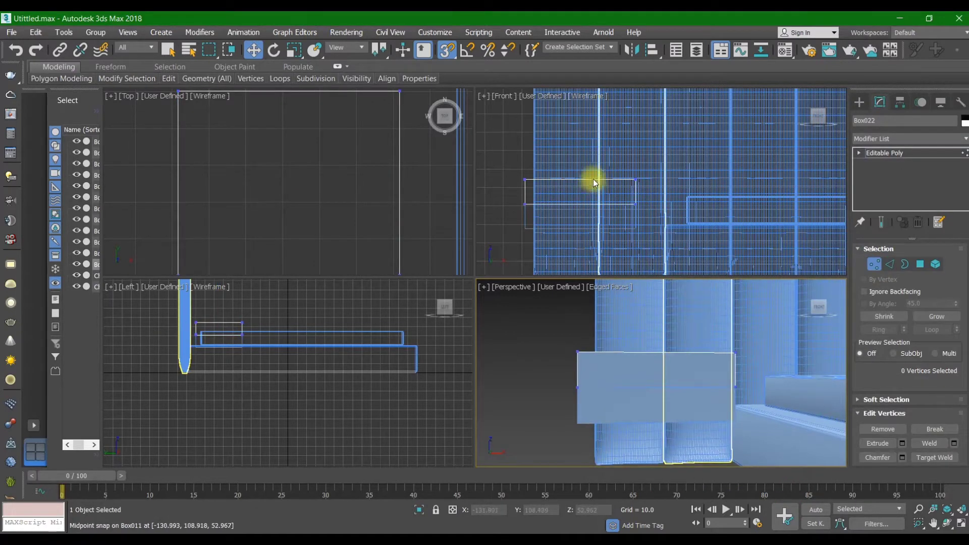
middle_drag(620, 189, 623, 201)
drag(648, 192, 523, 200)
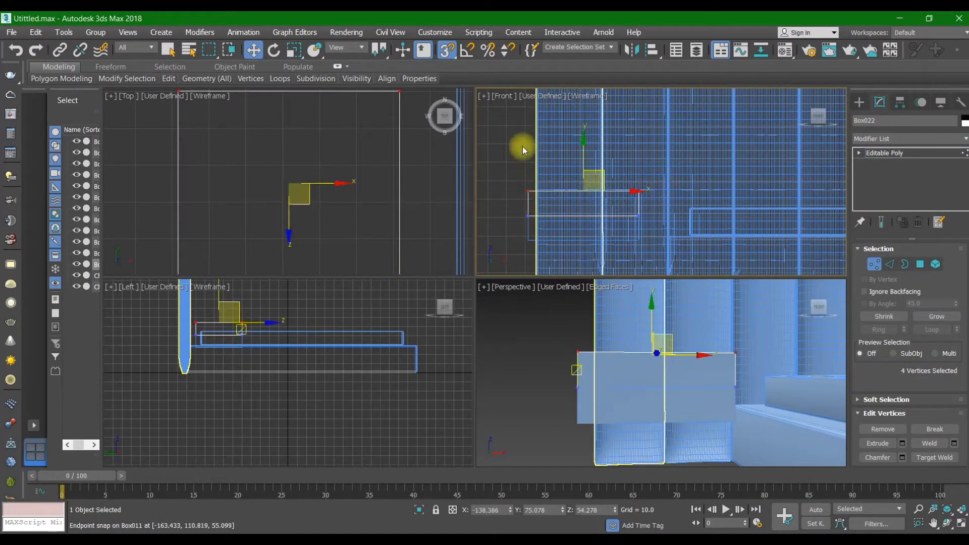
click(445, 51)
scroll(578, 177, up, 2)
drag(580, 173, 584, 193)
middle_drag(651, 363, 678, 364)
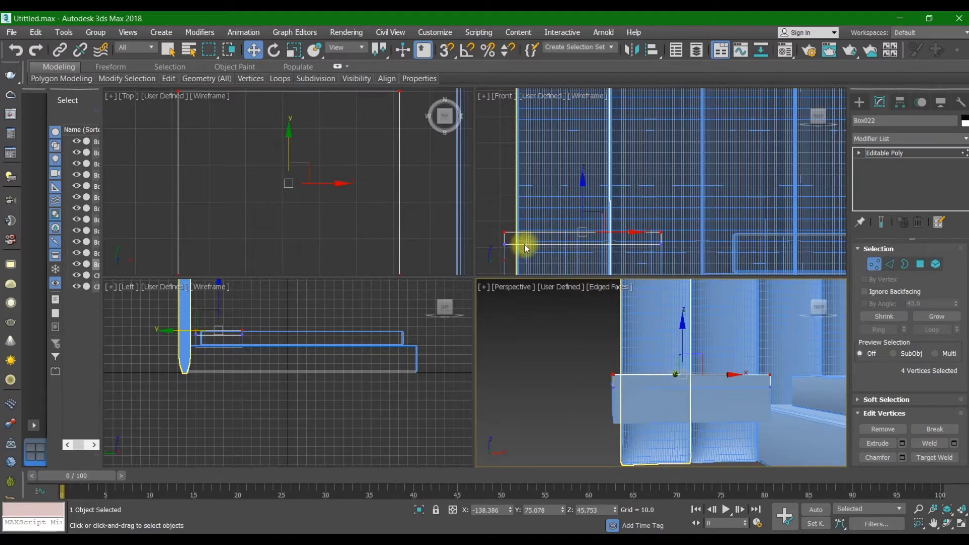
- Move the four vertices at the slab's outer end outward to an X position of about -172.5, past the box below
scroll(524, 244, up, 3)
middle_drag(523, 243, 632, 230)
drag(635, 183, 579, 244)
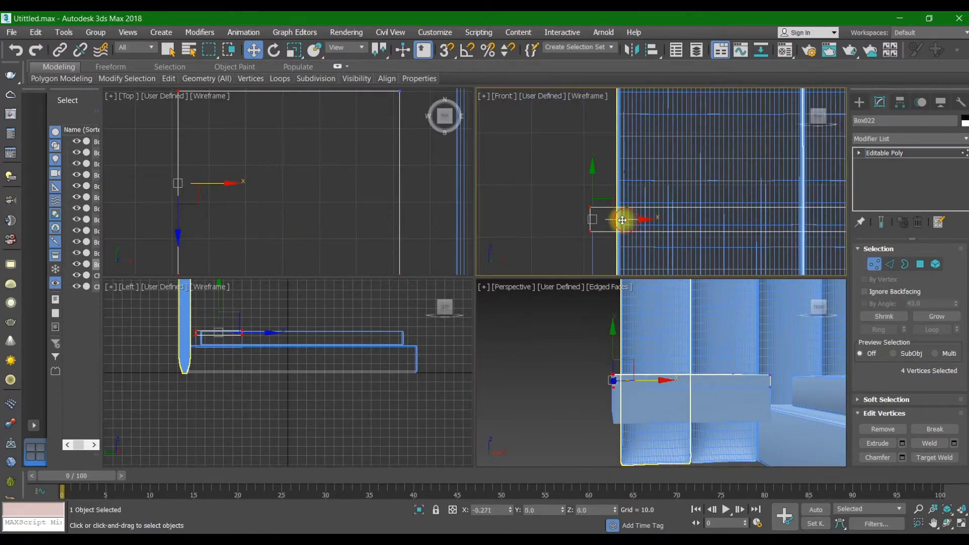
drag(622, 220, 610, 221)
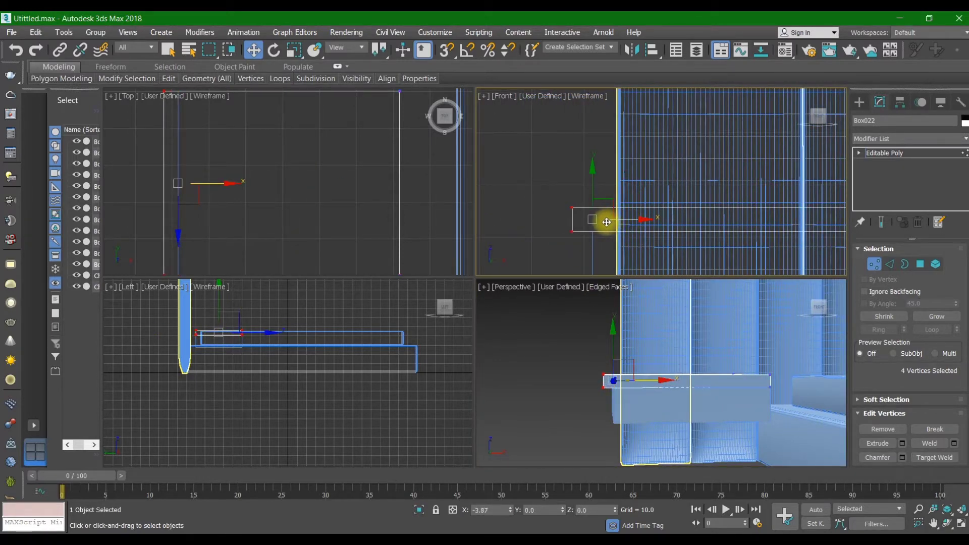
- Connect the slab's two long bottom edges and move the new edge to X about -168.5, in line with the lower box's side
scroll(648, 320, up, 3)
middle_drag(649, 320, 649, 286)
middle_drag(657, 372, 677, 350)
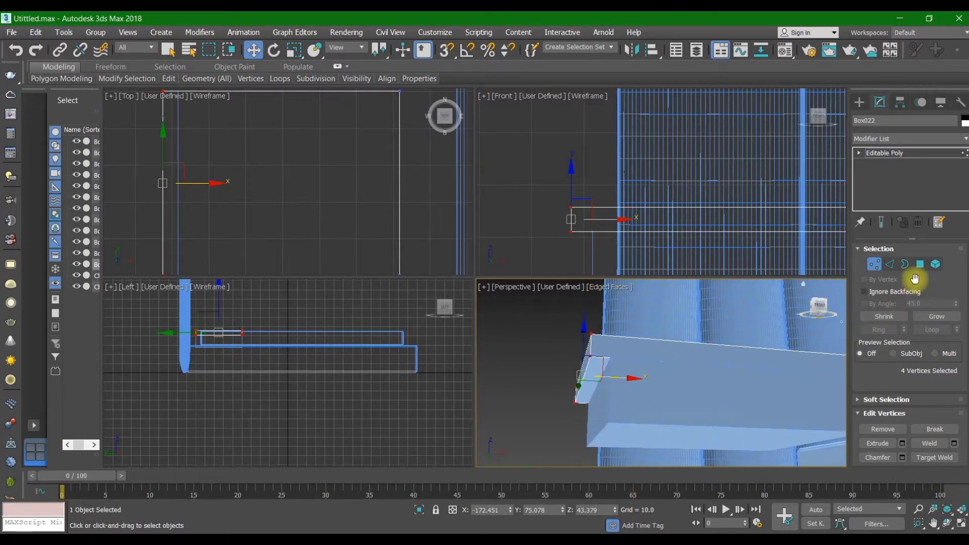
click(891, 266)
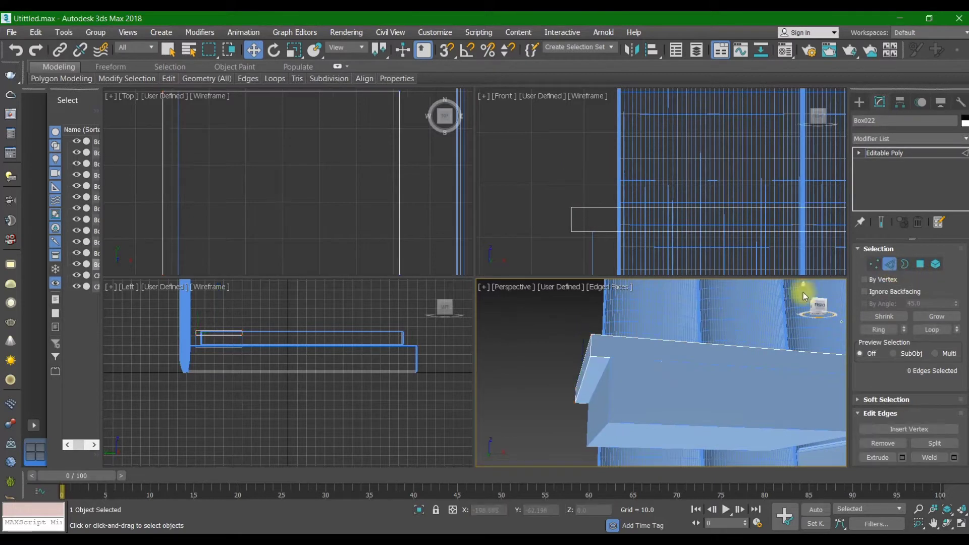
click(599, 358)
ctrl+click(582, 403)
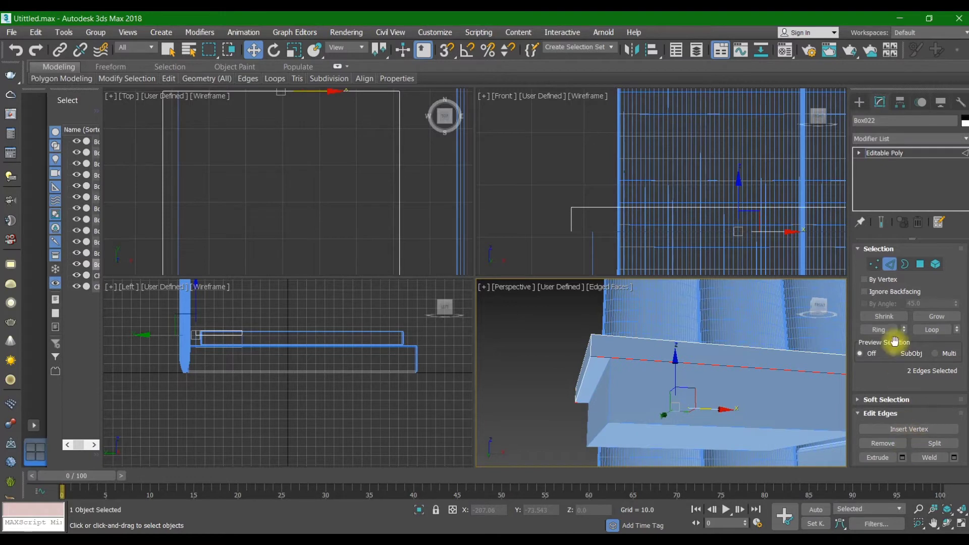
scroll(934, 424, down, 2)
click(933, 441)
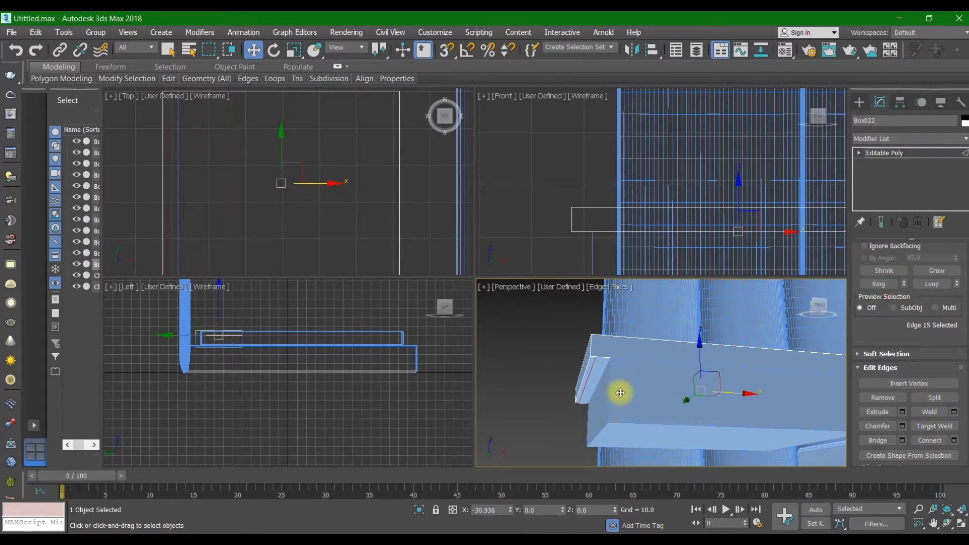
click(714, 344)
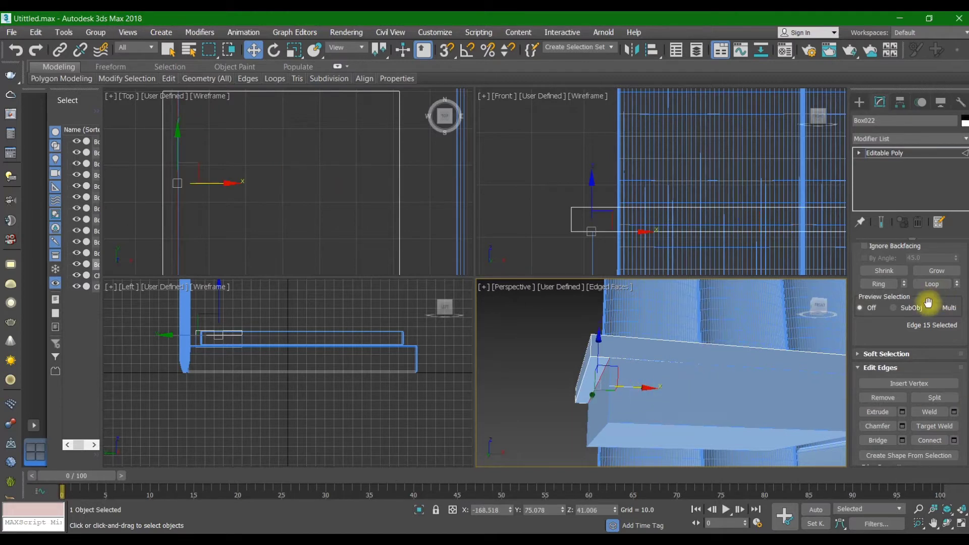
- Extrude the narrow underside polygon at the slab's outer end downward until it extends below the lower box
scroll(927, 302, up, 3)
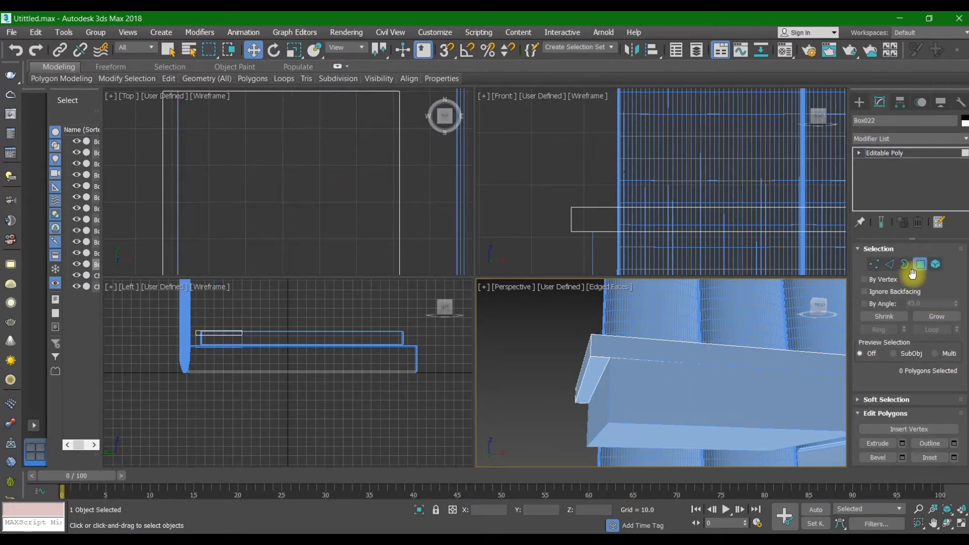
click(595, 376)
middle_drag(688, 339, 720, 346)
scroll(882, 348, down, 2)
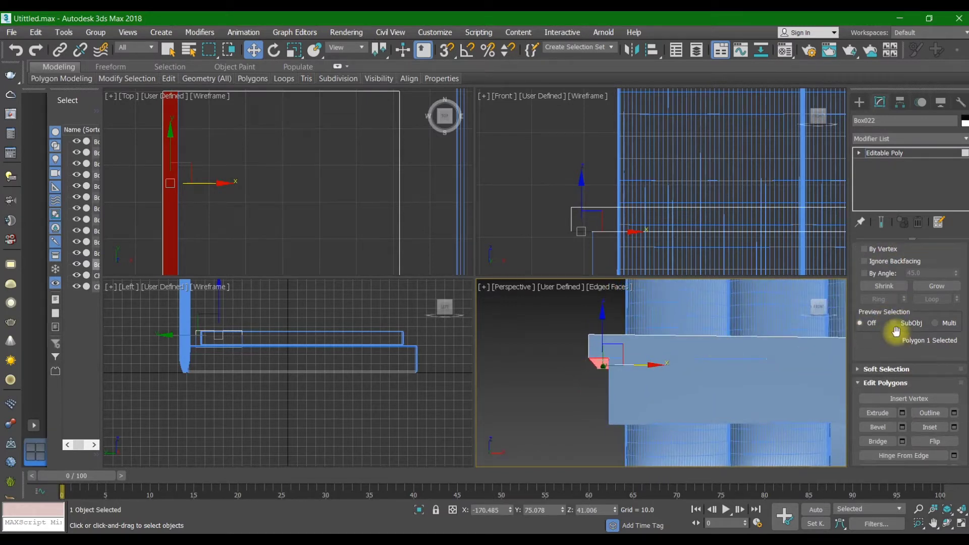
scroll(903, 427, down, 1)
scroll(891, 407, down, 3)
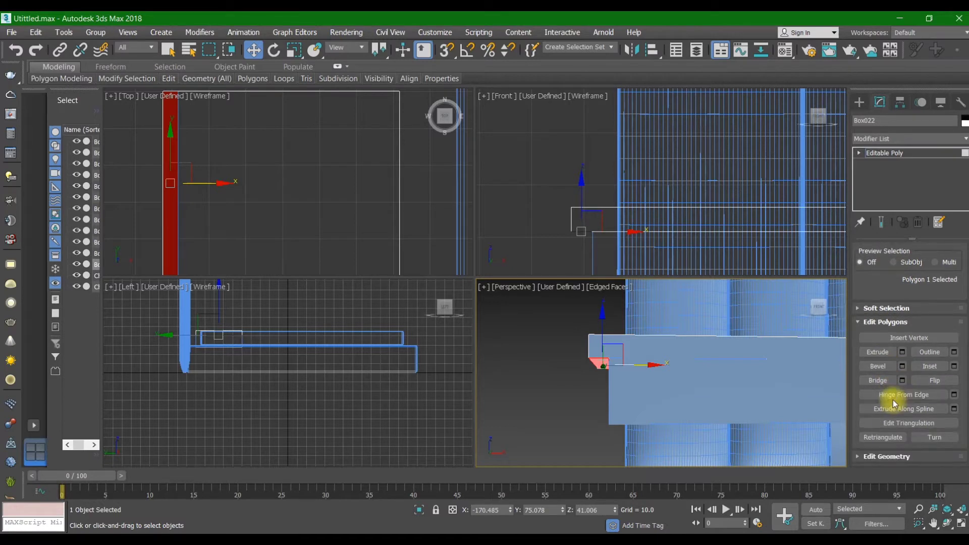
click(877, 351)
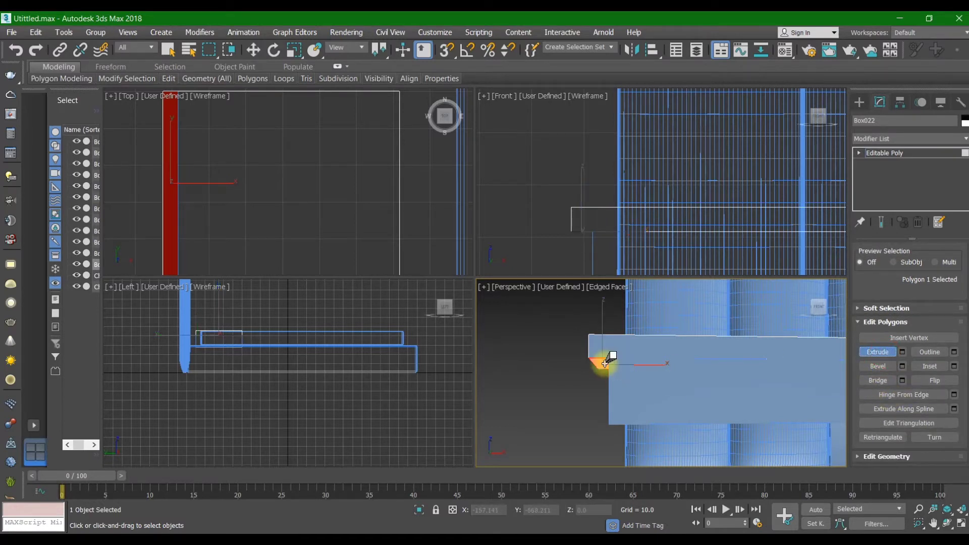
drag(599, 368, 578, 330)
drag(588, 297, 589, 277)
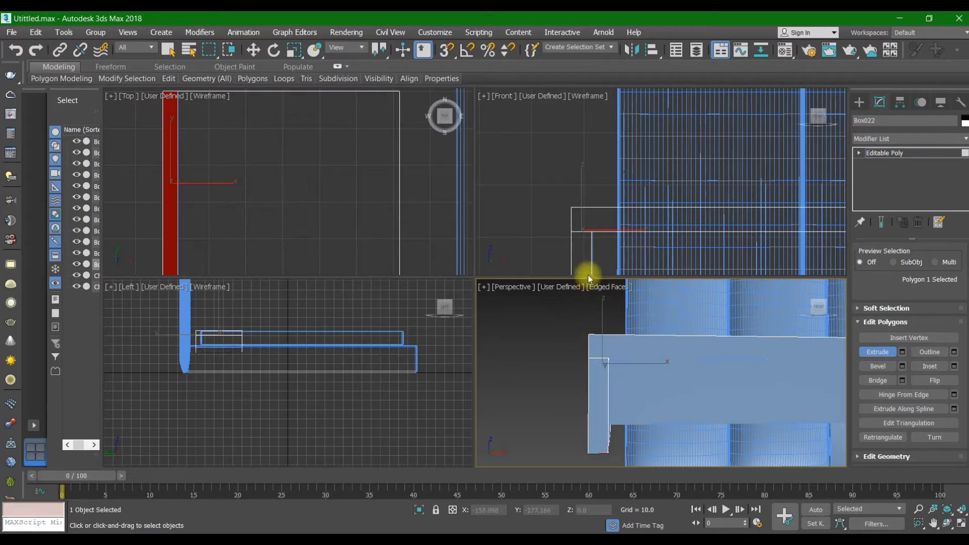
- Connect the two vertical edges of the side panel's inner face and lower the new edge to a Z position of about 27.6
scroll(680, 383, up, 6)
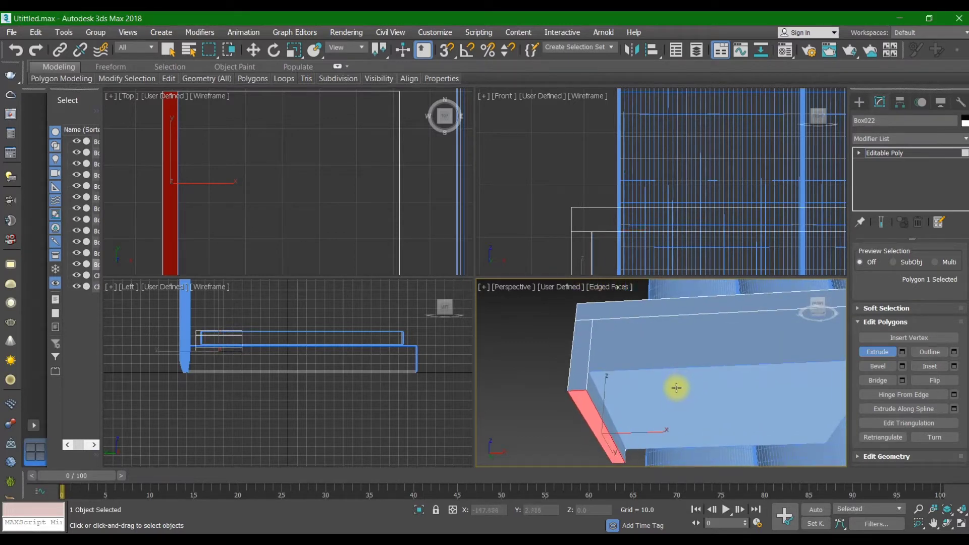
scroll(624, 403, down, 5)
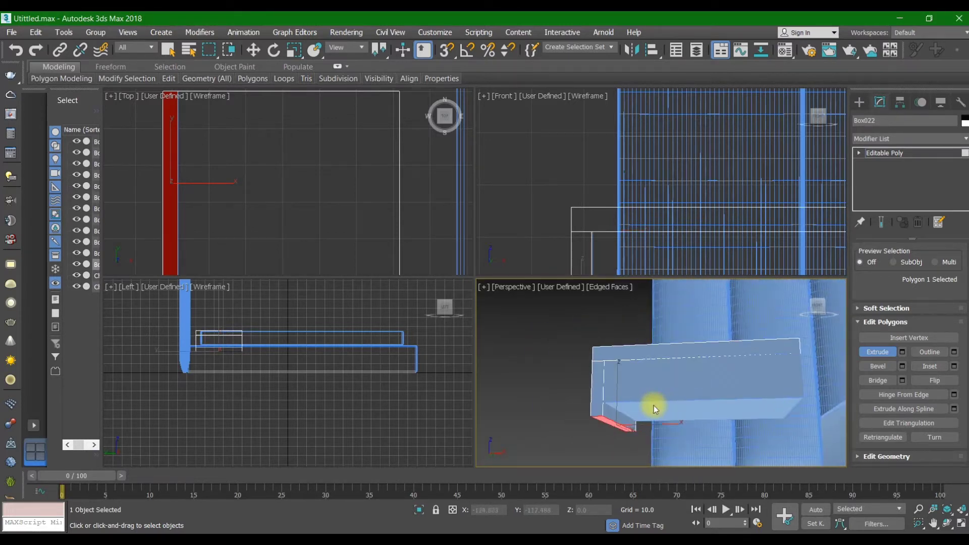
middle_drag(655, 408, 648, 403)
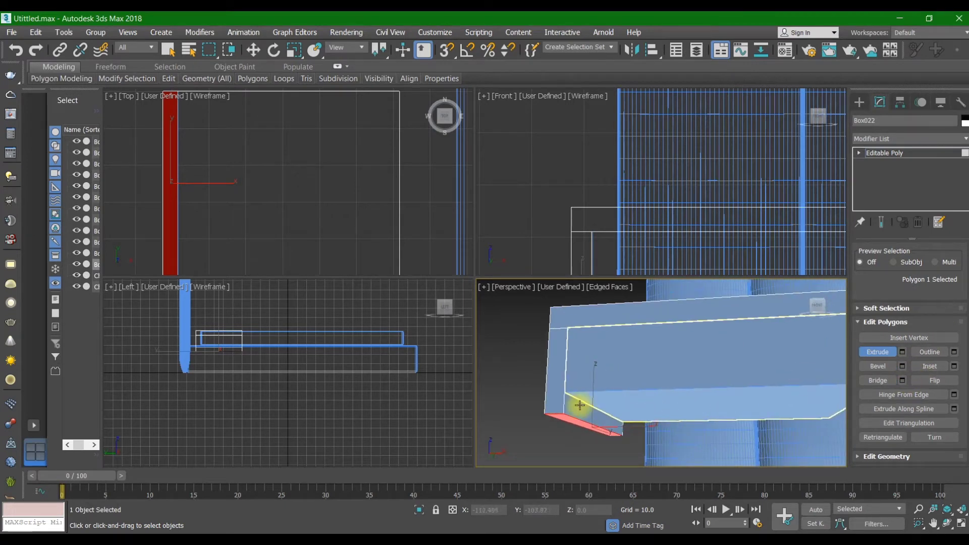
scroll(882, 296, up, 3)
click(888, 263)
click(562, 406)
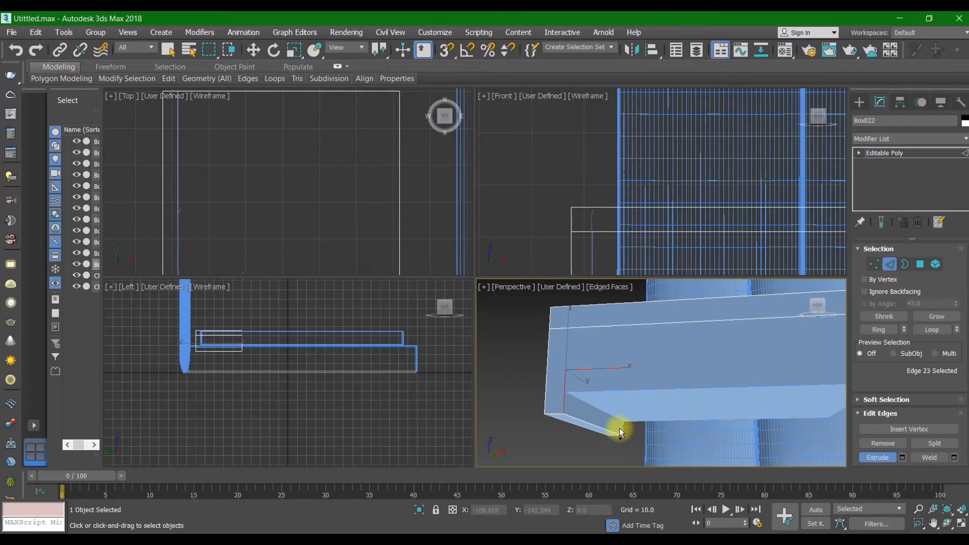
ctrl+click(622, 429)
scroll(923, 401, down, 3)
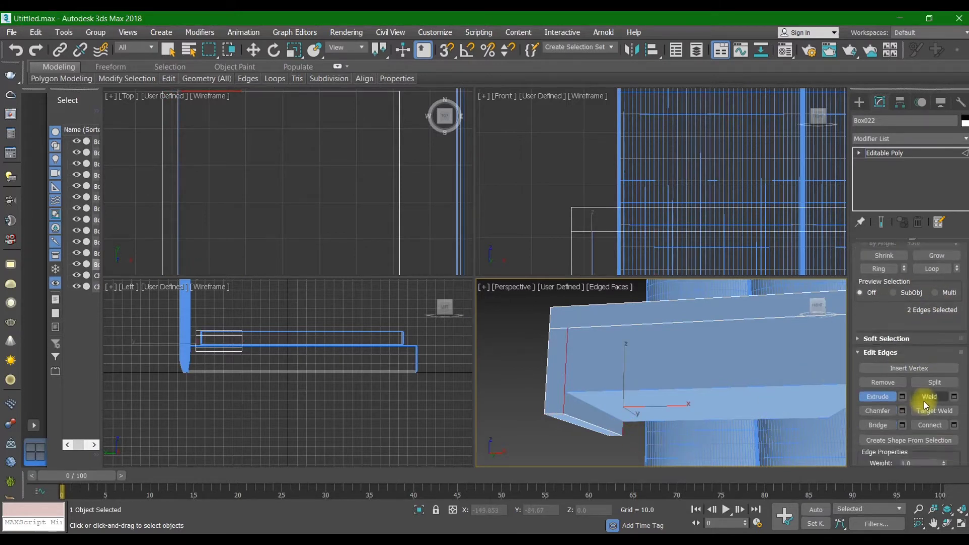
click(930, 425)
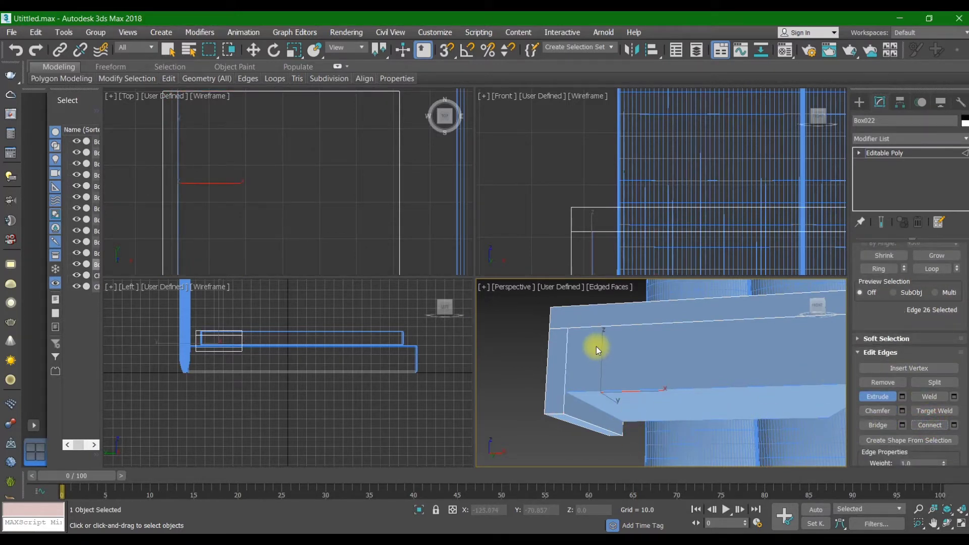
key(w)
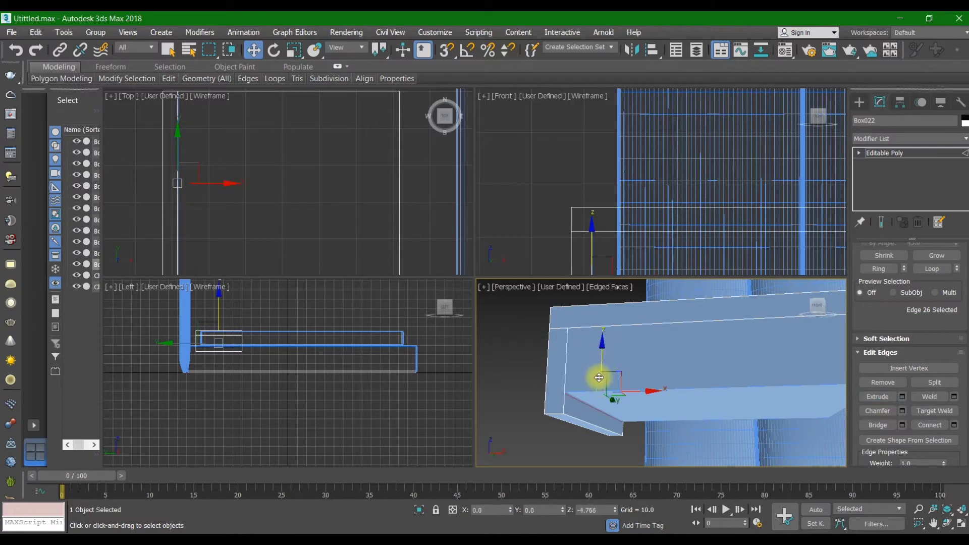
drag(600, 375, 690, 413)
- Extrude the narrow polygon at the bottom of the side panel's inner face across beneath the lower box
scroll(930, 303, up, 3)
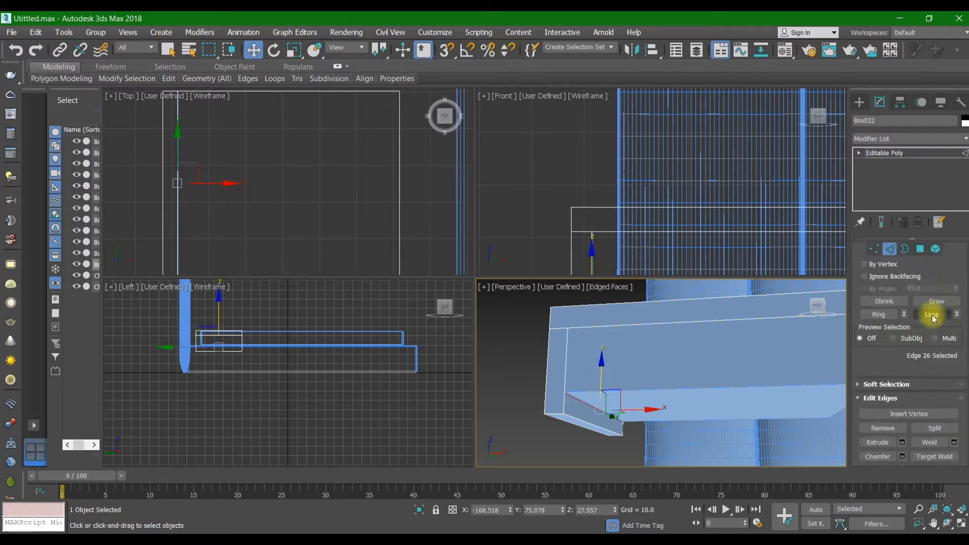
click(921, 265)
click(585, 409)
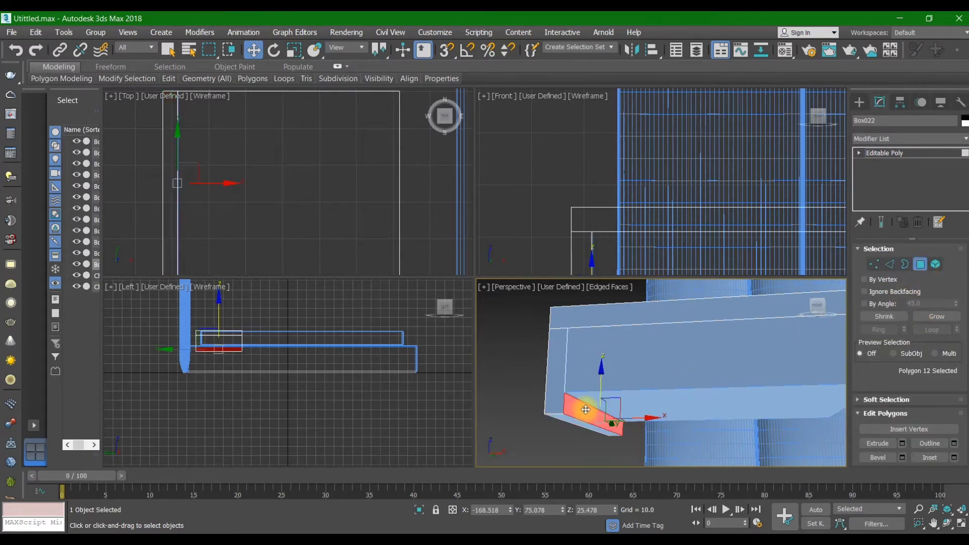
click(877, 443)
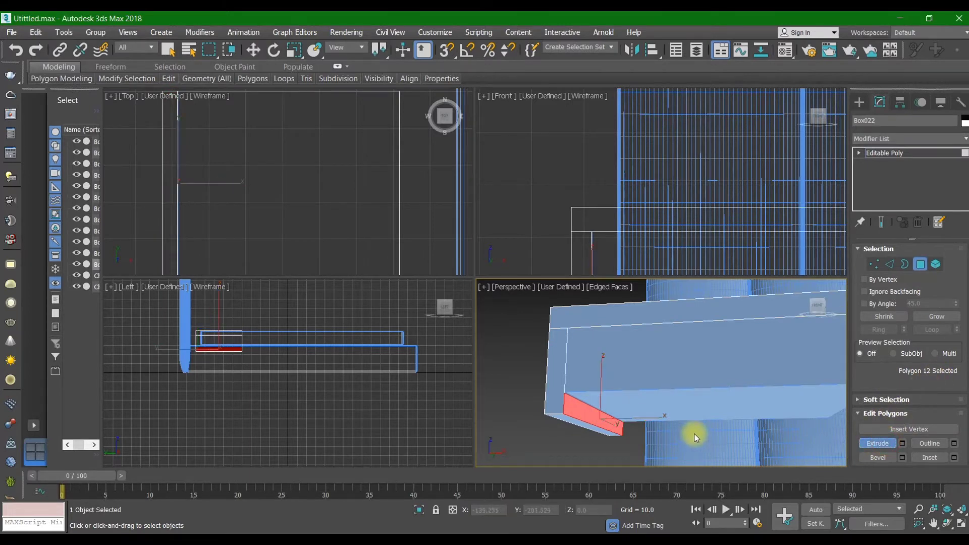
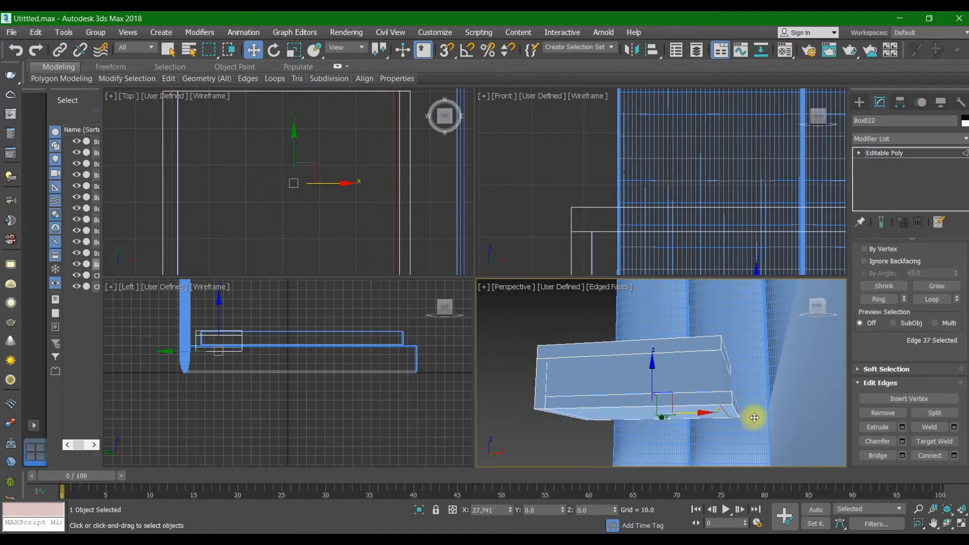
- Place the new underside edge at X about -109.0 and extrude the narrow polygon beside it down to the floor as a leg
click(754, 418)
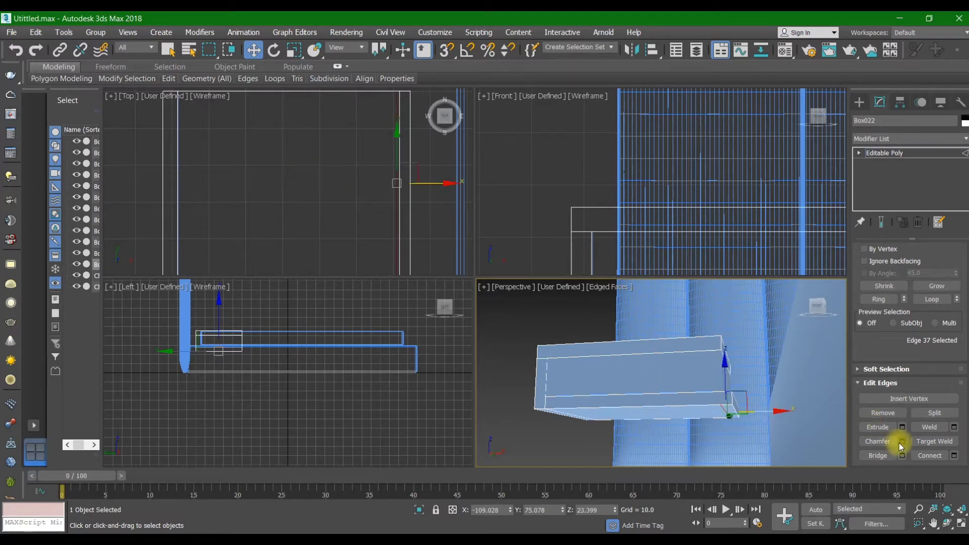
scroll(909, 303, up, 2)
click(931, 266)
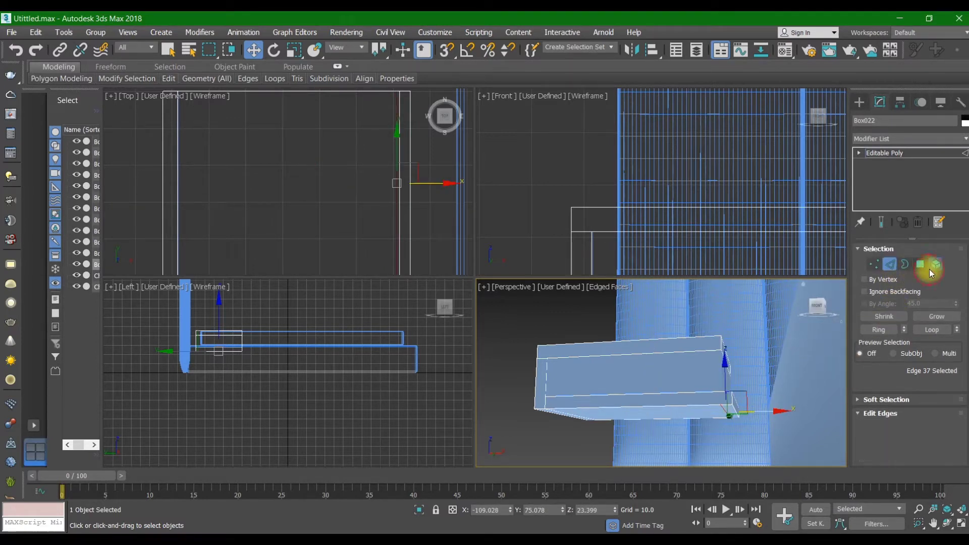
click(923, 265)
click(729, 411)
scroll(728, 426, up, 4)
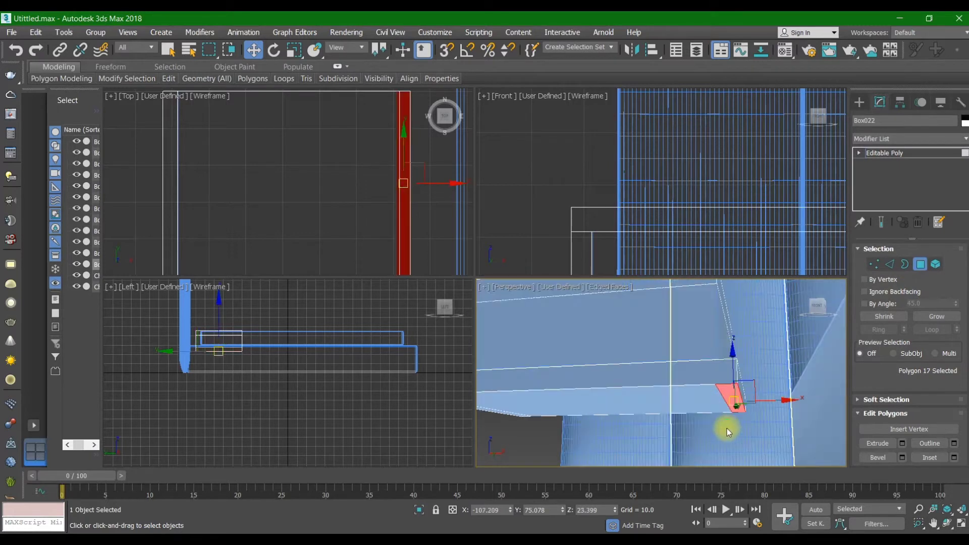
middle_drag(727, 428, 774, 393)
scroll(772, 393, down, 4)
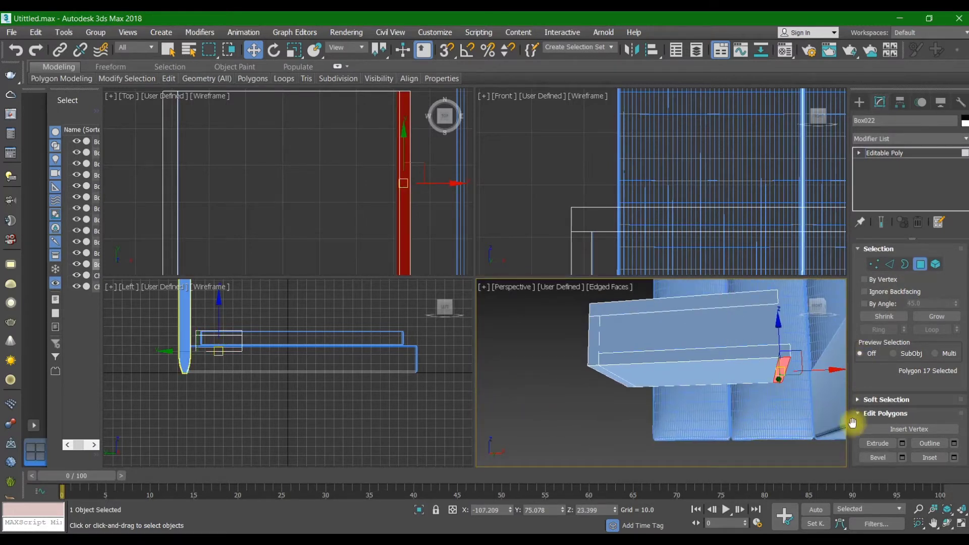
click(877, 446)
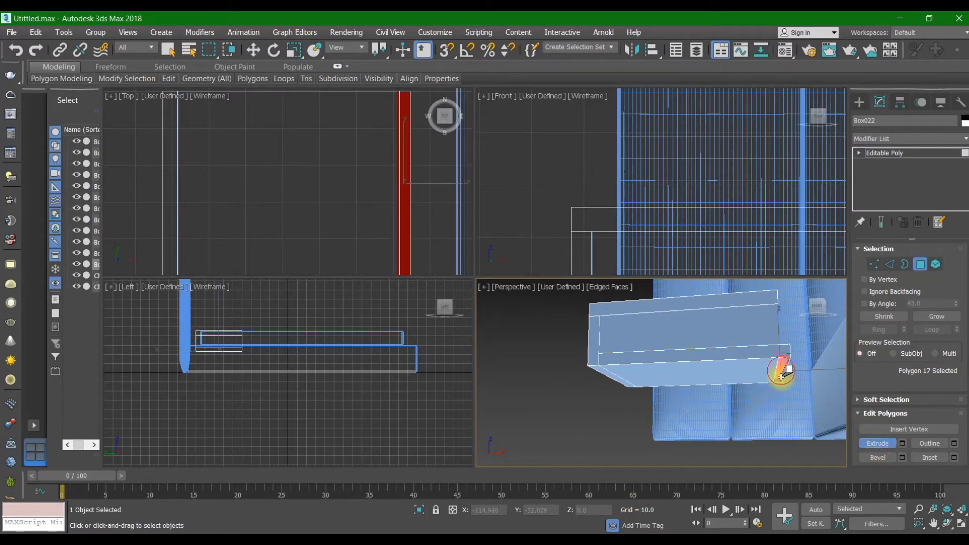
drag(781, 372, 773, 254)
scroll(773, 256, down, 6)
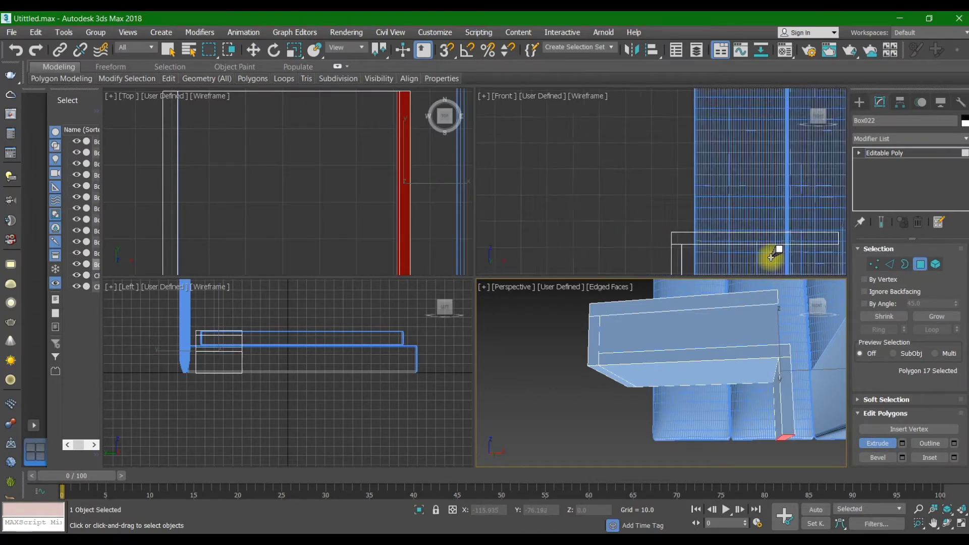
middle_drag(773, 255, 679, 211)
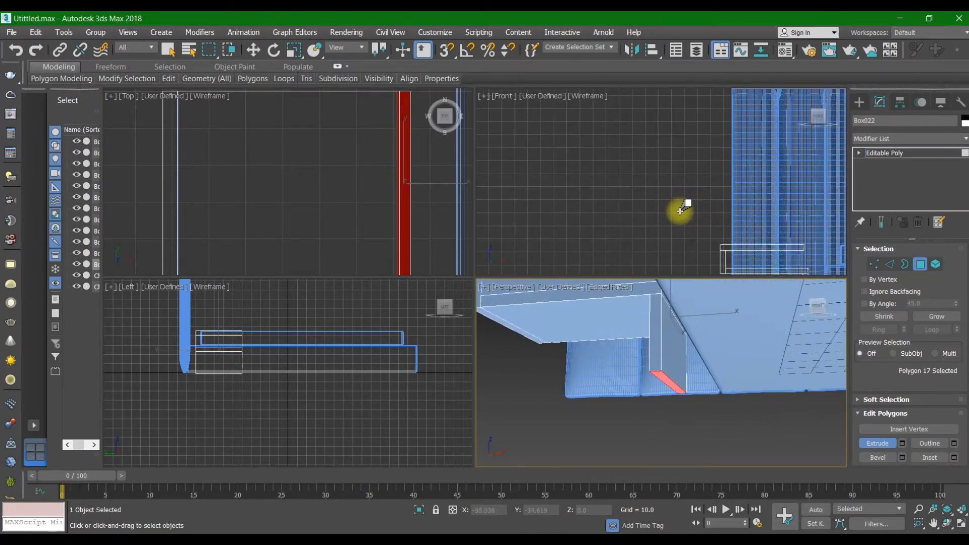
- Raise the four bottom vertices of the frame's leg to floor level, at a Z position of about 0.08
drag(680, 211, 669, 246)
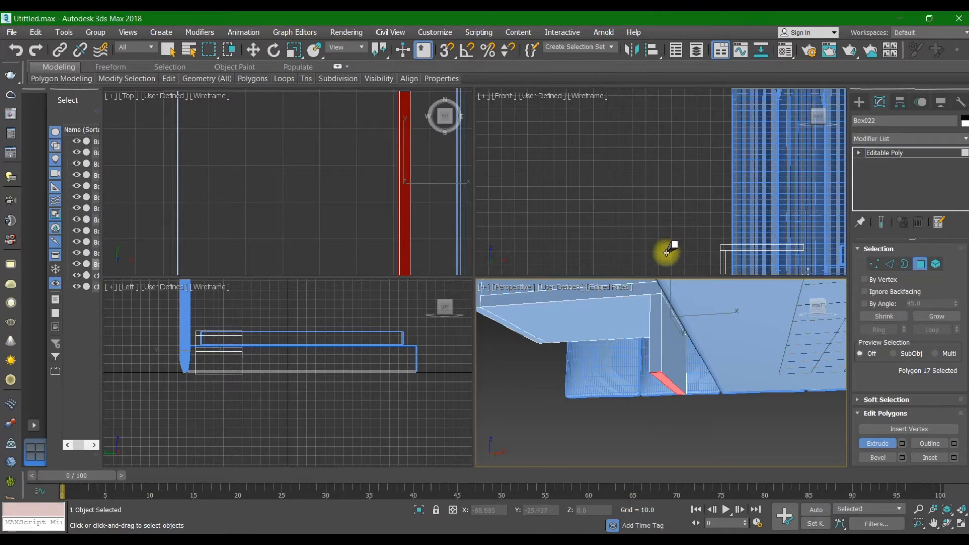
scroll(665, 255, down, 2)
middle_drag(668, 244, 638, 180)
scroll(712, 236, up, 10)
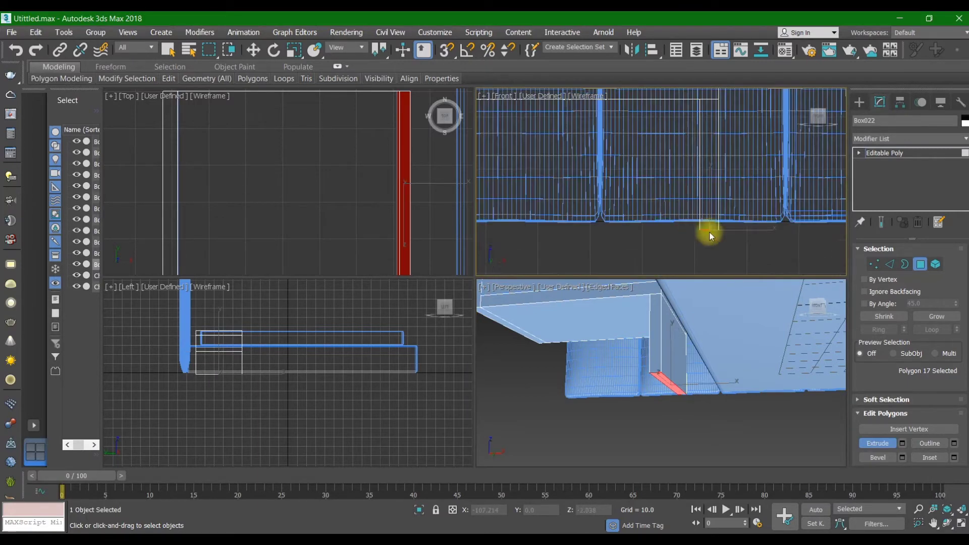
click(873, 264)
key(w)
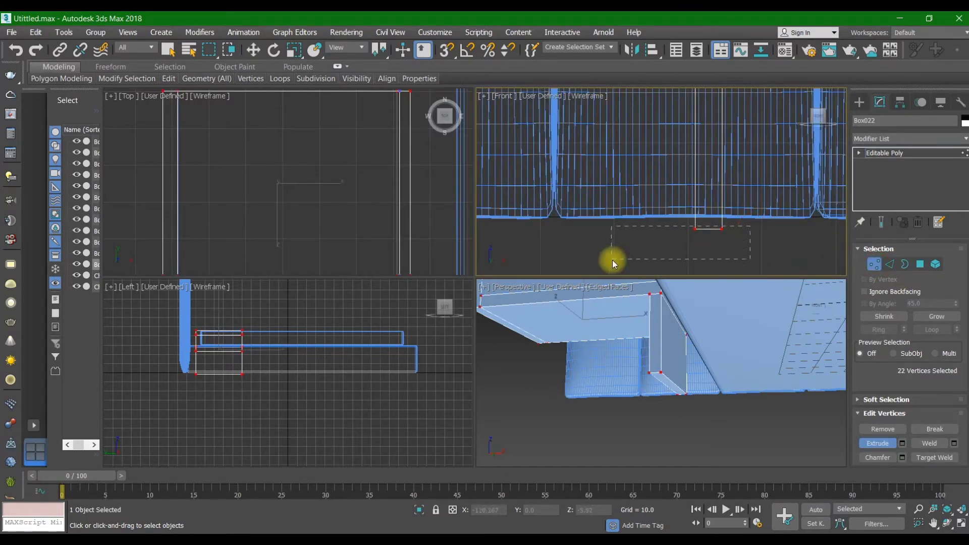
drag(613, 260, 612, 260)
key(w)
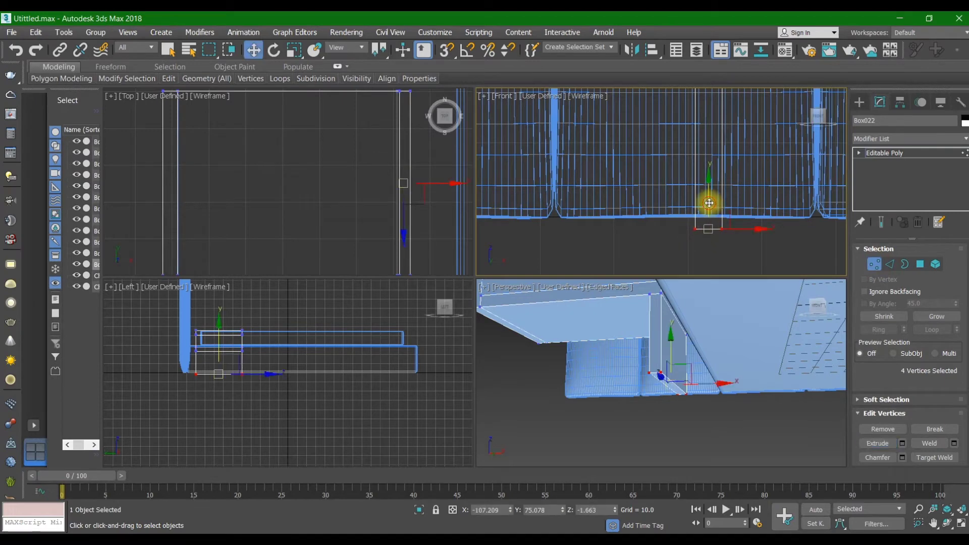
drag(709, 203, 710, 191)
scroll(709, 190, down, 6)
middle_drag(709, 190, 711, 229)
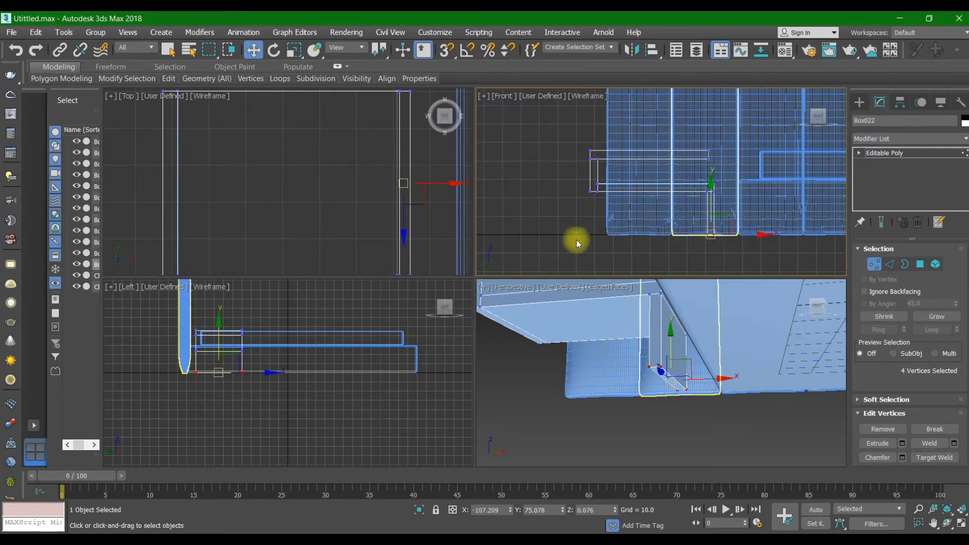
- Connect the two vertical edges of the leg's inner face and lower the new edge to a Z position of 4.0
alt+middle_drag(669, 371, 676, 402)
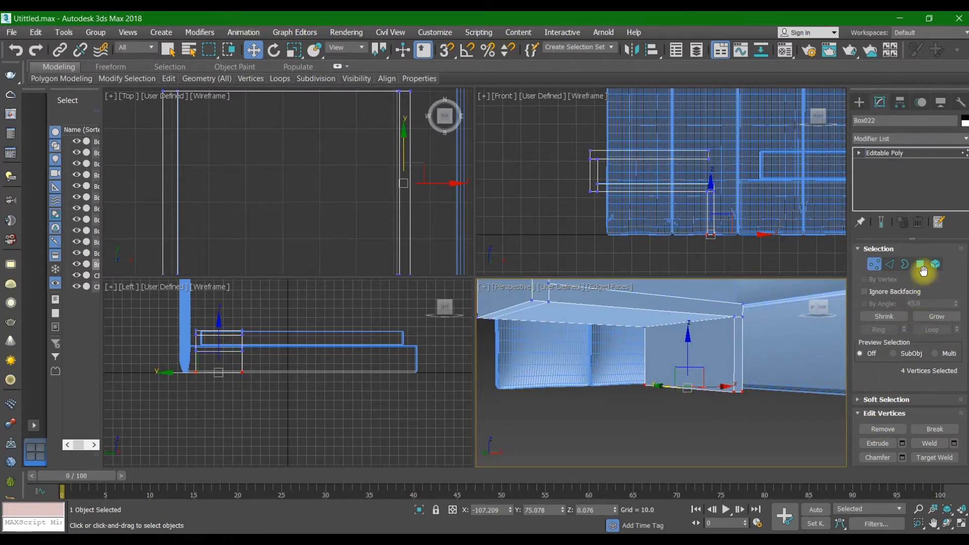
click(891, 268)
click(735, 372)
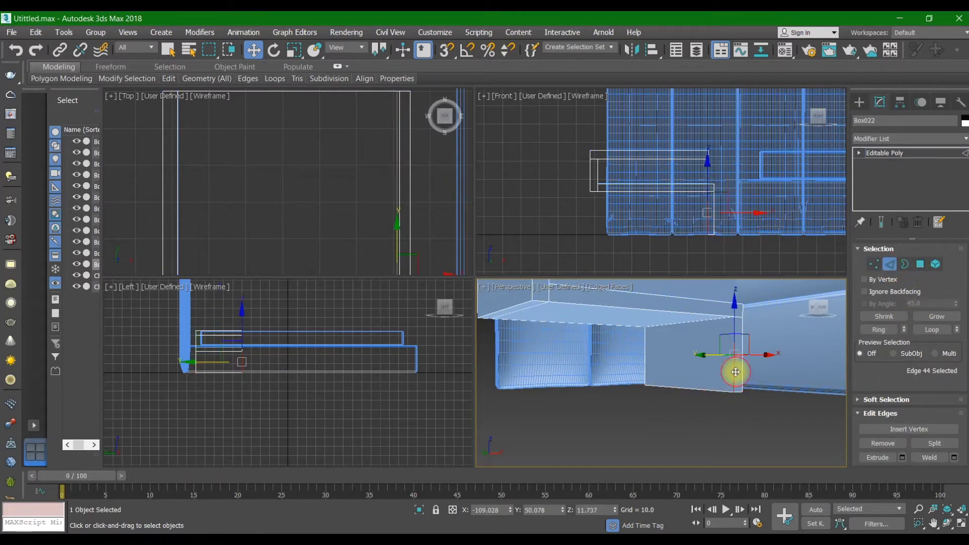
ctrl+click(646, 371)
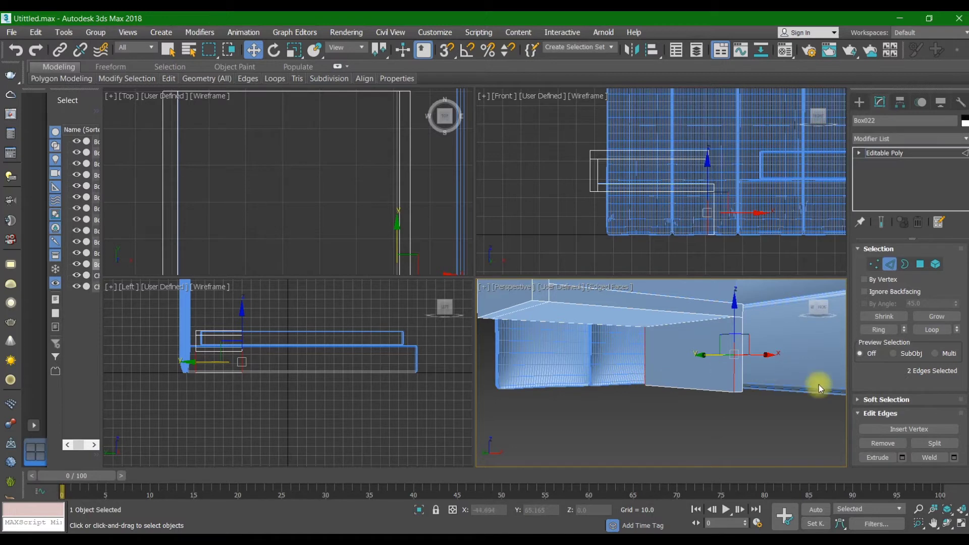
scroll(928, 373, down, 2)
click(765, 400)
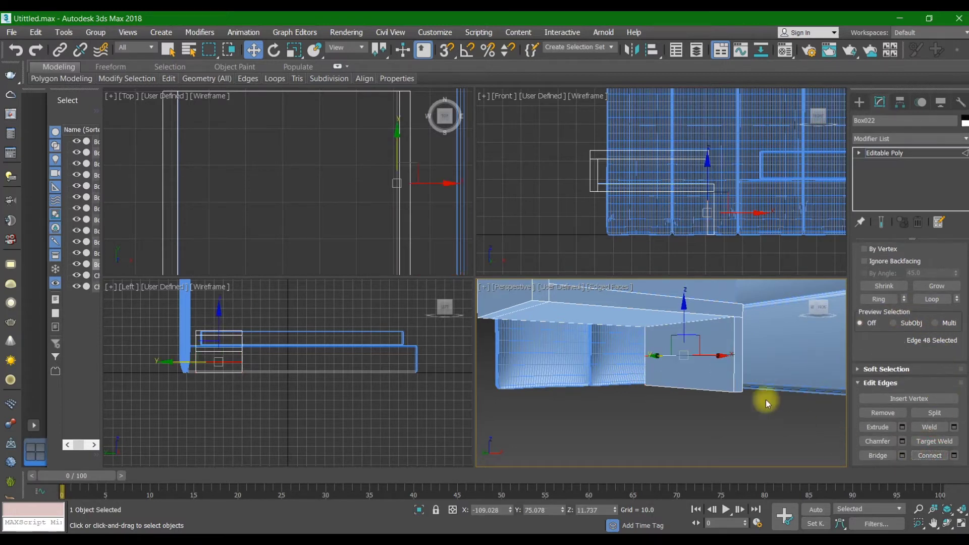
drag(683, 334, 681, 346)
scroll(914, 271, up, 2)
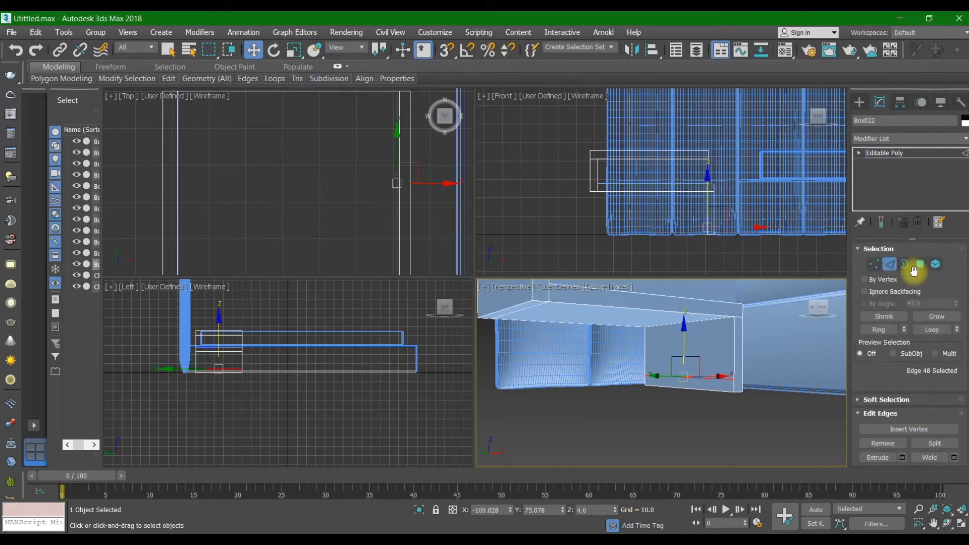
- Extrude the narrow polygon at the foot of the leg's inner face outward as a bottom shelf reaching beneath the unit's outer end
click(921, 264)
click(715, 385)
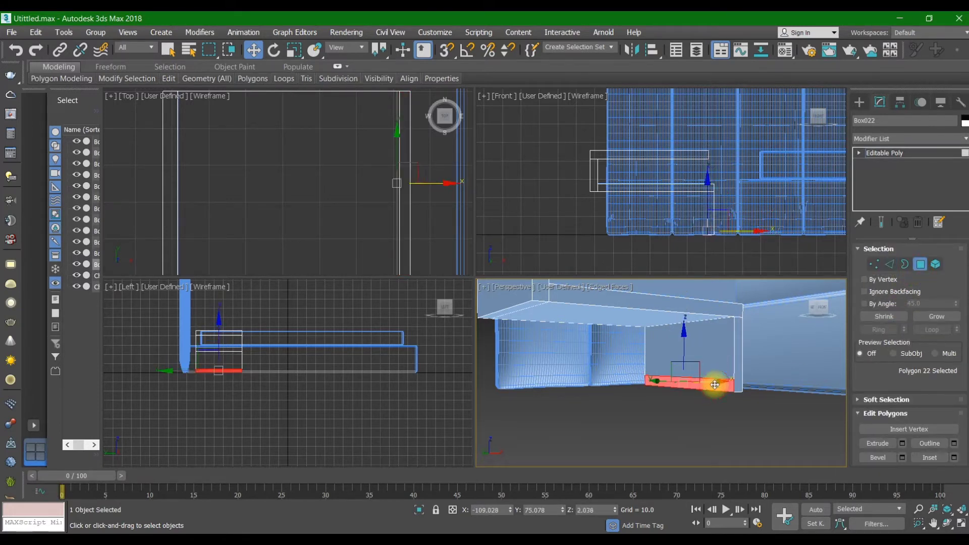
scroll(903, 438, down, 1)
click(886, 431)
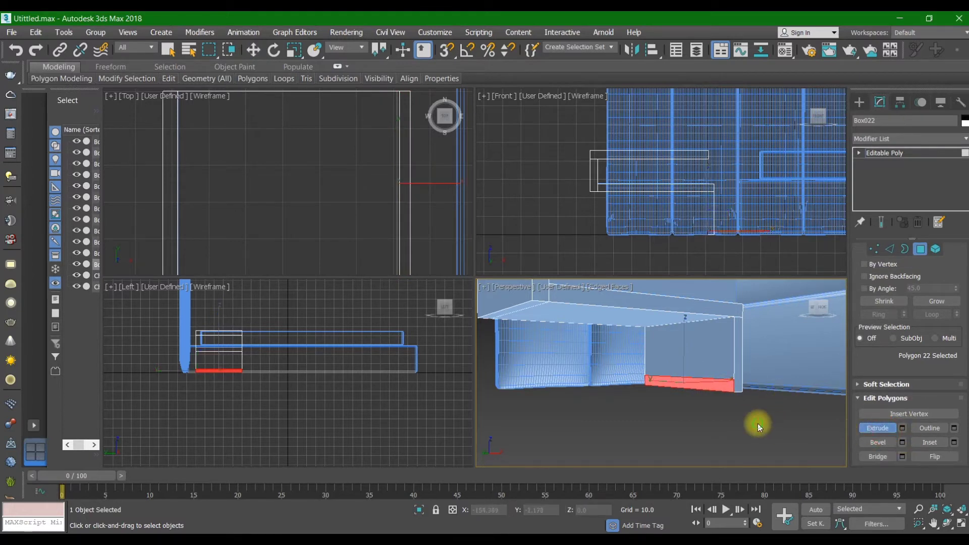
mouse_move(758, 423)
alt+middle_down()
mouse_move(774, 443)
mouse_move(758, 431)
alt+middle_up()
drag(735, 412, 908, 251)
middle_drag(638, 221, 642, 221)
key(ctrl+z)
middle_drag(658, 392, 682, 392)
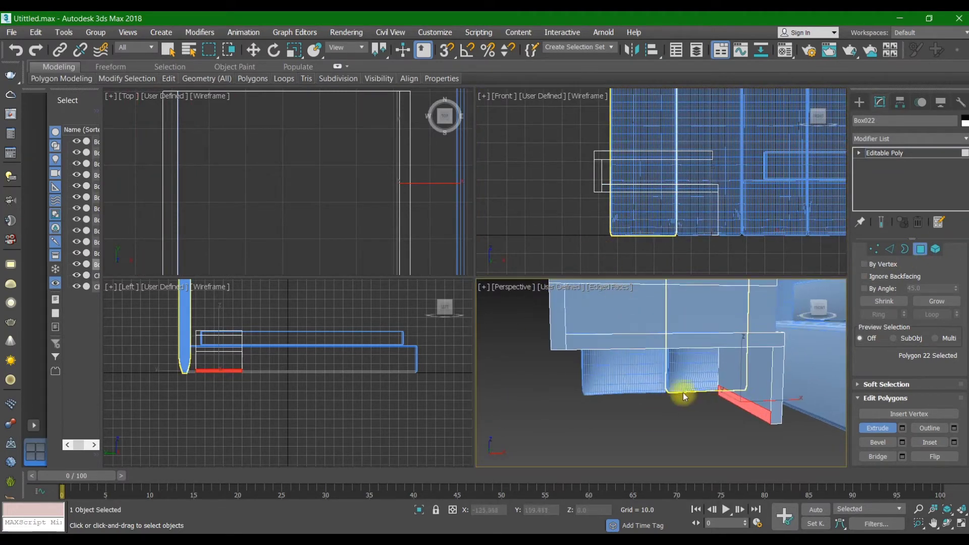
drag(734, 404, 964, 309)
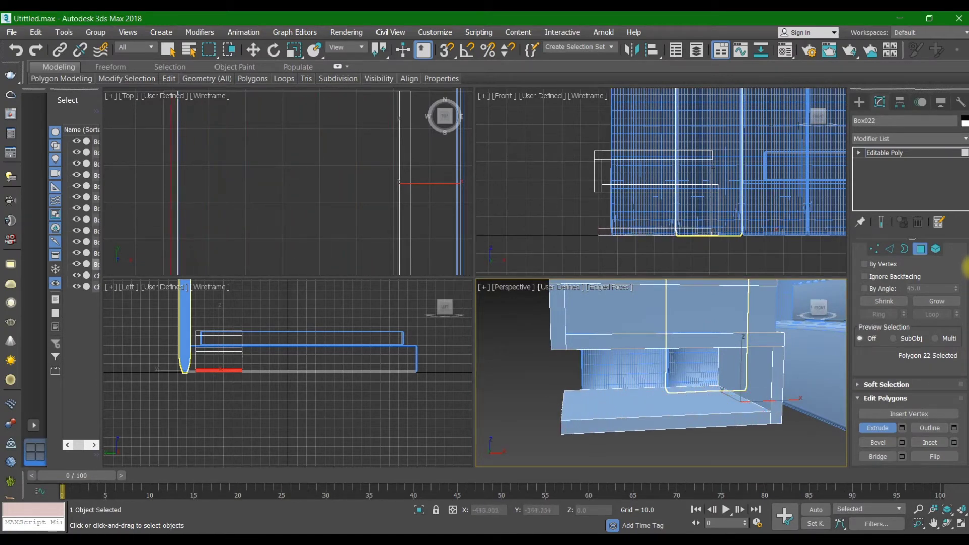
drag(965, 267, 954, 273)
scroll(596, 401, down, 5)
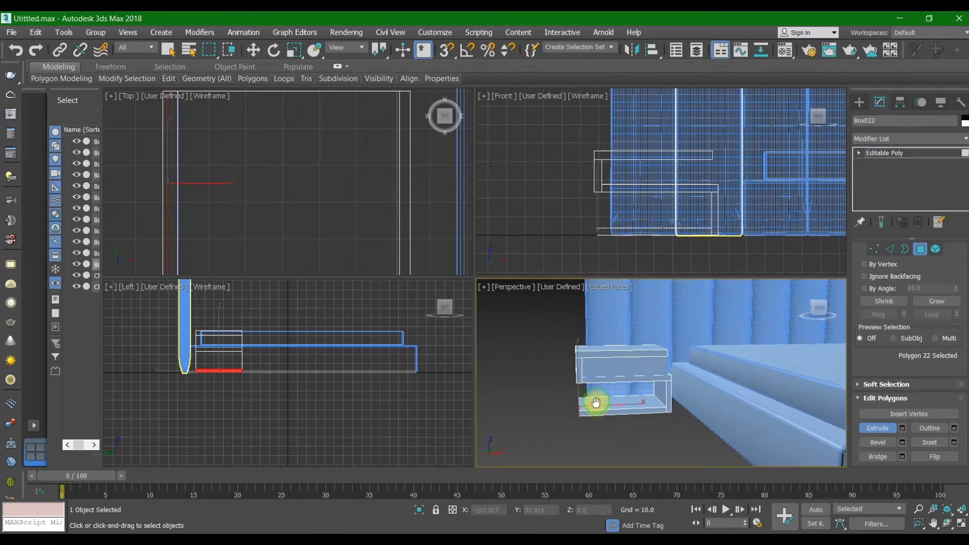
scroll(644, 372, up, 3)
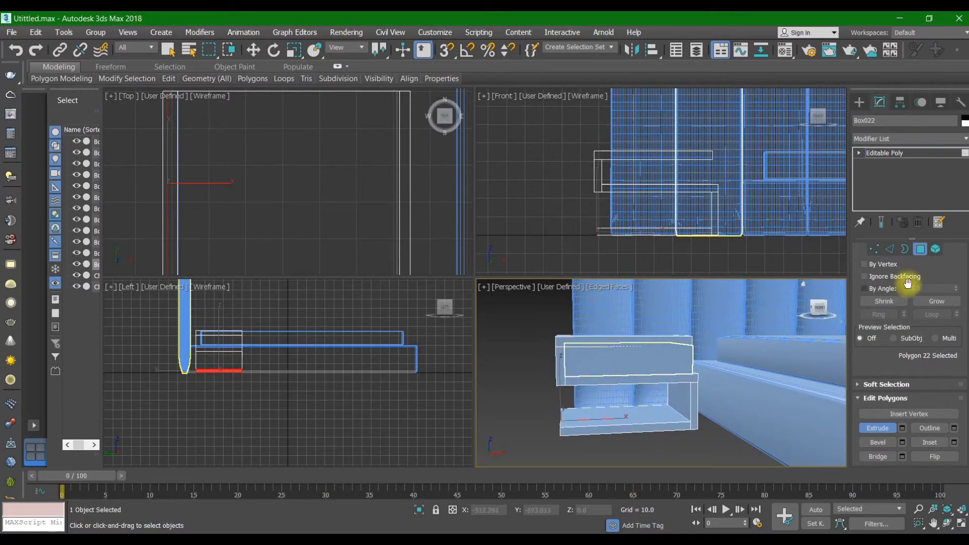
scroll(911, 279, up, 1)
- Leave polygon editing and set the frame's object color to red
click(859, 102)
key(r)
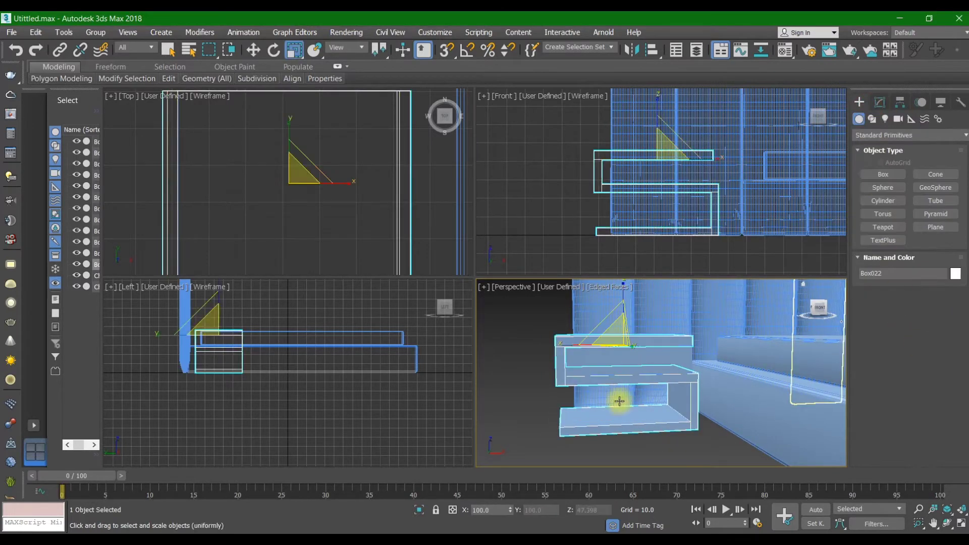
click(955, 273)
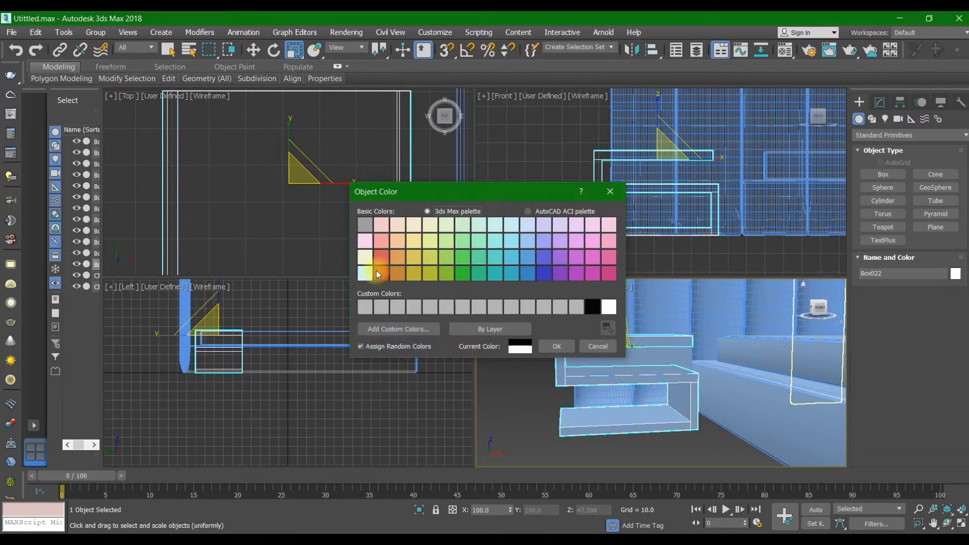
click(557, 346)
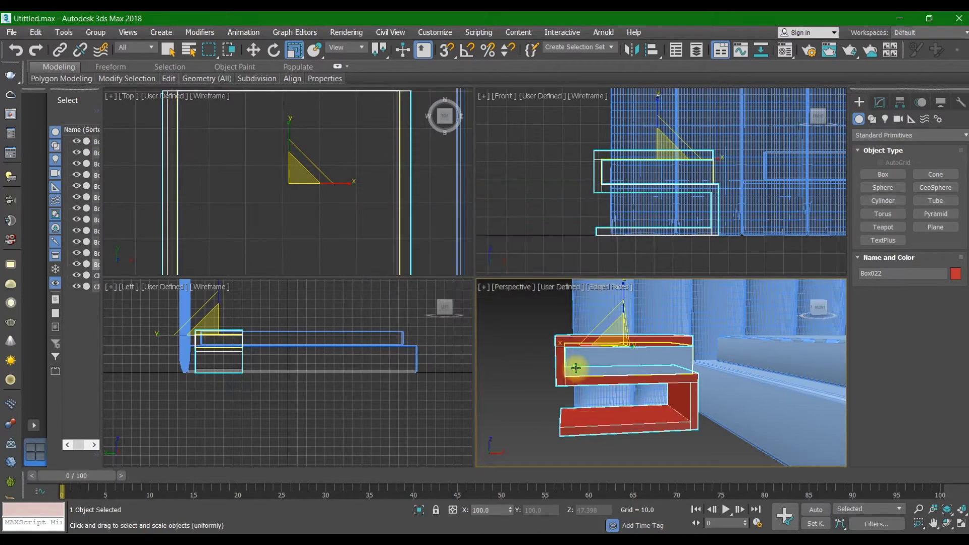
- Switch Edged Faces off and back on in the Perspective view, and clear the selection to inspect the red frame
click(606, 290)
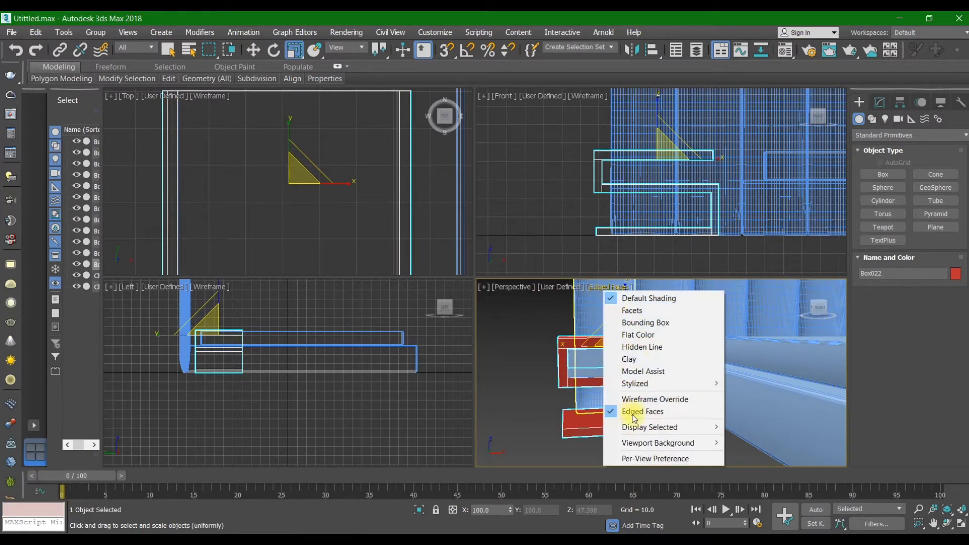
click(623, 409)
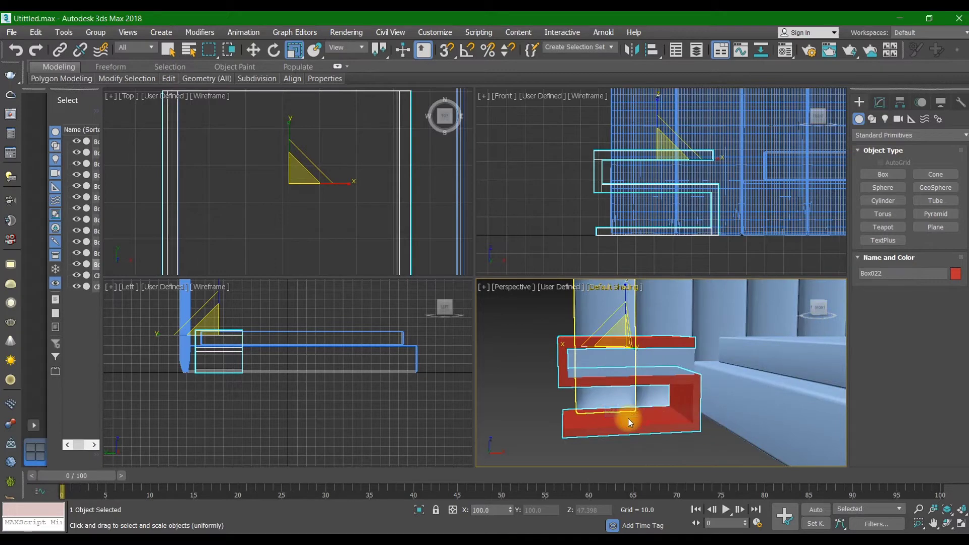
click(610, 297)
click(612, 287)
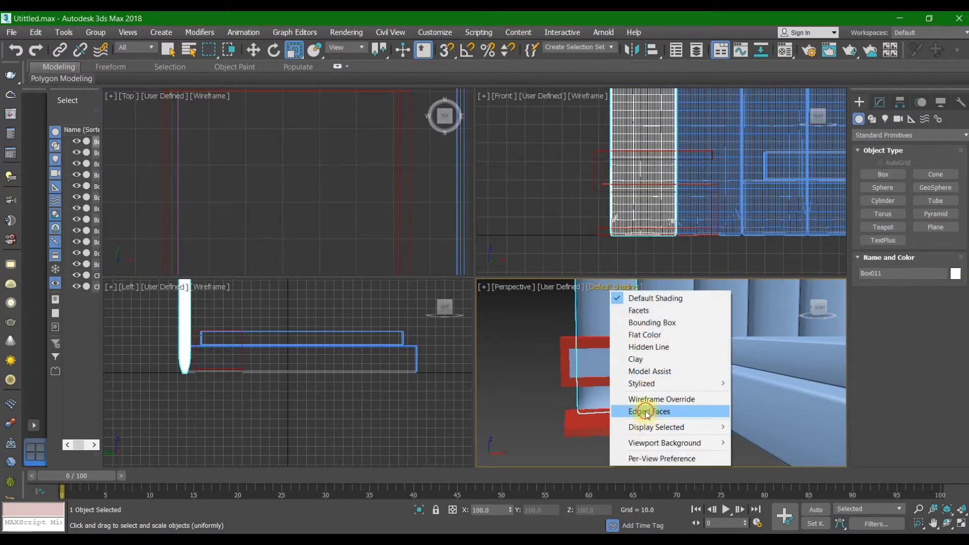
click(649, 411)
click(599, 412)
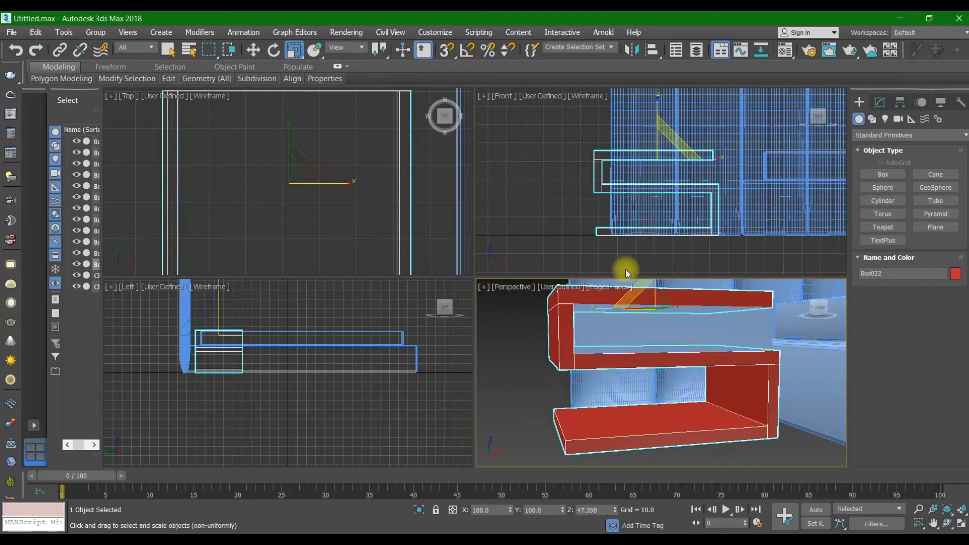
click(623, 285)
click(524, 405)
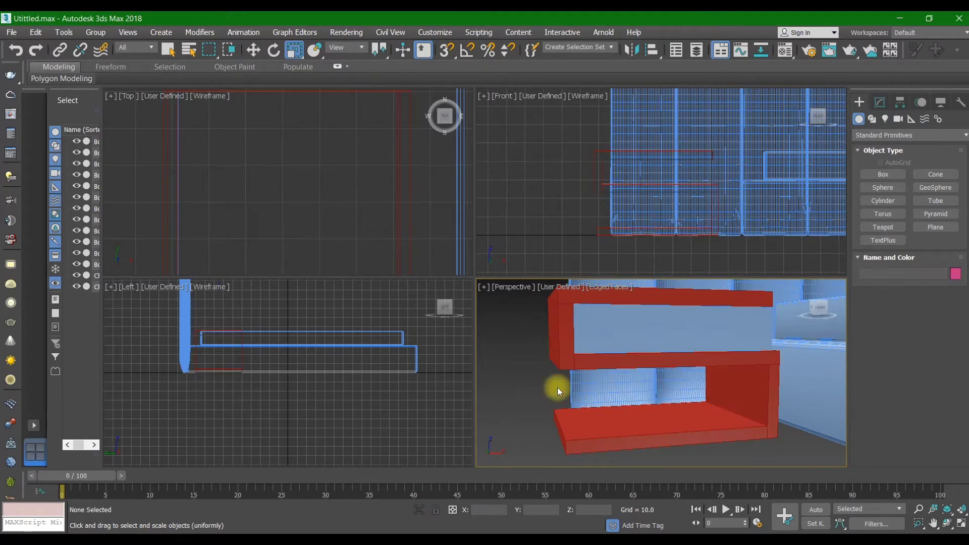
scroll(558, 388, down, 4)
scroll(579, 383, up, 3)
alt+middle_drag(567, 385, 582, 390)
scroll(580, 393, down, 3)
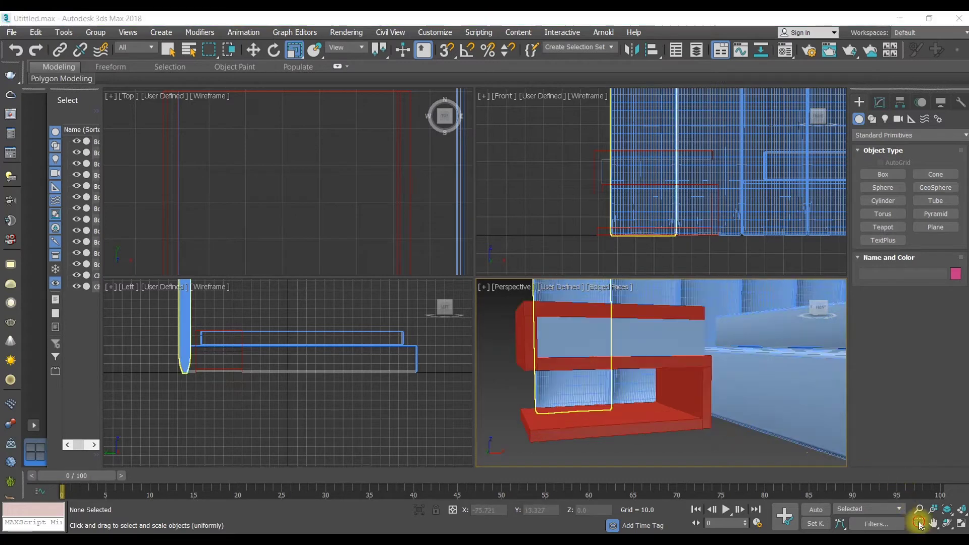
- Convert the box enclosed by the red frame to an Editable Poly
click(646, 340)
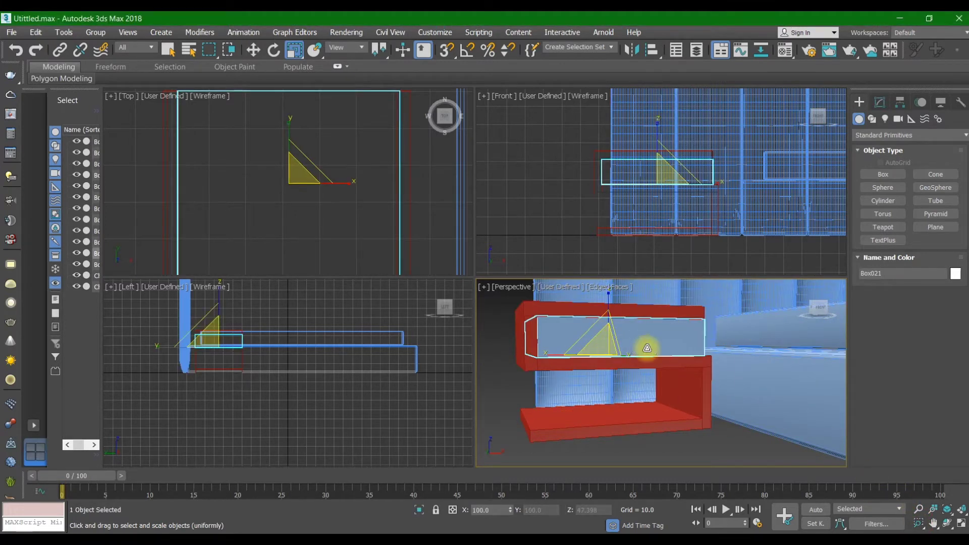
click(879, 102)
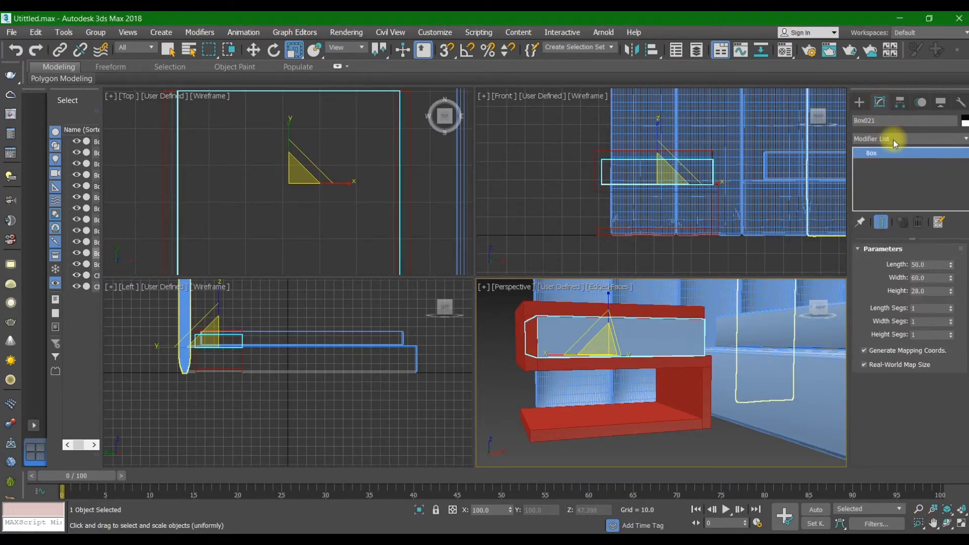
right_click(626, 334)
mouse_move(656, 473)
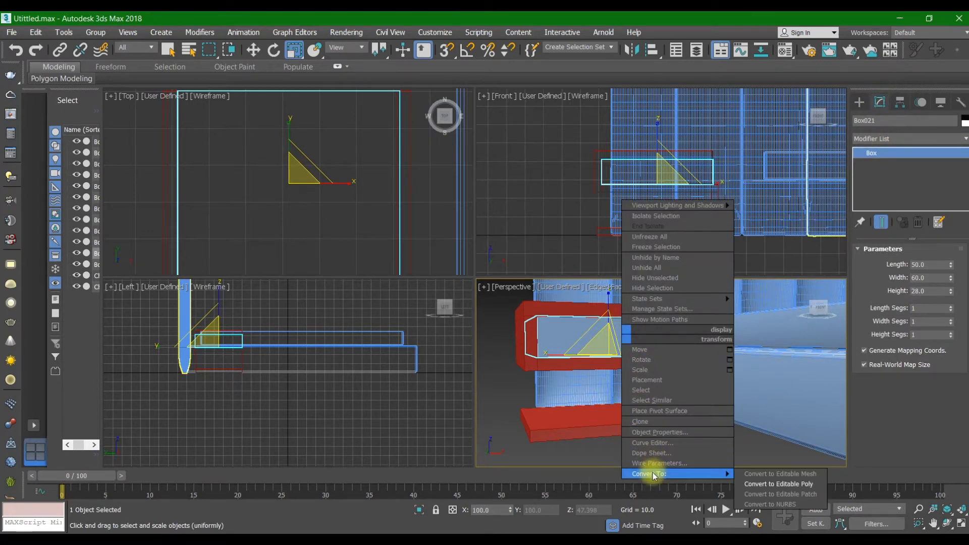
click(778, 483)
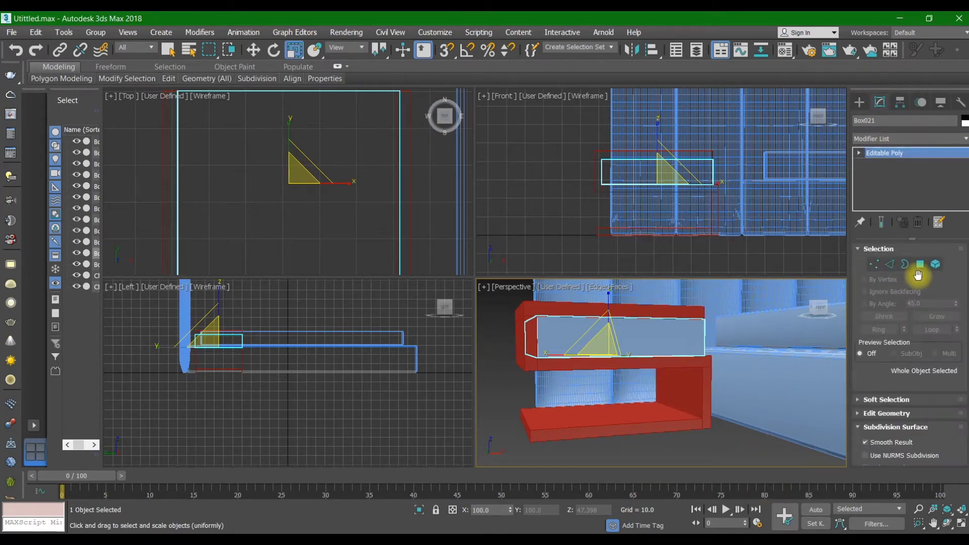
- Inset the front polygon of the box slightly to leave a thin border around it
click(919, 266)
click(642, 329)
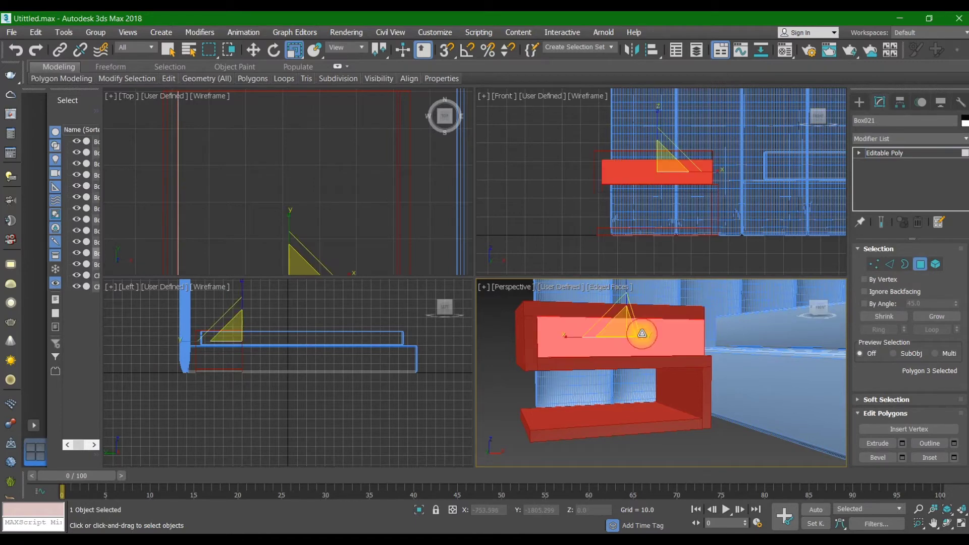
middle_drag(672, 321, 677, 323)
scroll(674, 328, up, 2)
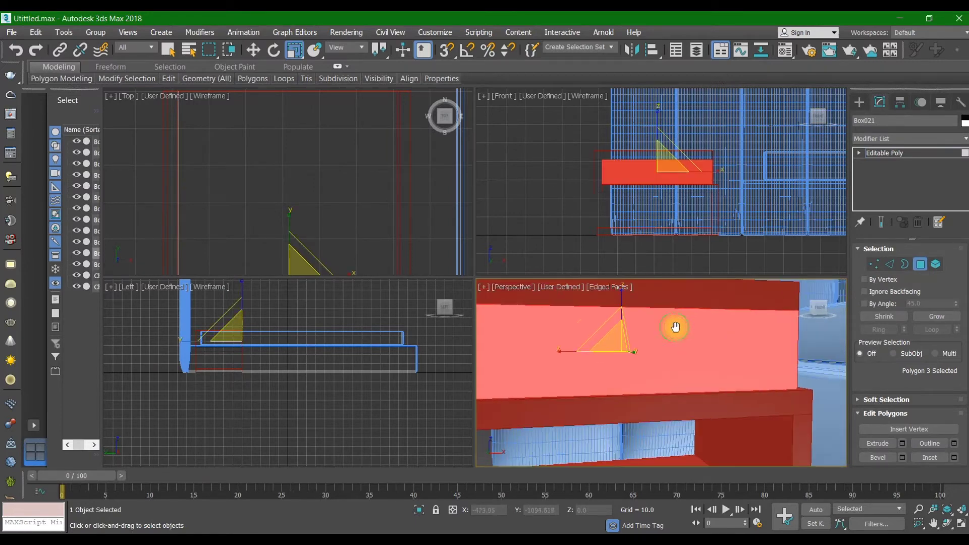
scroll(675, 327, down, 2)
scroll(878, 398, down, 2)
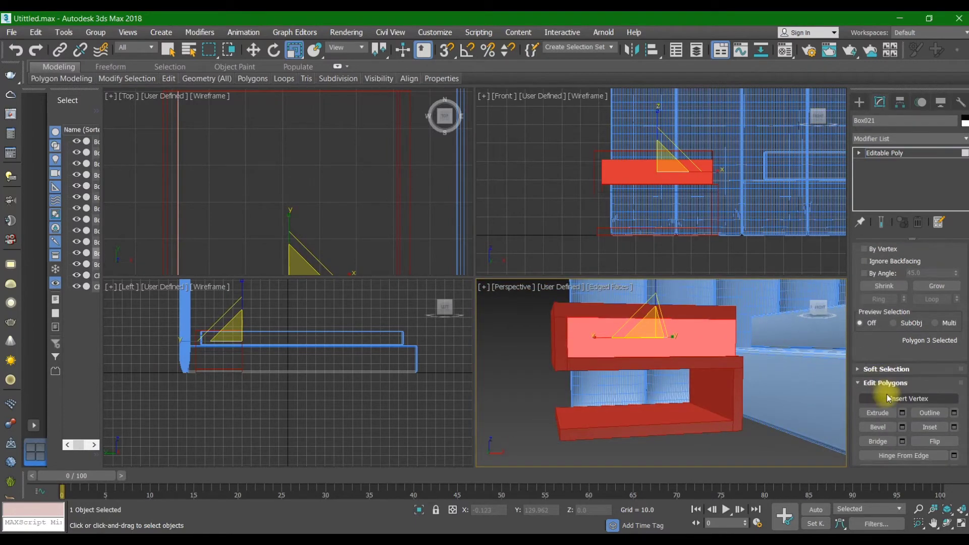
click(930, 427)
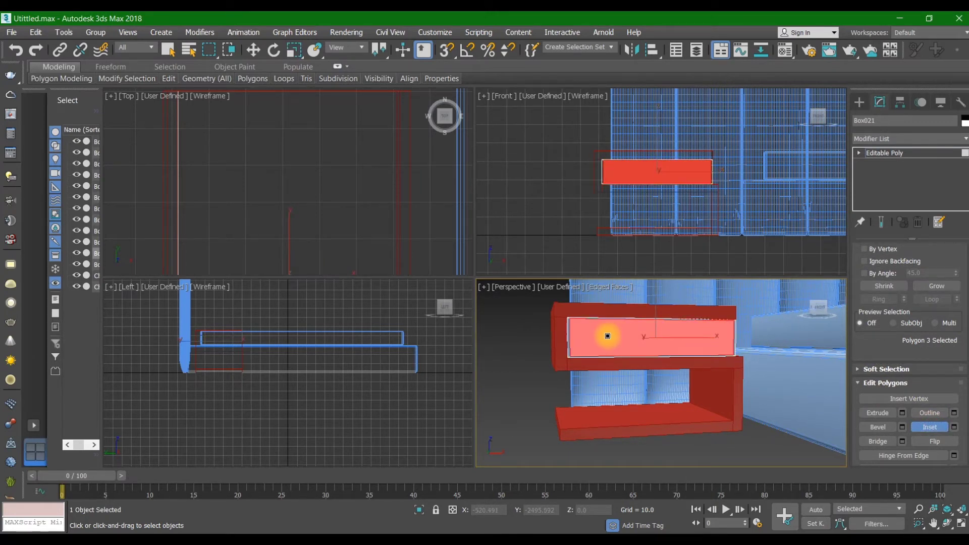
- Extrude the inset front polygon of the drawer box slightly, leave polygon editing and clear the selection
alt+middle_drag(607, 335, 638, 356)
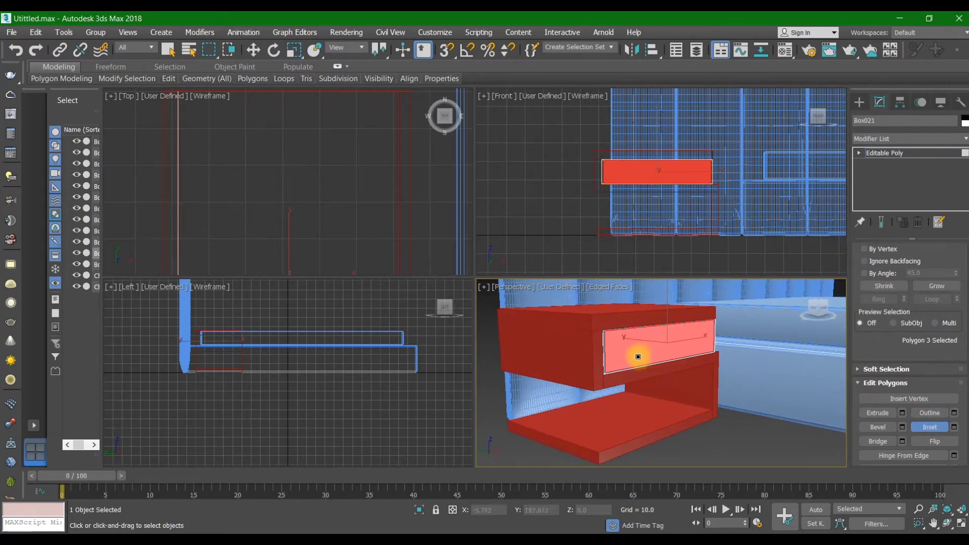
click(876, 412)
scroll(650, 353, up, 3)
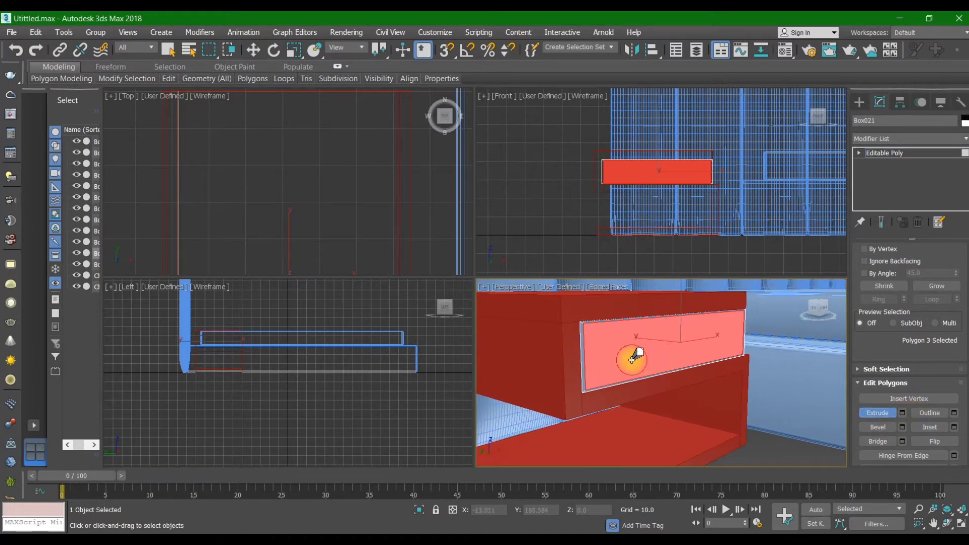
drag(632, 360, 634, 359)
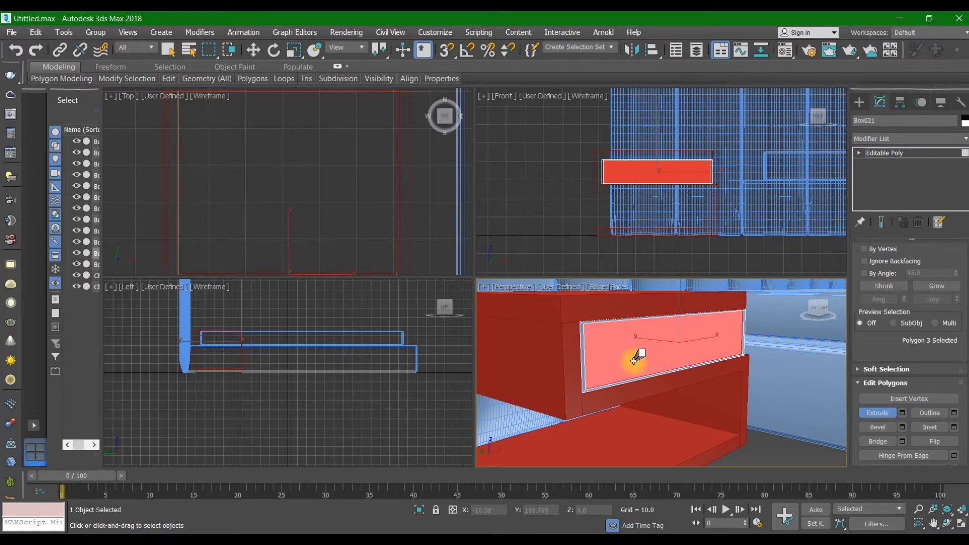
drag(632, 361, 631, 360)
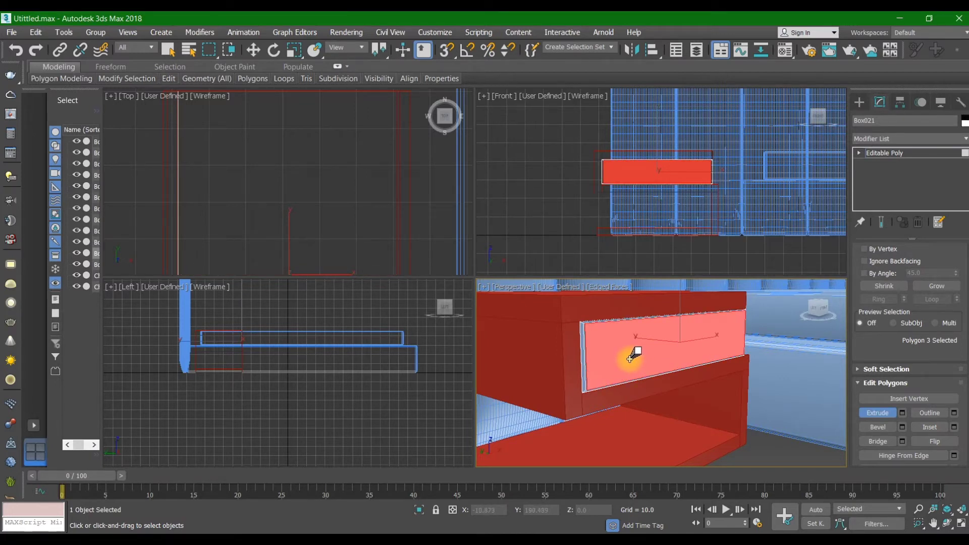
alt+middle_drag(632, 356, 669, 356)
click(859, 102)
key(r)
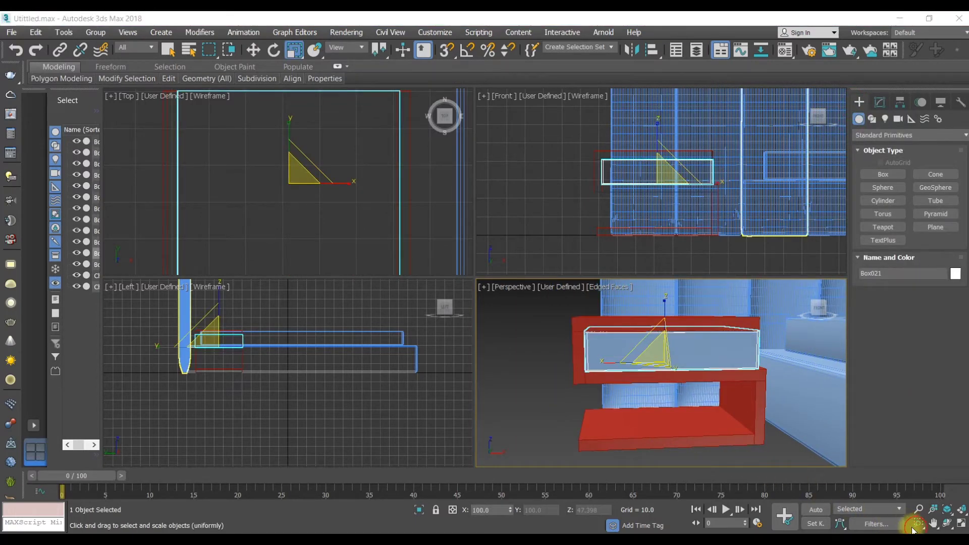
alt+middle_drag(606, 402, 662, 415)
click(373, 256)
- Draw a thin handle box on the drawer front in the Front view, about 17.6 wide, 1.8 long and 0.5 deep
scroll(362, 251, down, 3)
middle_drag(363, 251, 358, 225)
scroll(330, 248, up, 2)
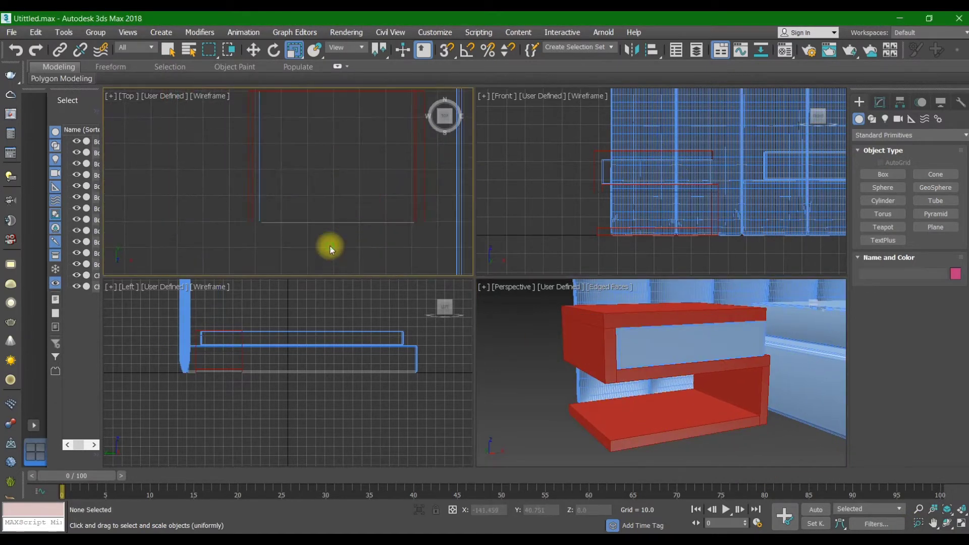
click(884, 174)
scroll(444, 212, up, 2)
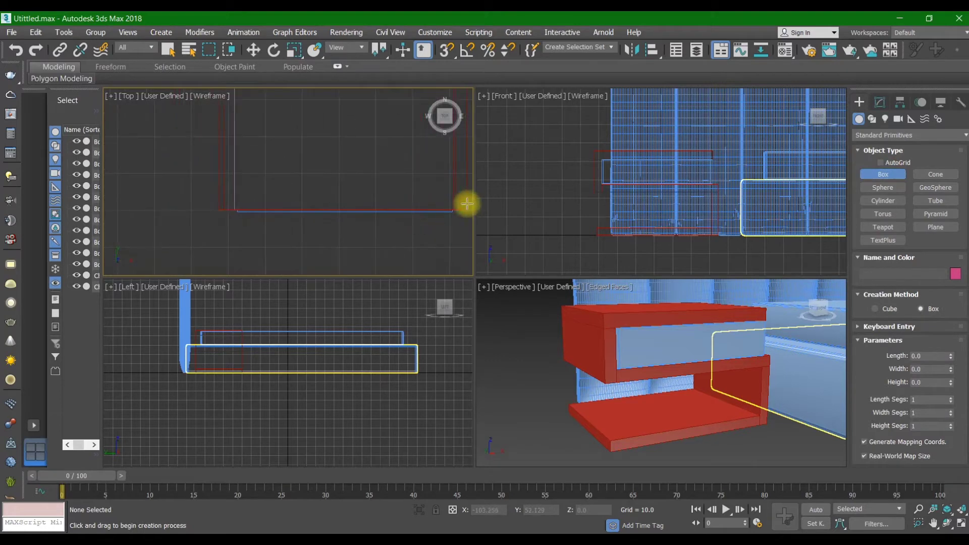
scroll(631, 341, up, 5)
scroll(640, 177, up, 5)
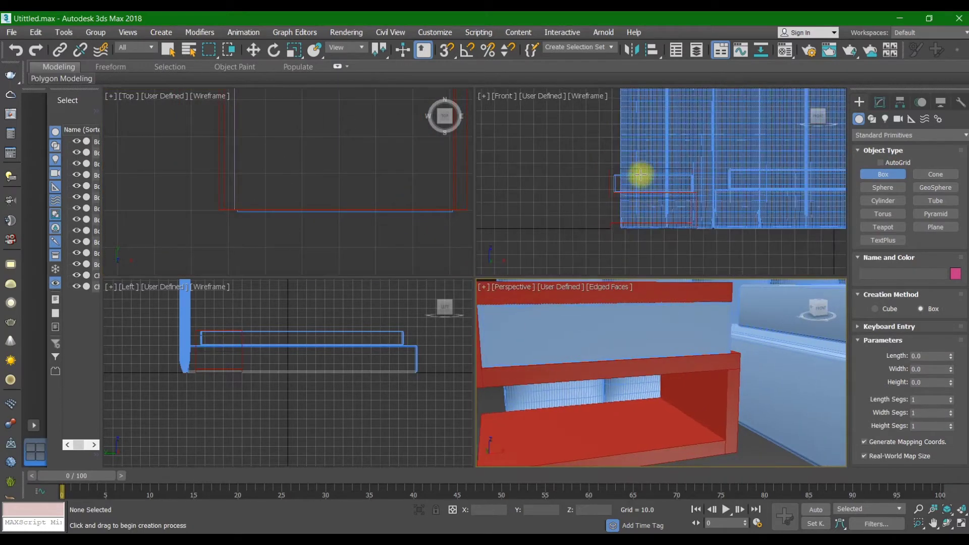
key(alt+w)
scroll(562, 219, down, 4)
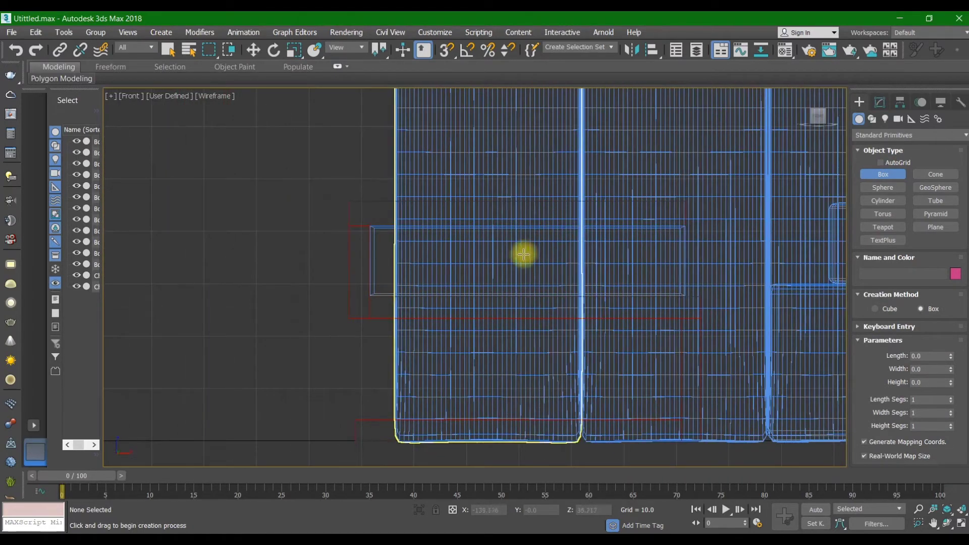
scroll(508, 263, up, 2)
drag(464, 257, 595, 269)
click(597, 274)
key(alt+w)
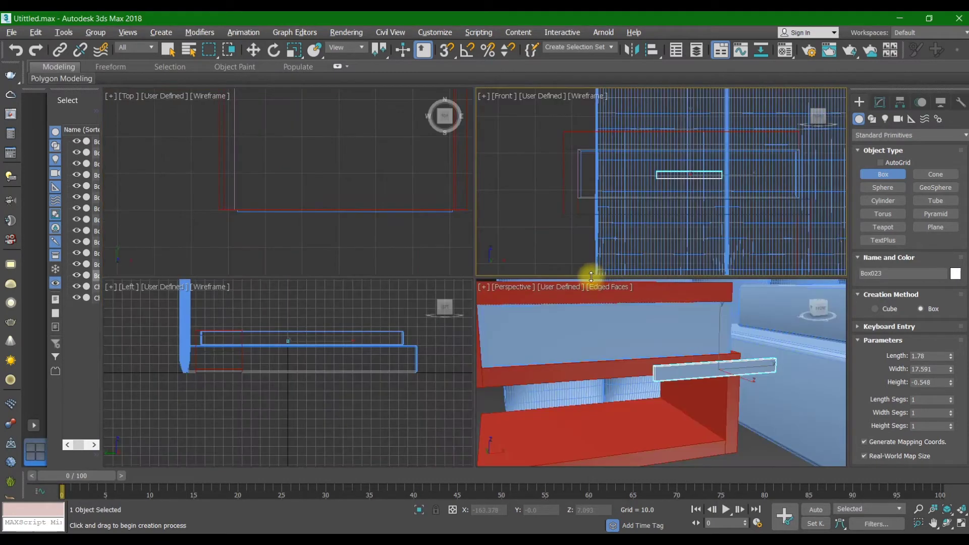
- Move the thin handle box along Y against the drawer front, at Y about 48.9, and clear the selection
scroll(582, 303, down, 3)
key(w)
scroll(444, 210, down, 4)
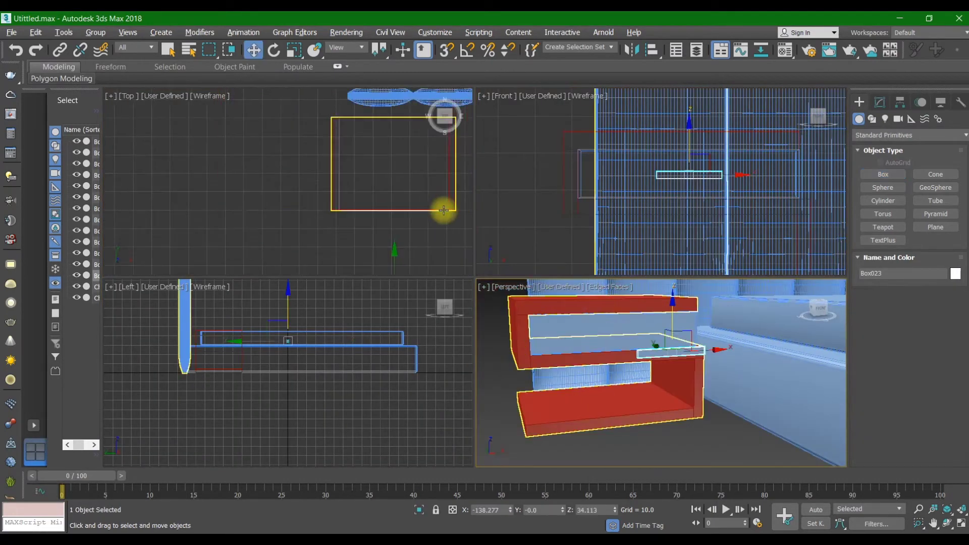
scroll(426, 209, up, 4)
scroll(410, 202, down, 6)
drag(394, 219, 400, 171)
scroll(392, 190, up, 5)
scroll(393, 208, up, 2)
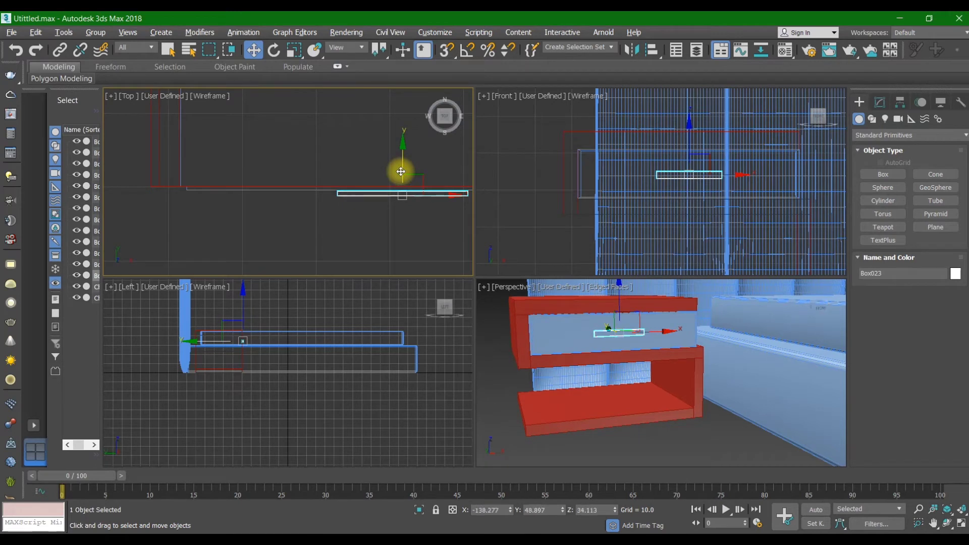
scroll(384, 182, down, 4)
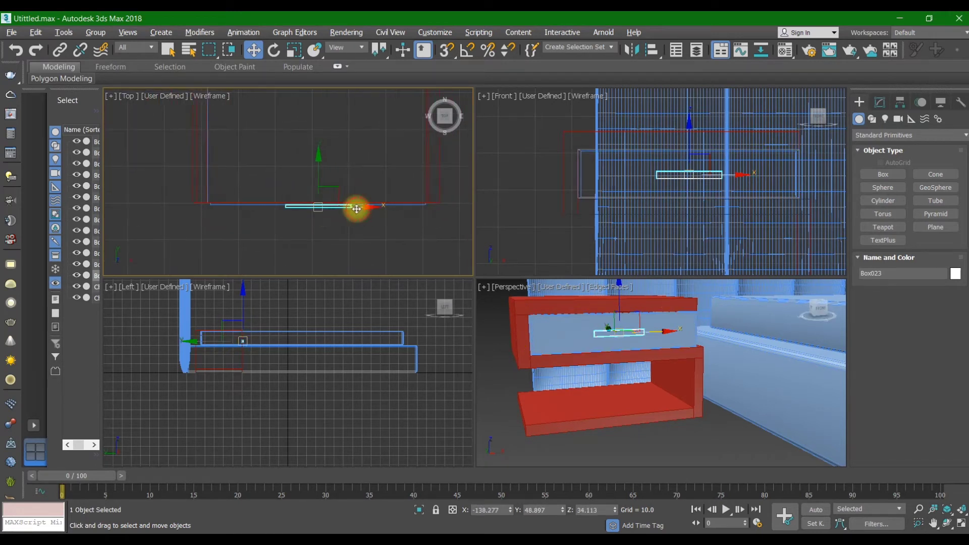
click(364, 229)
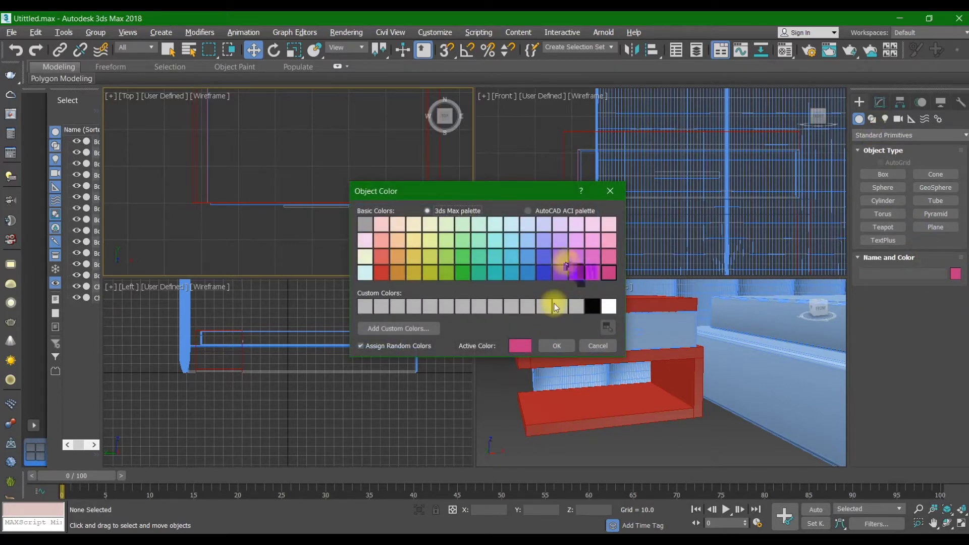
- Set the drawer handle's object color to dark blue and clear the selection
click(547, 270)
click(553, 344)
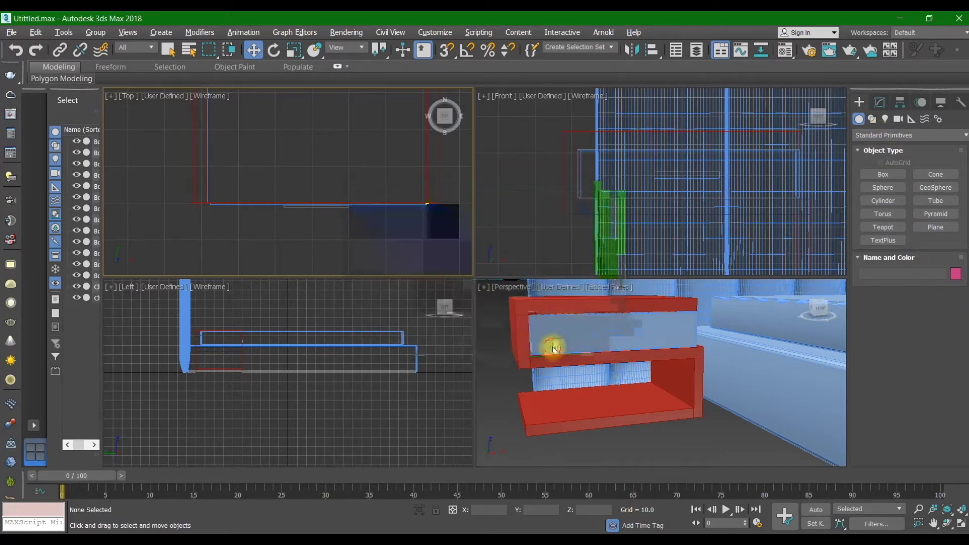
click(616, 337)
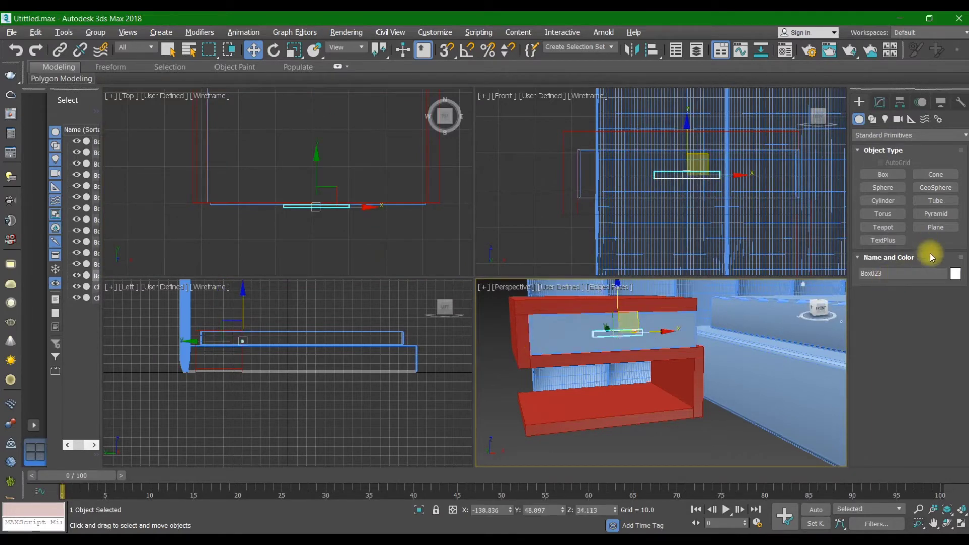
click(956, 273)
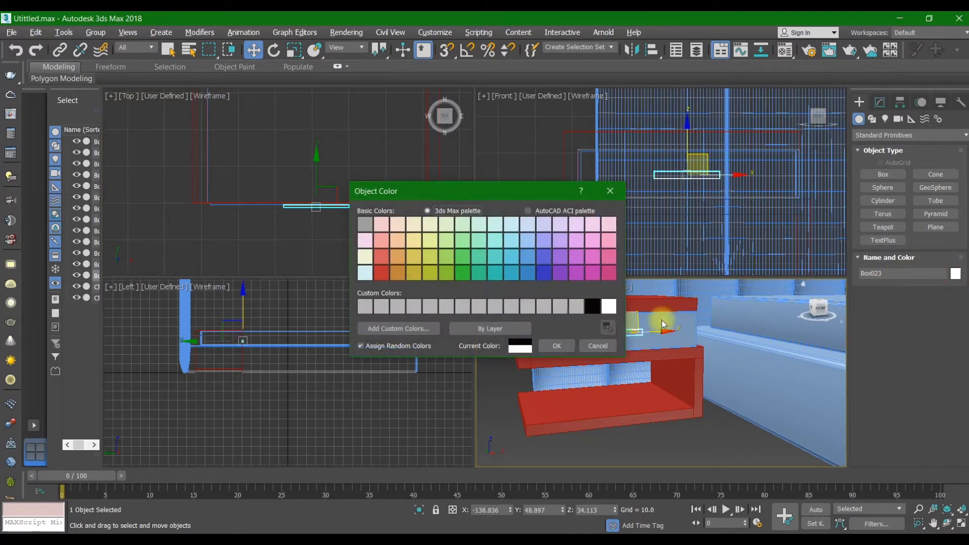
click(547, 273)
click(557, 344)
click(635, 444)
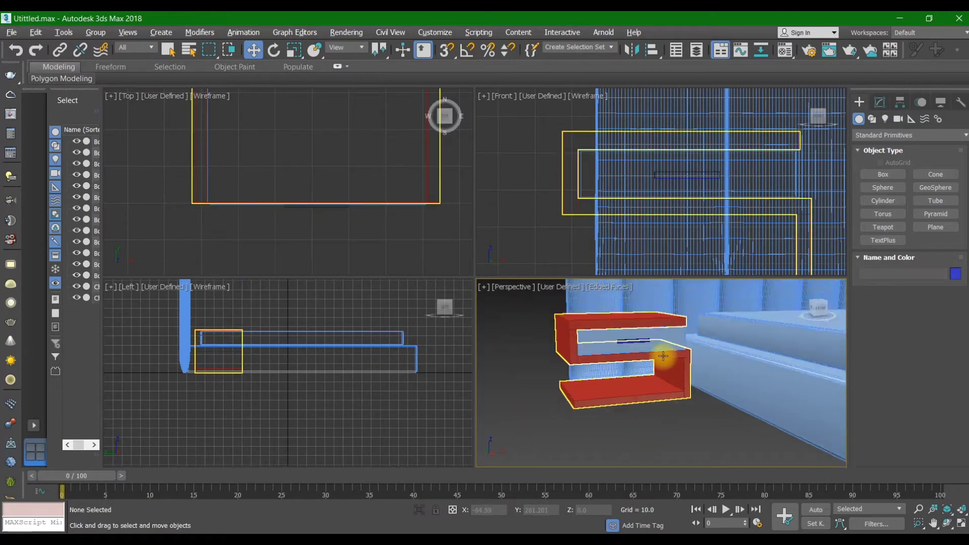
- Select the frame, drawer box and handle together and group them under the name NIGHTSTAND 1
scroll(663, 356, down, 3)
alt+middle_drag(656, 355, 664, 361)
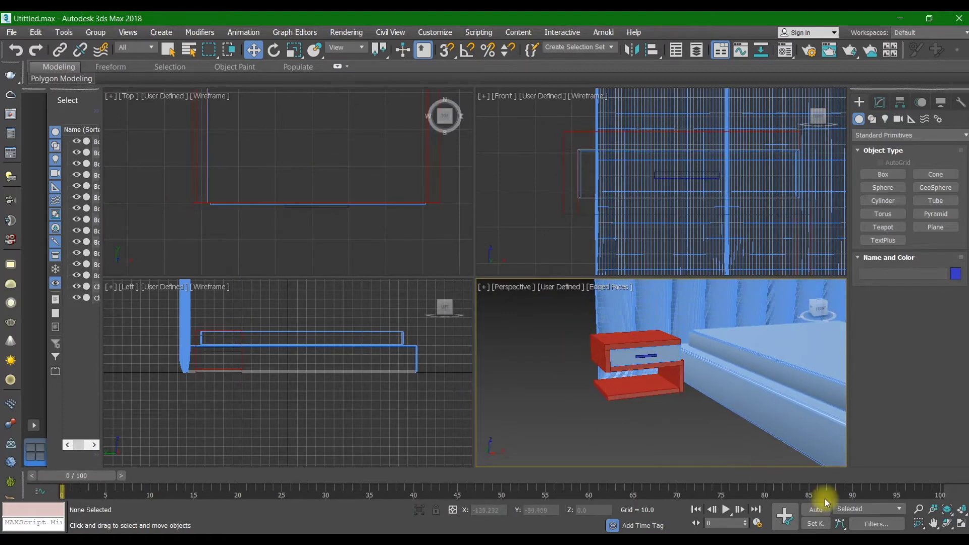
scroll(738, 390, down, 4)
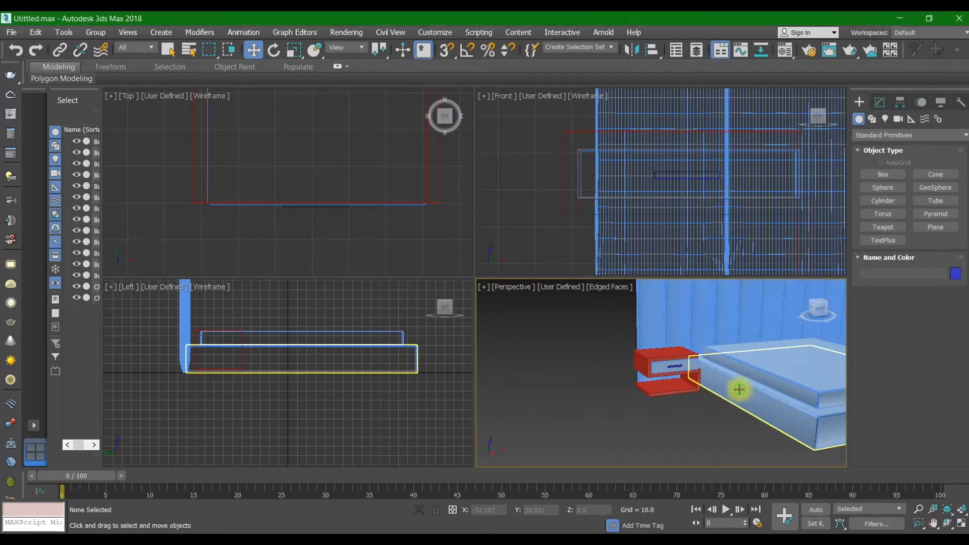
scroll(237, 137, down, 1)
middle_drag(238, 138, 250, 234)
scroll(250, 235, down, 2)
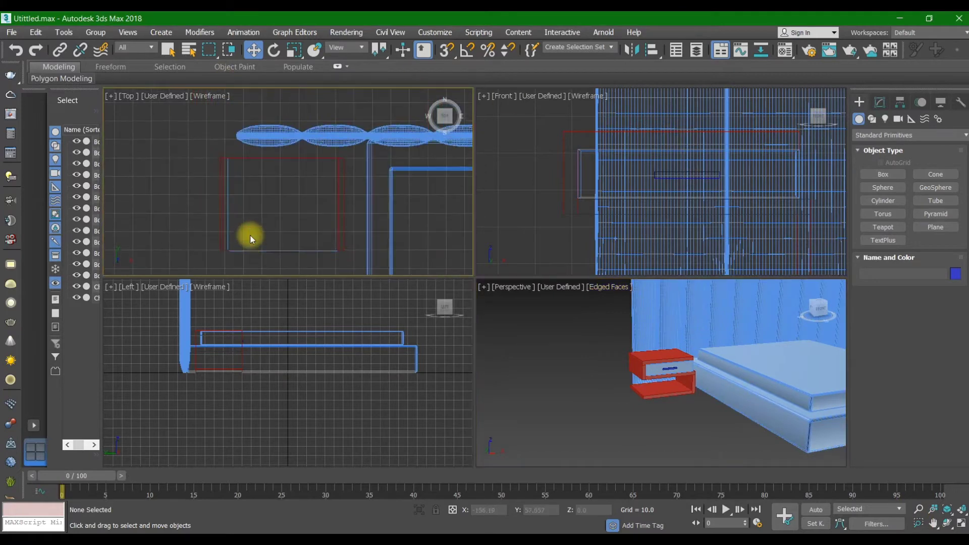
scroll(263, 222, up, 1)
scroll(262, 223, down, 1)
scroll(263, 222, up, 1)
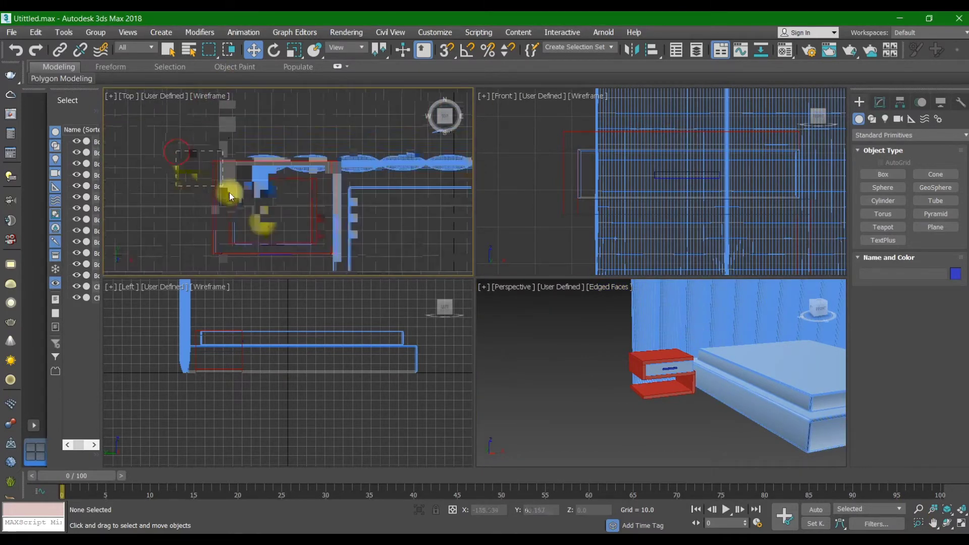
click(338, 253)
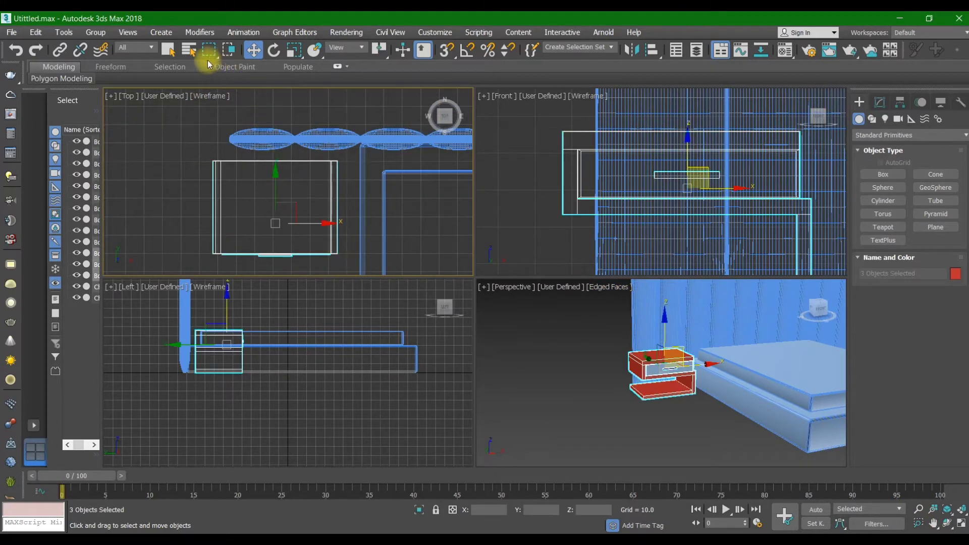
click(96, 31)
click(103, 43)
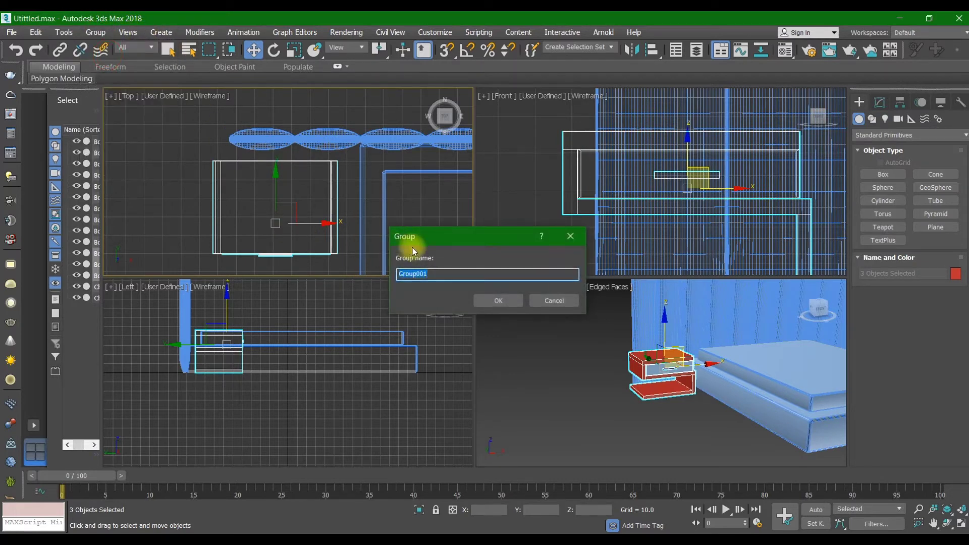
text(NIGHTSTAND 1)
key(Return)
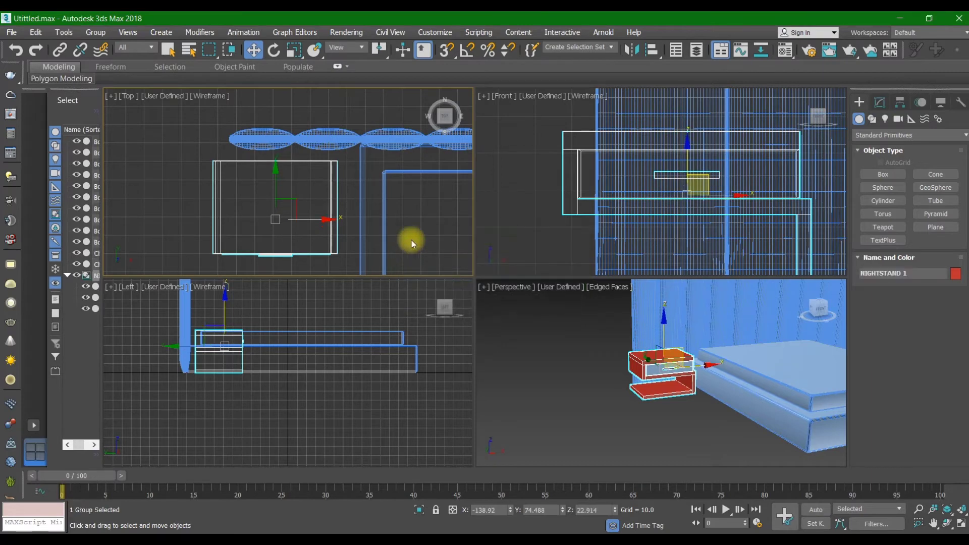
- Mirror the nightstand group across the X axis as a copy with an offset of 0
middle_click(572, 381)
key(z)
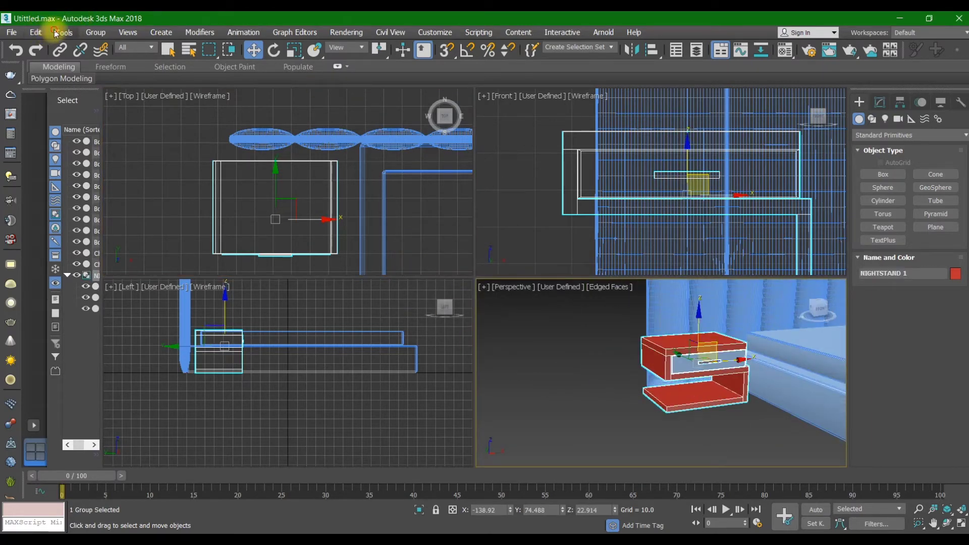
click(55, 33)
click(99, 244)
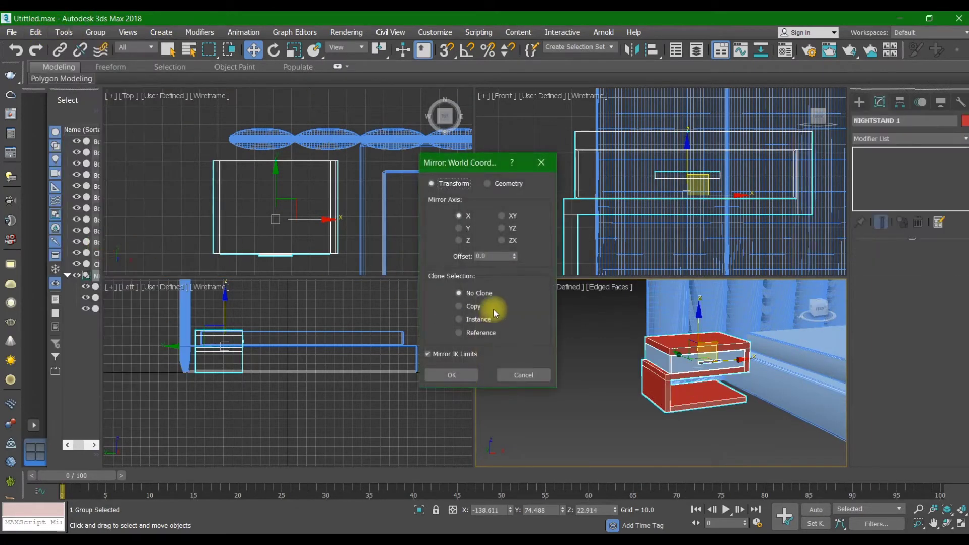
click(473, 306)
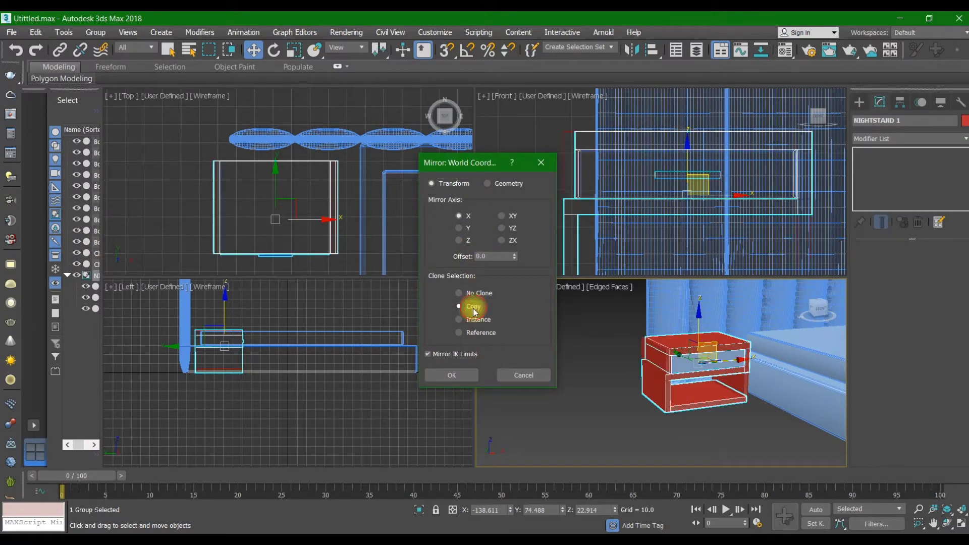
click(462, 378)
- Move the mirrored nightstand along X to the opposite side of the bed, at X about 151, and clear the selection
middle_drag(721, 383, 633, 397)
drag(648, 378, 805, 371)
scroll(741, 368, down, 6)
scroll(264, 213, down, 5)
middle_drag(264, 213, 222, 205)
drag(385, 207, 458, 217)
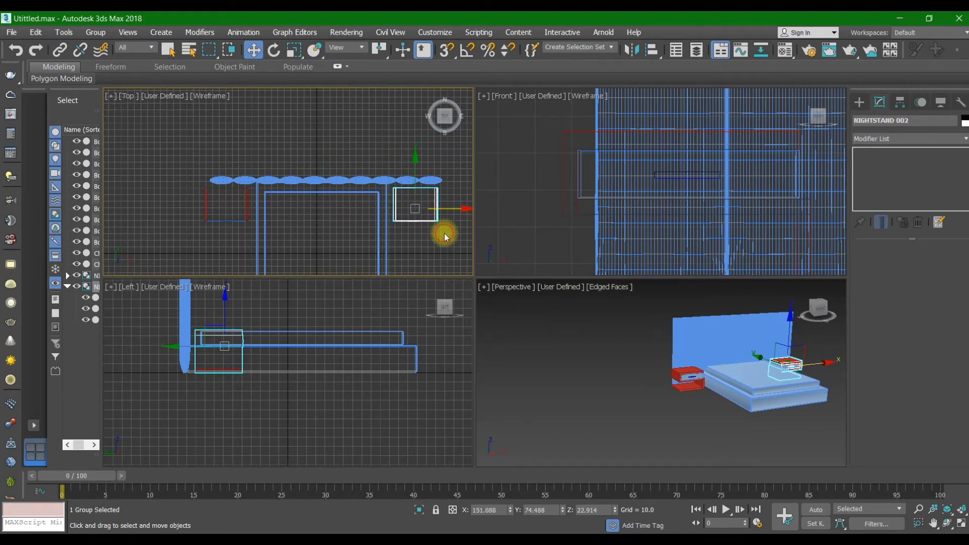
click(445, 236)
alt+middle_drag(445, 236, 400, 216)
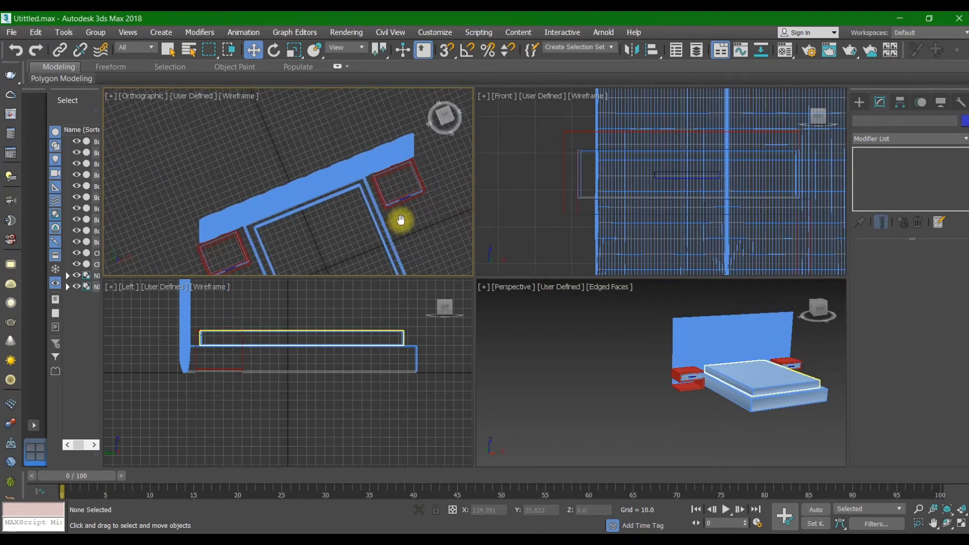
click(121, 96)
click(145, 160)
- Examine the bed, headboard and both nightstands up close and from a distance in the Perspective view
scroll(627, 316, down, 5)
middle_drag(629, 319, 533, 337)
middle_drag(710, 362, 591, 371)
scroll(657, 367, up, 6)
scroll(662, 372, down, 1)
mouse_move(651, 370)
middle_down()
mouse_move(625, 367)
mouse_move(675, 357)
mouse_move(649, 371)
middle_up()
scroll(637, 365, down, 3)
scroll(686, 327, down, 3)
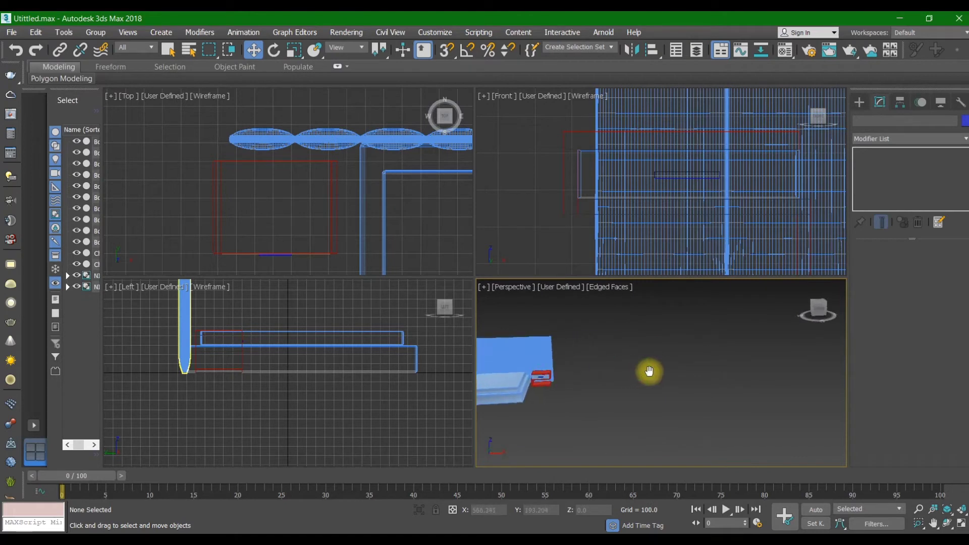
middle_drag(578, 368, 634, 378)
scroll(538, 385, up, 3)
middle_drag(538, 384, 622, 379)
scroll(604, 385, up, 3)
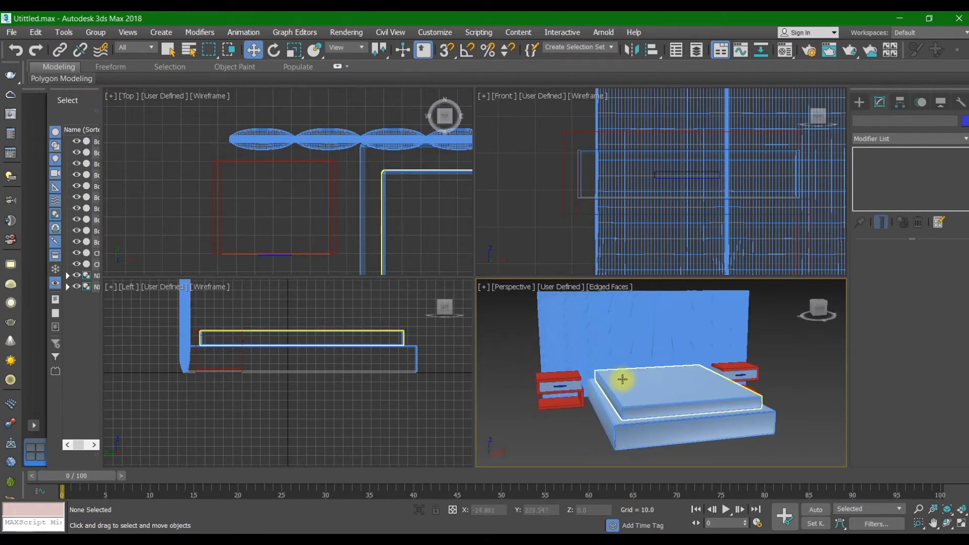
scroll(611, 350, up, 5)
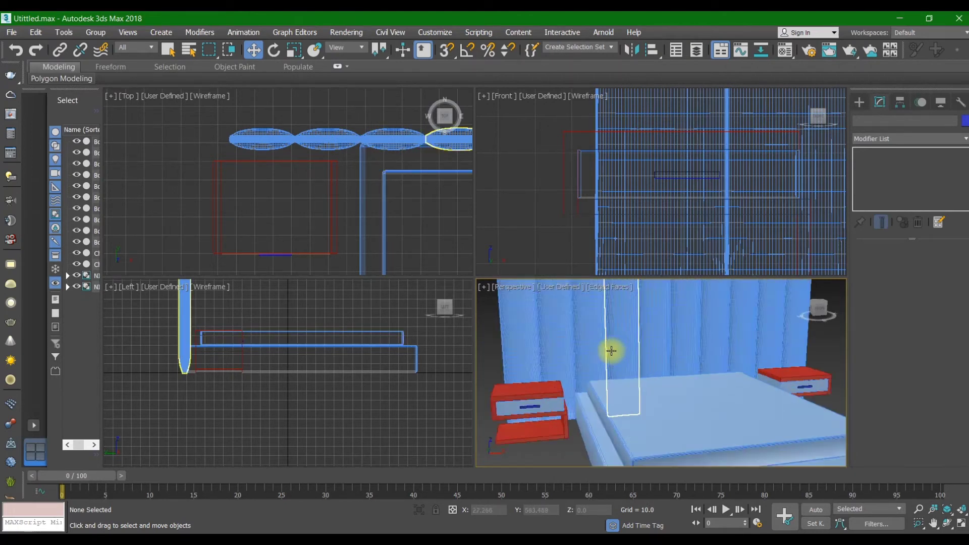
scroll(611, 351, up, 3)
scroll(611, 350, down, 6)
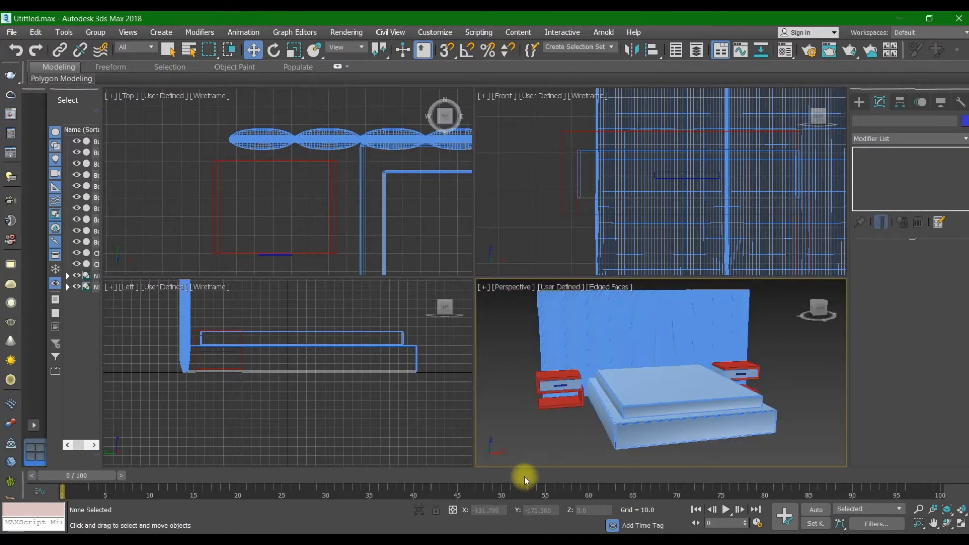
click(918, 525)
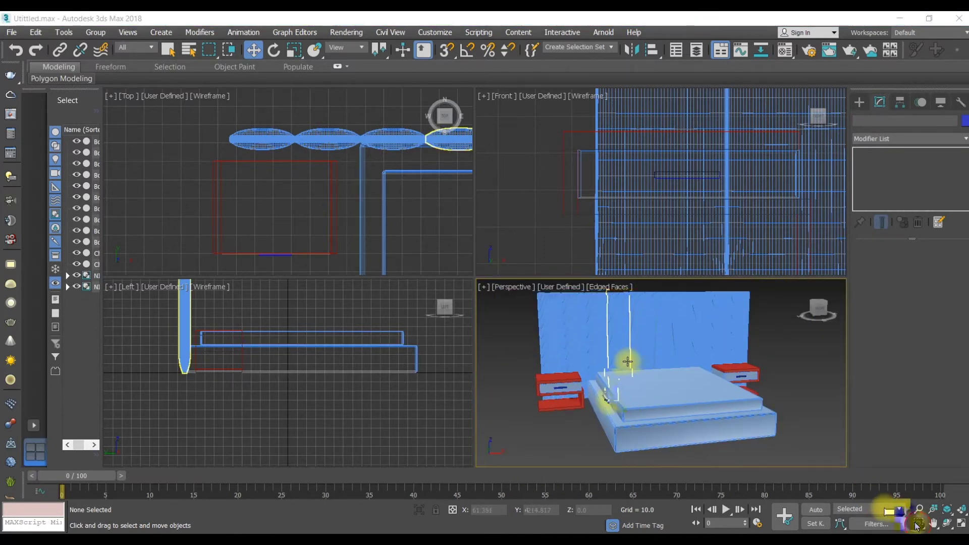
- In the Top view, create a flat box on the mattress near the headboard, about 70 by 36 and about 3.6 high
middle_drag(468, 235, 283, 205)
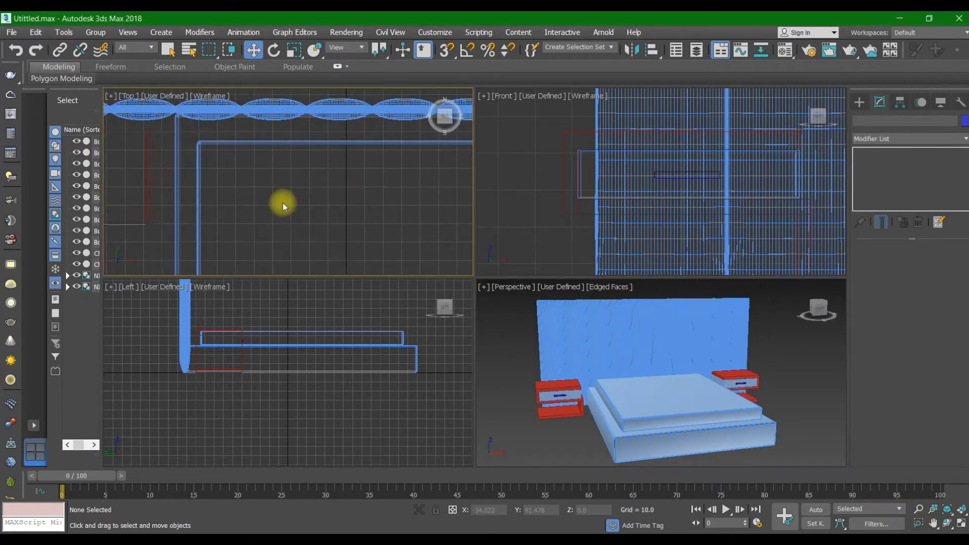
key(alt+w)
scroll(273, 203, down, 4)
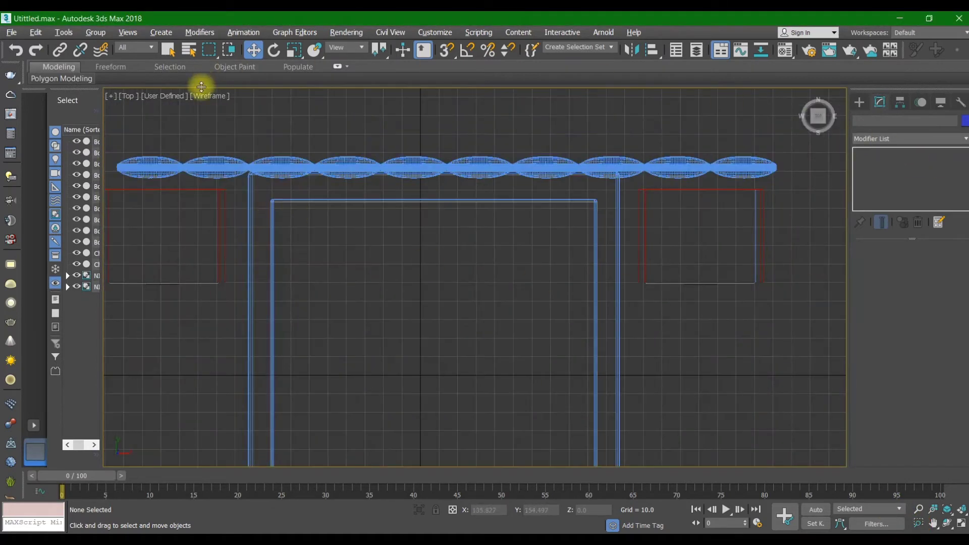
click(858, 104)
click(881, 174)
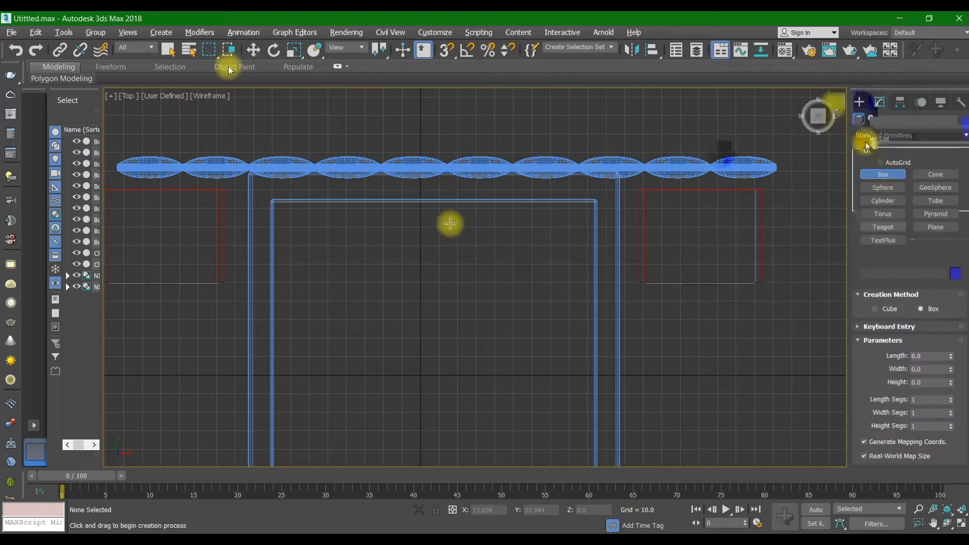
drag(285, 224, 415, 290)
click(417, 286)
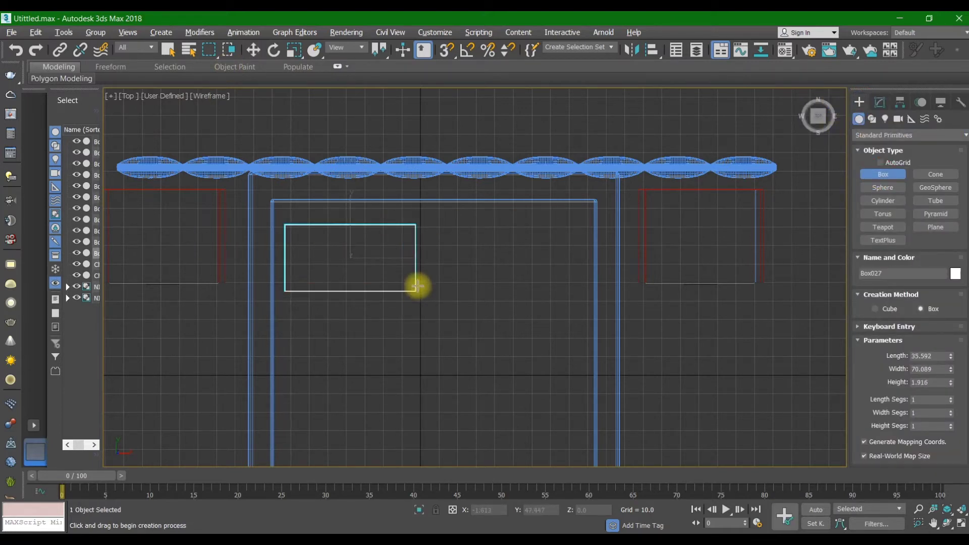
- Raise the new box from the floor until it sits just above the mattress, at Z about 48
key(alt+w)
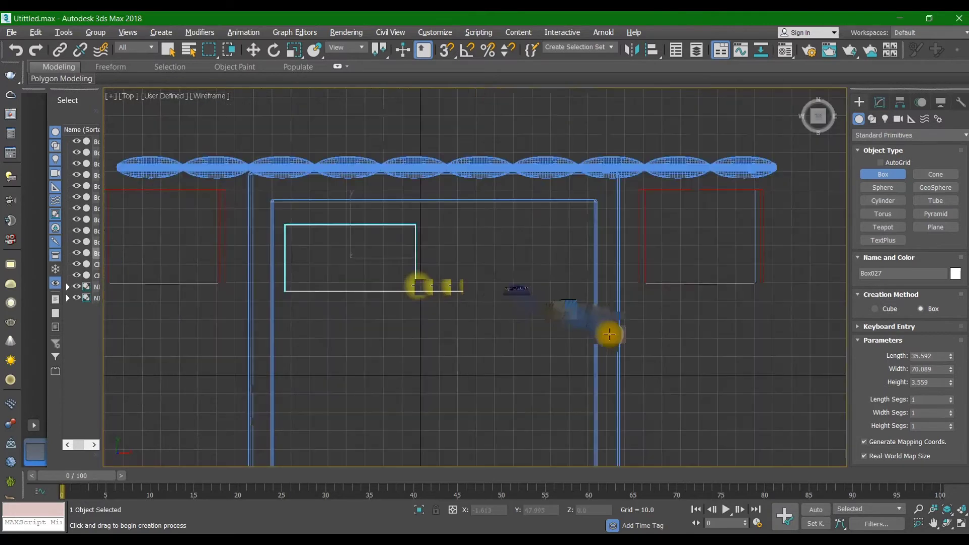
middle_click(607, 335)
key(w)
drag(621, 396, 621, 359)
scroll(606, 207, down, 2)
scroll(688, 190, up, 3)
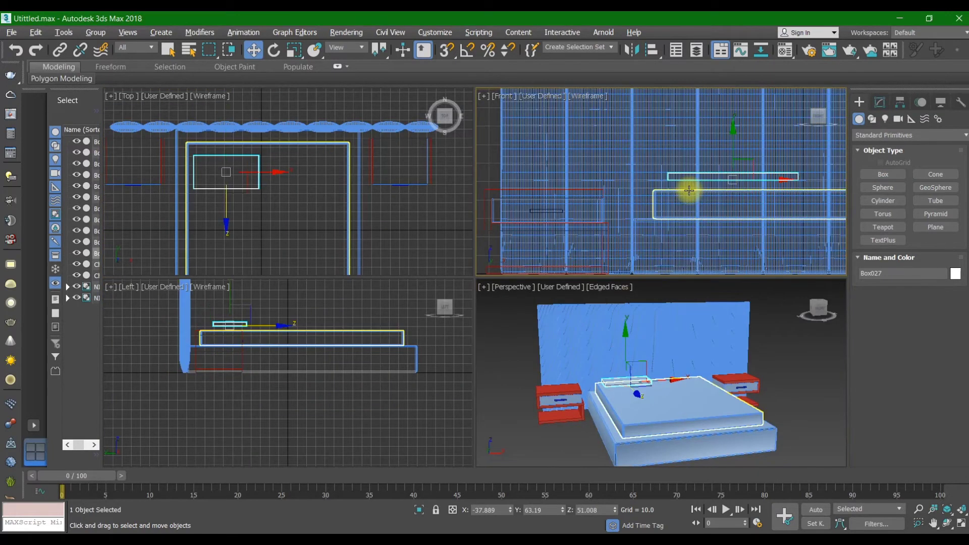
drag(749, 141, 749, 152)
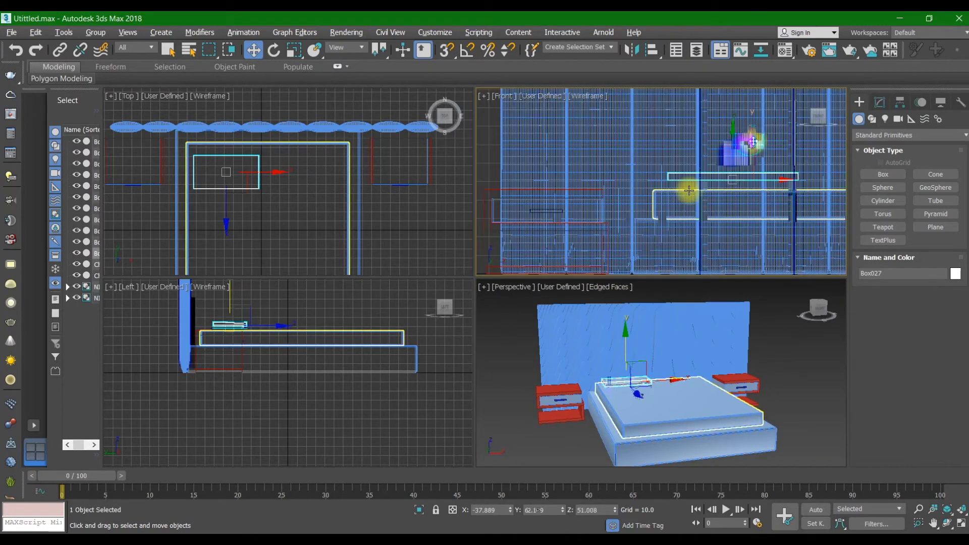
middle_click(611, 400)
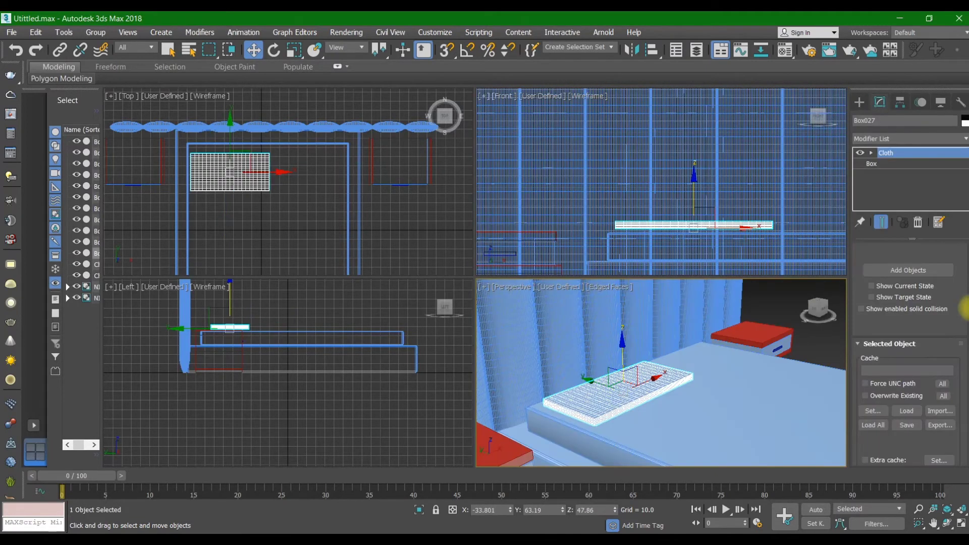
- Run the local cloth simulation on the box until it inflates into a pillow, and stop the simulation
scroll(939, 288, up, 5)
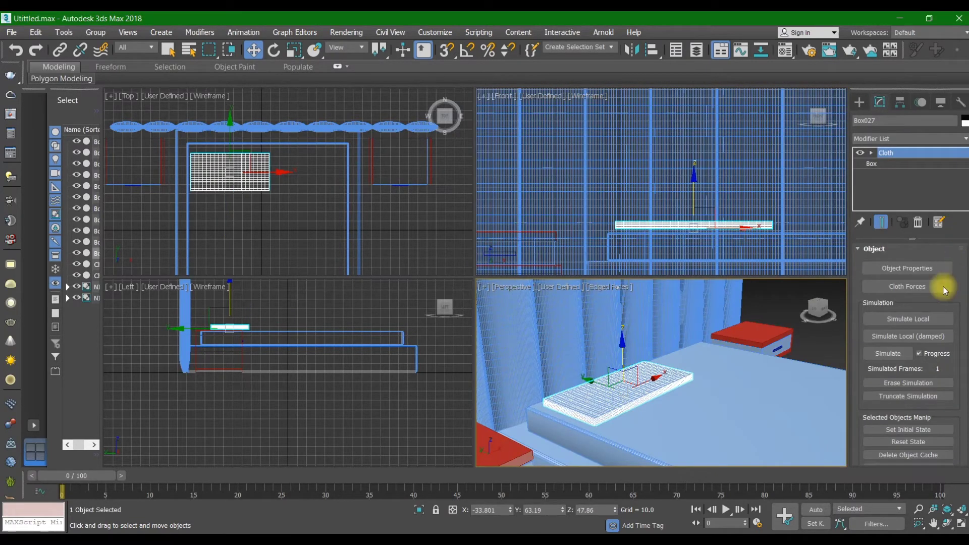
click(906, 320)
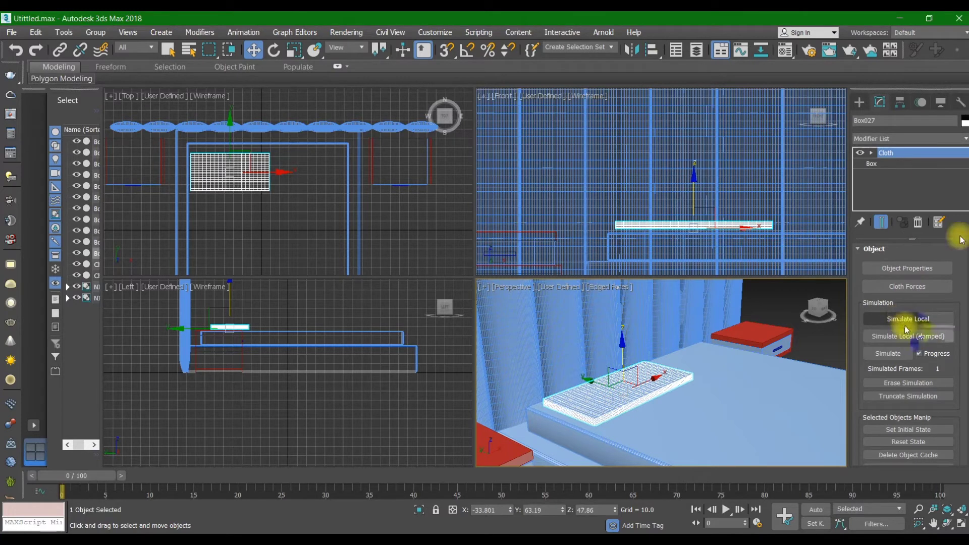
click(905, 322)
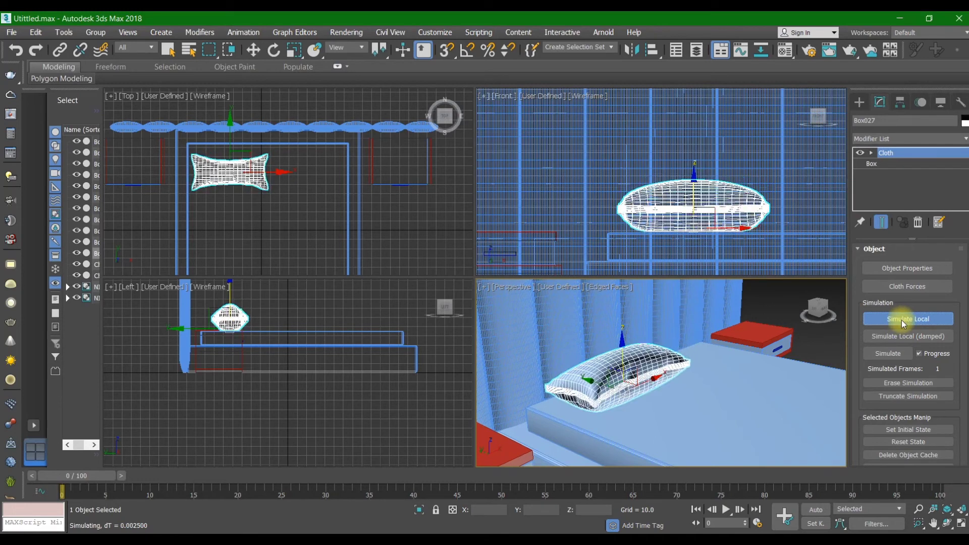
key(w)
click(904, 320)
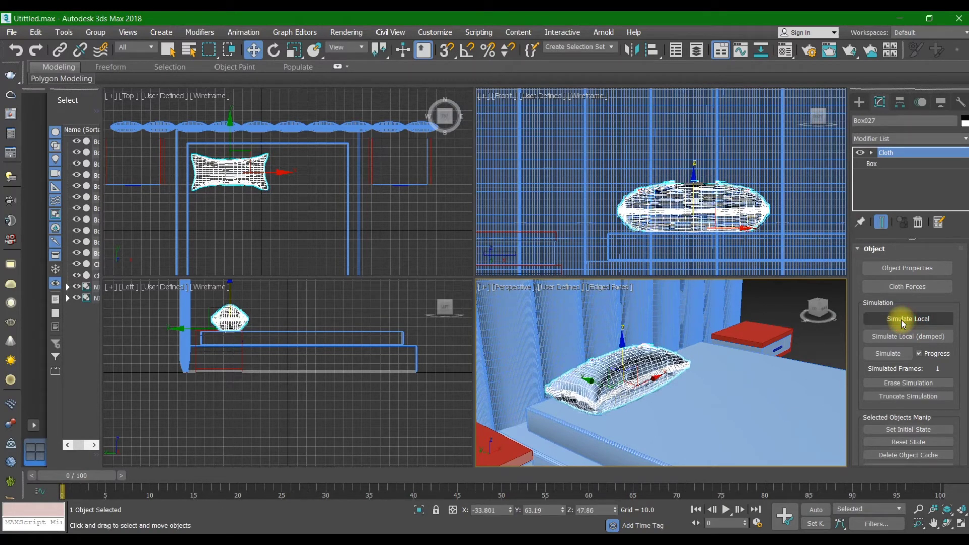
- Rotate the pillow about 34 degrees around X and move it back against the headboard, at Y about 91
click(273, 50)
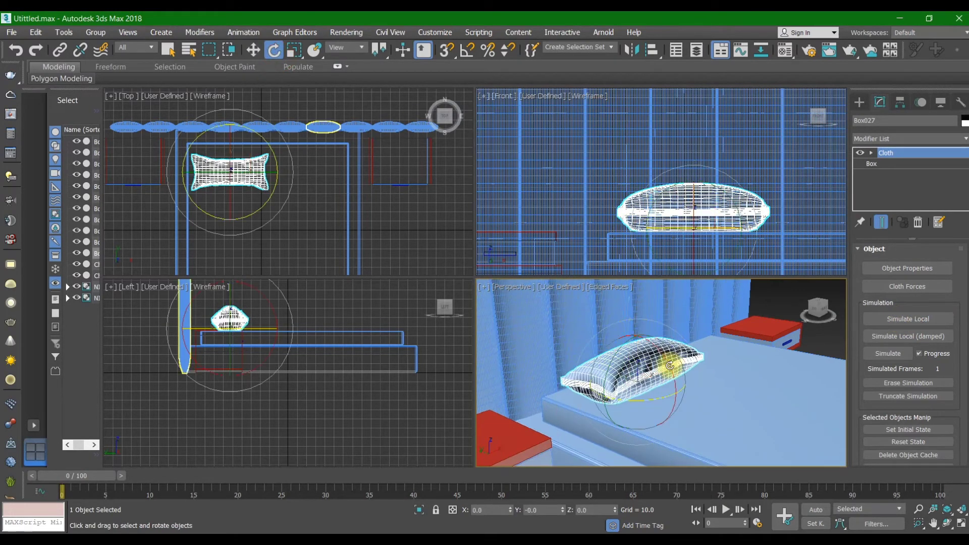
drag(612, 368, 669, 387)
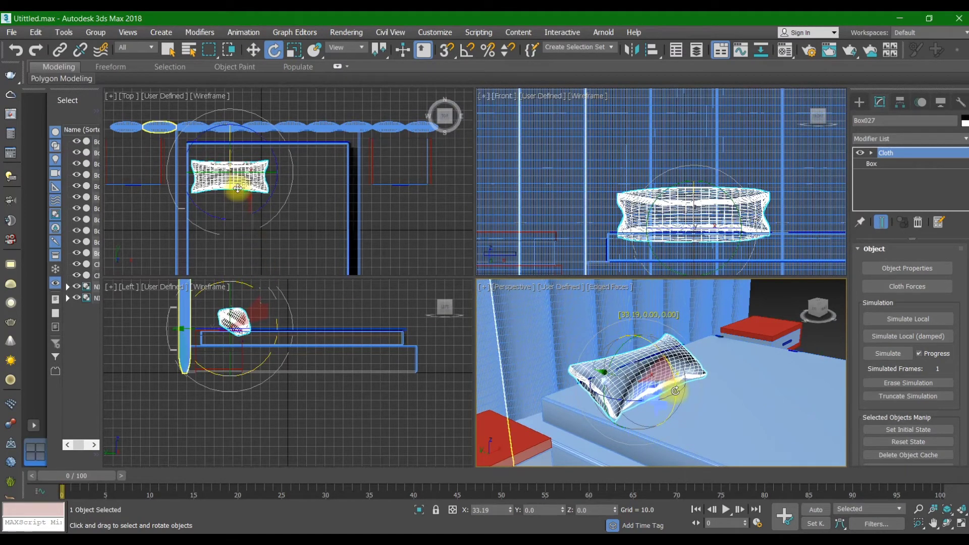
key(w)
middle_drag(238, 188, 247, 213)
drag(239, 159, 238, 132)
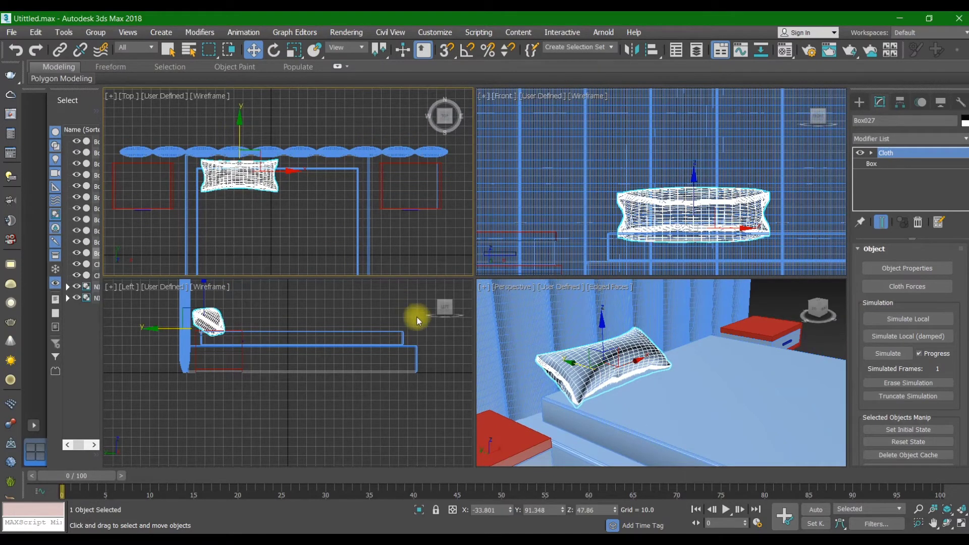
- Adjust the pillow's tilt around X and raise it slightly above the mattress, to Z about 53
click(273, 51)
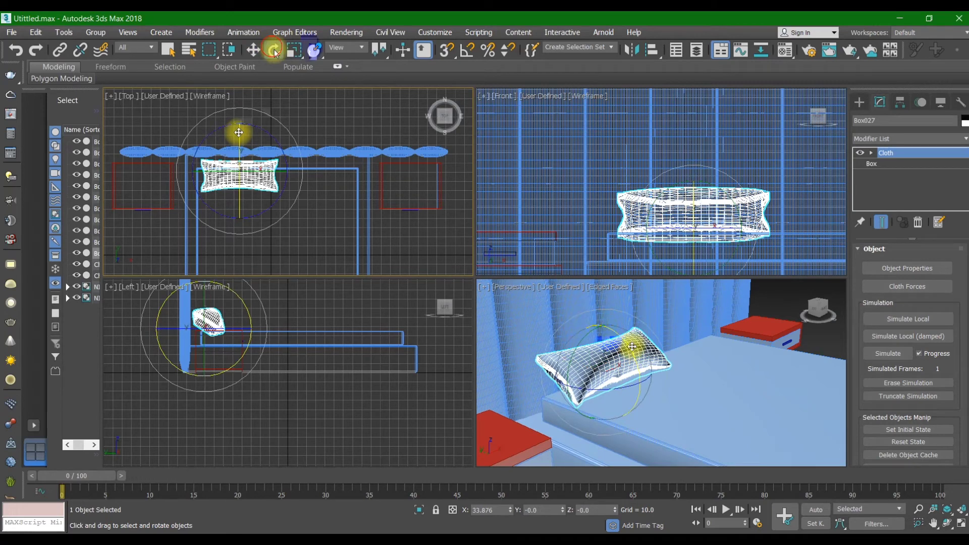
drag(632, 347, 623, 378)
key(w)
drag(601, 342, 601, 336)
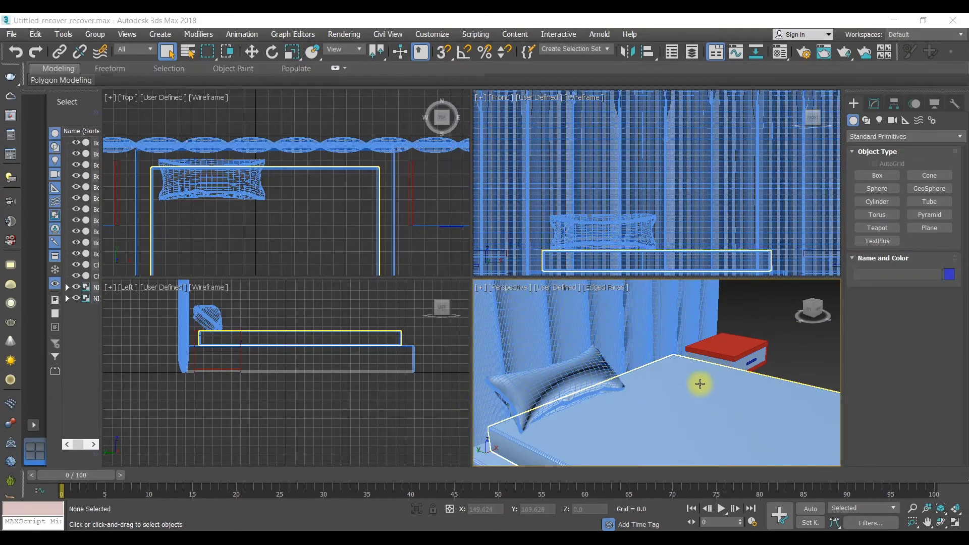
- Try to clone the pillow along X as a single copy beside the original, at X about 50
scroll(653, 403, down, 3)
click(600, 391)
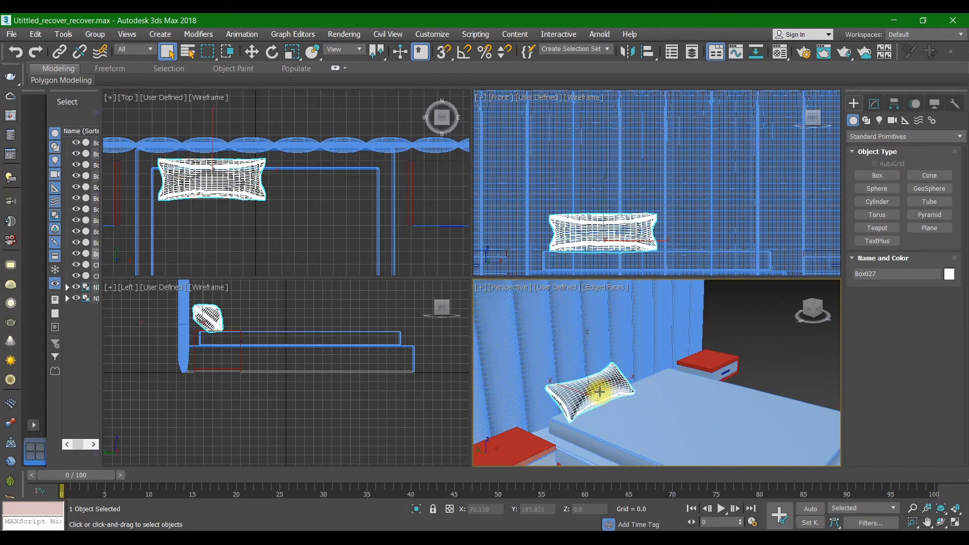
scroll(207, 207, up, 3)
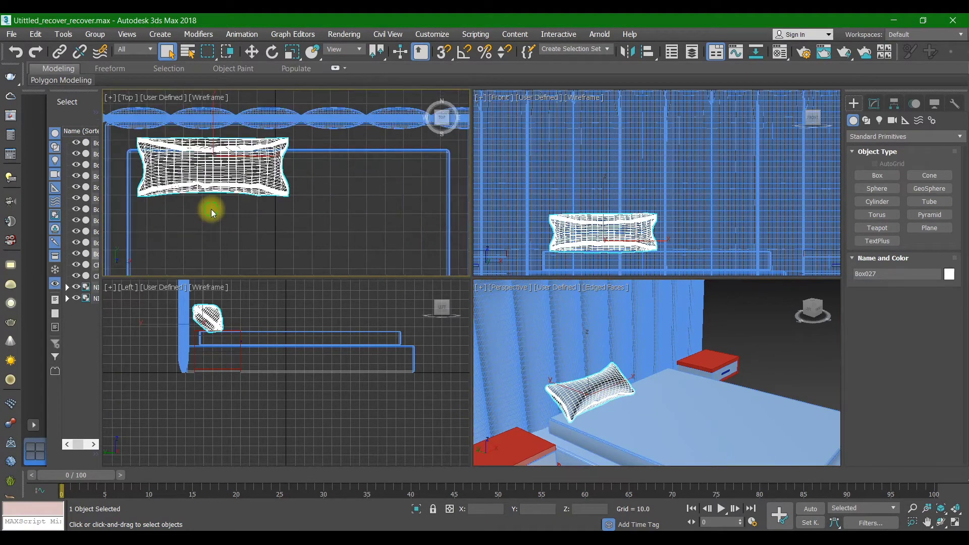
key(w)
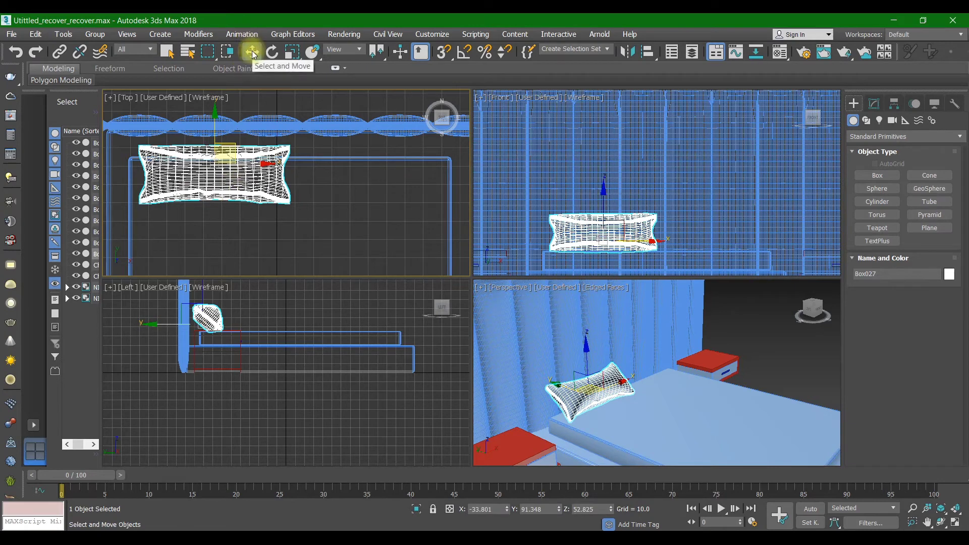
shift+drag(249, 162, 403, 177)
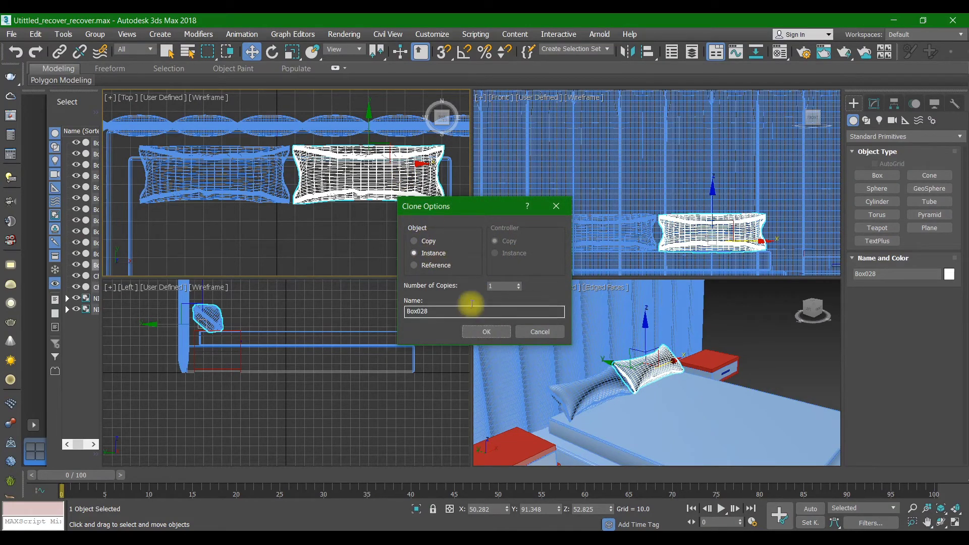
click(426, 242)
click(485, 331)
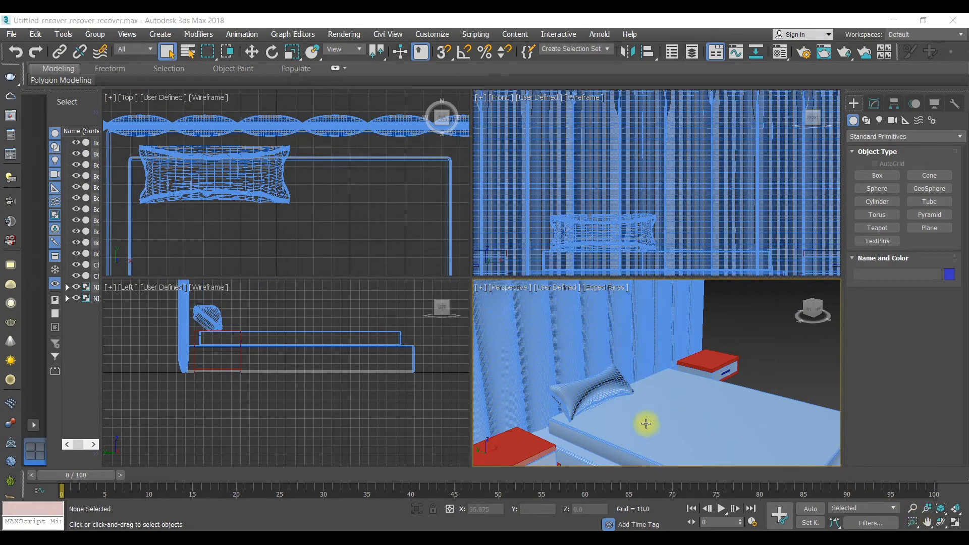
- Clone the pillow along X as one instance on the other half of the bed, at X about 51
click(585, 382)
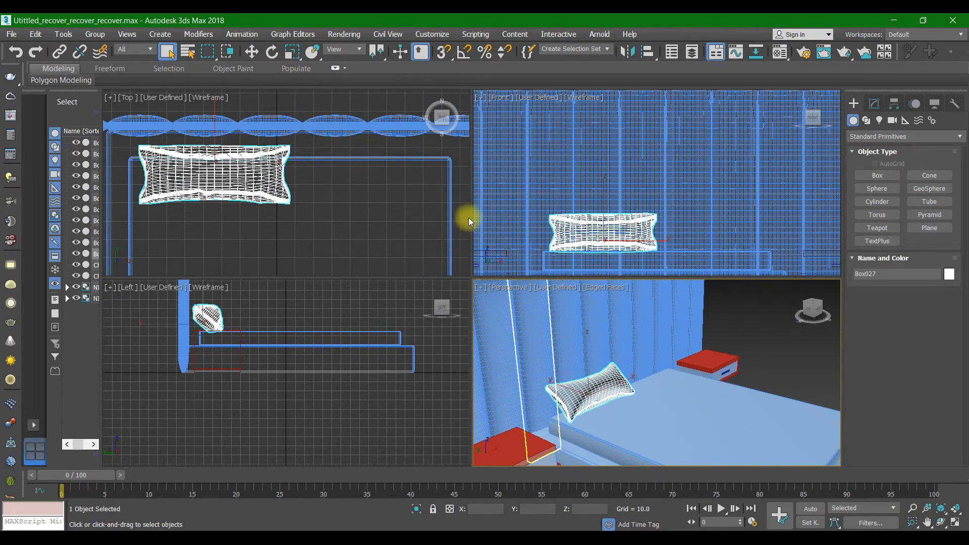
click(252, 53)
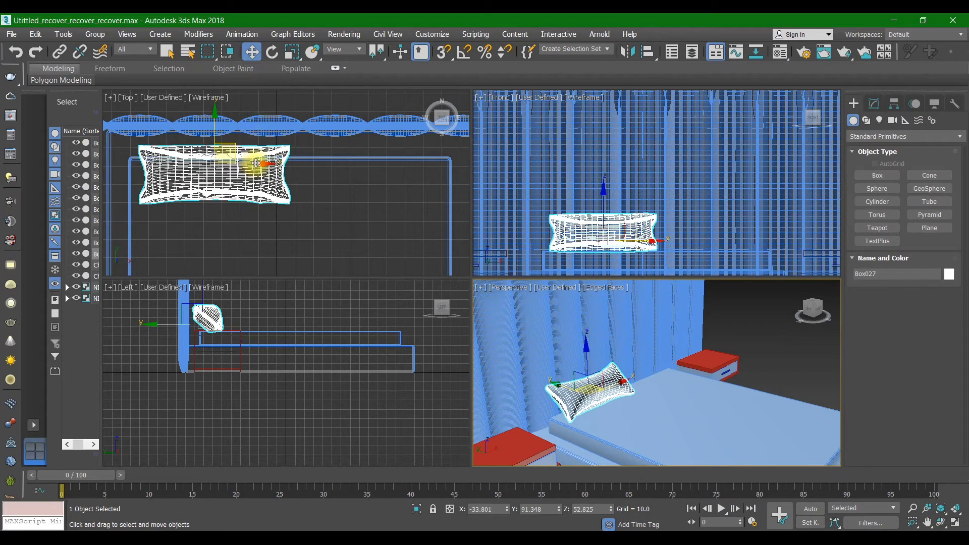
mouse_move(256, 164)
shift+mouse_down()
mouse_move(439, 184)
mouse_move(410, 190)
mouse_move(413, 198)
shift+mouse_up()
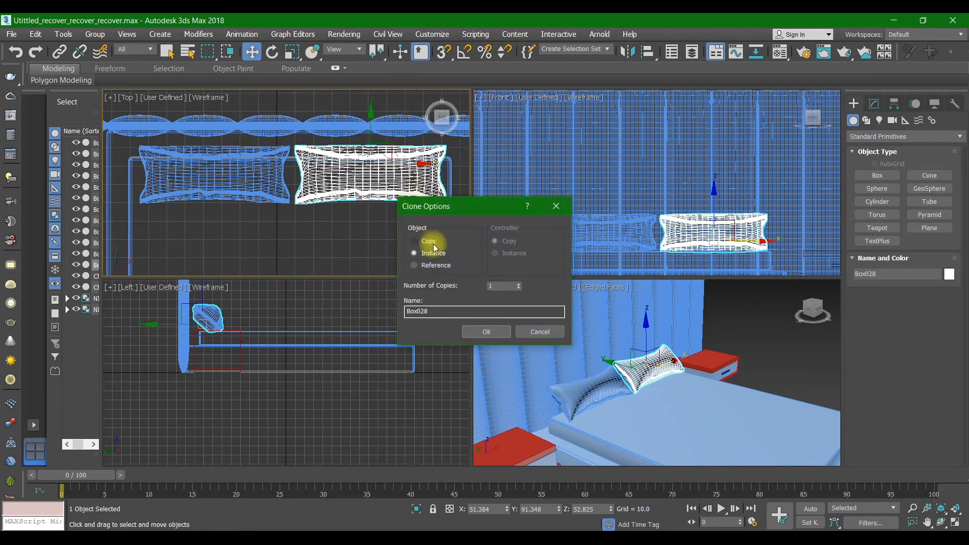
click(485, 332)
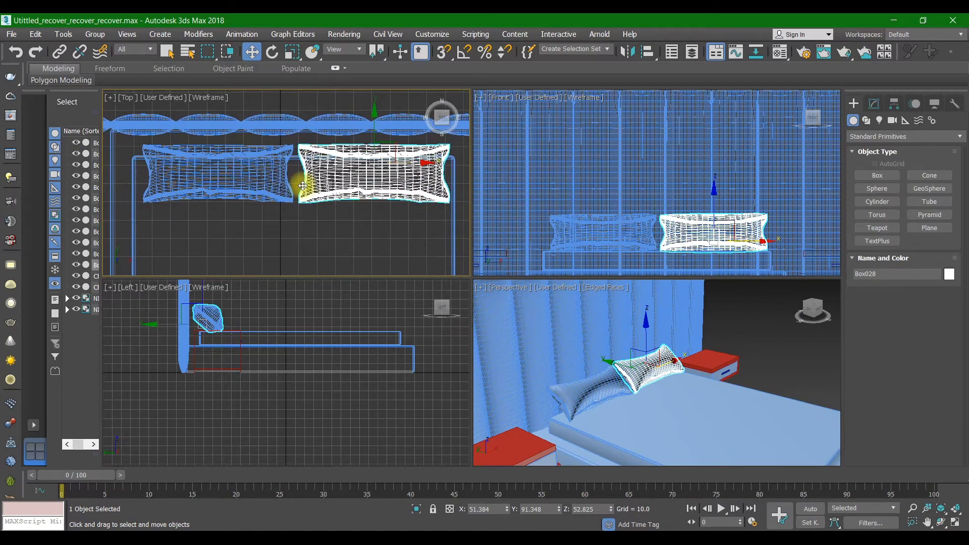
- Select both pillows and clone them as instances along Y, just in front of the originals
ctrl+click(256, 185)
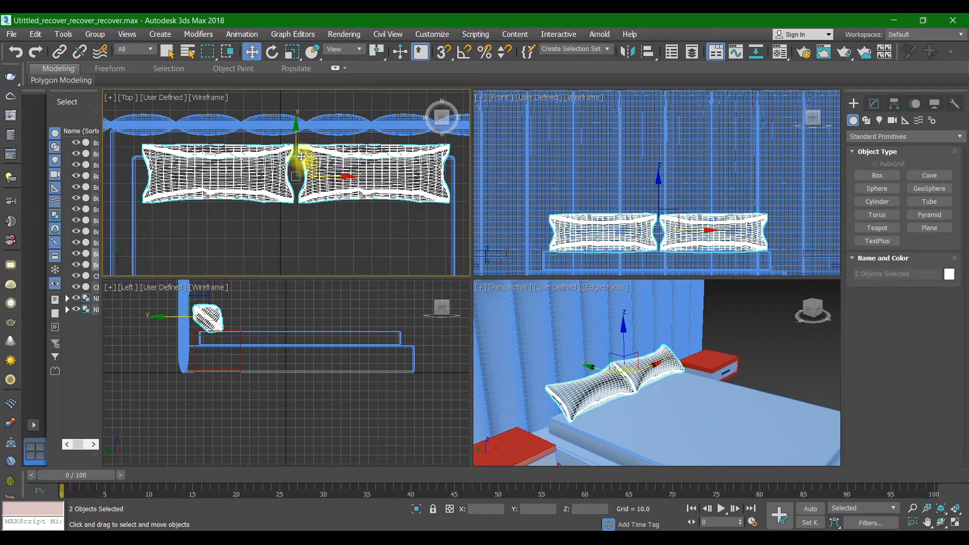
shift+drag(302, 143, 299, 175)
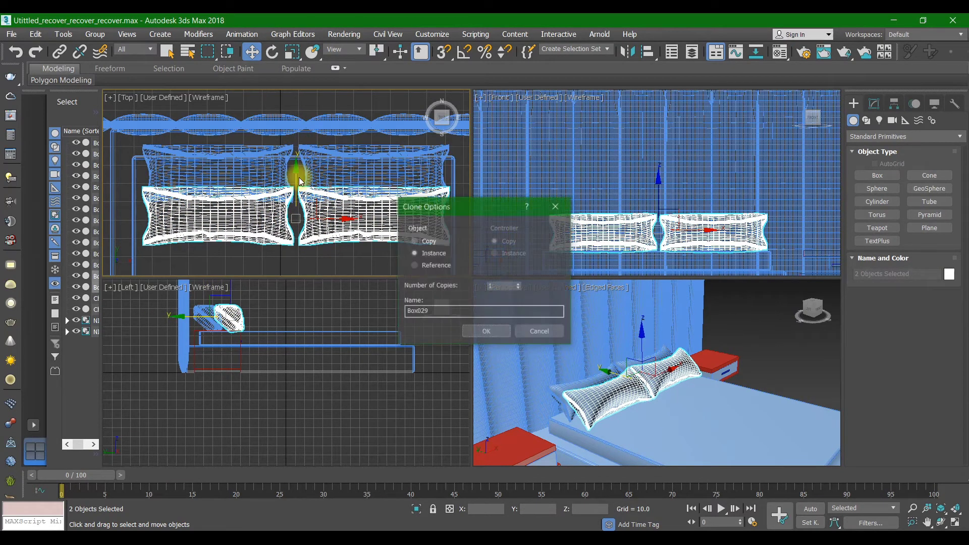
click(487, 332)
- Scale the two front pillows uniformly down to about 81 percent and clear the selection
click(291, 56)
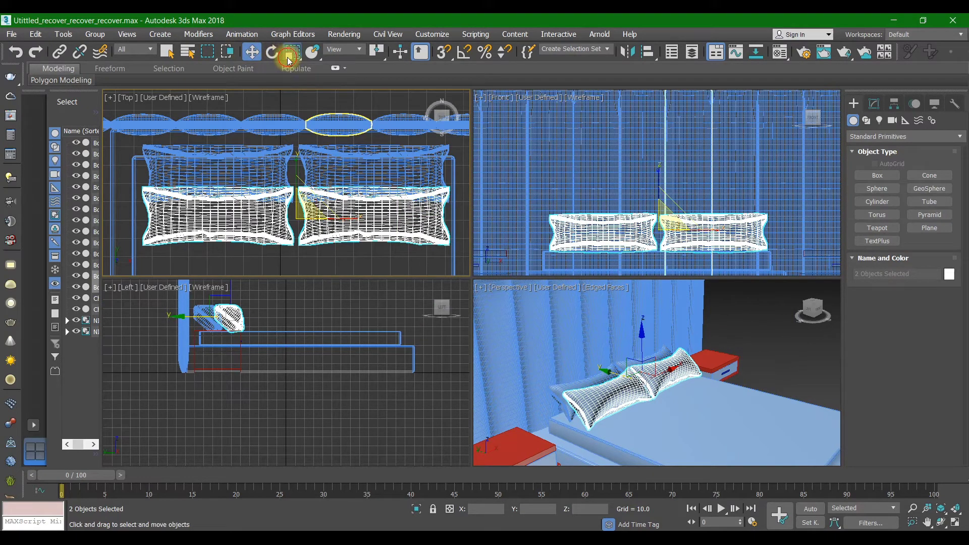
middle_drag(700, 375, 628, 361)
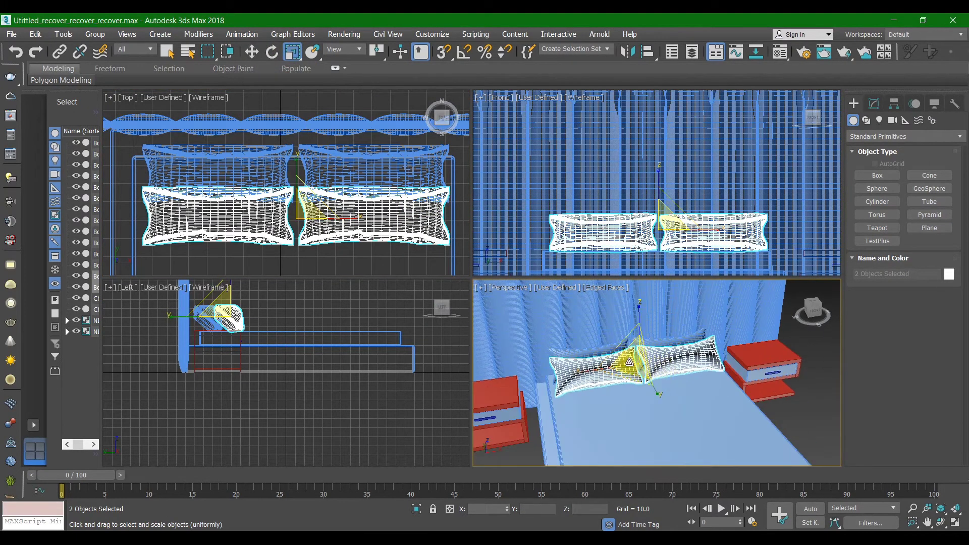
drag(628, 360, 635, 374)
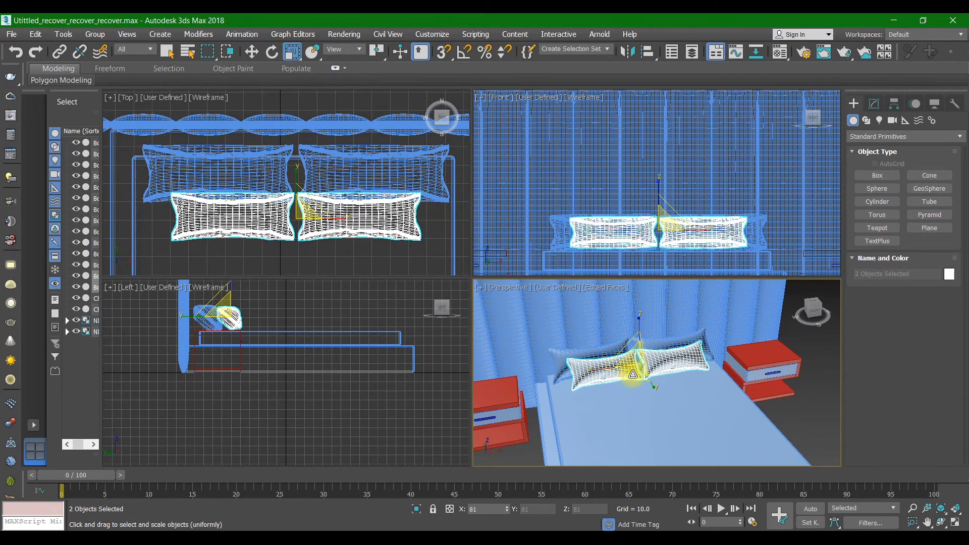
scroll(638, 376, up, 2)
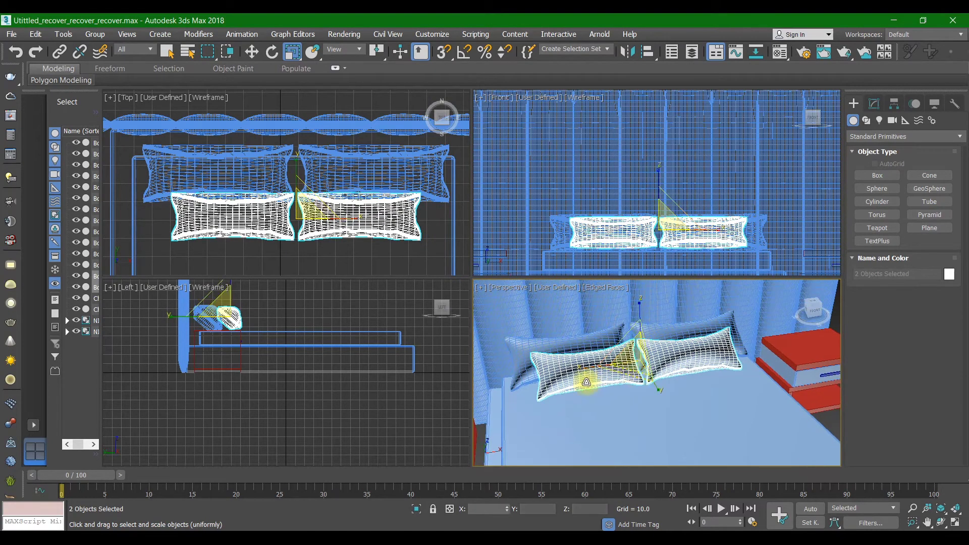
middle_drag(574, 366, 579, 371)
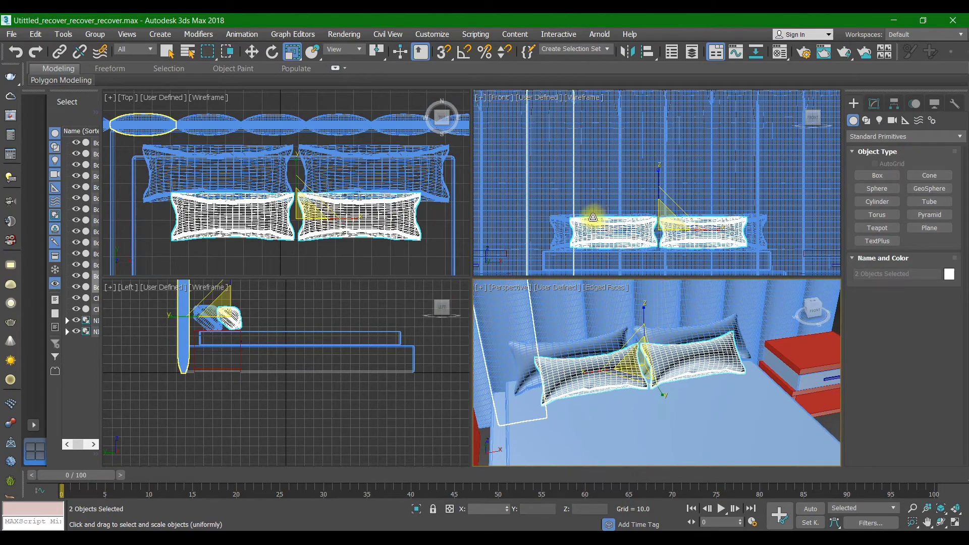
scroll(317, 230, down, 2)
scroll(545, 216, down, 2)
scroll(242, 372, up, 2)
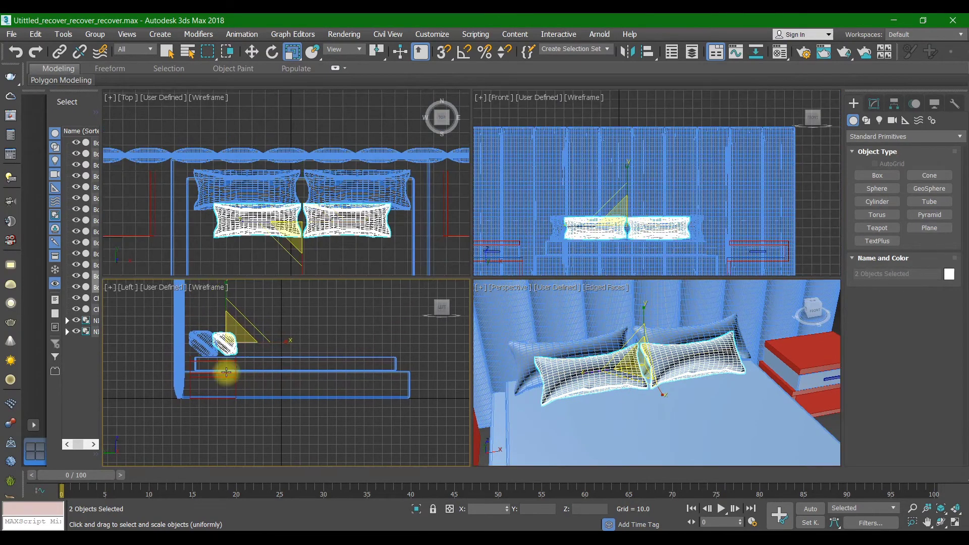
scroll(208, 318, up, 2)
click(326, 334)
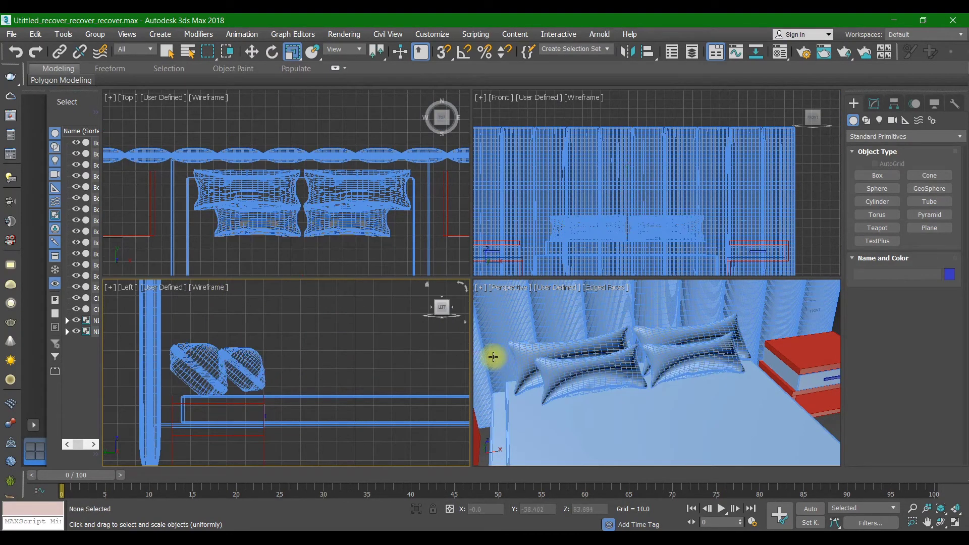
- Draw a plane about 199 long by 304 wide across the bed below the pillows in the Top view
scroll(616, 378, down, 4)
middle_drag(616, 378, 636, 332)
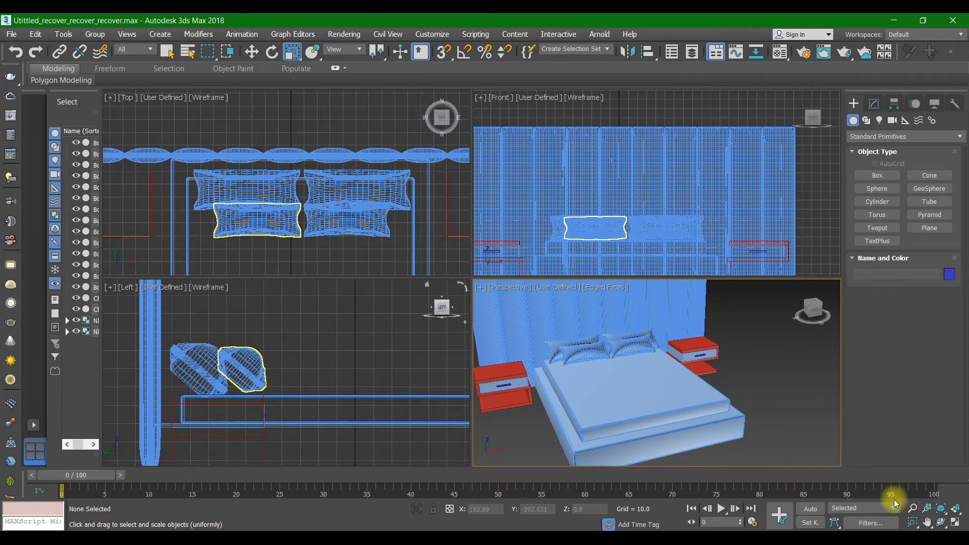
scroll(314, 183, down, 5)
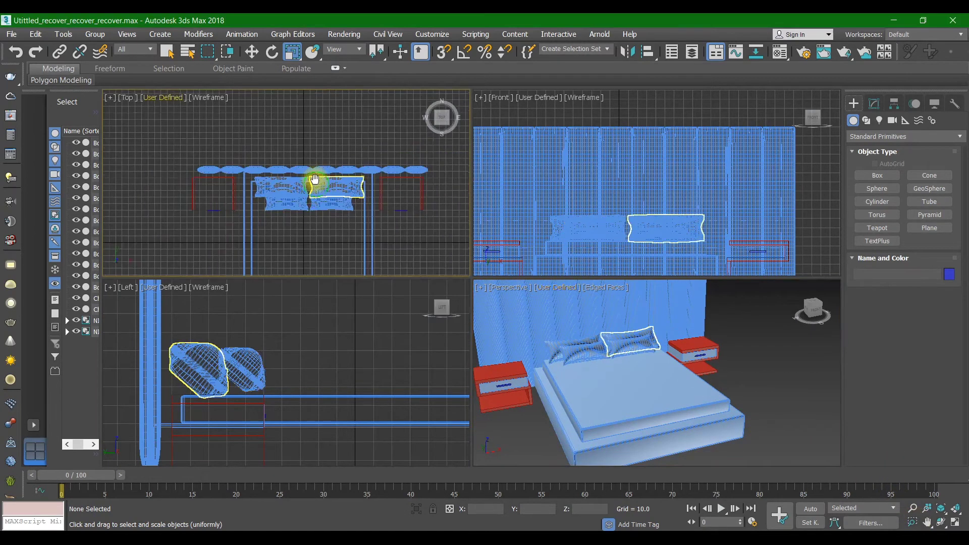
key(alt+w)
middle_drag(583, 272, 543, 268)
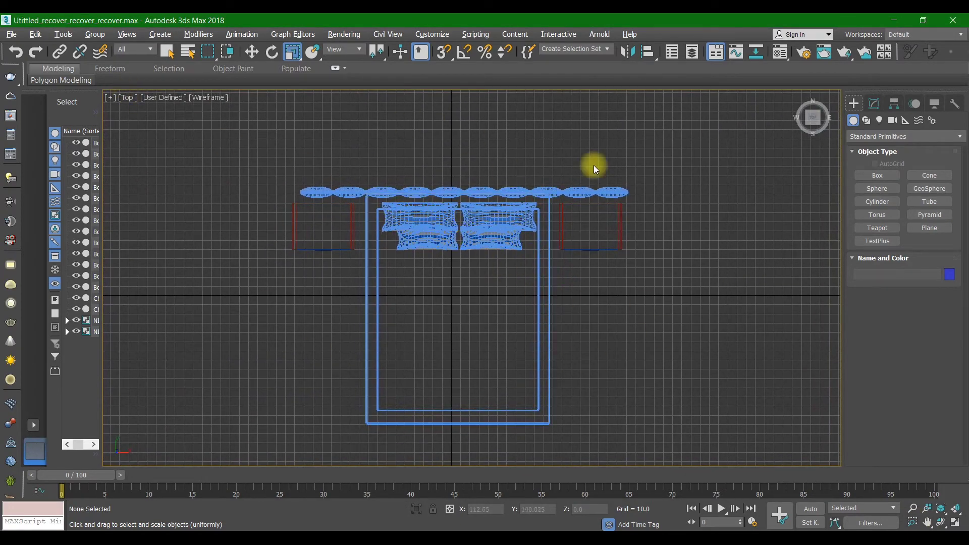
click(921, 230)
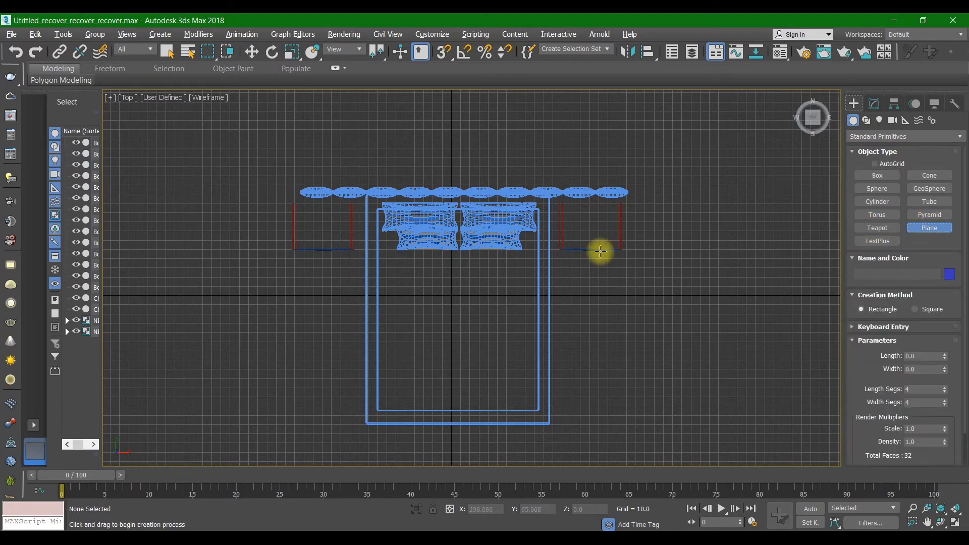
scroll(443, 250, down, 3)
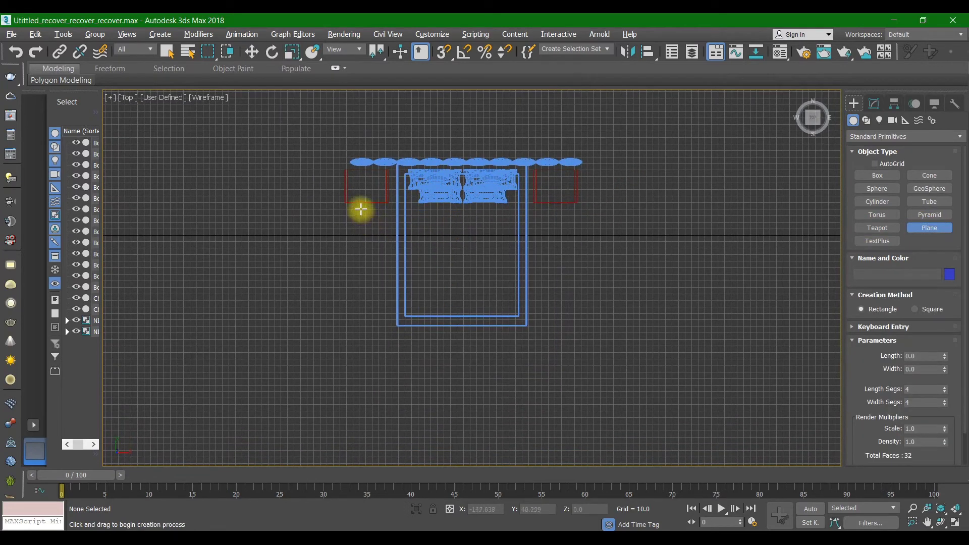
drag(361, 208, 558, 337)
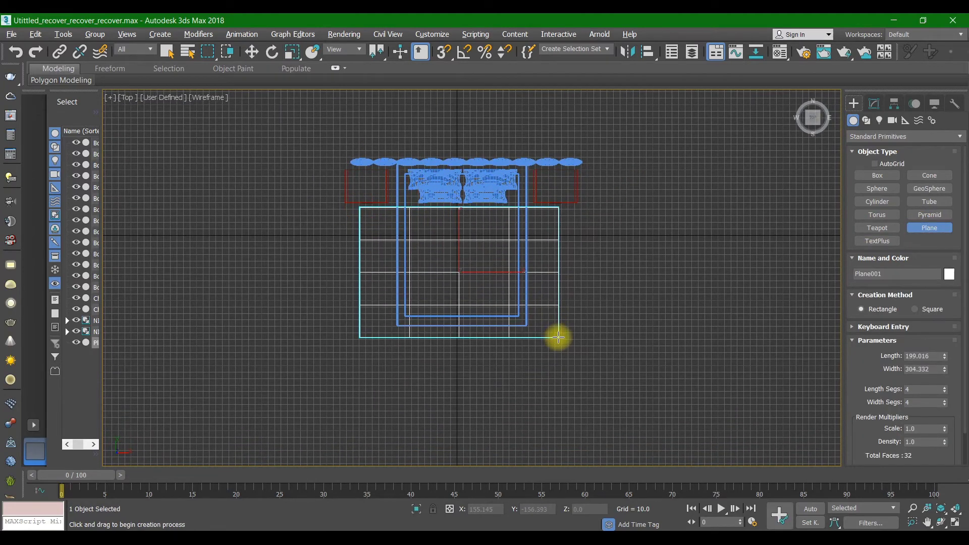
- Raise the new plane above the mattress to Z about 67
key(alt+w)
scroll(585, 358, down, 5)
key(w)
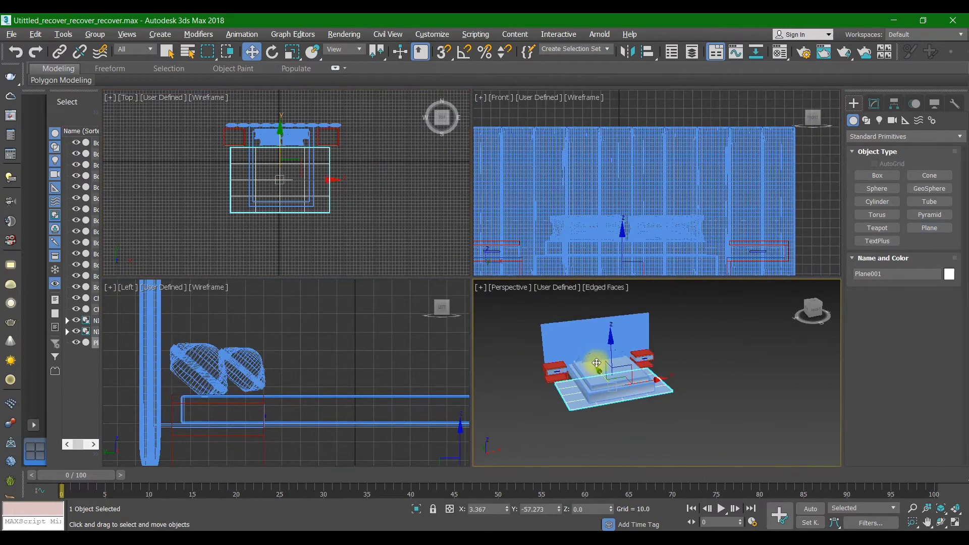
drag(611, 358, 611, 335)
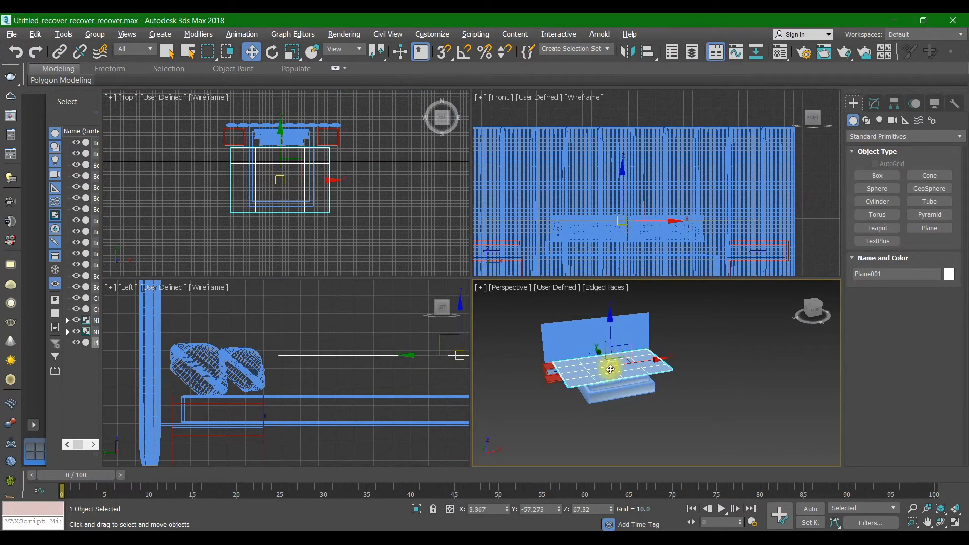
- Set the plane's length segments to 50 and width segments to 70
mouse_move(610, 368)
alt+middle_down()
mouse_move(650, 374)
mouse_move(599, 372)
alt+middle_up()
scroll(600, 376, up, 5)
click(873, 104)
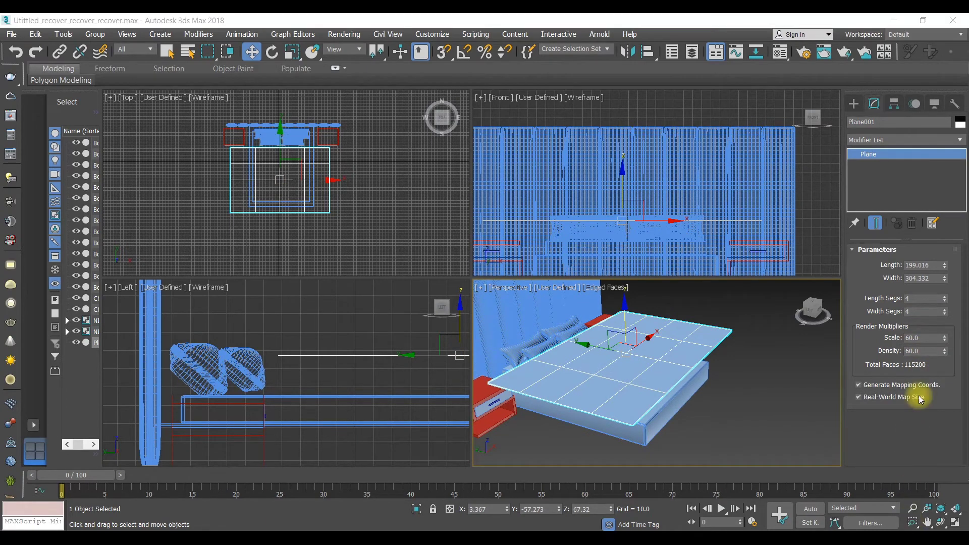
click(919, 298)
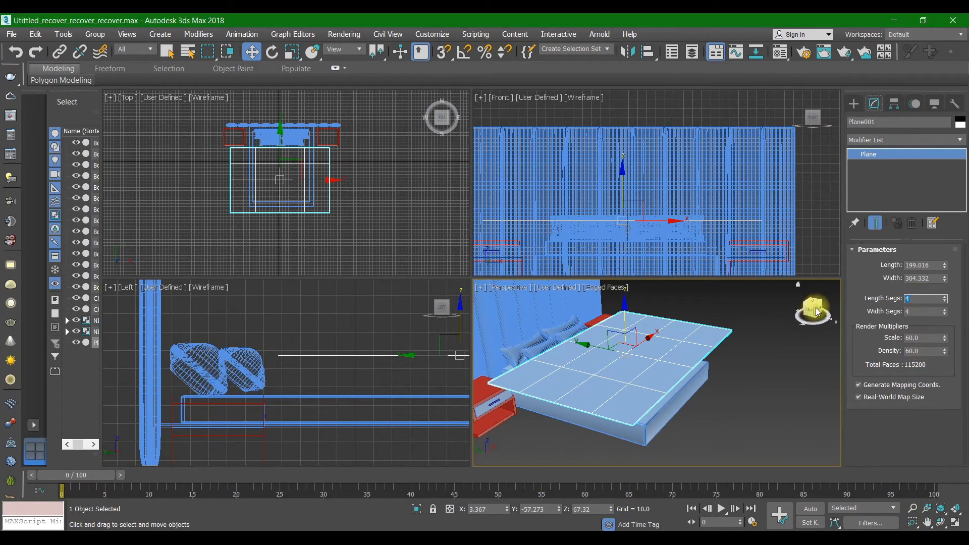
key(Tab)
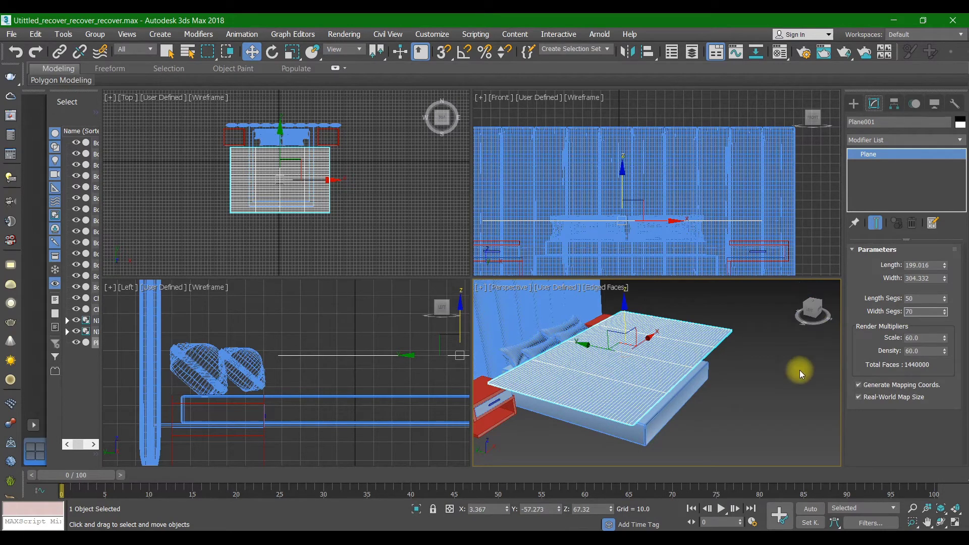
click(645, 372)
middle_drag(696, 369, 707, 373)
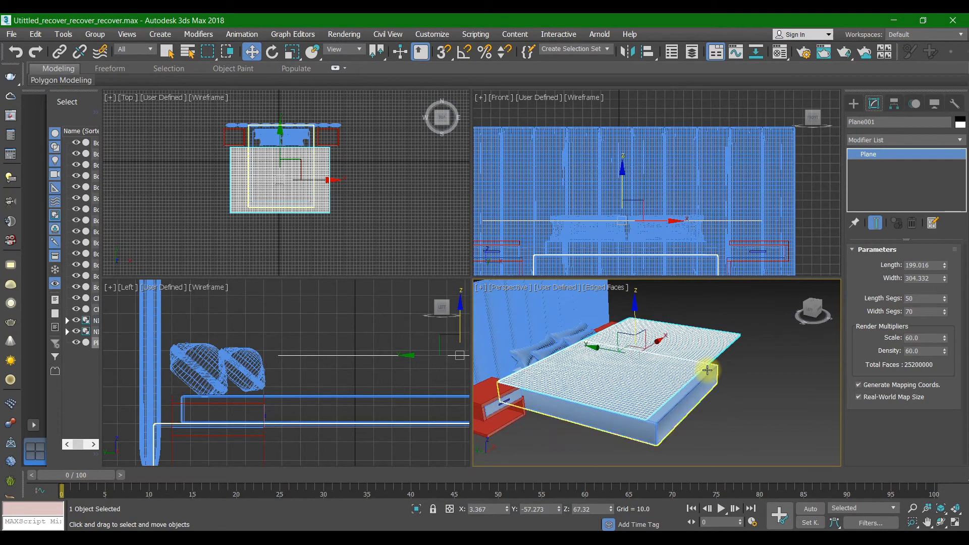
- Raise the plane to Z about 74 and scale it slightly narrower along X
drag(634, 318, 634, 314)
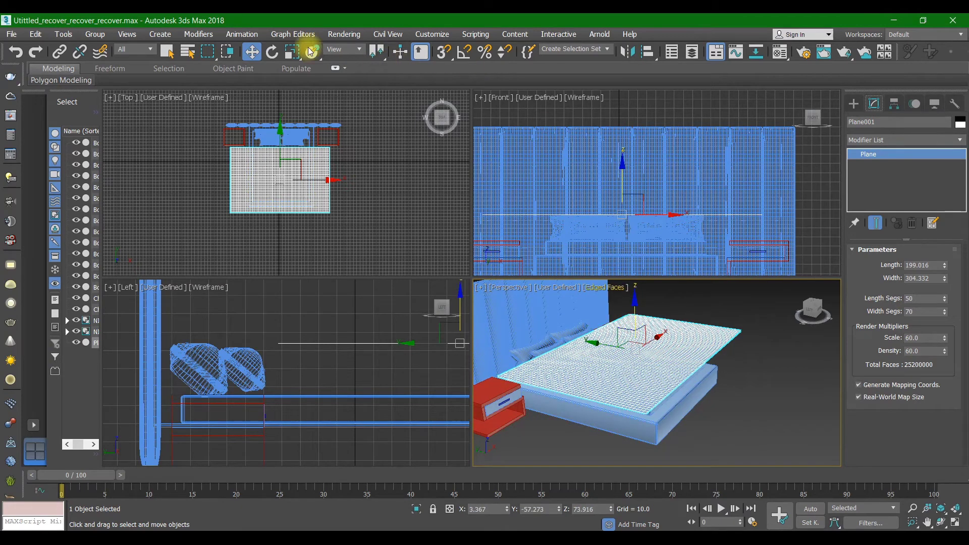
click(272, 52)
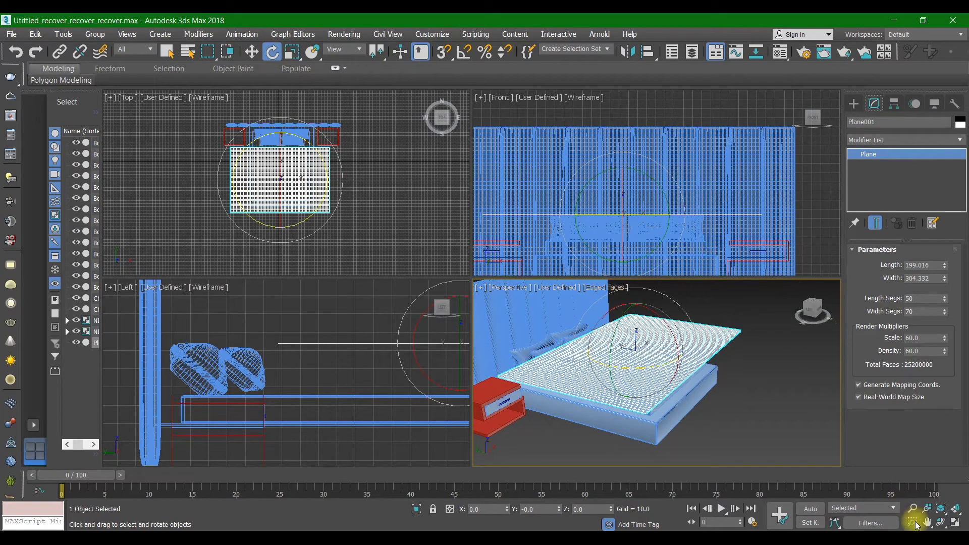
middle_drag(675, 399, 664, 404)
scroll(301, 205, up, 4)
middle_drag(302, 205, 319, 233)
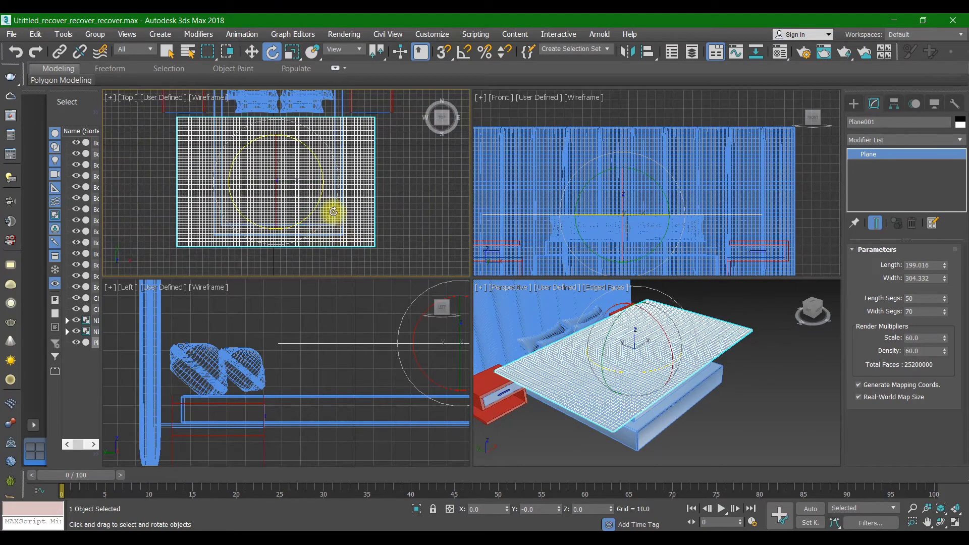
click(292, 51)
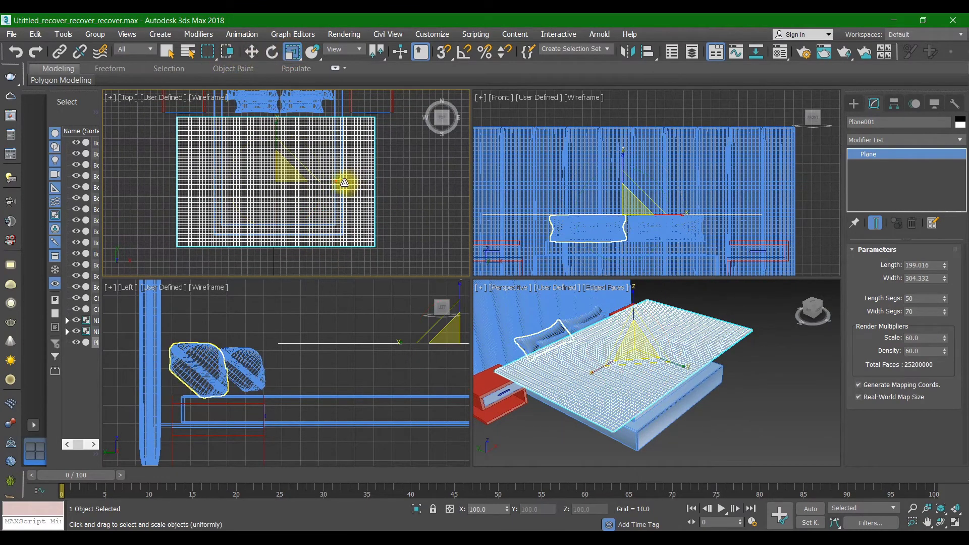
drag(335, 179, 339, 183)
- Shift the plane along X to about 13.5 and lift it higher above the mattress
key(w)
middle_drag(662, 361, 665, 372)
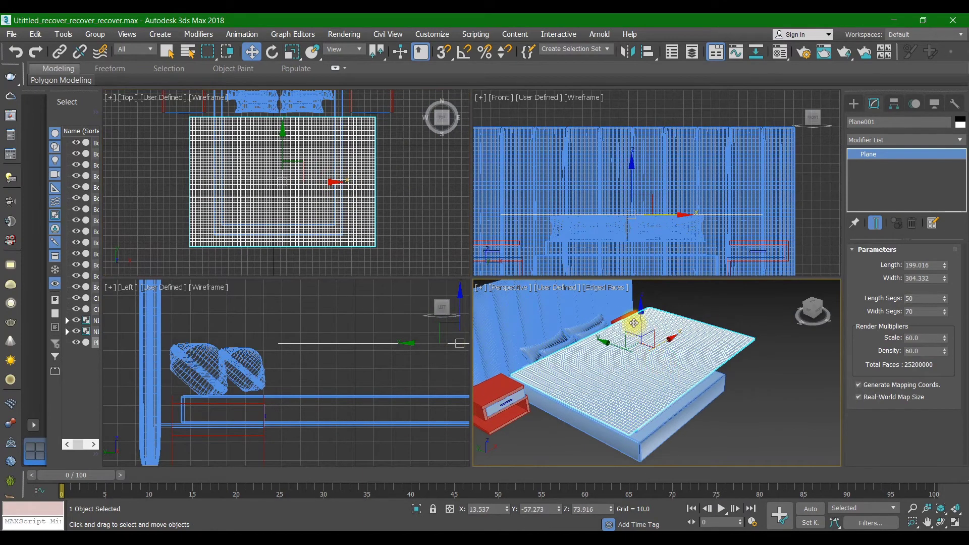
drag(634, 323, 633, 303)
- Tilt the plane about 20 degrees around X in the Left view so it slopes down toward the foot of the bed
click(272, 52)
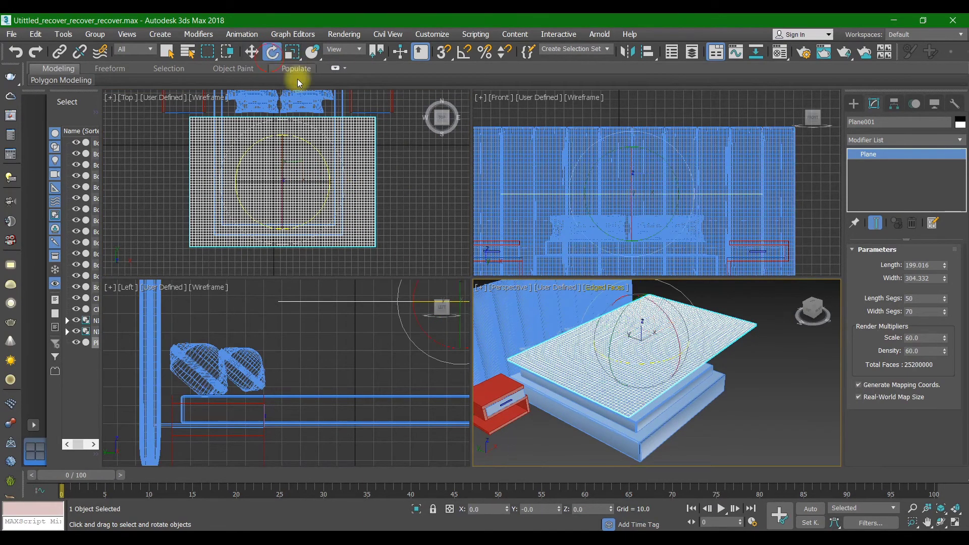
scroll(633, 199, down, 4)
scroll(313, 381, down, 6)
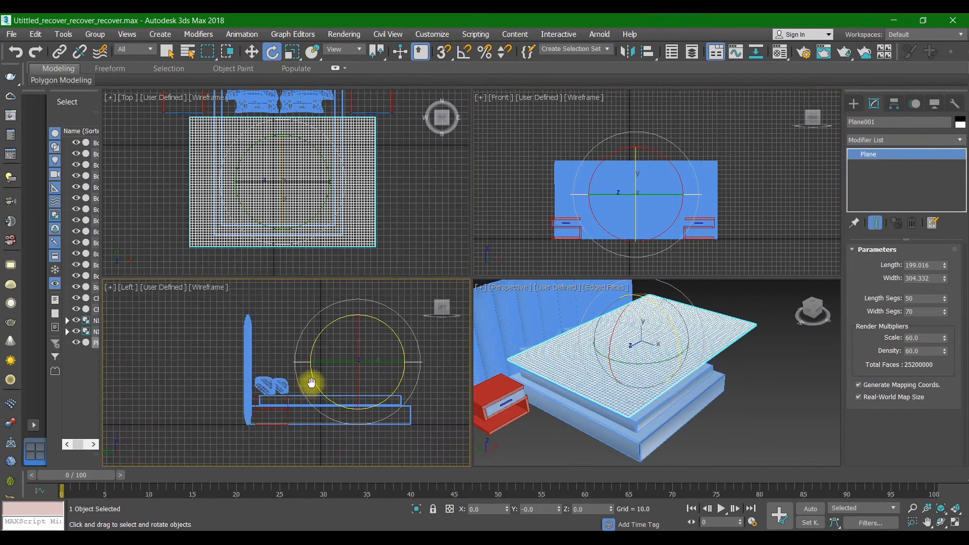
drag(410, 330, 419, 345)
alt+middle_drag(541, 394, 610, 368)
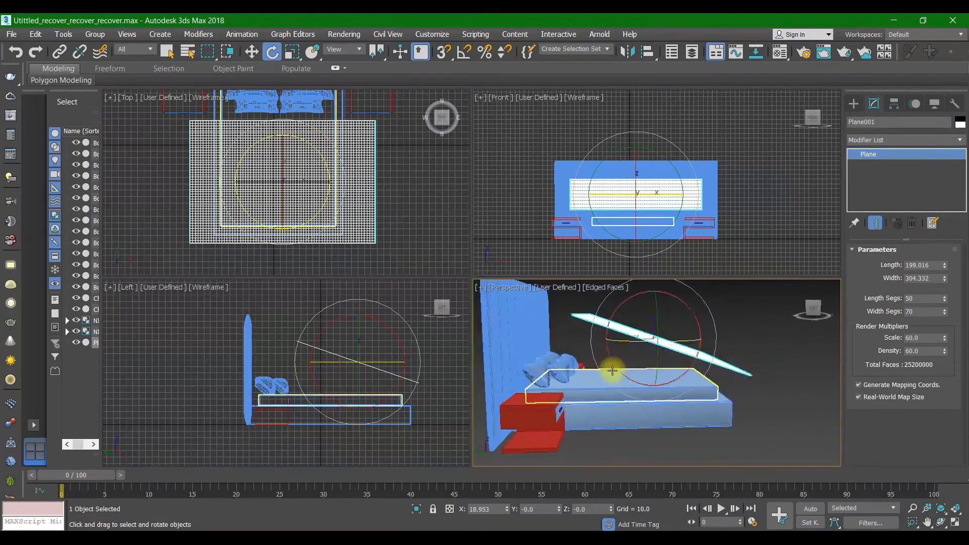
scroll(367, 361, up, 3)
scroll(364, 351, up, 1)
key(alt+w)
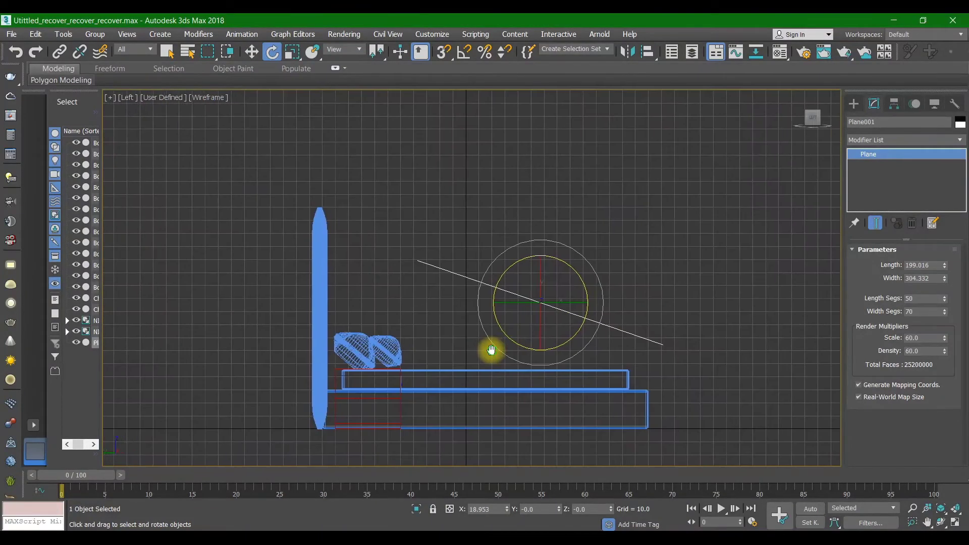
scroll(552, 303, up, 1)
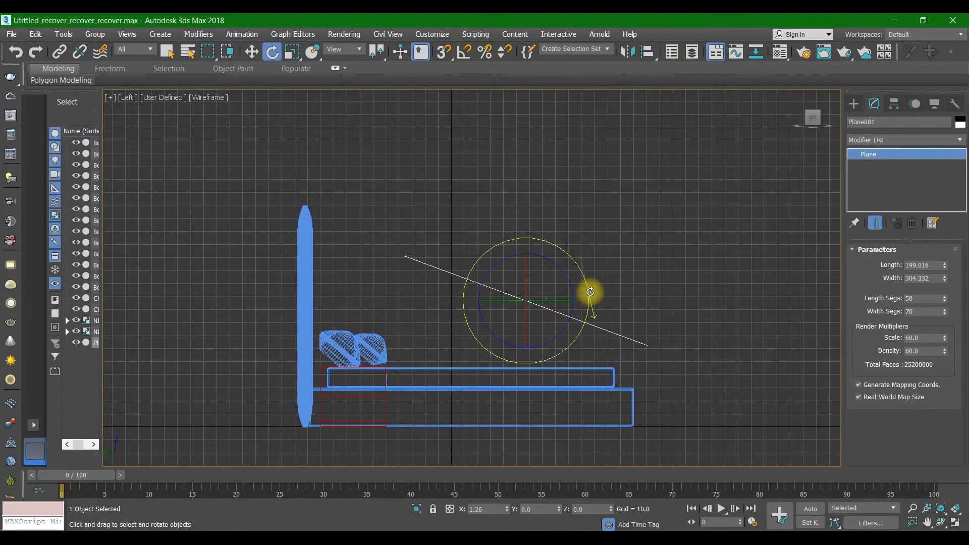
- Adjust the tilted plane's height above the bed to Z about 95
key(w)
drag(524, 265, 524, 275)
key(alt+w)
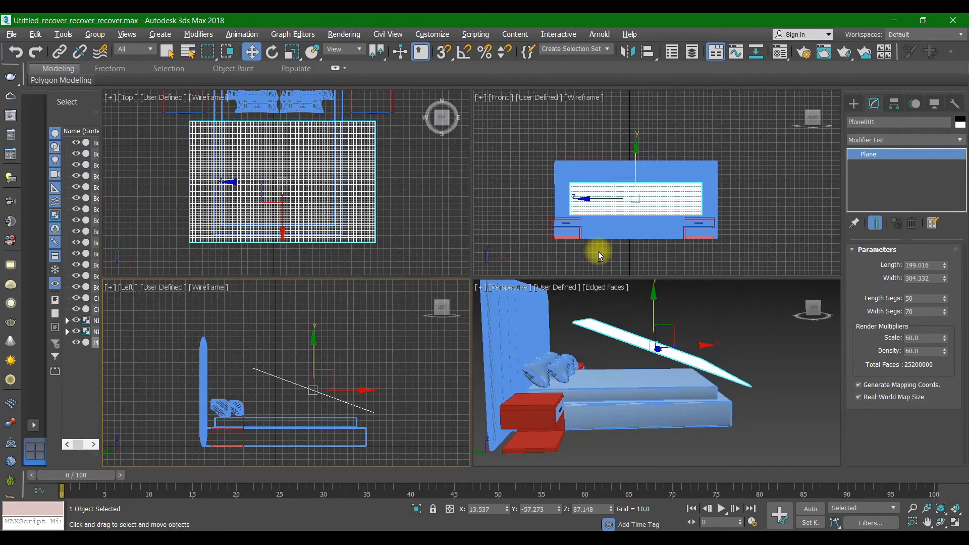
alt+middle_drag(693, 385, 686, 386)
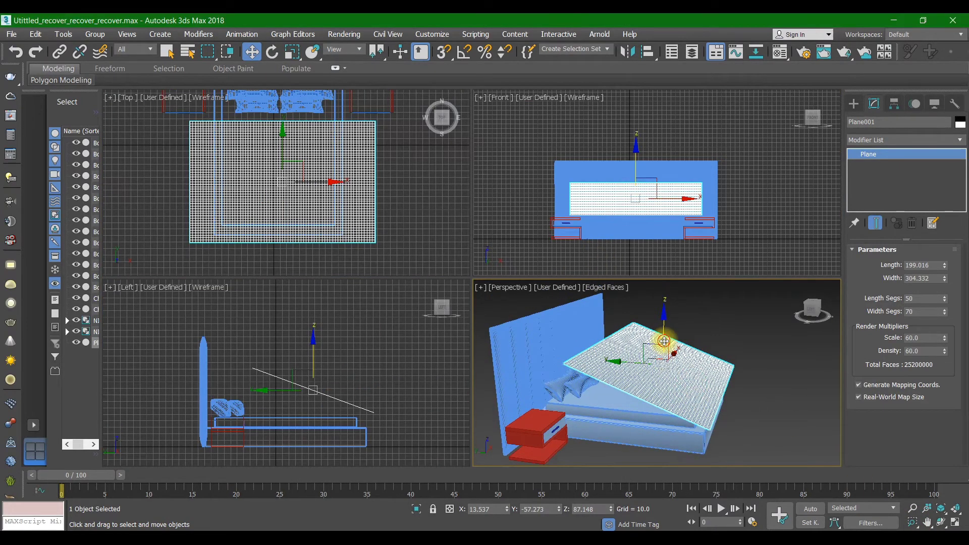
drag(664, 341, 664, 337)
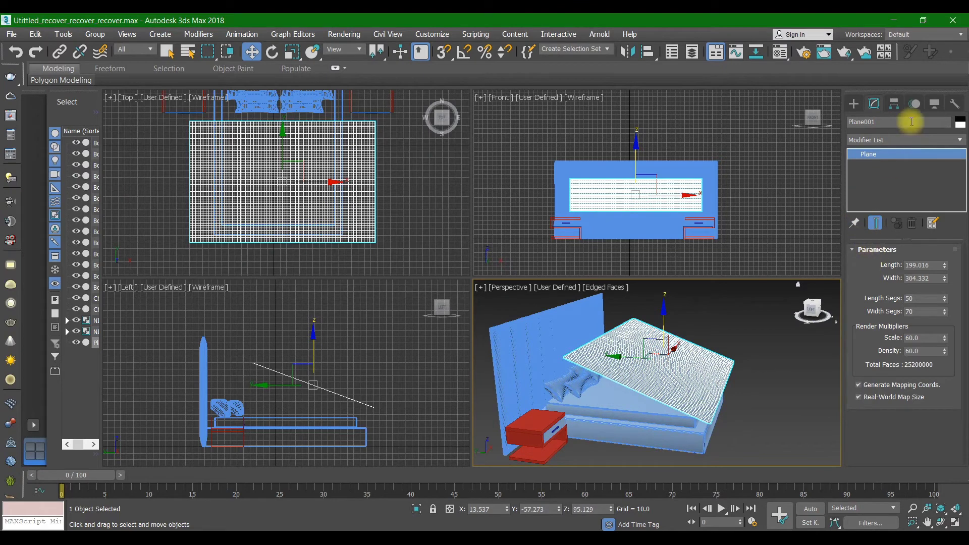
- Add a Shell modifier and a Cloth modifier to the tilted plane
click(886, 141)
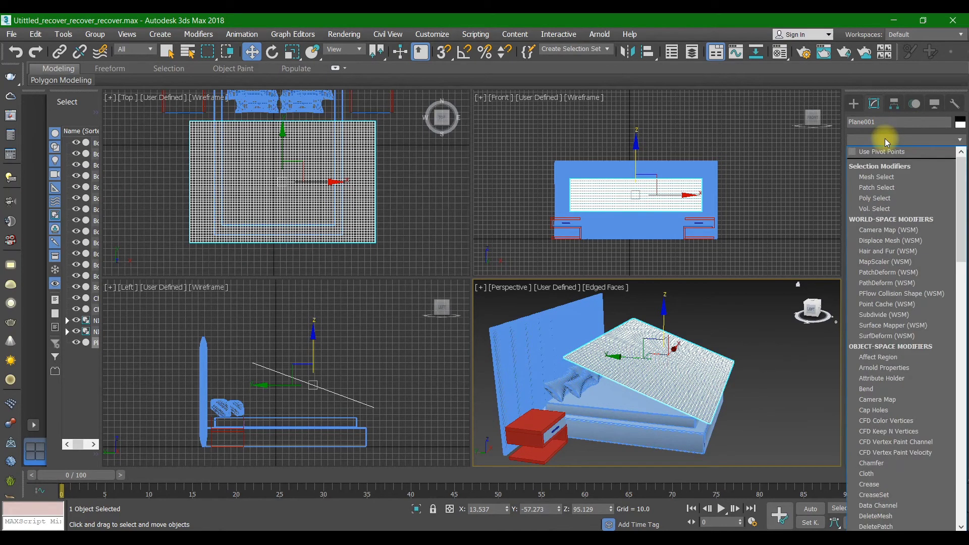
text(sh)
key(Return)
click(885, 139)
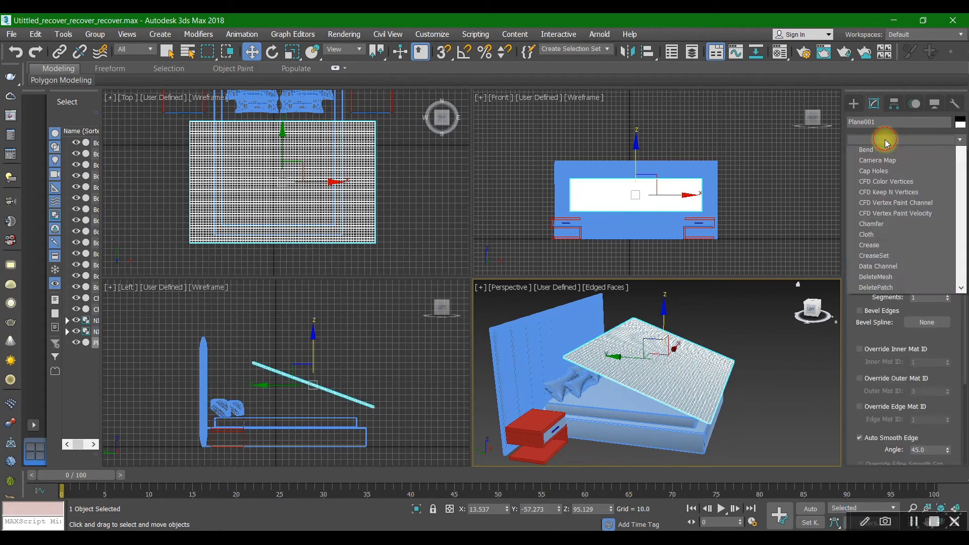
text(cl)
key(Return)
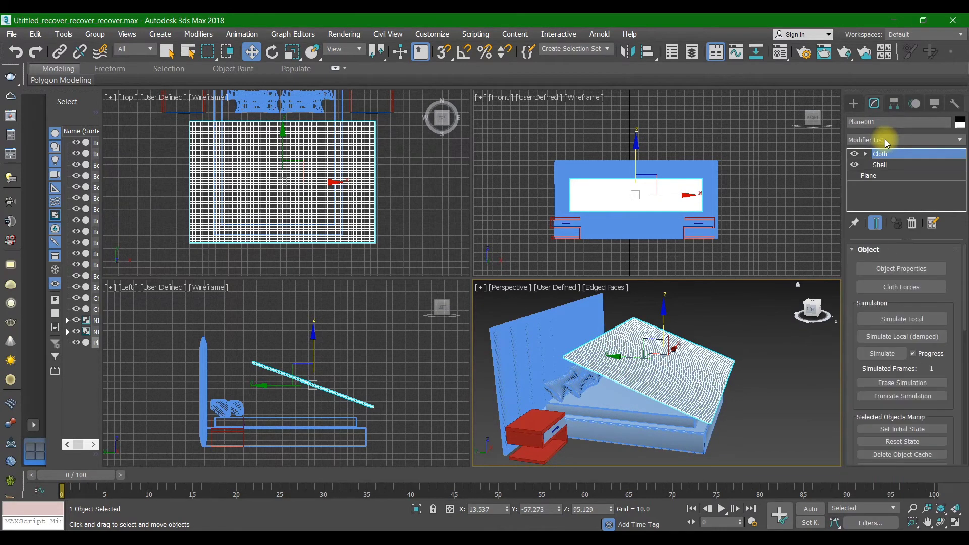
- Define Plane001 as Cloth in the simulation's object properties, with the Cotton preset and a pressure of 5
click(891, 267)
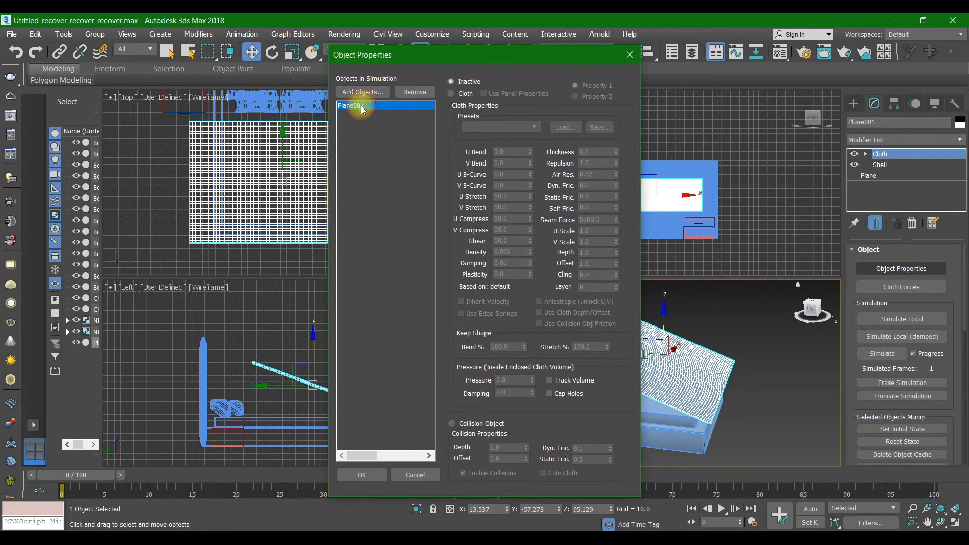
click(463, 96)
click(474, 127)
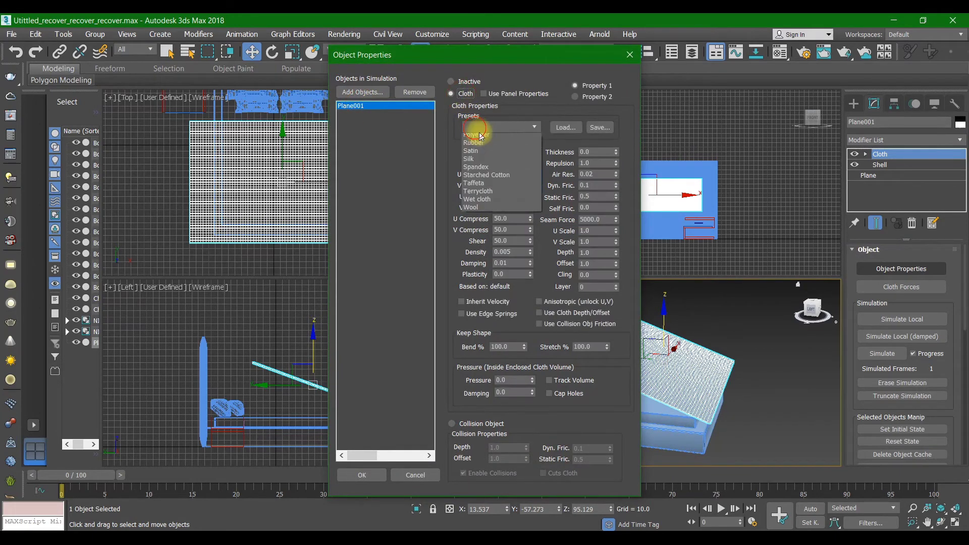
click(482, 154)
click(516, 380)
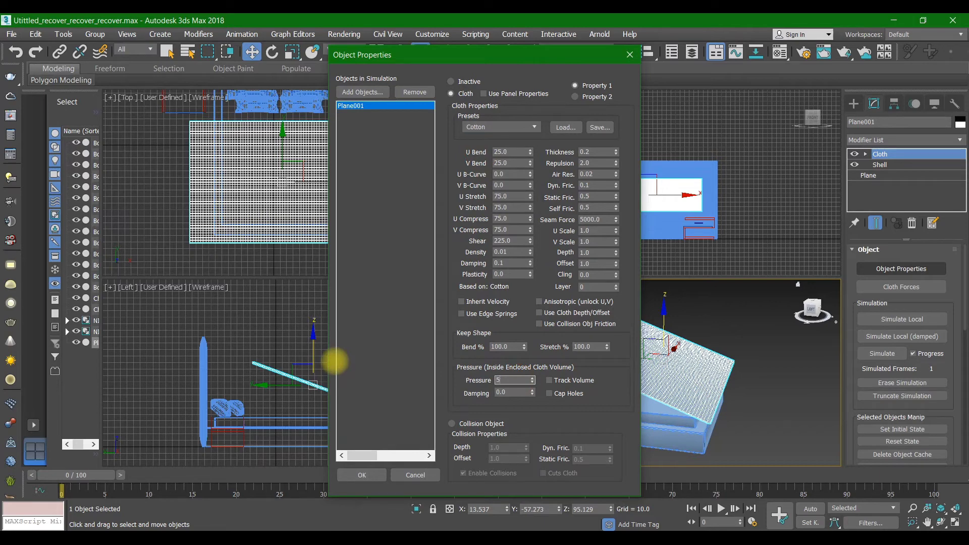
- Add ChamferBox001 and ChamferBox002 to the cloth simulation as collision objects
click(363, 93)
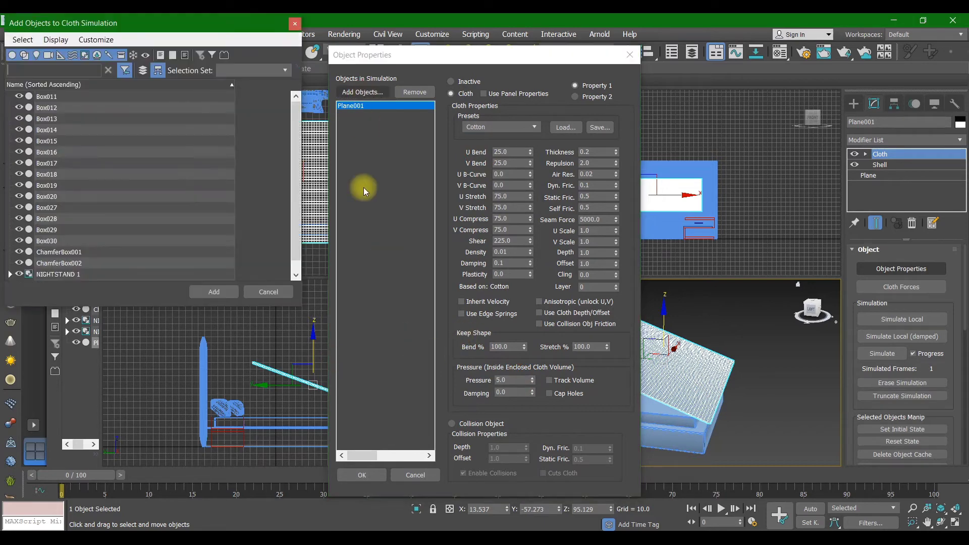
scroll(137, 212, down, 1)
click(107, 241)
ctrl+click(88, 252)
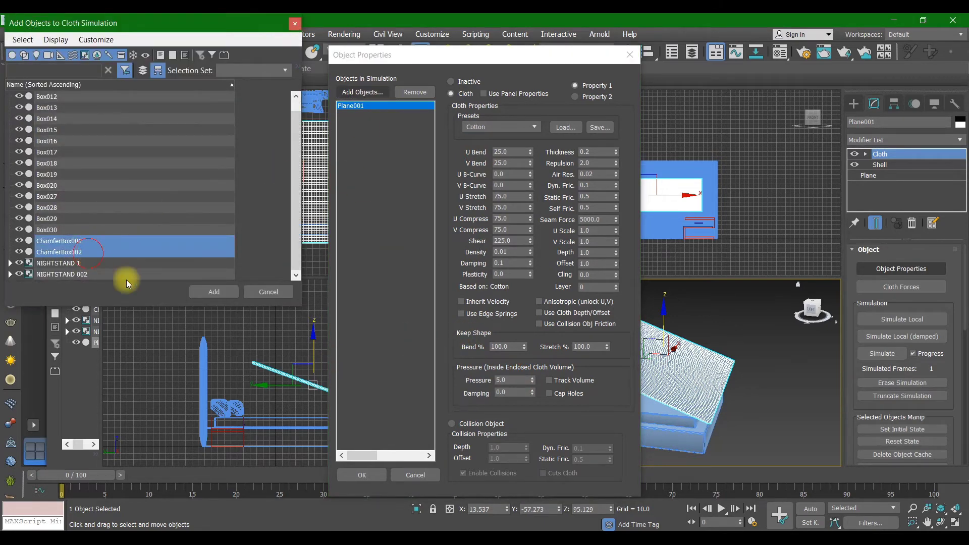
click(207, 293)
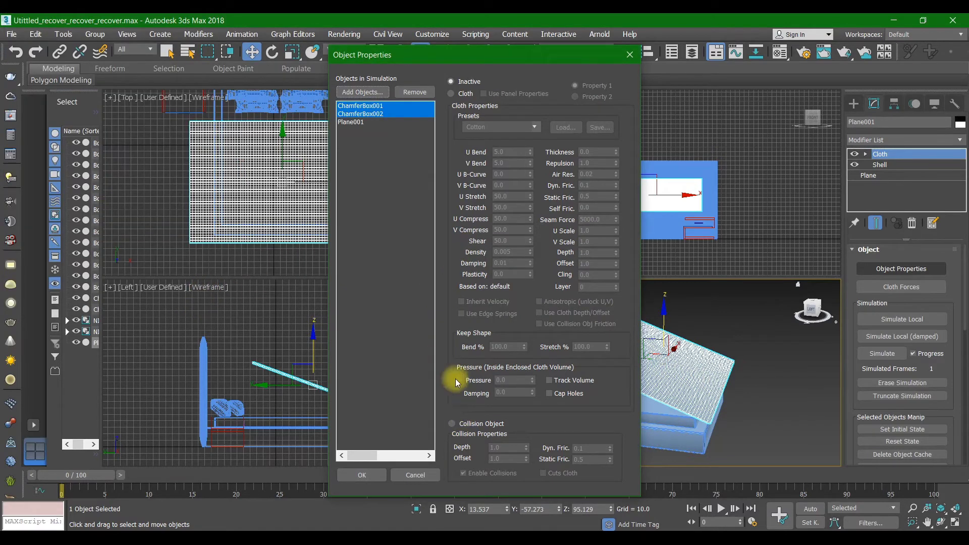
click(466, 426)
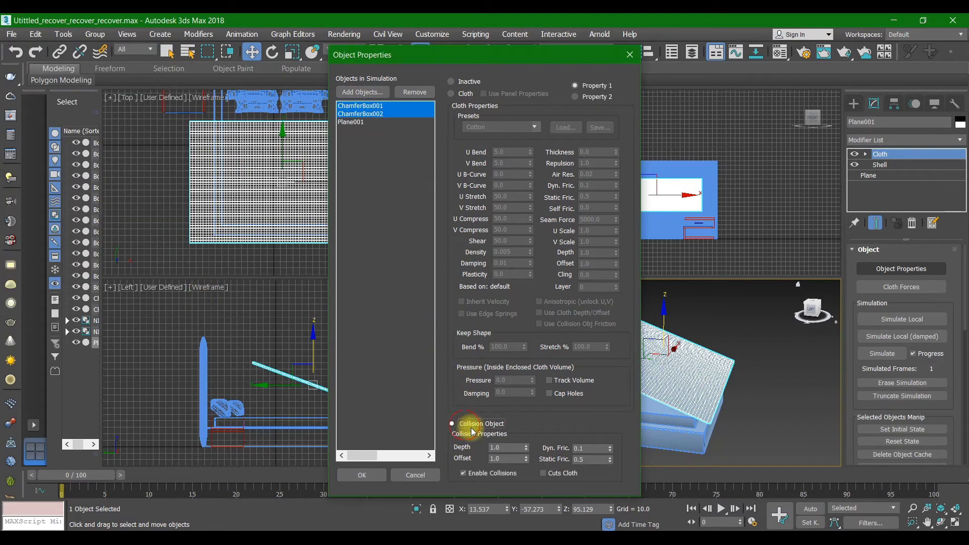
- Accept the cloth object properties and run the local simulation until the plane drapes over the bed
click(362, 476)
scroll(699, 416, down, 3)
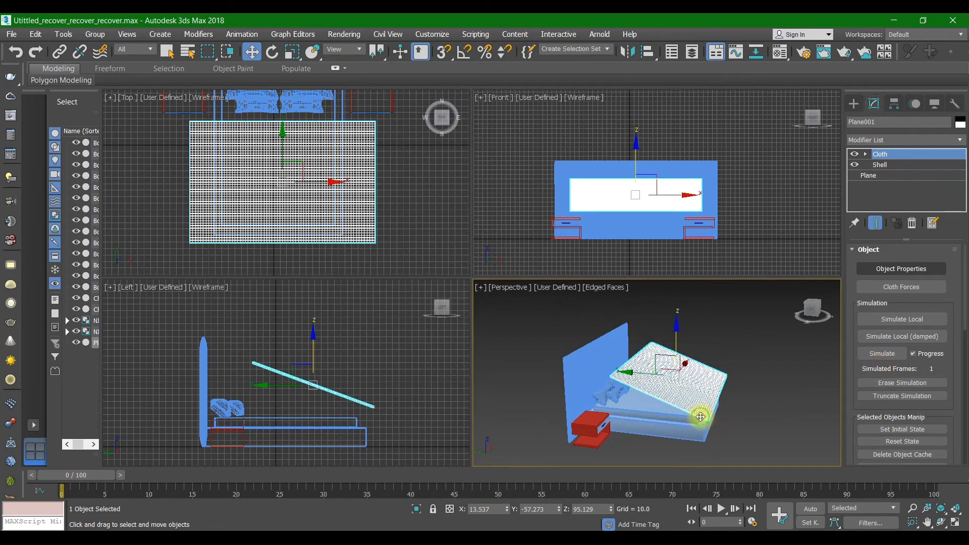
scroll(908, 376, down, 15)
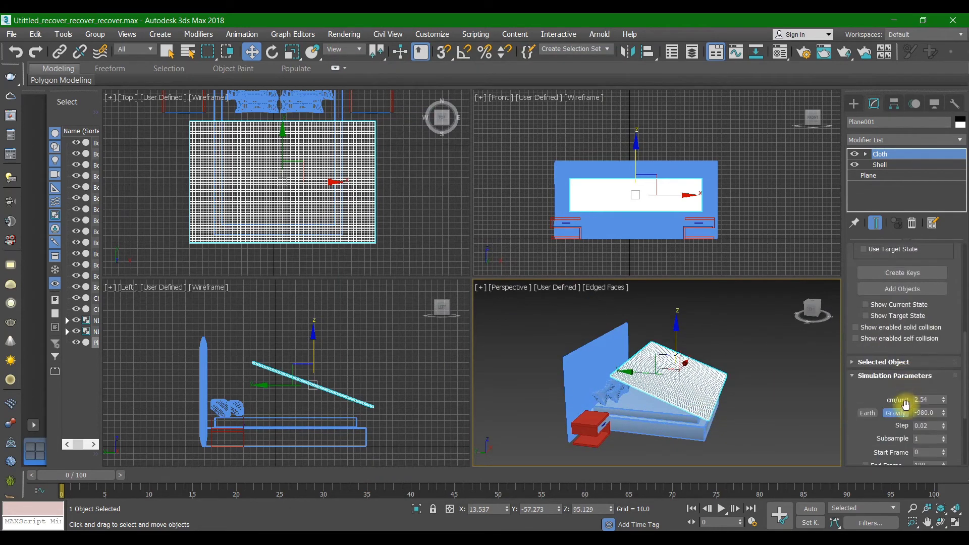
scroll(901, 373, up, 5)
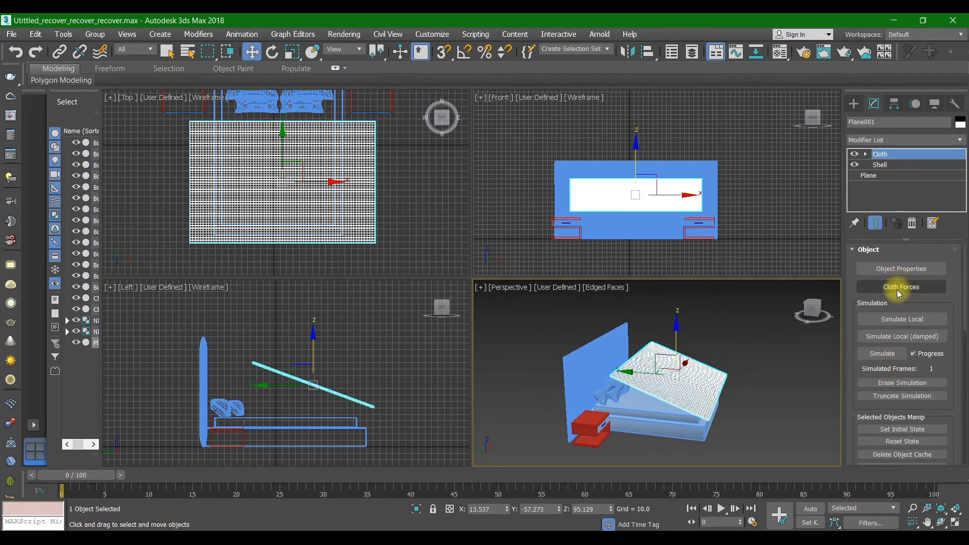
click(901, 319)
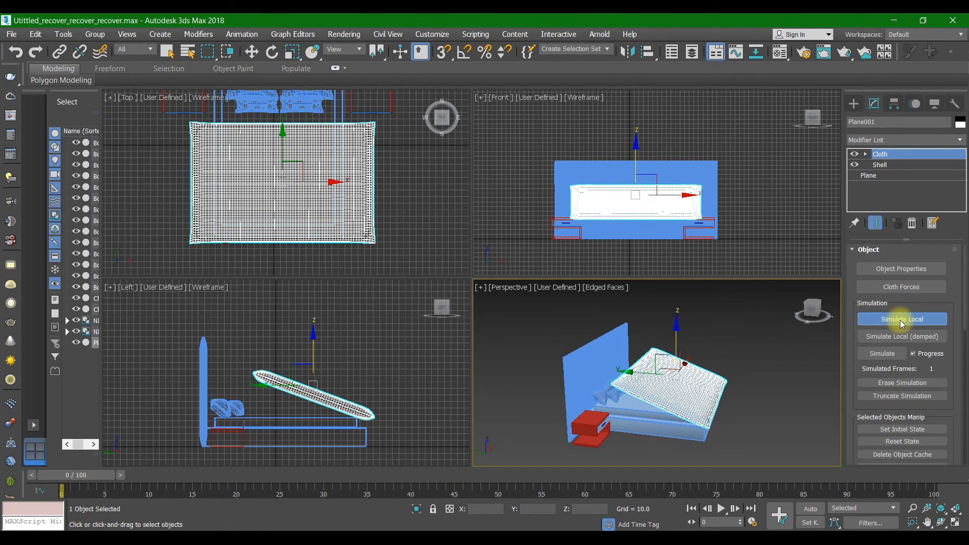
scroll(696, 400, up, 5)
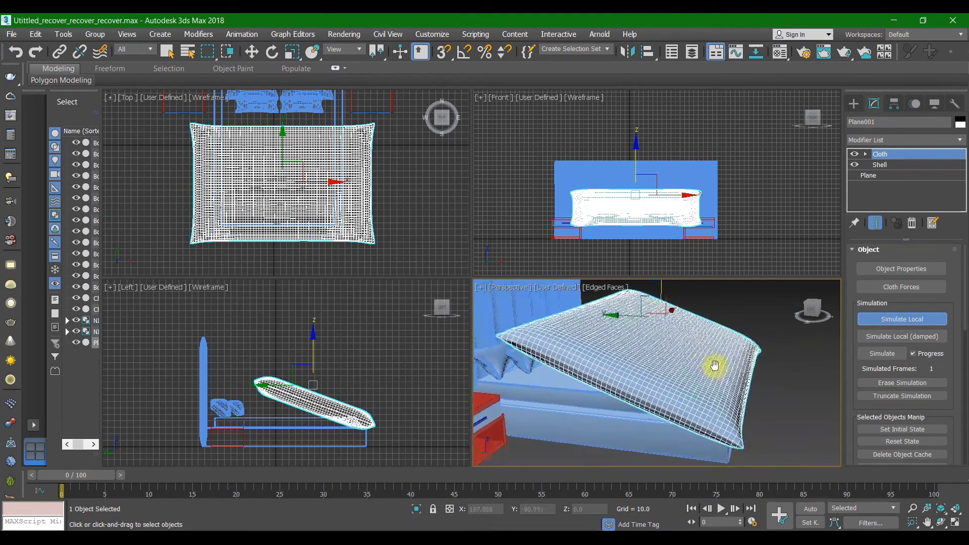
click(902, 323)
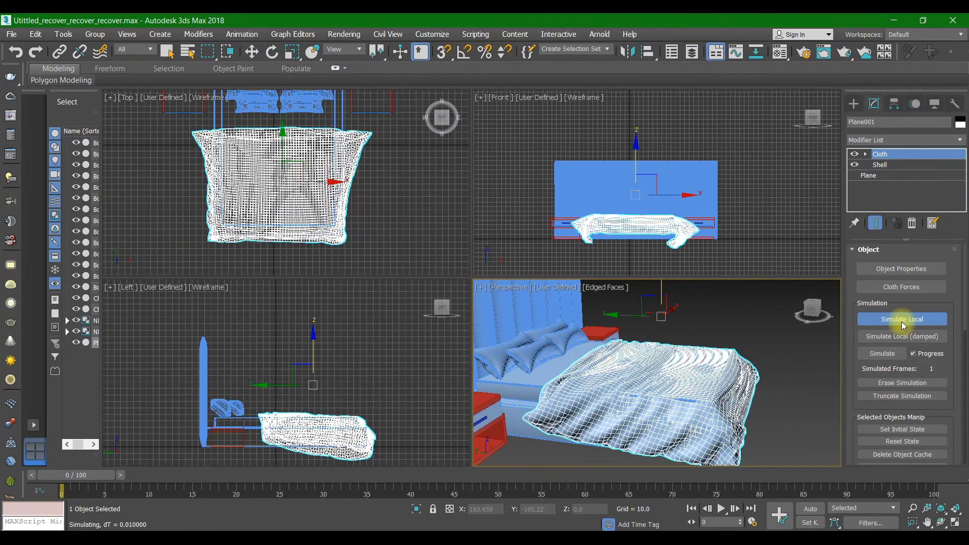
click(902, 326)
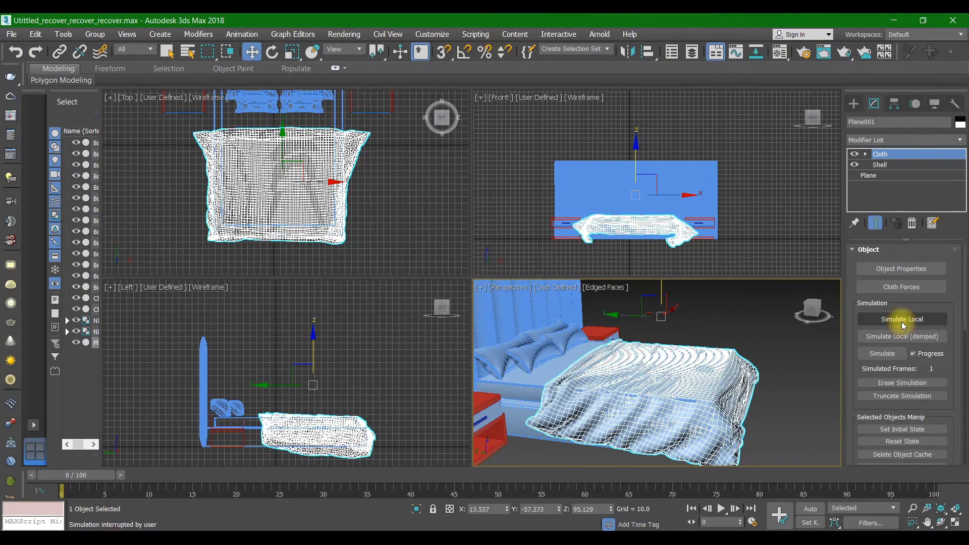
- Examine the draped blanket's folds and its fit over the bed from several angles
scroll(748, 366, down, 3)
alt+middle_drag(747, 366, 673, 360)
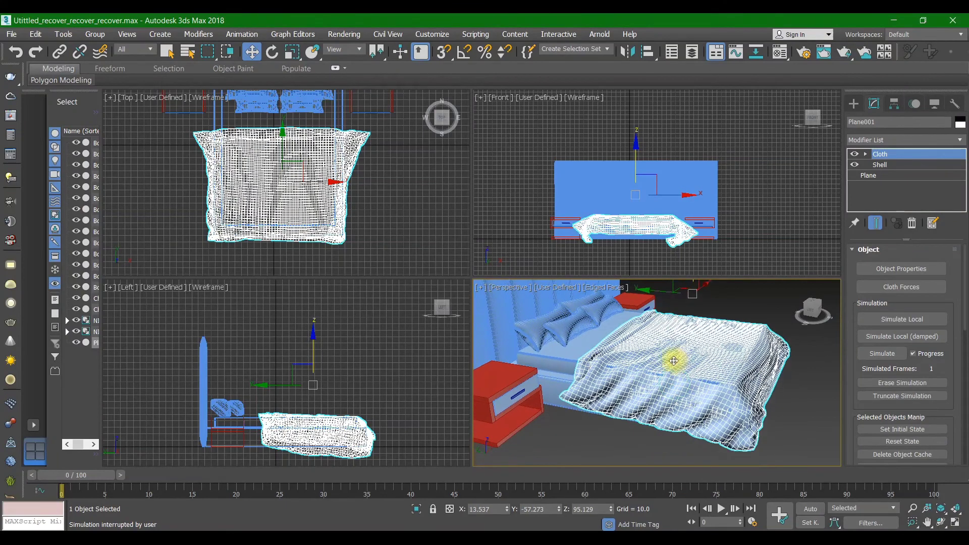
alt+middle_drag(741, 399, 699, 394)
scroll(659, 366, up, 3)
scroll(659, 366, down, 3)
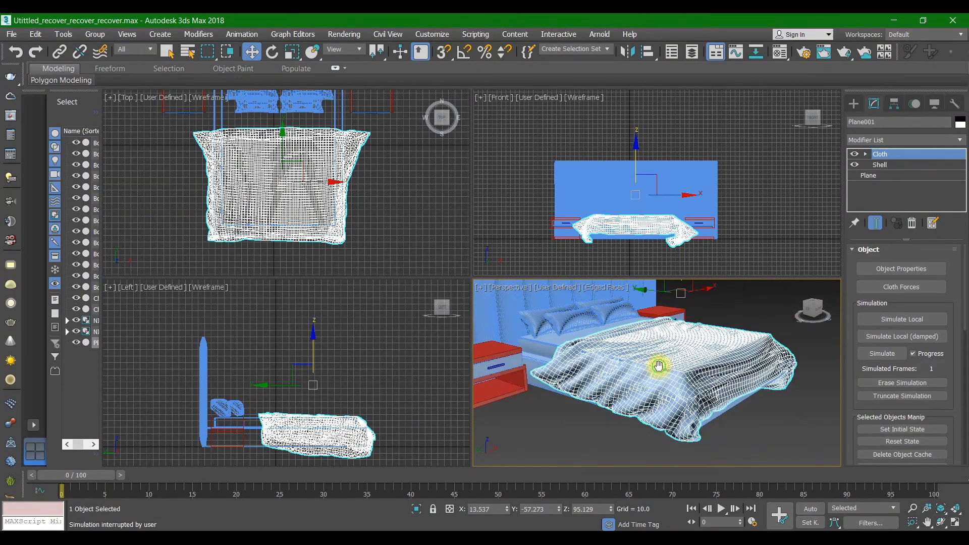
alt+middle_drag(683, 362, 684, 363)
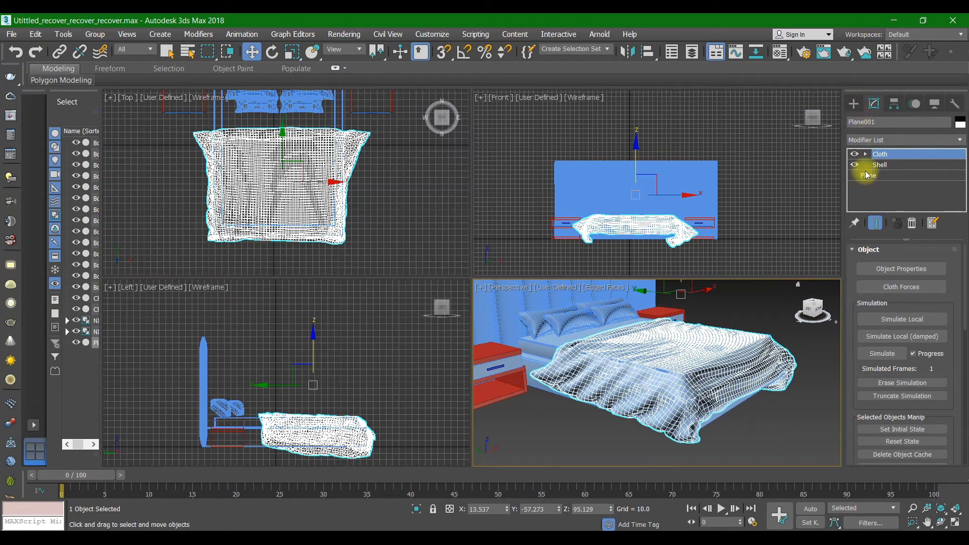
alt+middle_drag(660, 368, 675, 424)
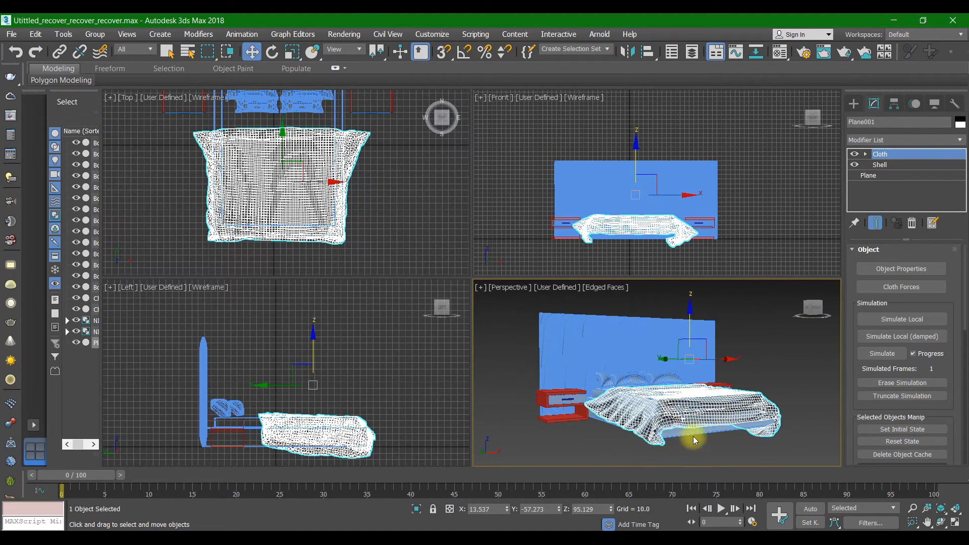
alt+middle_drag(605, 410, 674, 382)
scroll(596, 380, down, 3)
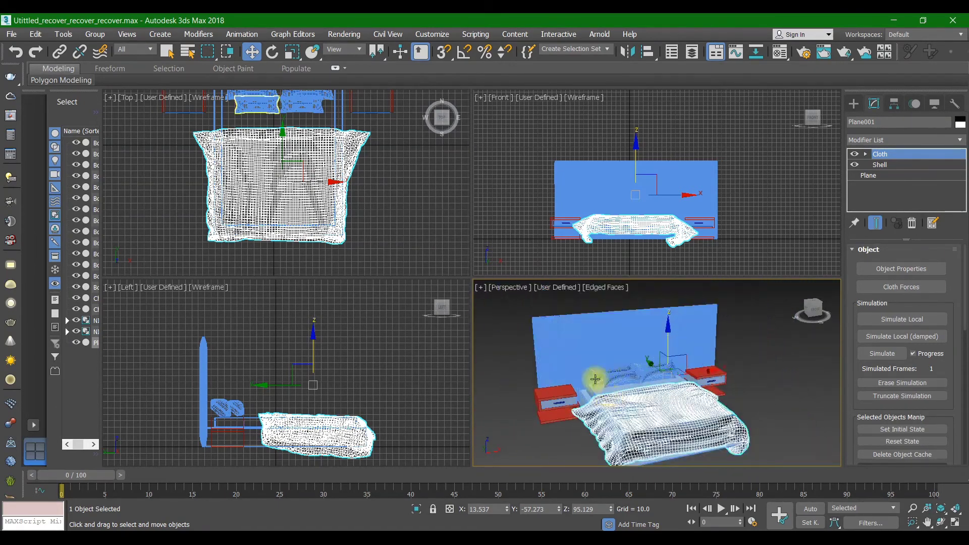
- Shift all the headboard panels slightly along X in the front view to centre them behind the bed
scroll(534, 341, down, 3)
drag(683, 308, 519, 346)
scroll(610, 210, up, 3)
middle_drag(666, 206, 678, 204)
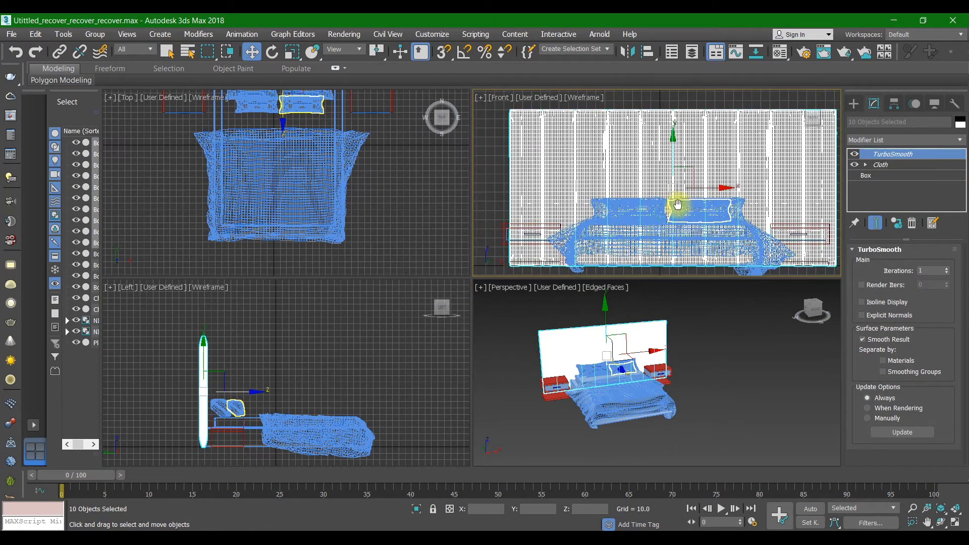
drag(720, 189, 714, 189)
scroll(693, 209, down, 5)
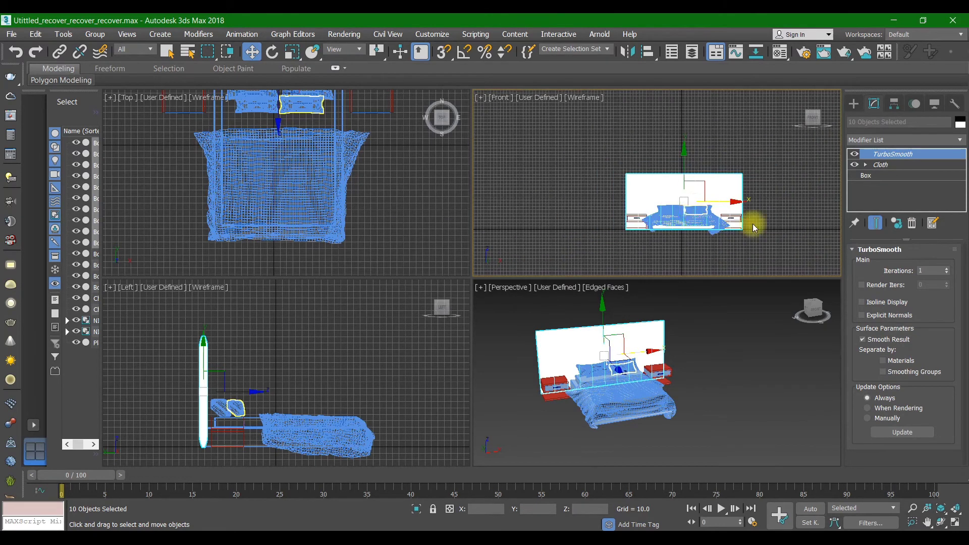
click(779, 223)
scroll(597, 396, up, 5)
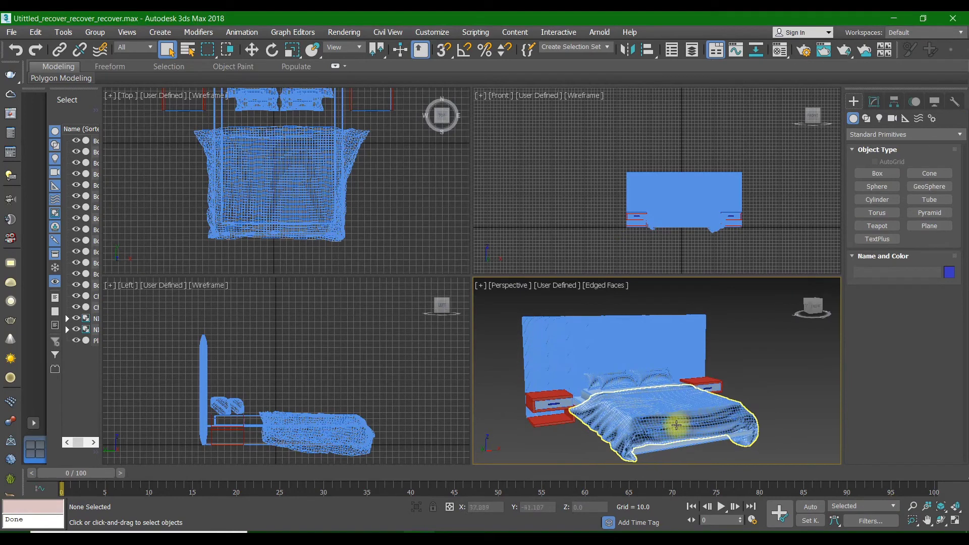
- Apply the dark shiny VRayMtl material to the headboard panels and turn off edged faces in the perspective view
middle_drag(645, 400, 630, 401)
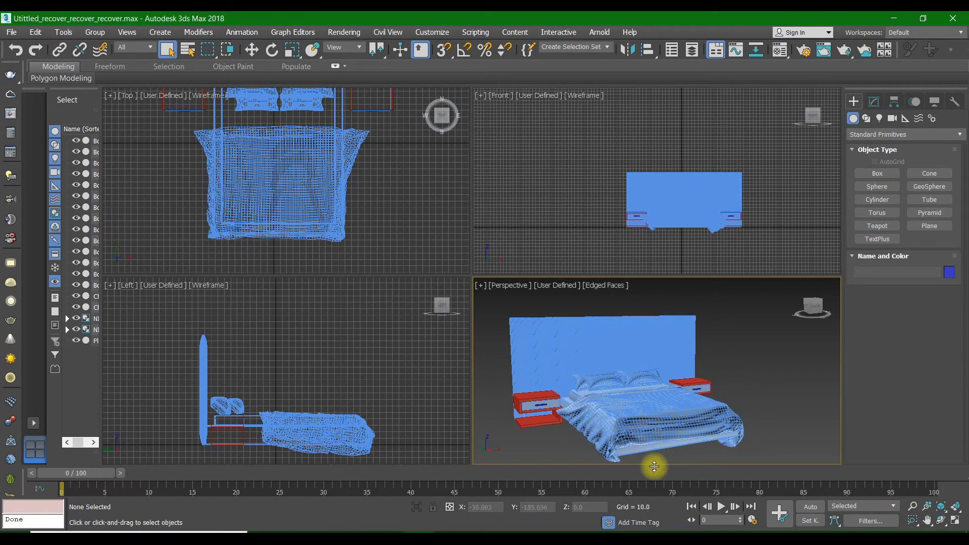
middle_drag(591, 438, 581, 428)
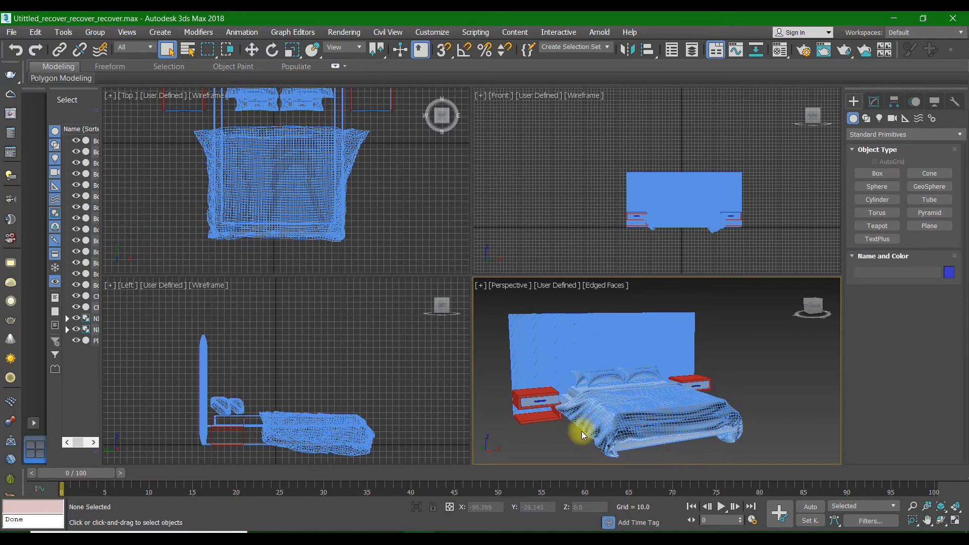
key(m)
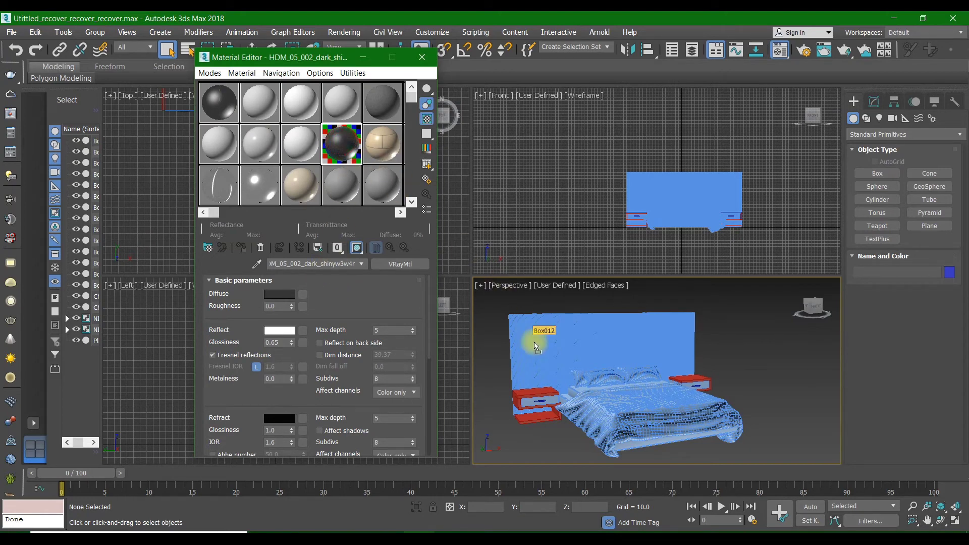
scroll(533, 342, up, 10)
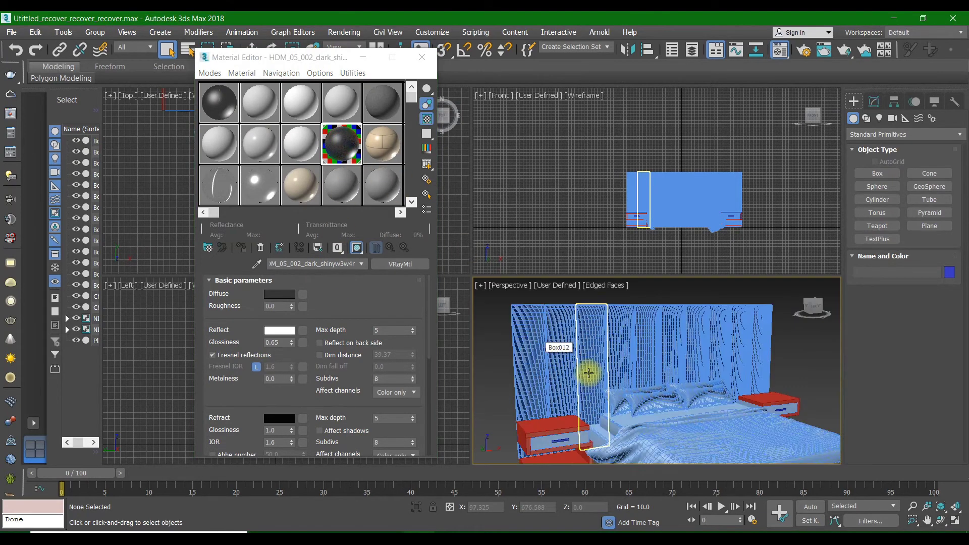
scroll(603, 378, down, 10)
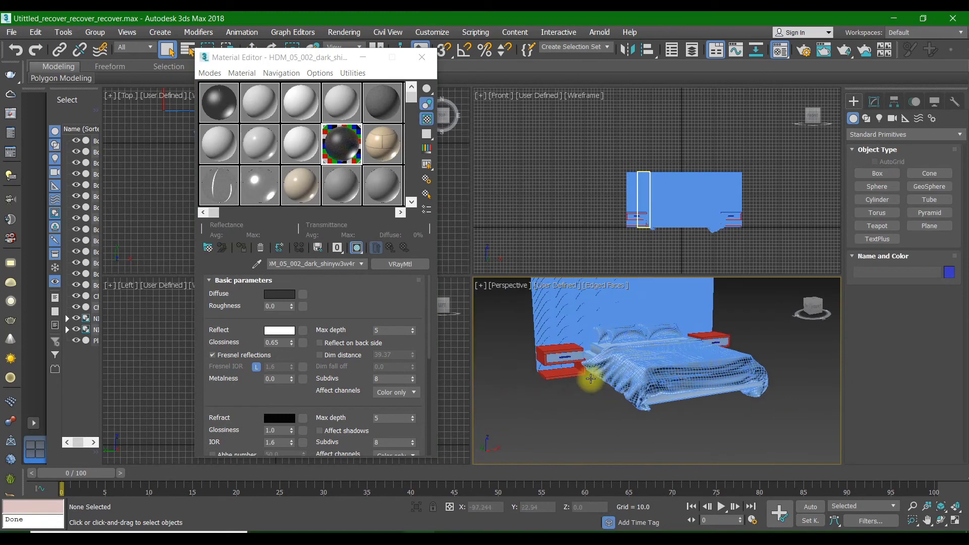
click(591, 285)
click(631, 409)
mouse_move(600, 353)
middle_down()
mouse_move(588, 348)
mouse_move(586, 361)
middle_up()
scroll(560, 378, up, 10)
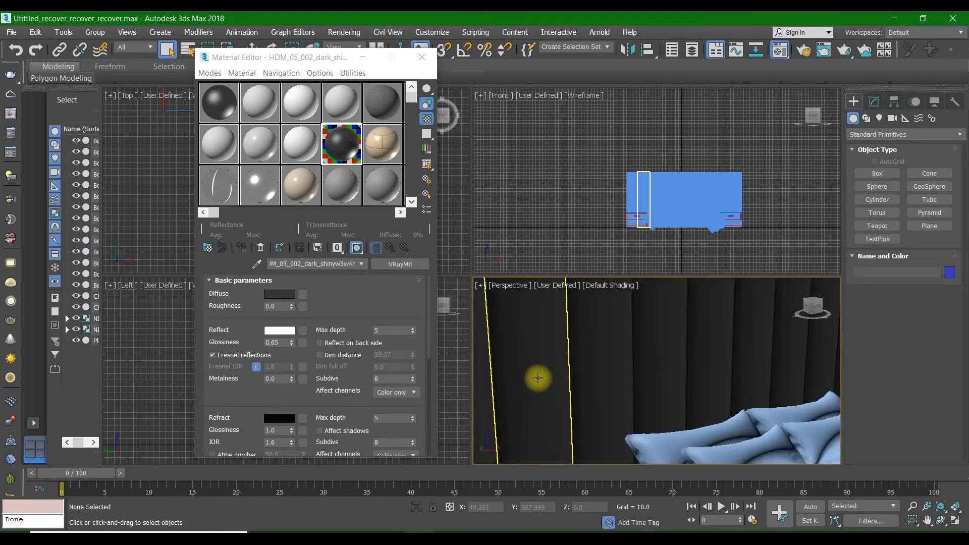
scroll(537, 378, down, 10)
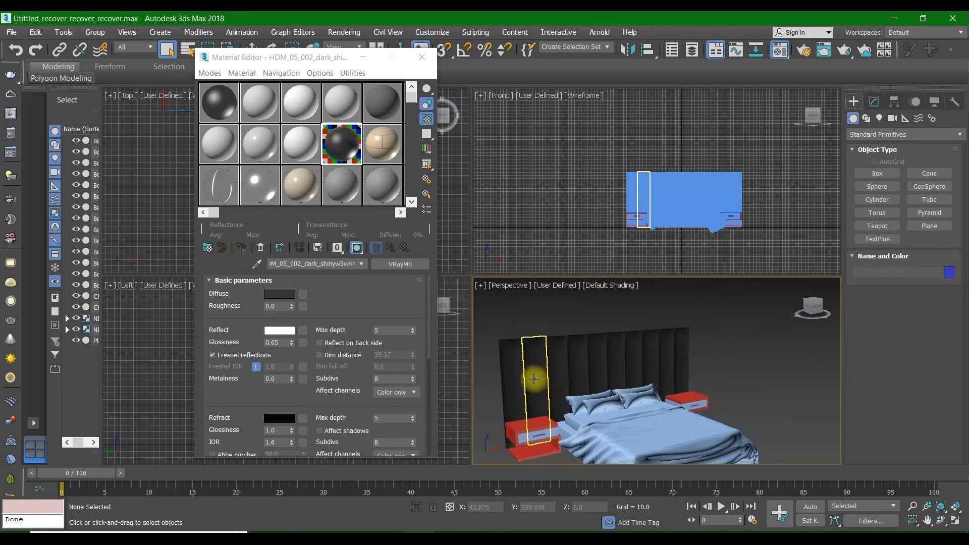
click(517, 374)
ctrl+click(535, 371)
ctrl+click(556, 368)
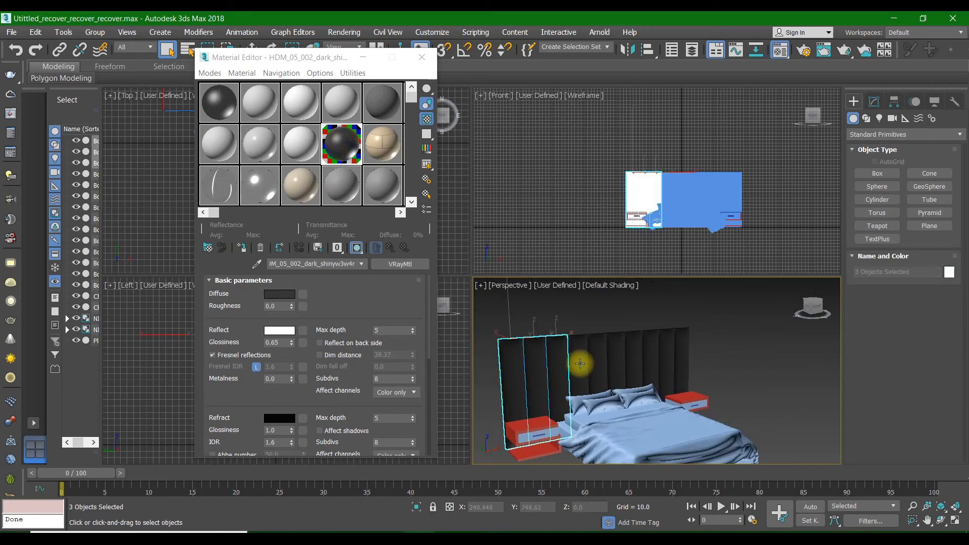
ctrl+click(578, 366)
ctrl+click(598, 355)
ctrl+click(616, 353)
ctrl+click(634, 351)
ctrl+click(651, 348)
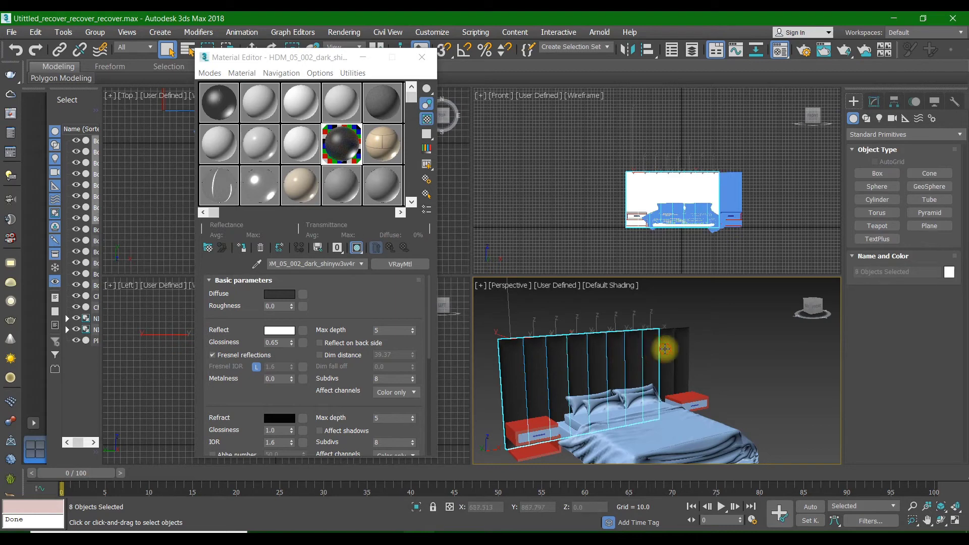
ctrl+click(667, 347)
- Add a UVW Map modifier to the leftmost headboard panel, using Box mapping with real-world map size disabled
click(514, 356)
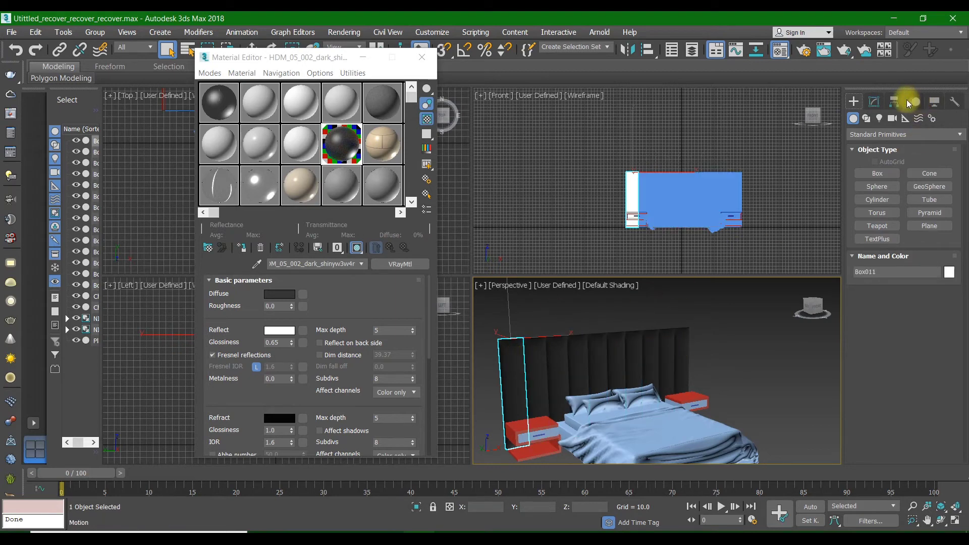
click(874, 102)
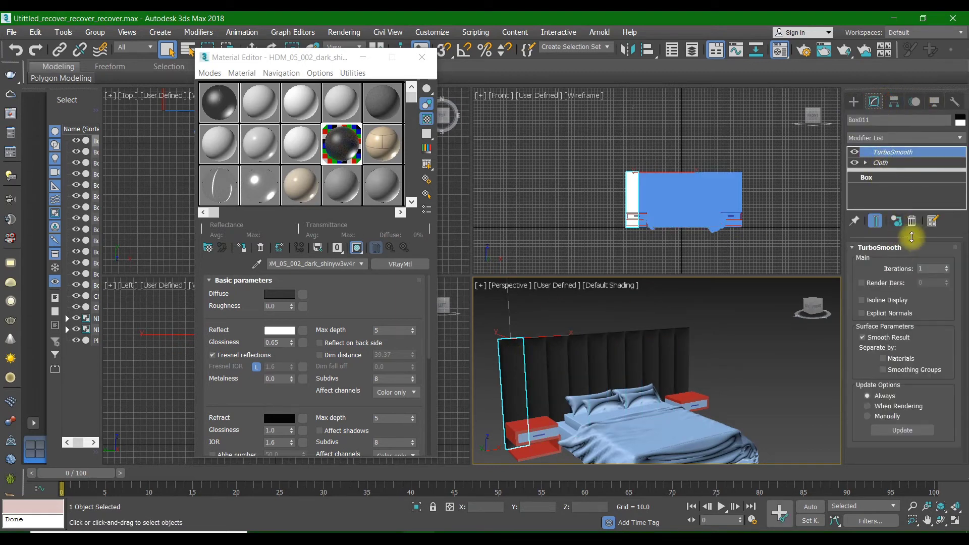
click(918, 140)
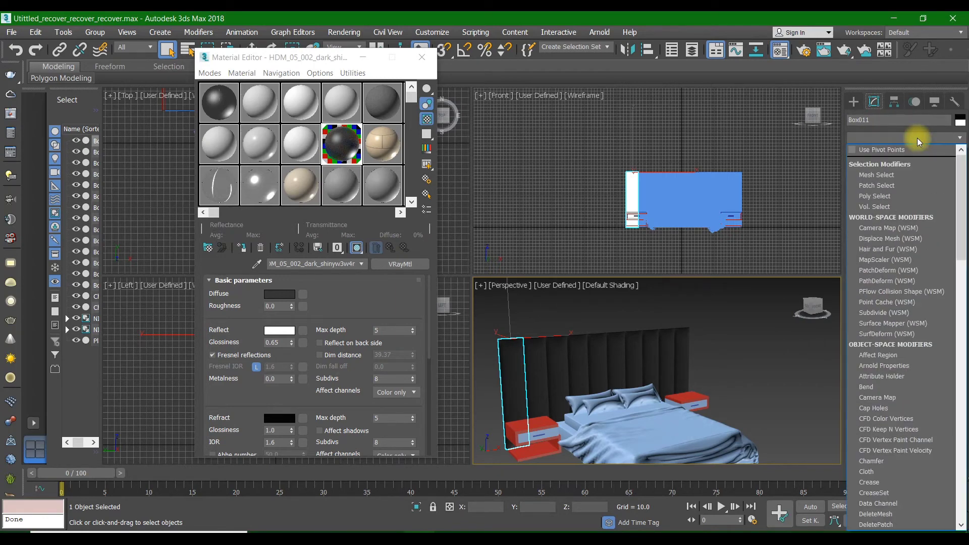
text(uv)
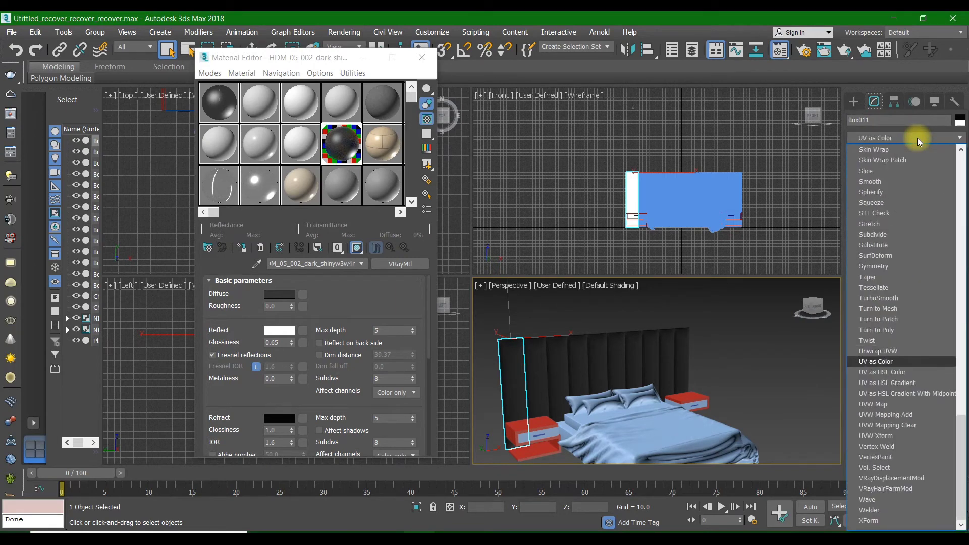
key(Down)
key(Down)
key(Down)
key(Down)
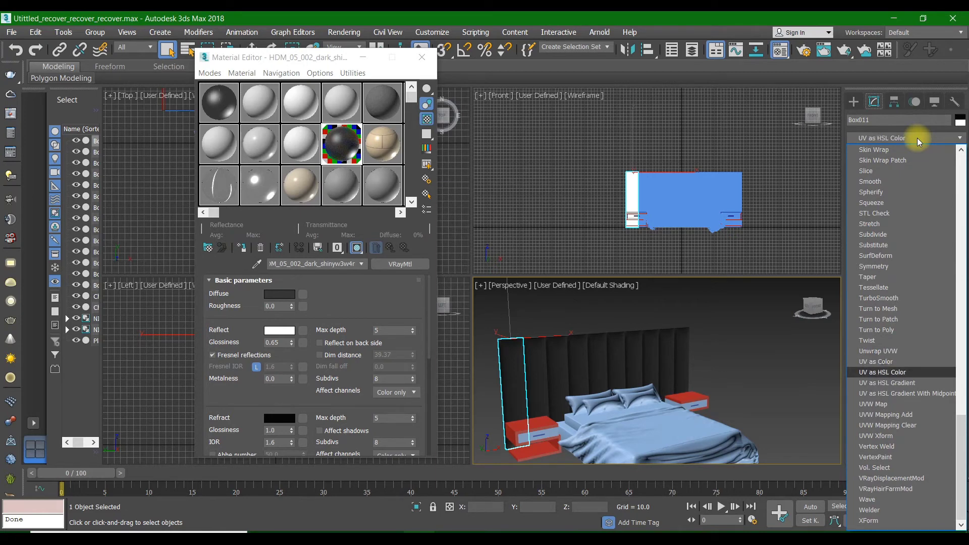
key(Return)
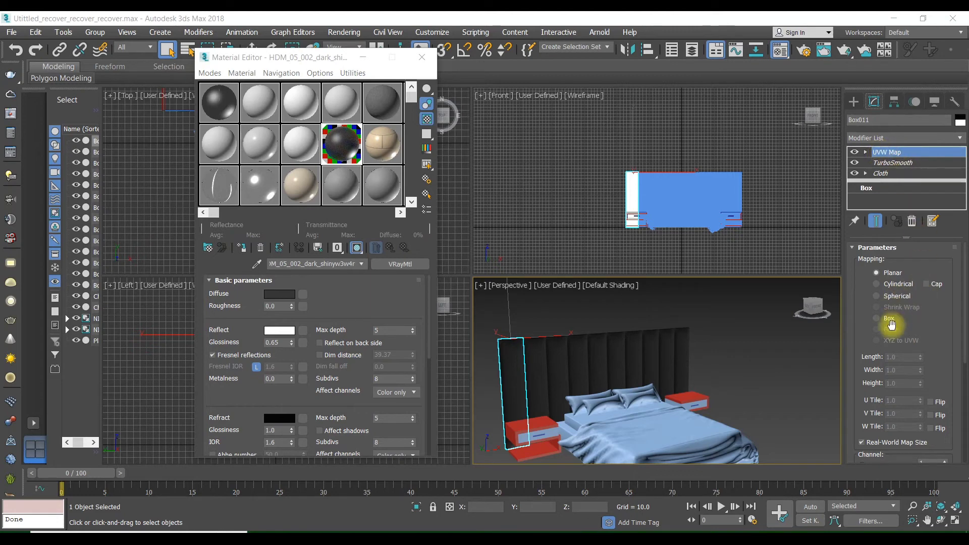
click(886, 322)
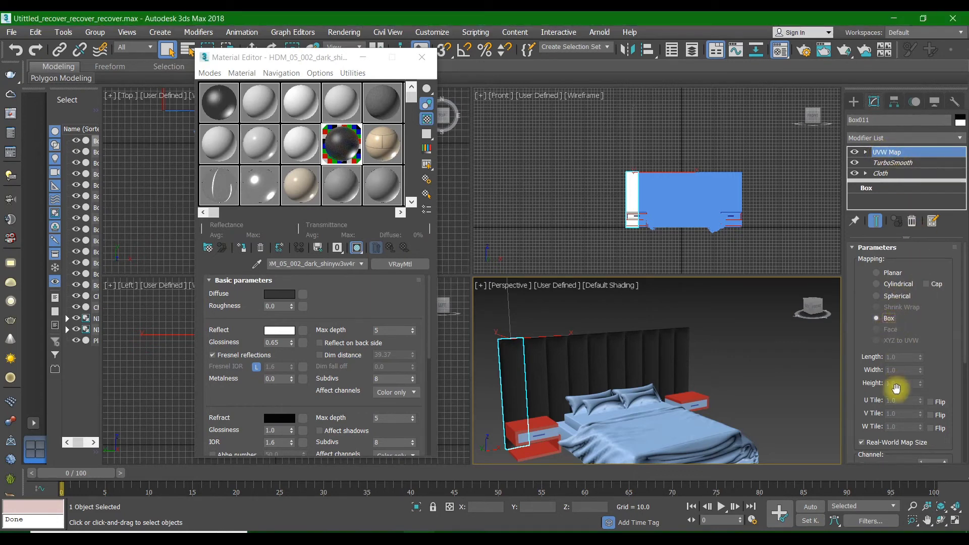
click(882, 447)
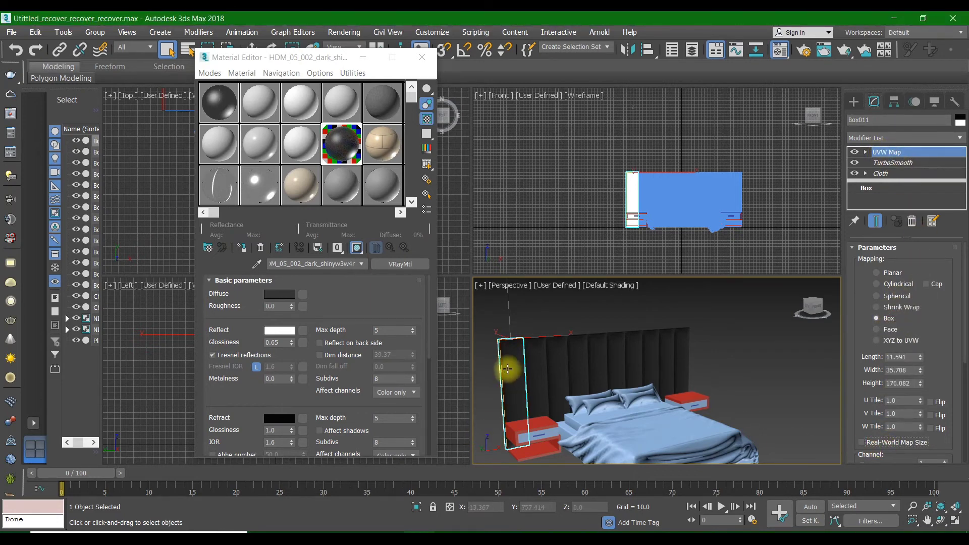
- Add a UVW Map modifier to the nine remaining headboard panels, using Box mapping with real-world map size disabled
scroll(508, 365, up, 6)
scroll(520, 335, down, 6)
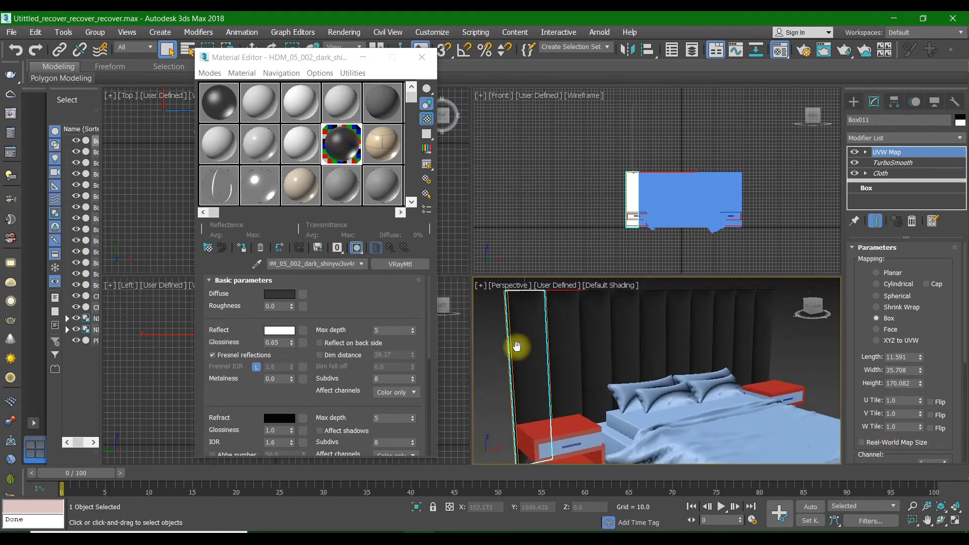
click(558, 328)
ctrl+click(585, 332)
ctrl+click(626, 329)
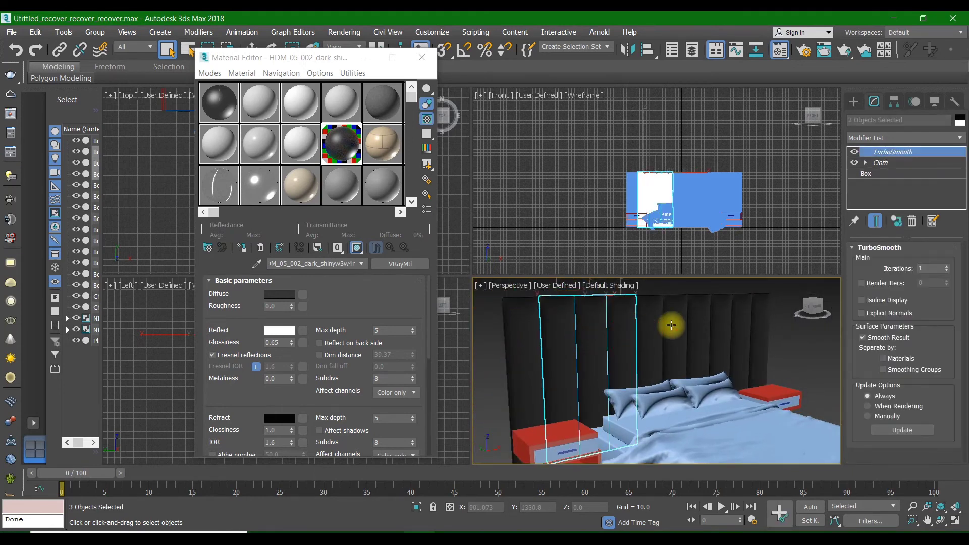
ctrl+click(671, 325)
ctrl+click(650, 328)
ctrl+click(699, 324)
ctrl+click(738, 320)
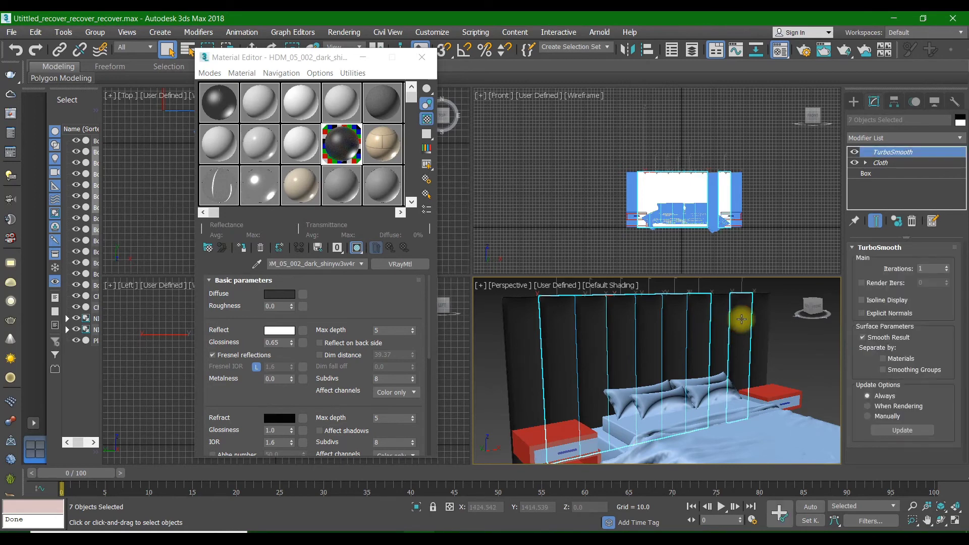
ctrl+click(721, 322)
ctrl+click(757, 322)
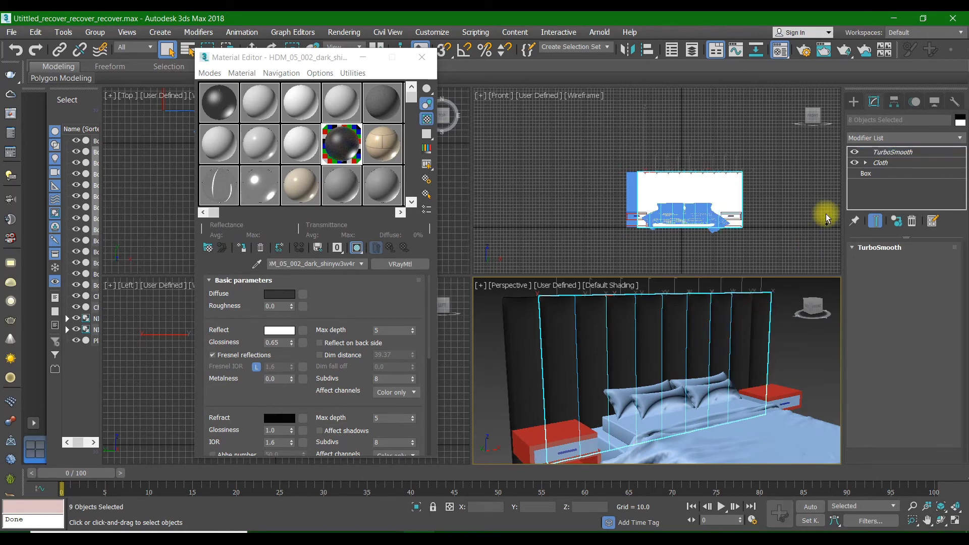
click(882, 139)
text(uvw)
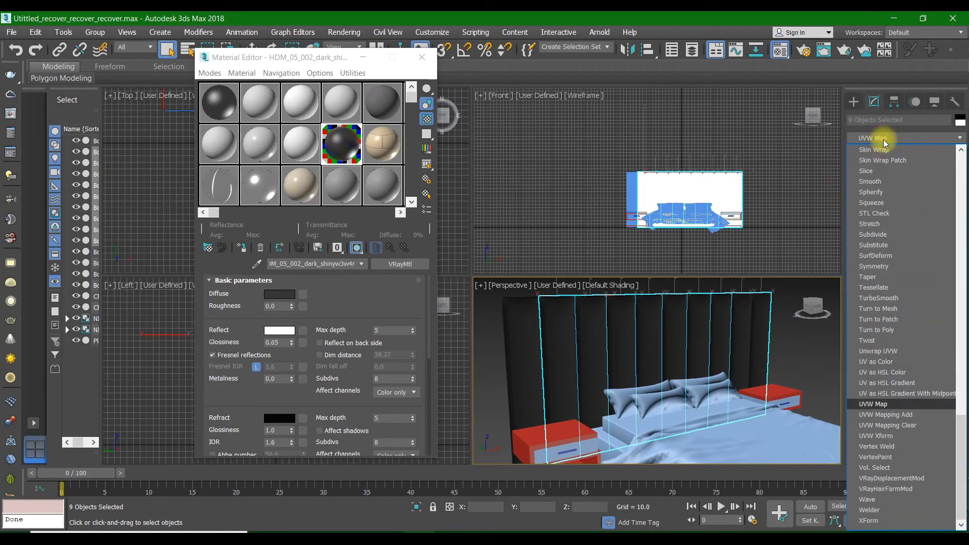
key(Return)
click(893, 320)
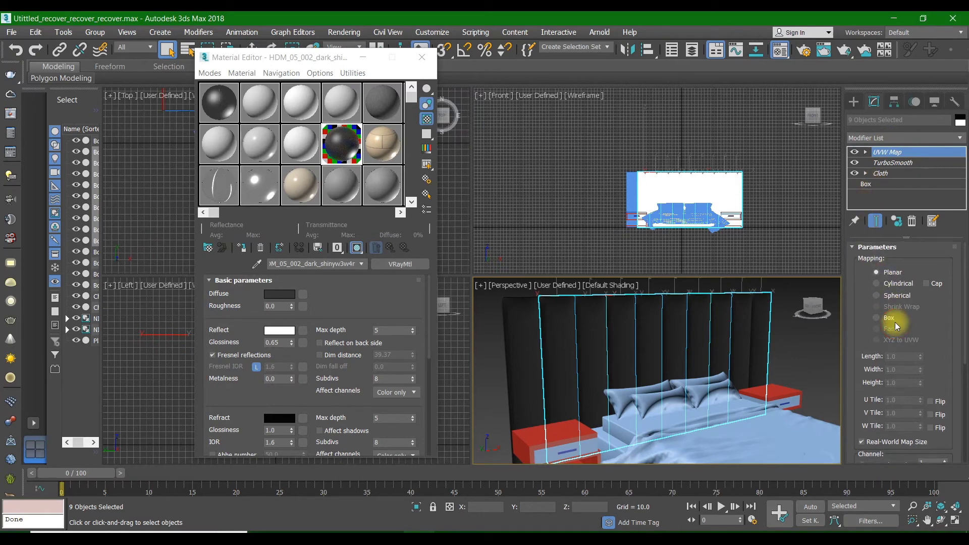
click(861, 442)
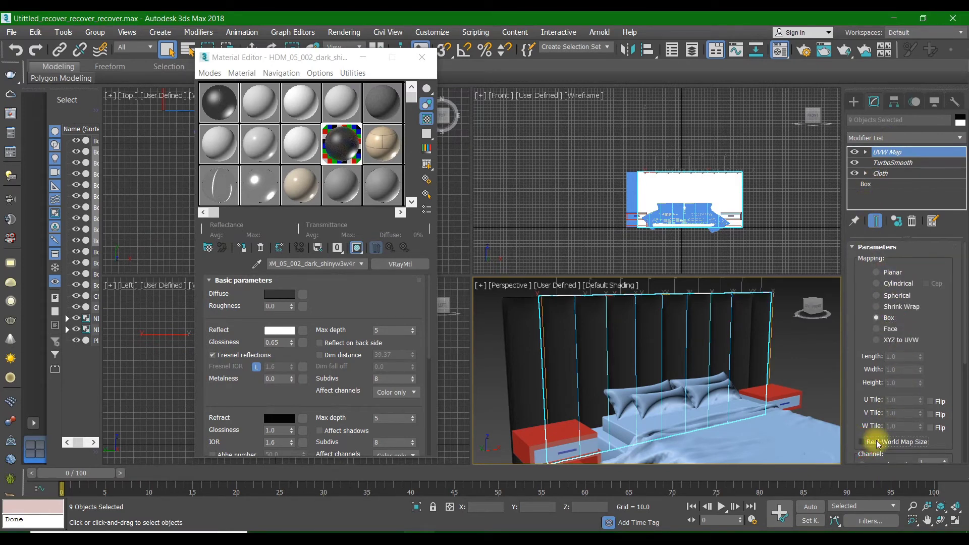
scroll(600, 397, down, 5)
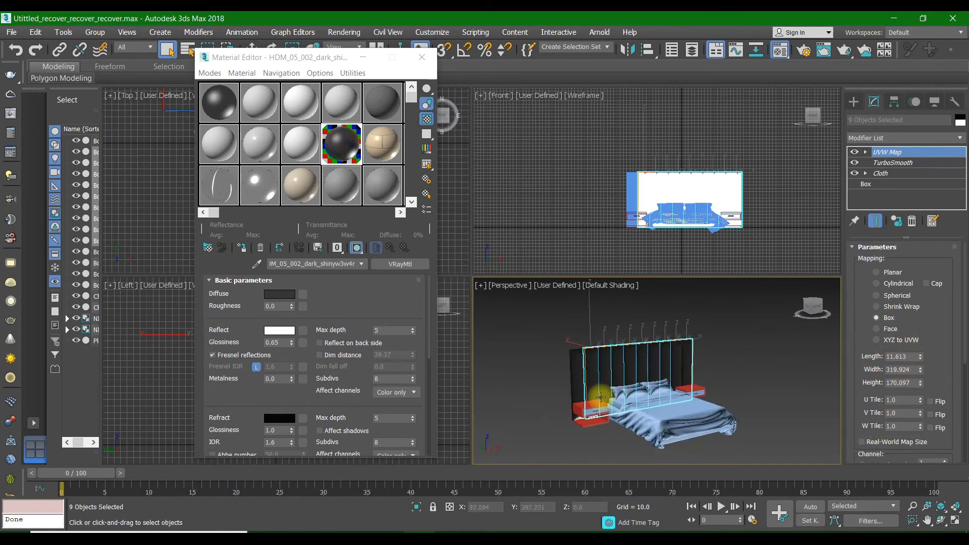
click(562, 443)
- Check the available sample materials and apply the white Ceramic material to the body of the left nightstand
scroll(649, 411, up, 5)
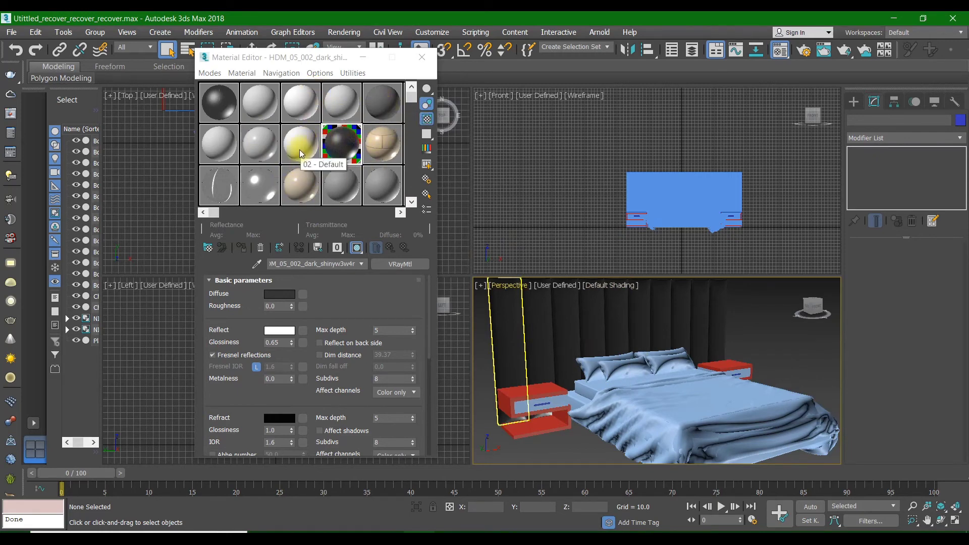
click(332, 114)
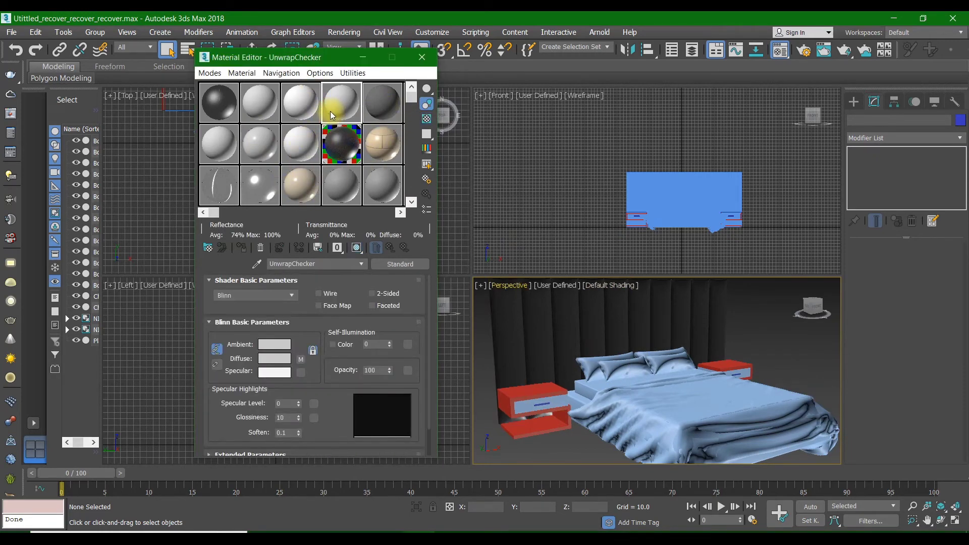
click(317, 112)
click(219, 152)
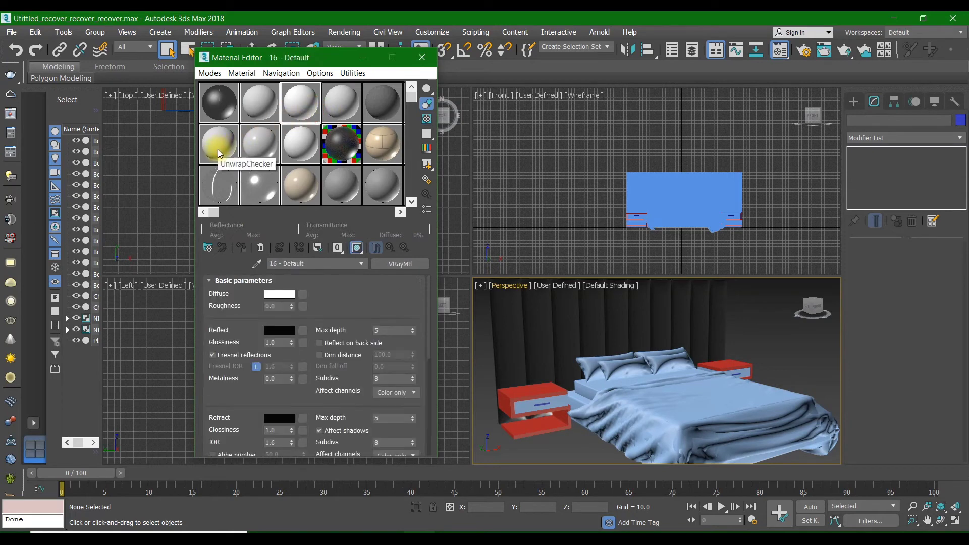
click(225, 156)
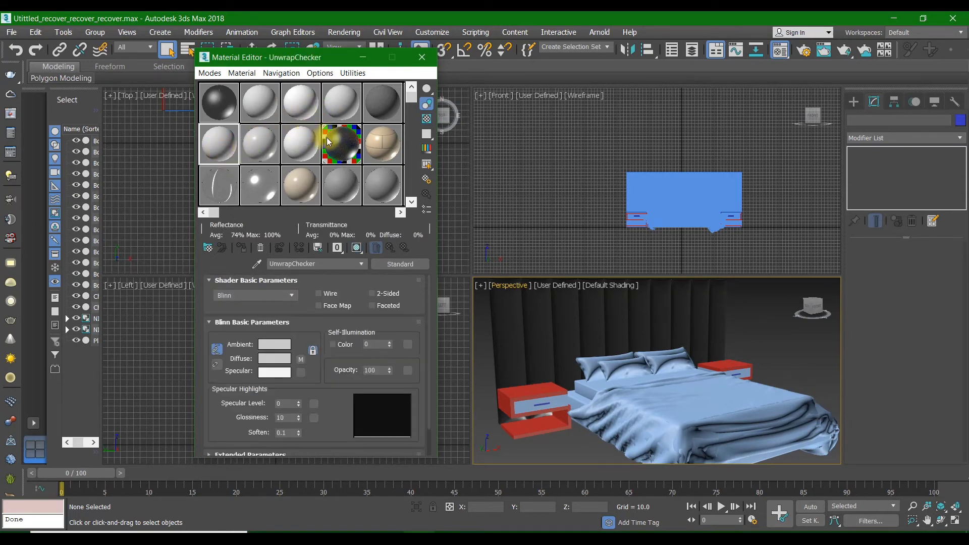
click(382, 101)
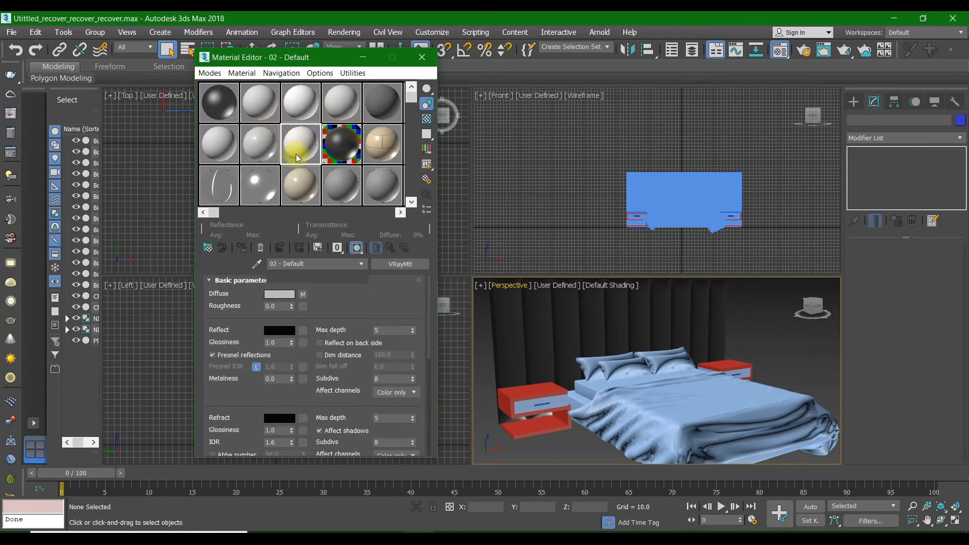
click(260, 143)
click(260, 144)
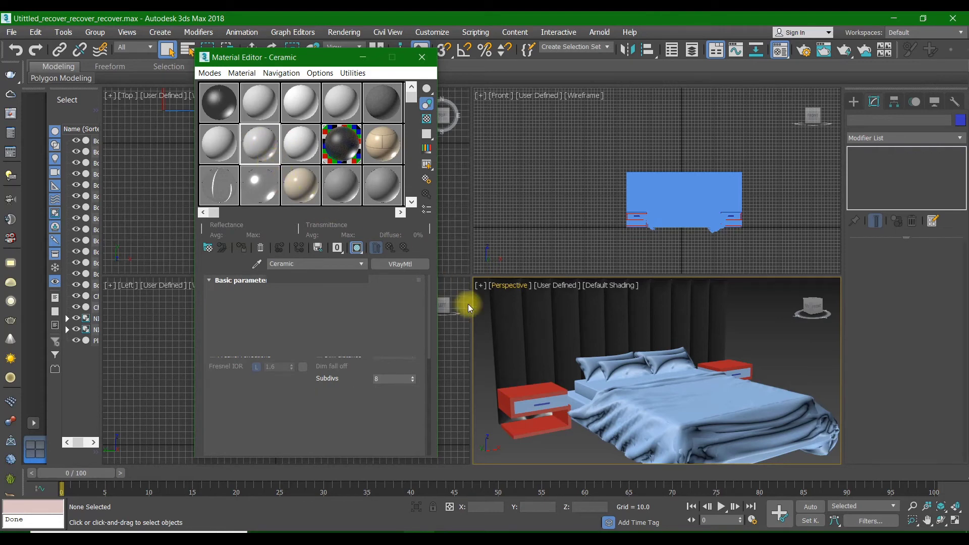
drag(536, 394, 535, 389)
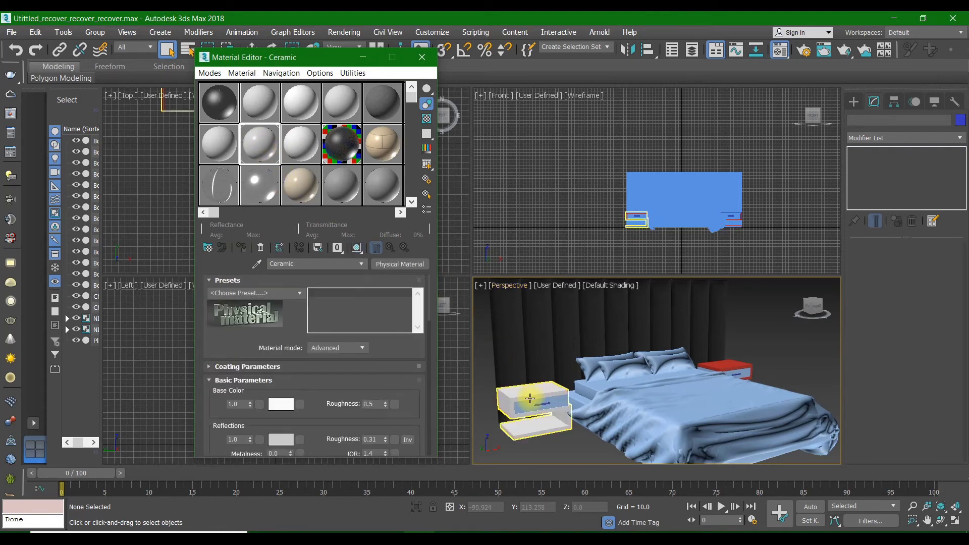
scroll(528, 382, up, 6)
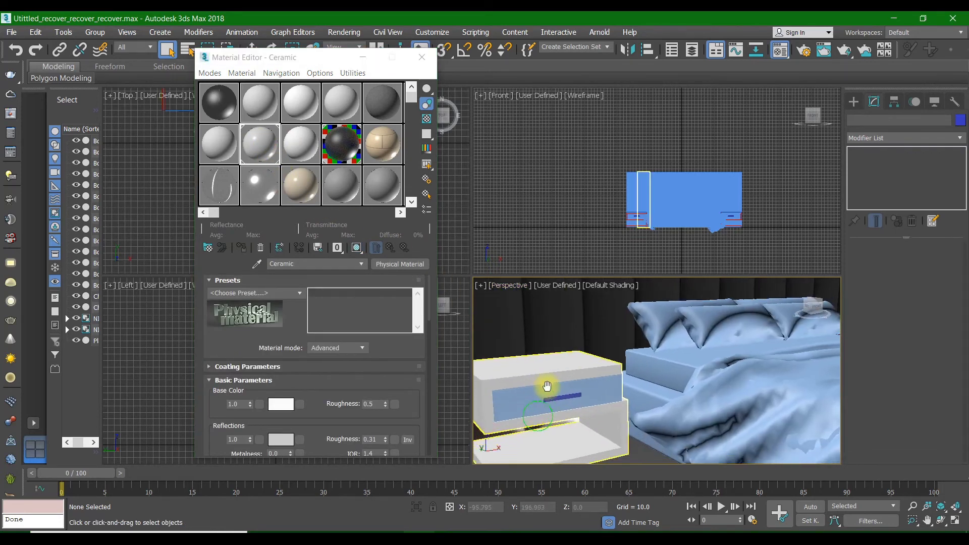
- Apply the dark kahve deri material to the left nightstand's drawer front and a white material to its handle
click(217, 103)
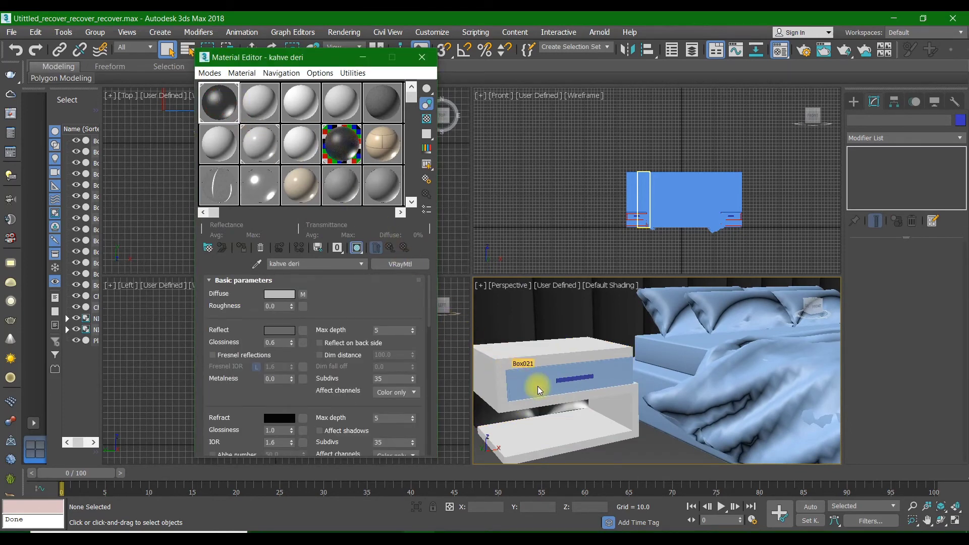
scroll(538, 389, up, 2)
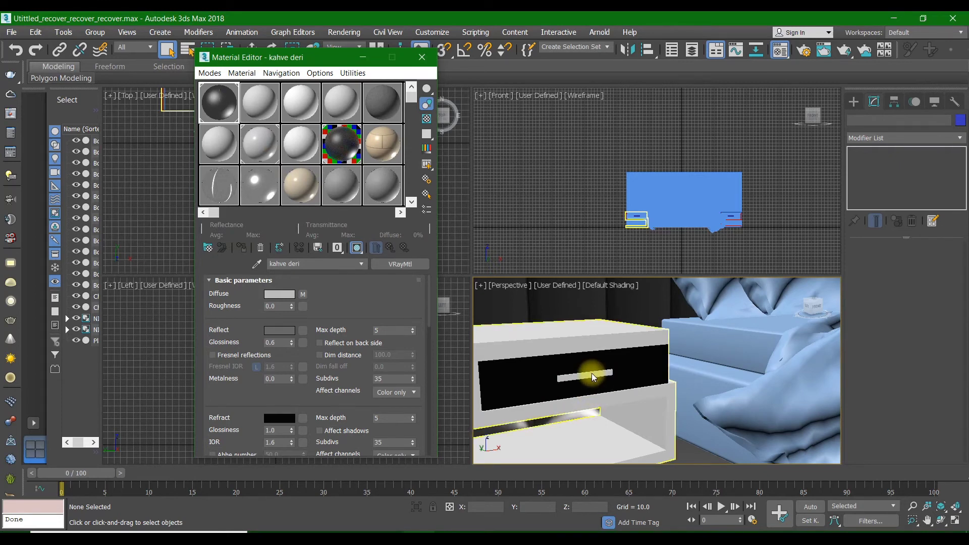
scroll(608, 387, down, 8)
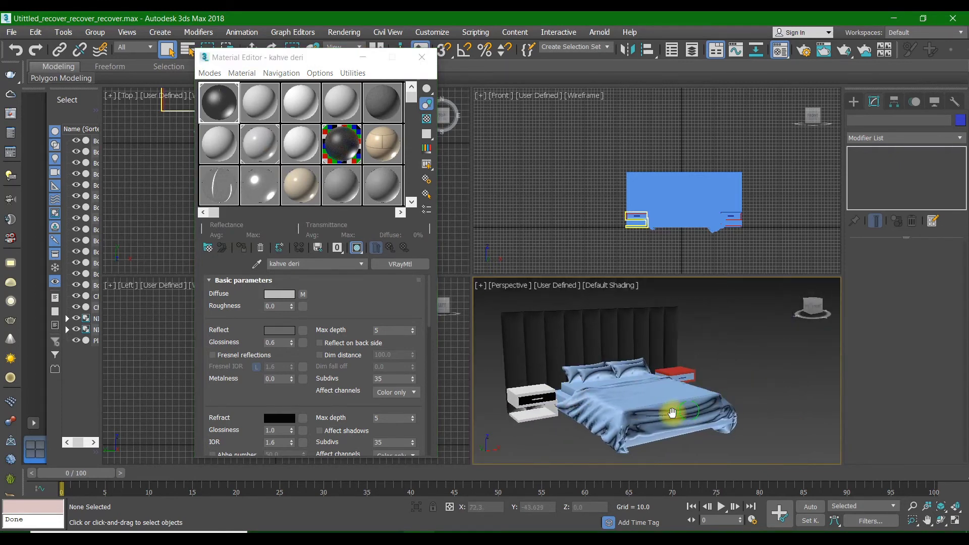
- Apply Ceramic to the right nightstand's body, kahve deri to its drawer front, and the white 02 - Default material to its handle
middle_drag(801, 422, 611, 421)
scroll(693, 392, up, 5)
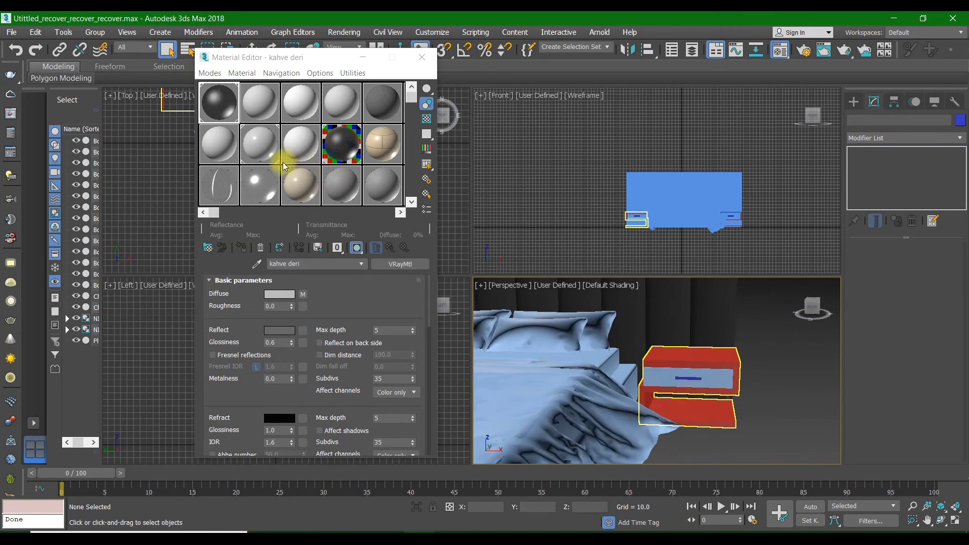
alt+middle_drag(278, 151, 194, 157)
drag(261, 147, 620, 367)
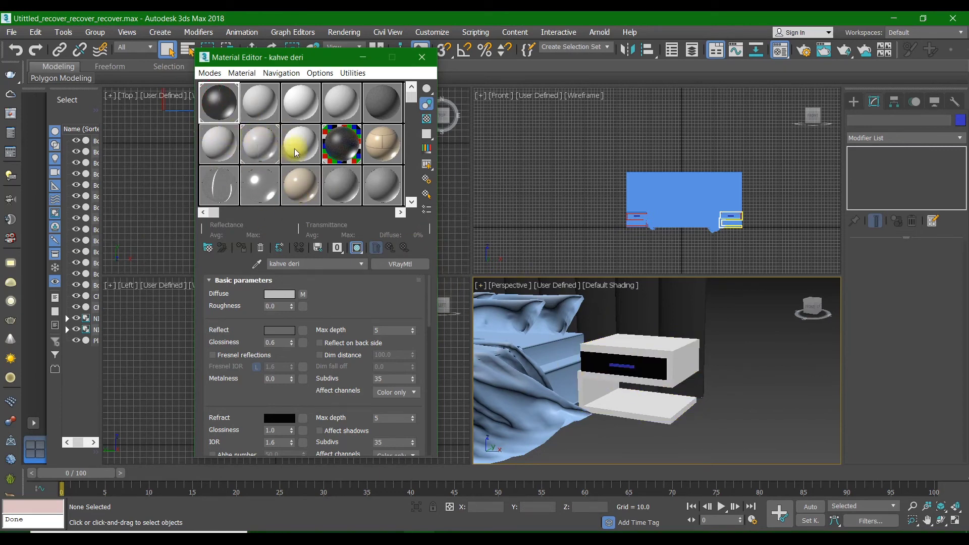
drag(297, 153, 498, 270)
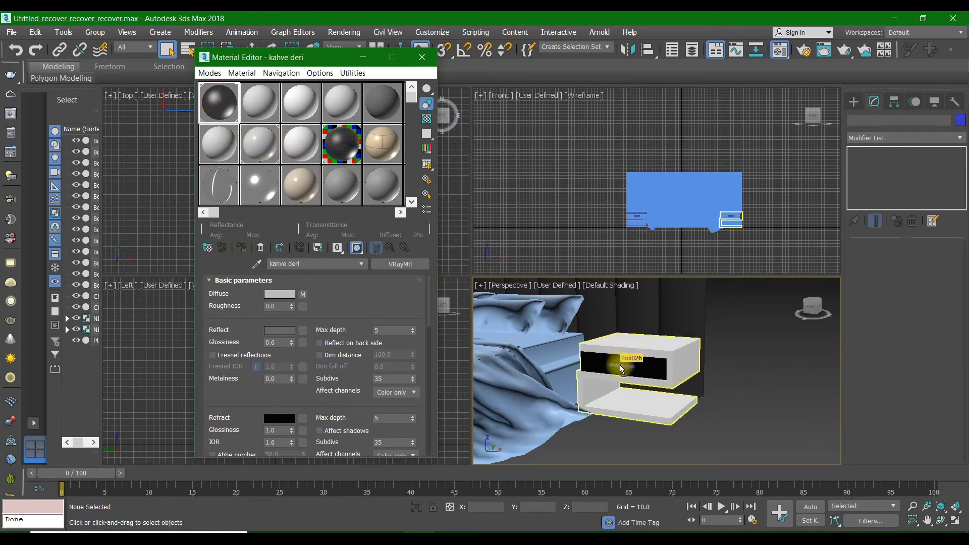
- Apply the dark shiny VRayMtl material used on the headboard to all the pillows on the bed
scroll(579, 352, down, 5)
mouse_move(616, 368)
middle_down()
mouse_move(711, 385)
mouse_move(629, 372)
middle_up()
middle_drag(706, 371, 655, 372)
scroll(616, 365, down, 5)
scroll(580, 370, up, 3)
middle_drag(587, 372, 594, 372)
scroll(595, 372, up, 3)
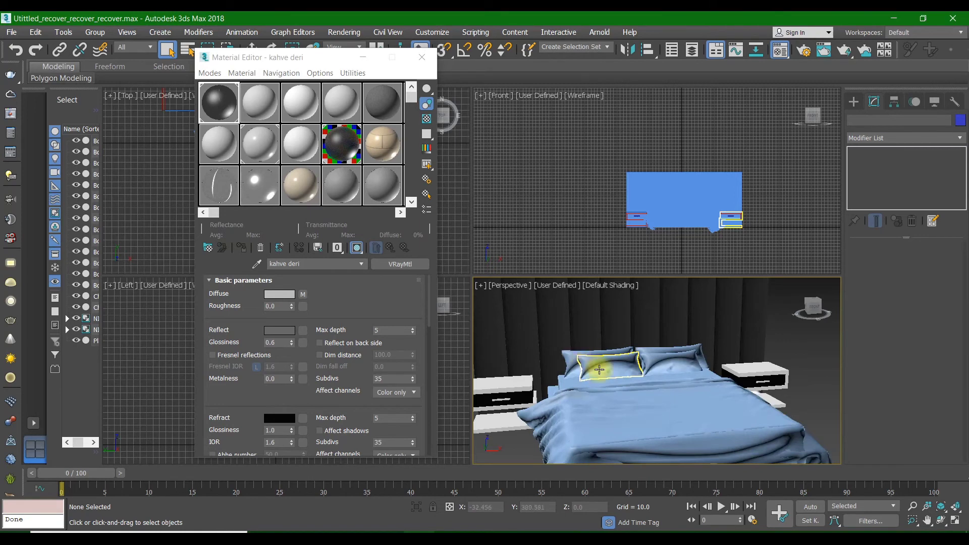
click(339, 142)
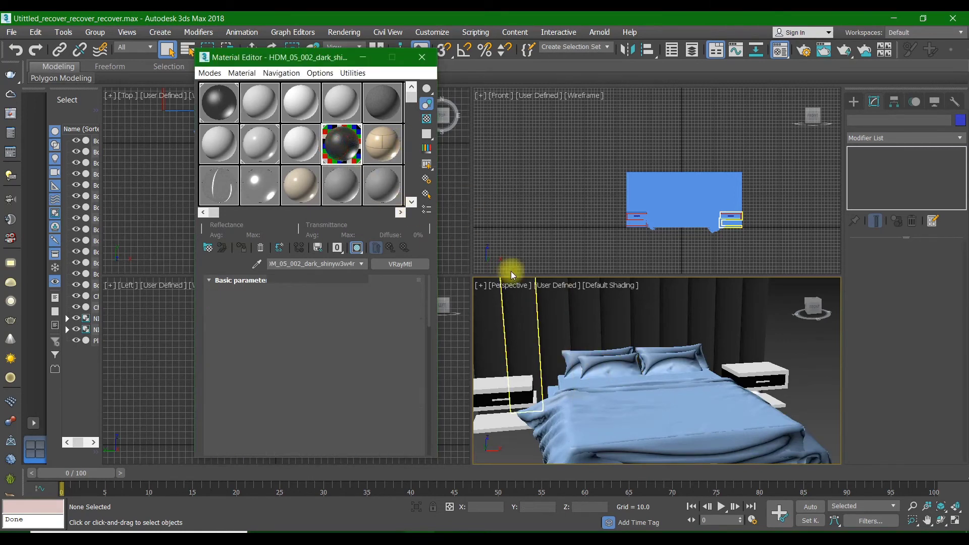
drag(511, 275, 600, 359)
alt+middle_drag(628, 363, 728, 402)
scroll(585, 316, up, 6)
scroll(582, 315, down, 4)
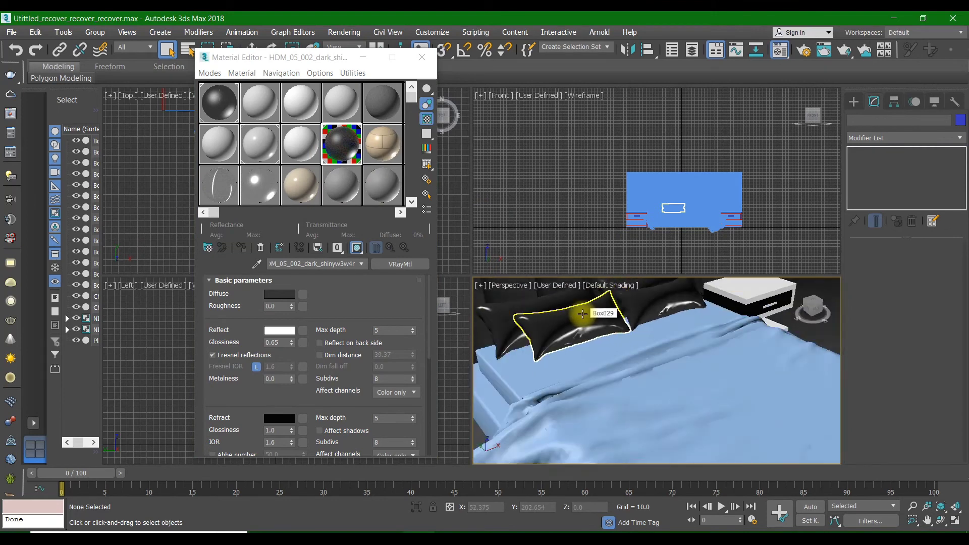
scroll(582, 314, down, 8)
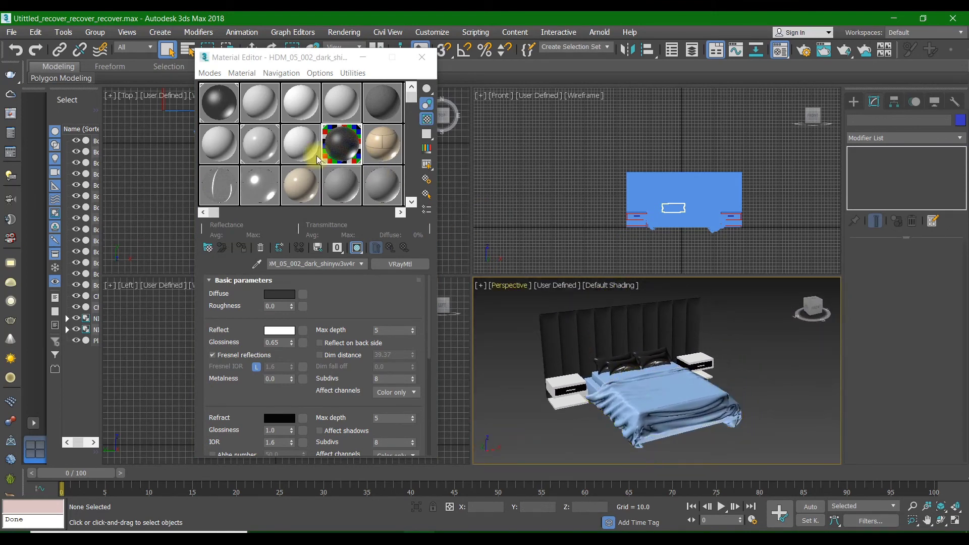
- Apply the light UnwrapChecker material to the mattress and the white 16 - Default material to the bed base
click(253, 143)
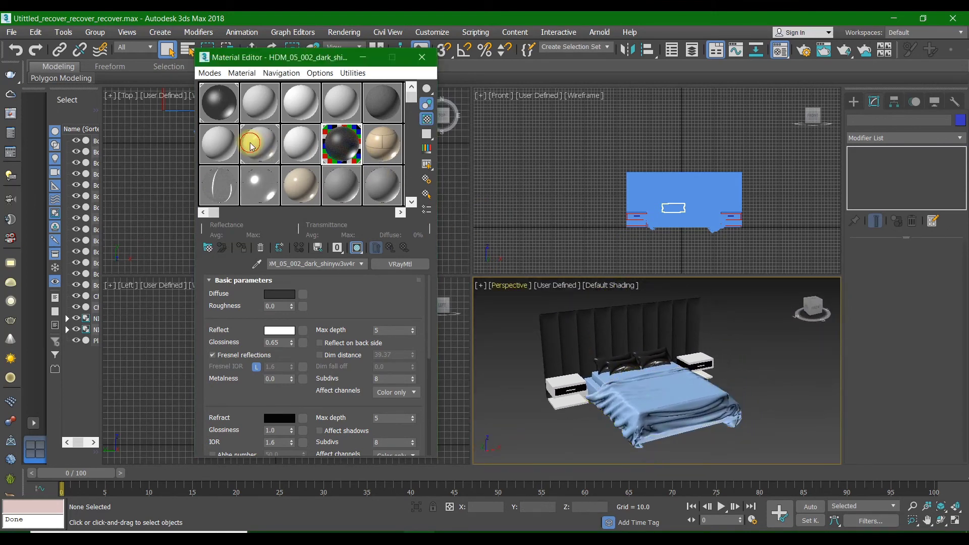
click(298, 103)
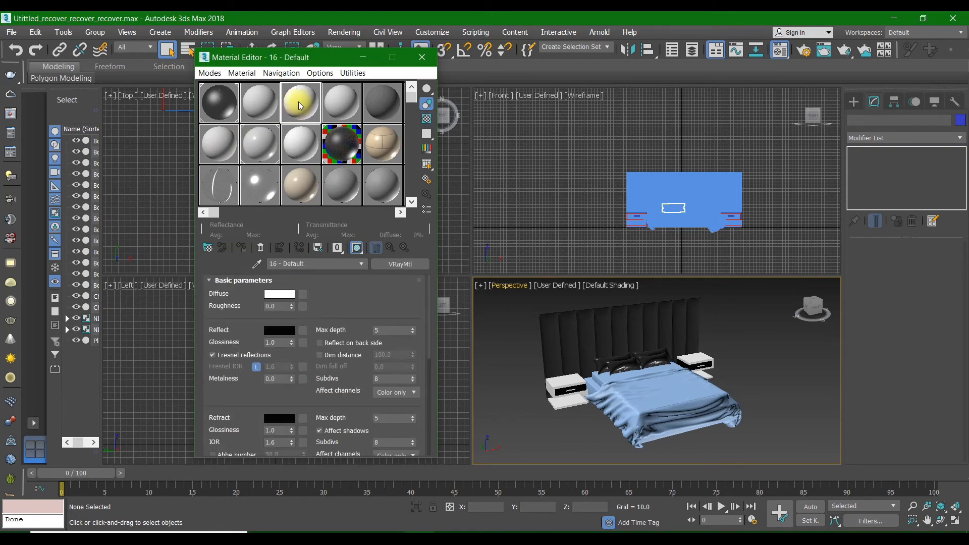
click(264, 105)
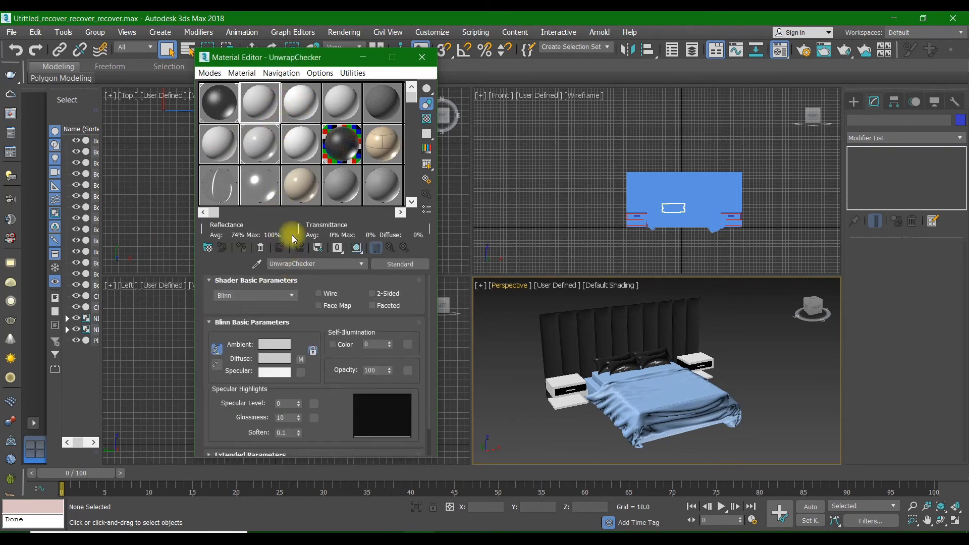
click(649, 409)
scroll(630, 408, up, 5)
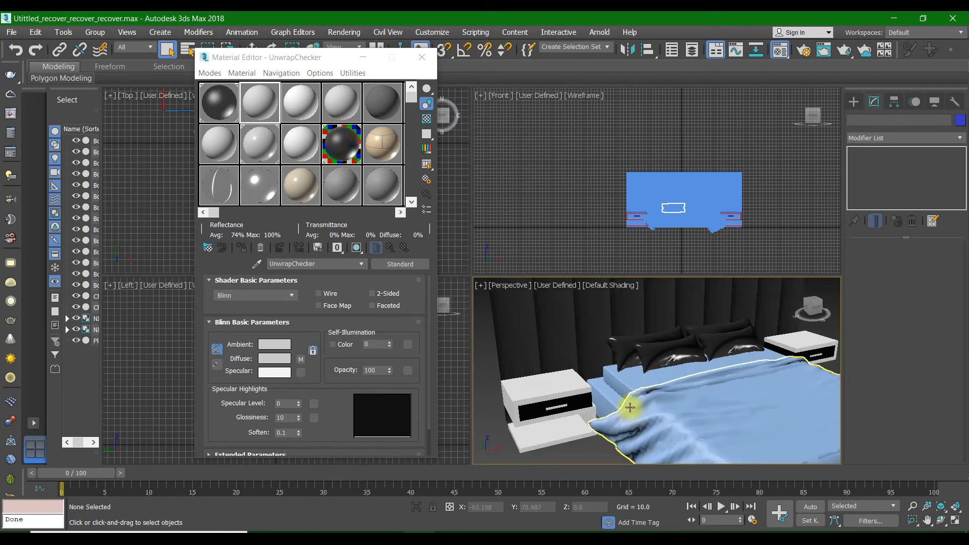
drag(256, 92, 629, 393)
drag(298, 119, 604, 402)
scroll(629, 398, down, 2)
middle_drag(628, 397, 562, 374)
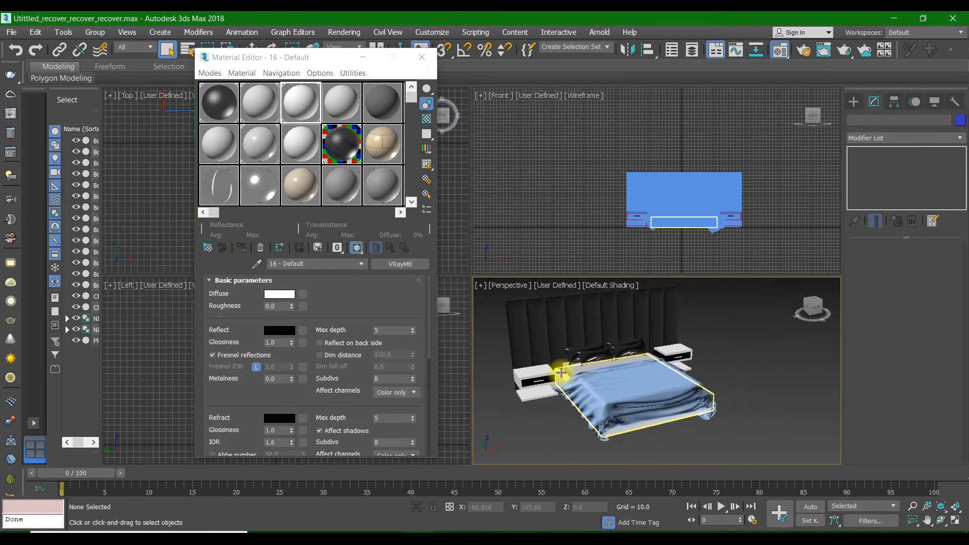
scroll(594, 374, up, 1)
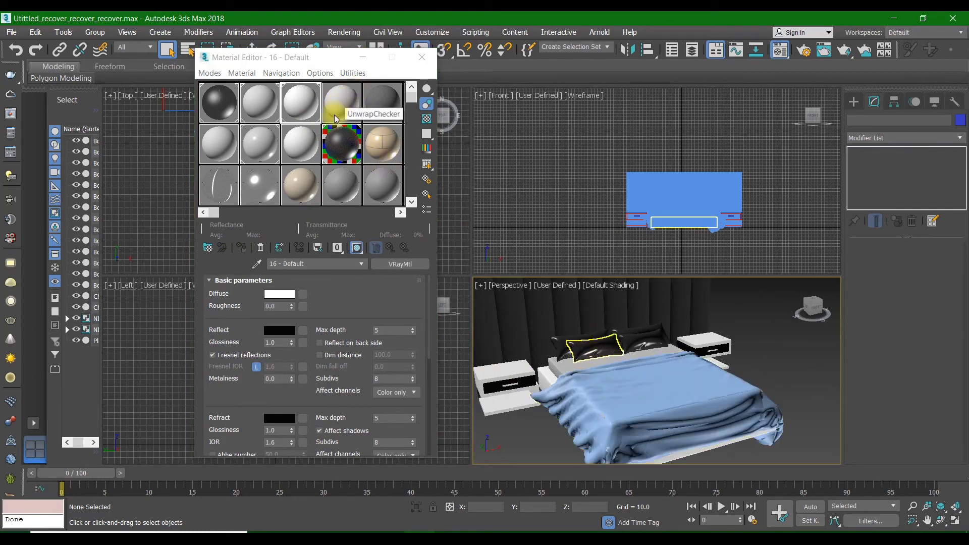
- Apply the other UnwrapChecker material to the draped blanket, renaming it UnwrapChecker1
drag(338, 112, 649, 391)
click(440, 269)
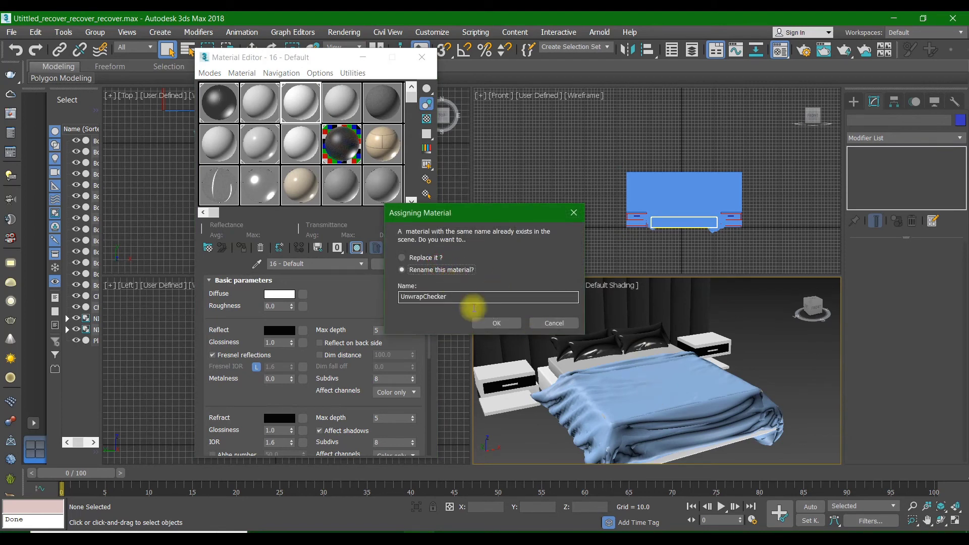
text(1)
click(516, 326)
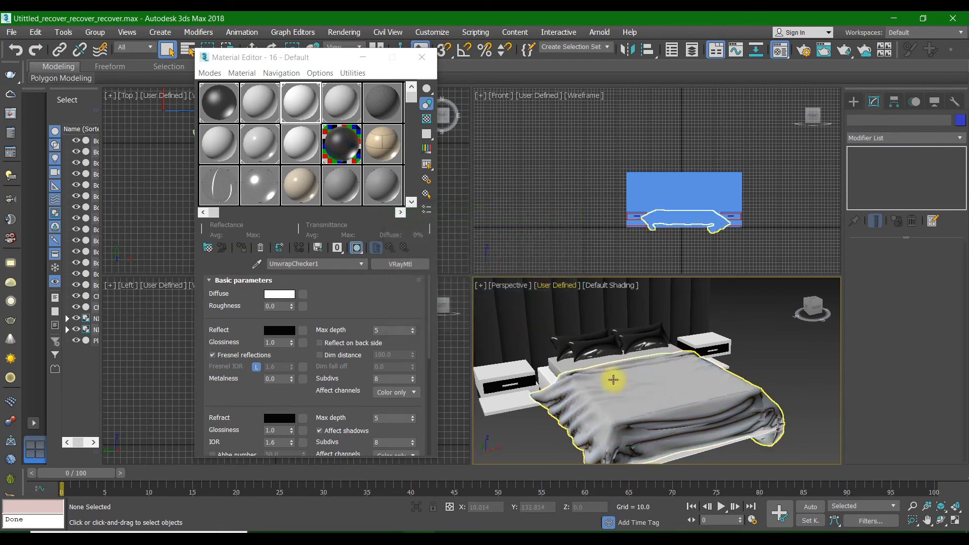
- Add a UVW Map modifier to the draped blanket with Box mapping and Real-World Map Size turned off
alt+middle_drag(627, 410, 677, 380)
click(678, 382)
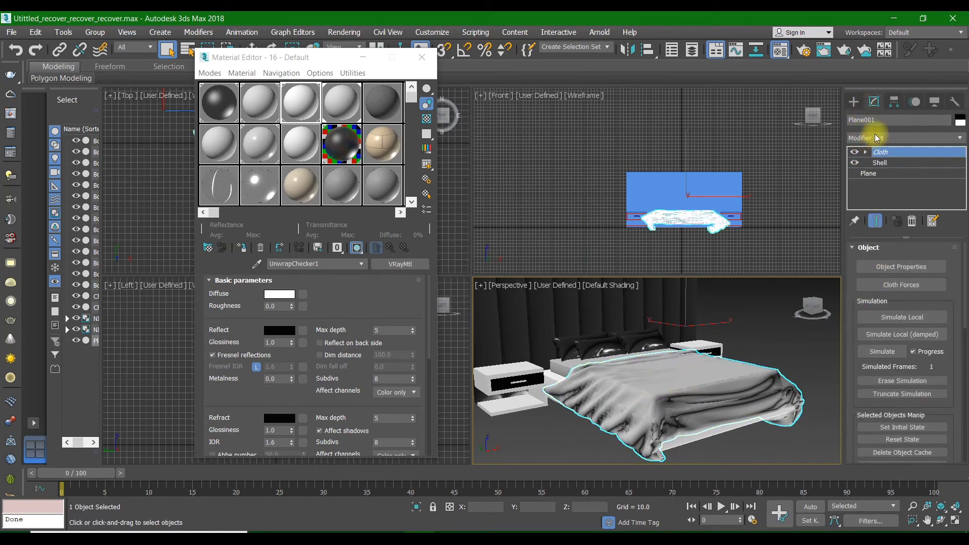
click(874, 139)
text(uvw)
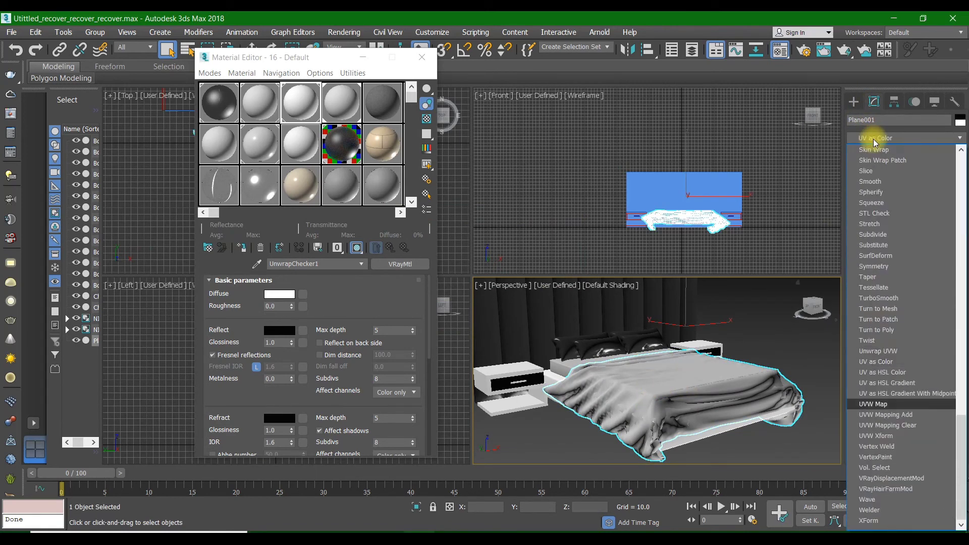
key(Return)
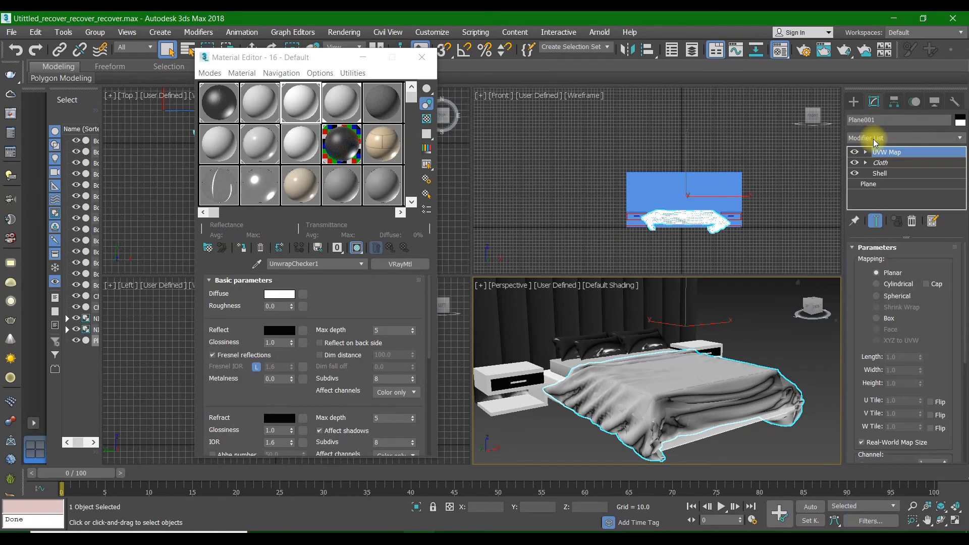
click(876, 318)
click(862, 442)
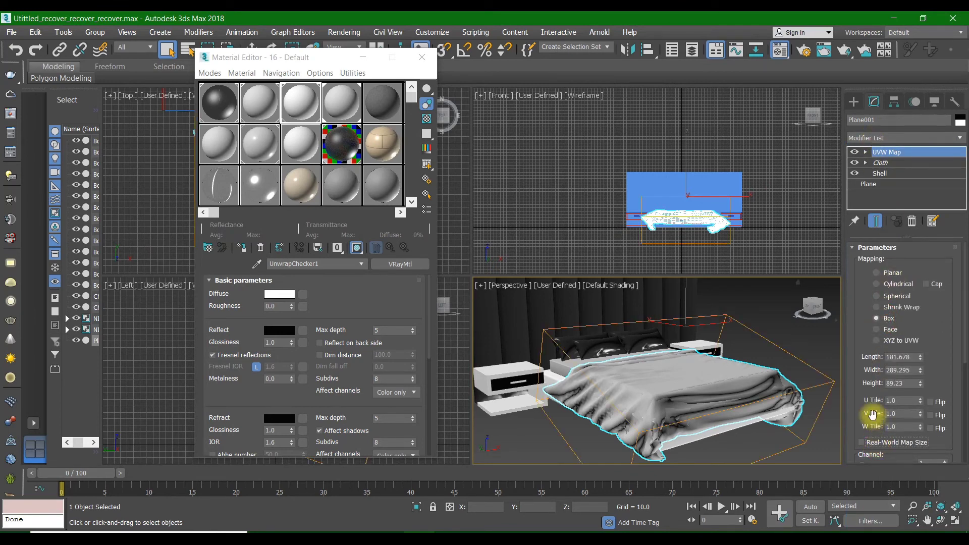
- Set the length, width and height of the blanket's UVW mapping box to 300
scroll(630, 408, up, 4)
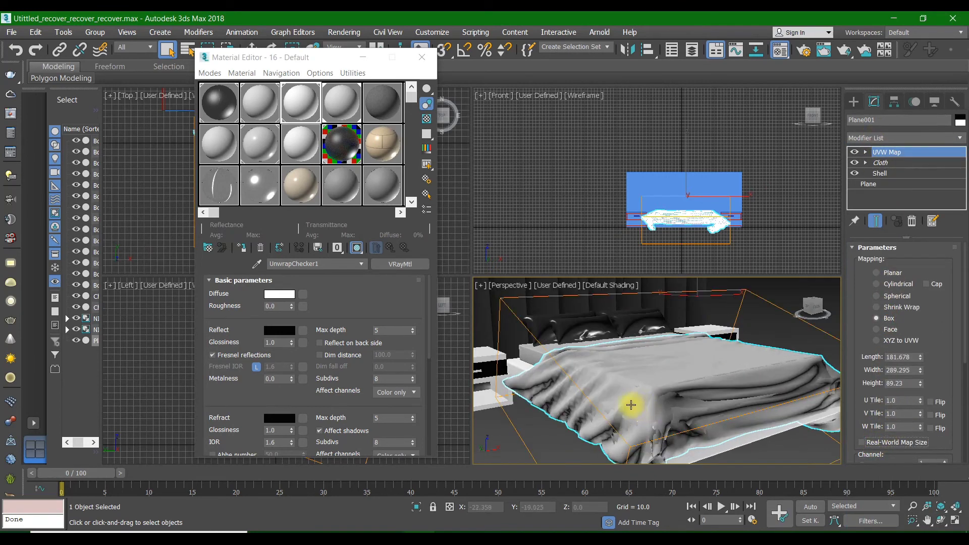
mouse_move(630, 407)
alt+middle_down()
mouse_move(611, 429)
mouse_move(625, 401)
alt+middle_up()
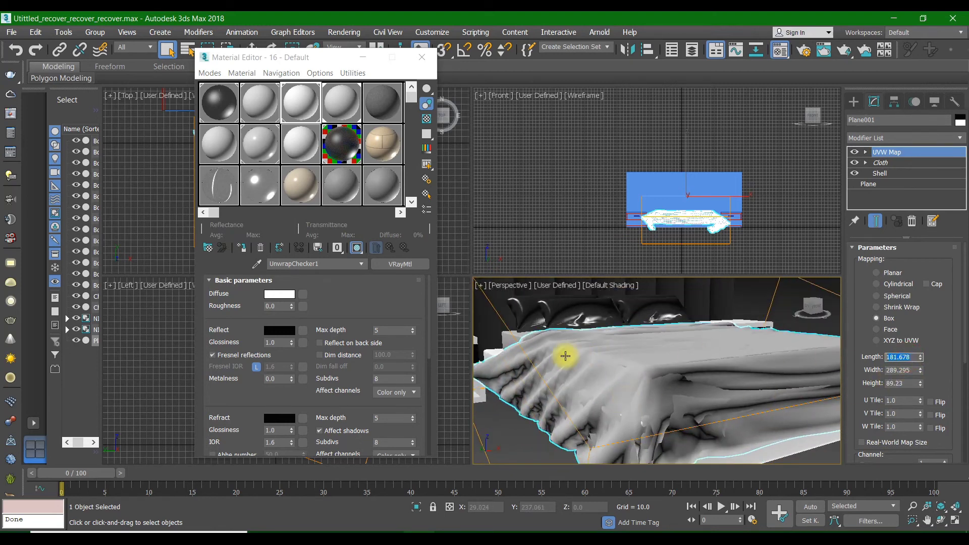
text(00)
key(Tab)
text(300)
key(Tab)
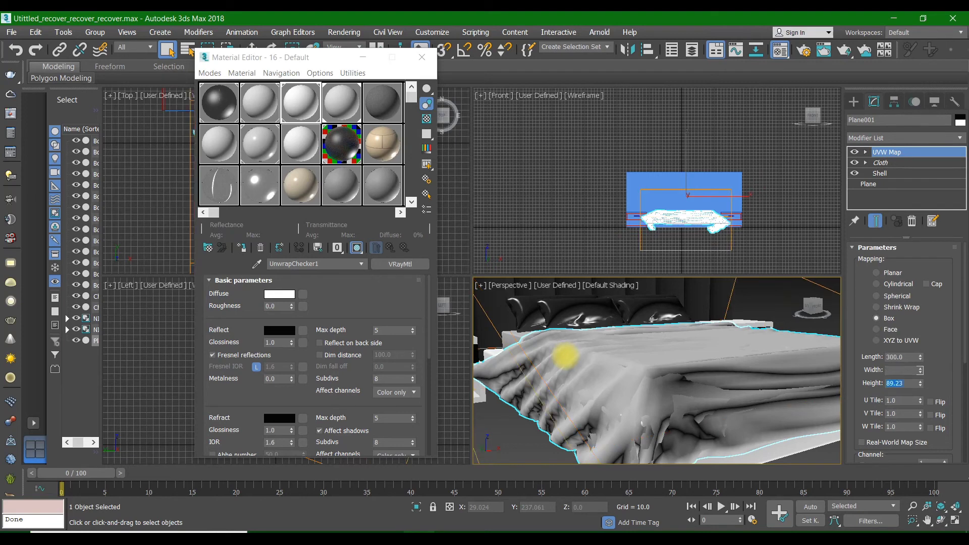
text(300)
key(Return)
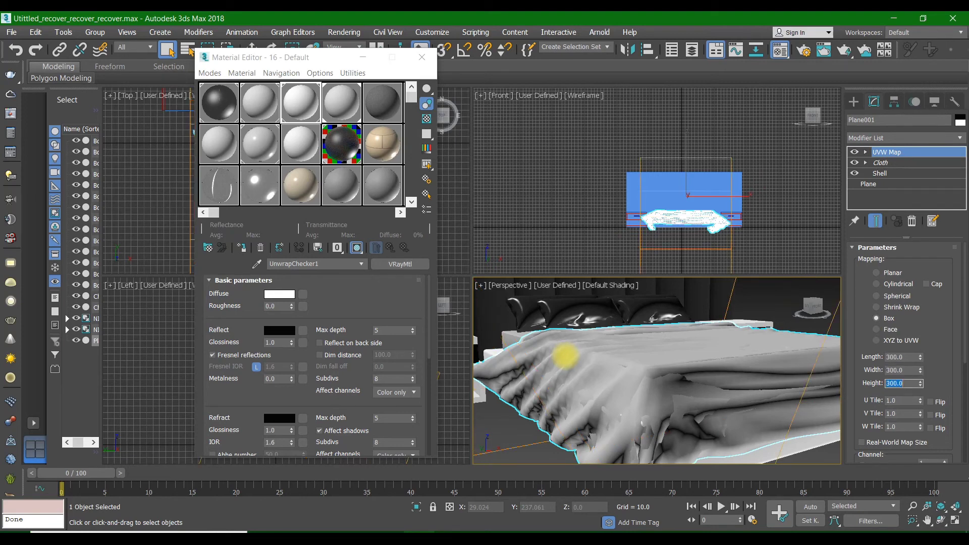
- Apply the textured 18 - Default material to the draped blanket
scroll(600, 372, down, 3)
mouse_move(605, 372)
alt+middle_down()
mouse_move(601, 402)
mouse_move(607, 377)
alt+middle_up()
click(785, 367)
middle_drag(700, 346, 750, 406)
scroll(718, 406, down, 2)
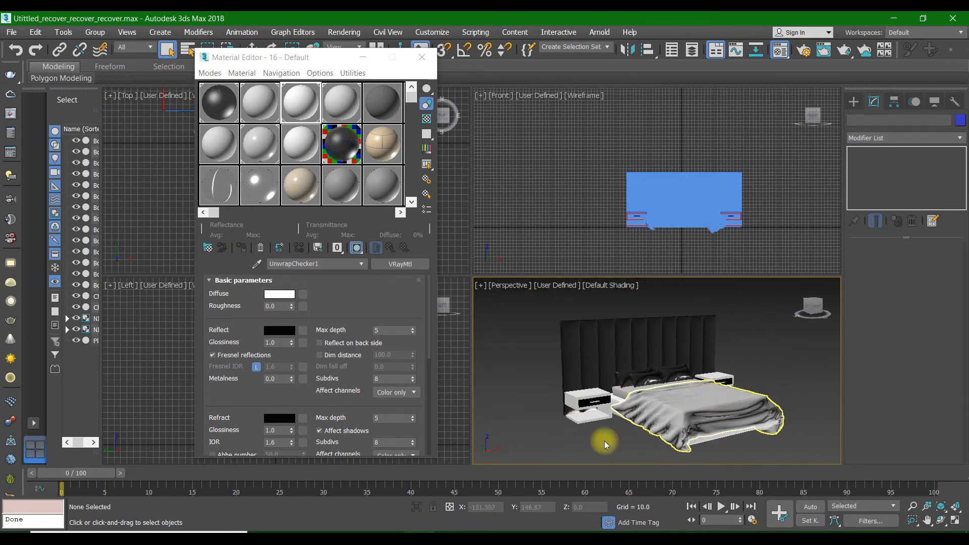
scroll(671, 393, up, 2)
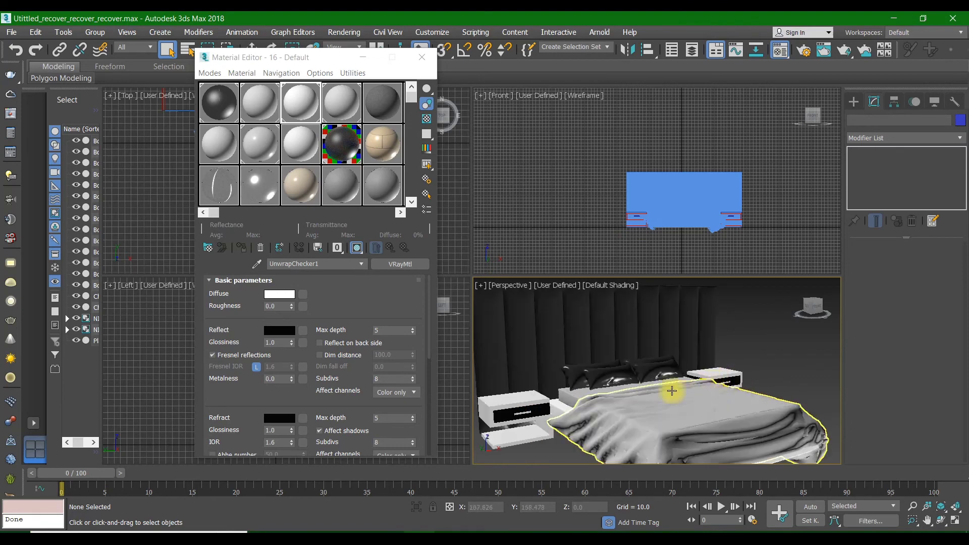
scroll(563, 399, down, 2)
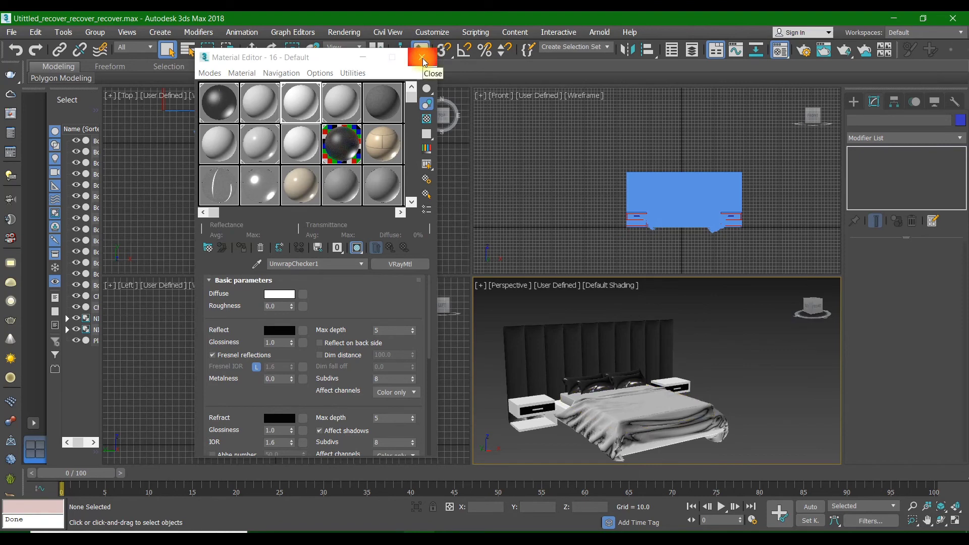
click(382, 103)
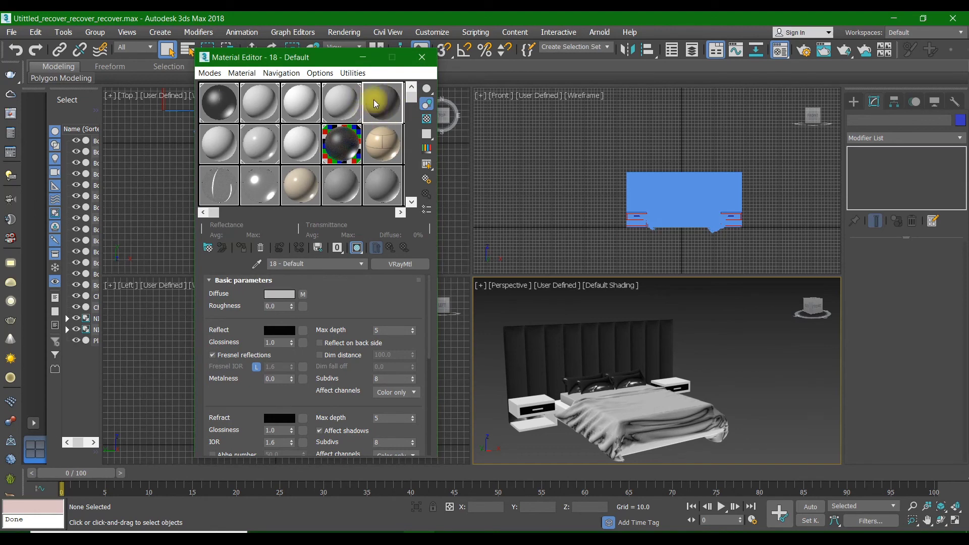
scroll(627, 435, up, 3)
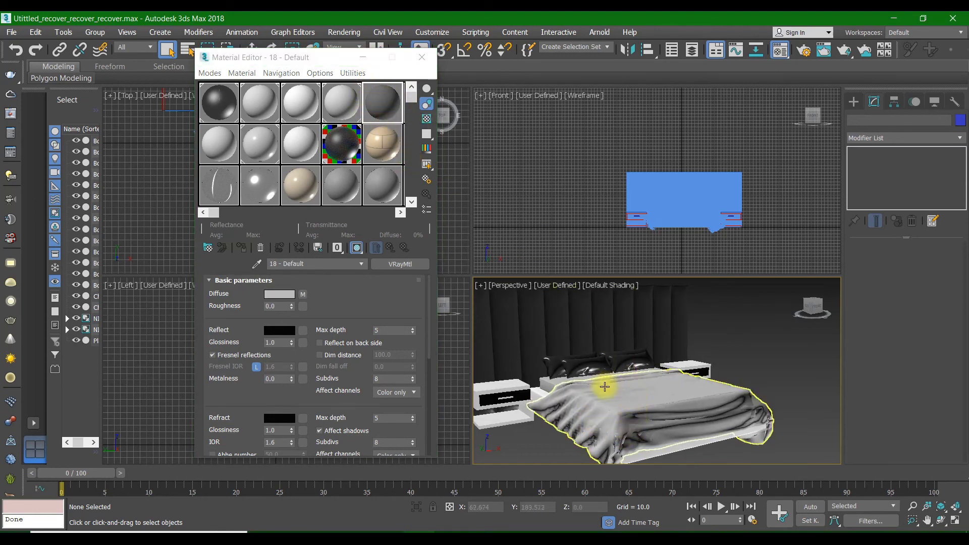
drag(382, 102, 616, 408)
scroll(616, 409, up, 2)
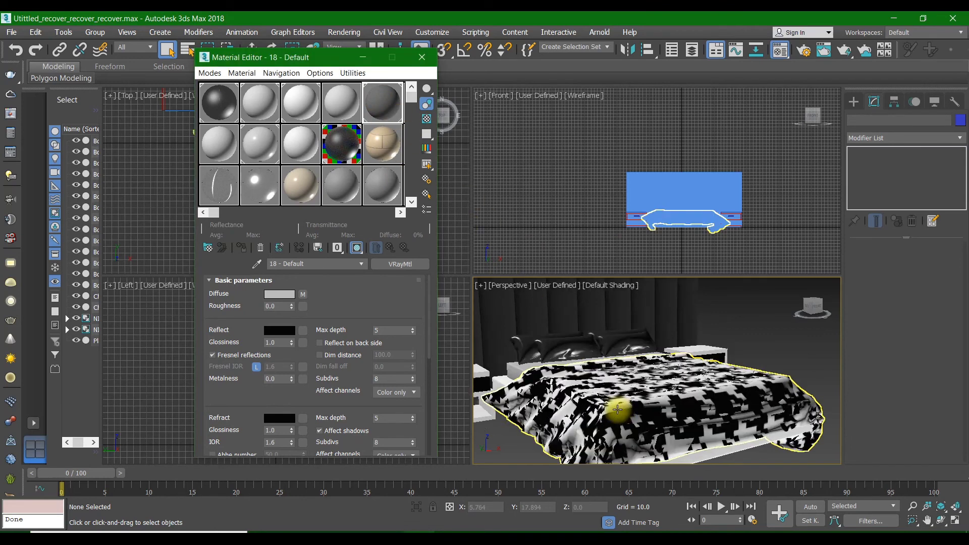
- Set the length, width and height of the blanket's UVW mapping box to 100
click(623, 393)
scroll(623, 393, down, 4)
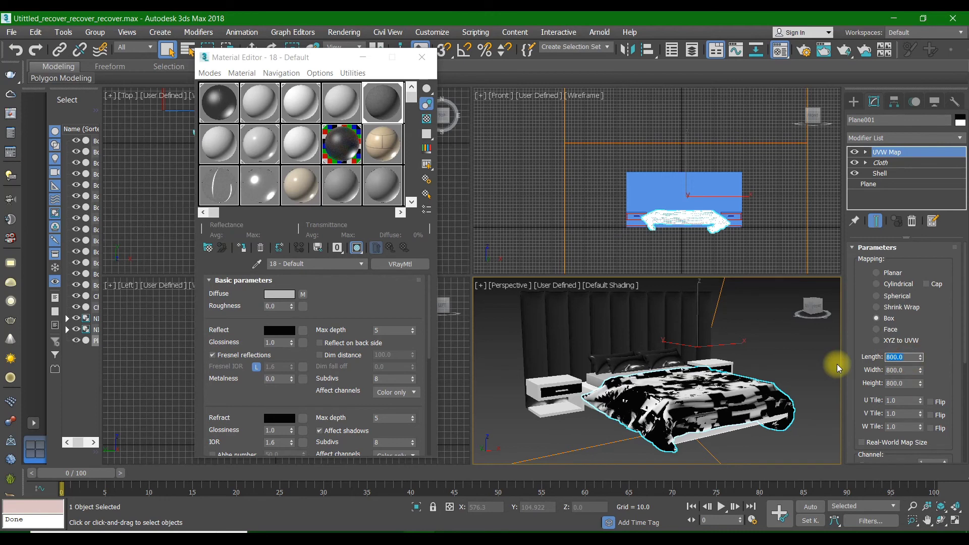
text(100)
key(Tab)
text(100)
key(Tab)
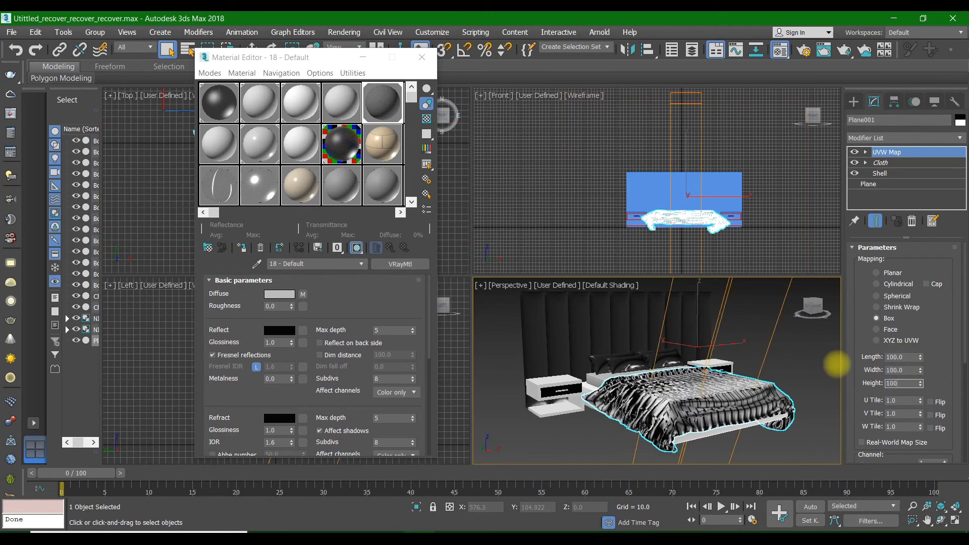
text(100)
key(Return)
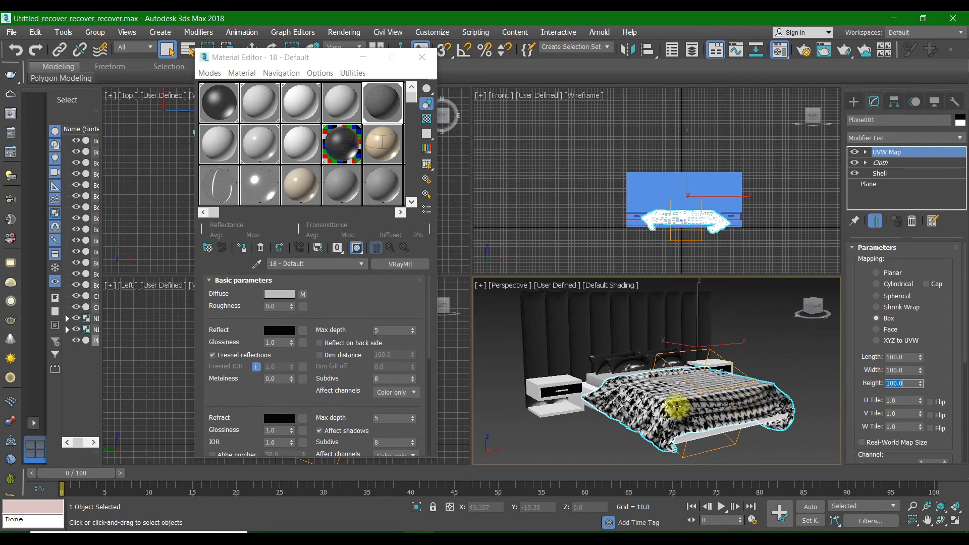
- Reduce the blanket's UVW mapping box to 50 in length, width and height for a finer pattern
scroll(671, 404, up, 3)
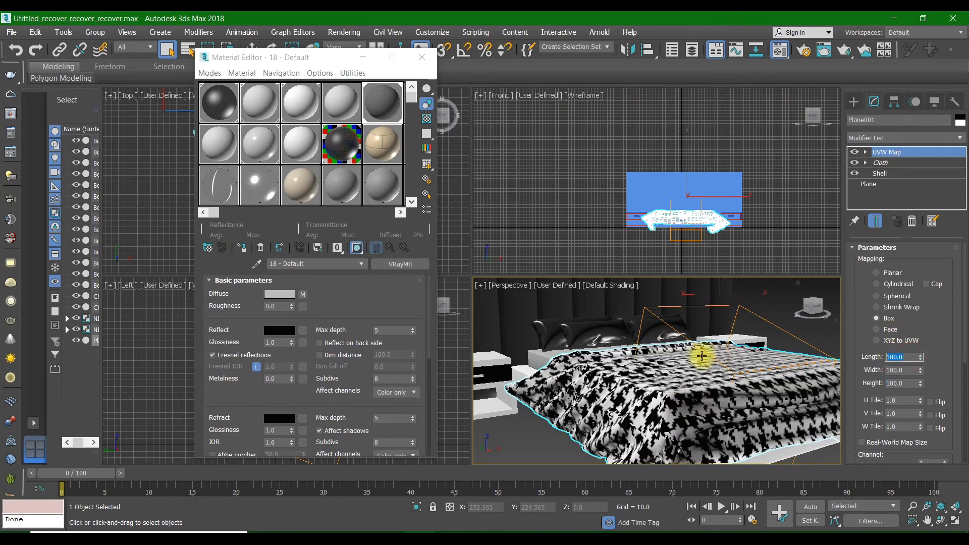
text(50)
key(Tab)
key(Tab)
text(50)
key(Return)
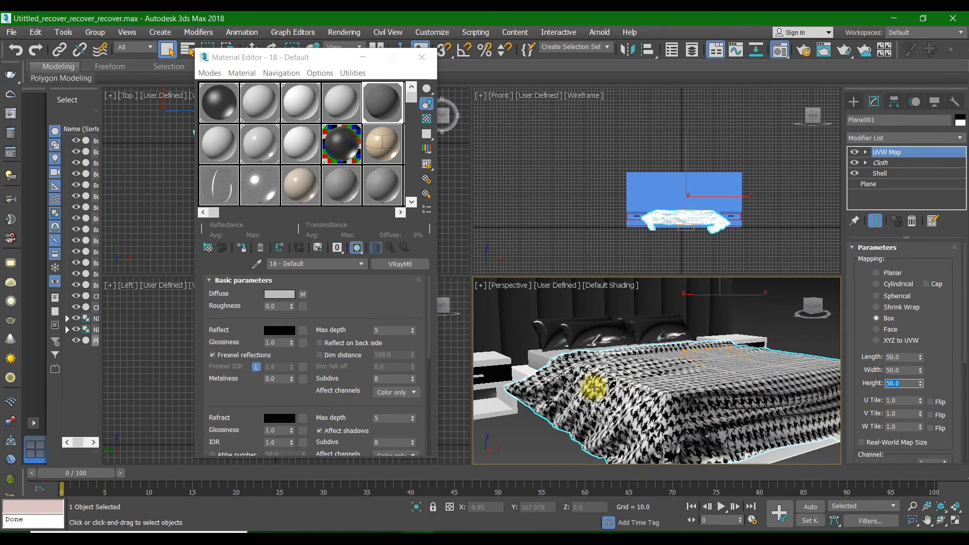
- Apply the white 16 - Default material to the mattress
scroll(598, 391, down, 3)
alt+middle_drag(603, 394, 622, 408)
scroll(645, 429, down, 2)
scroll(597, 398, up, 5)
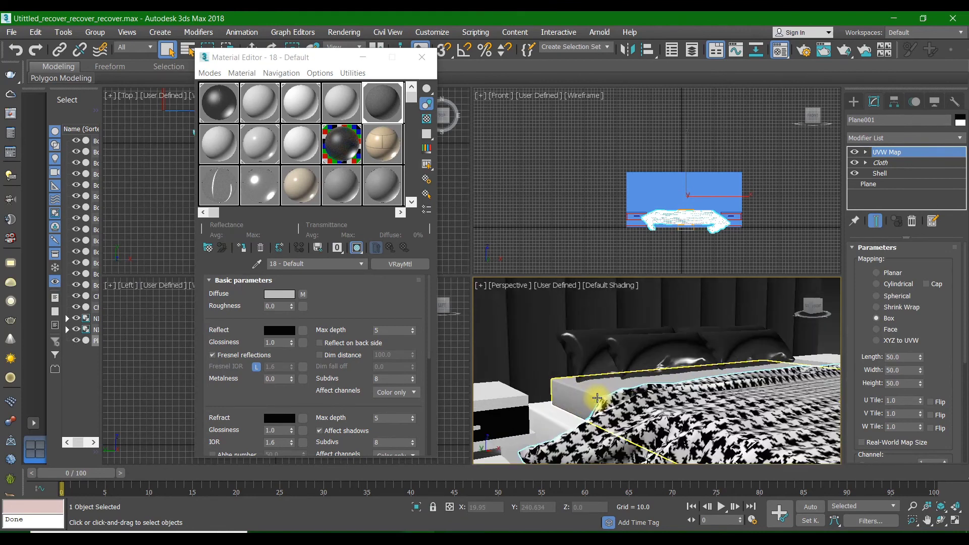
click(309, 115)
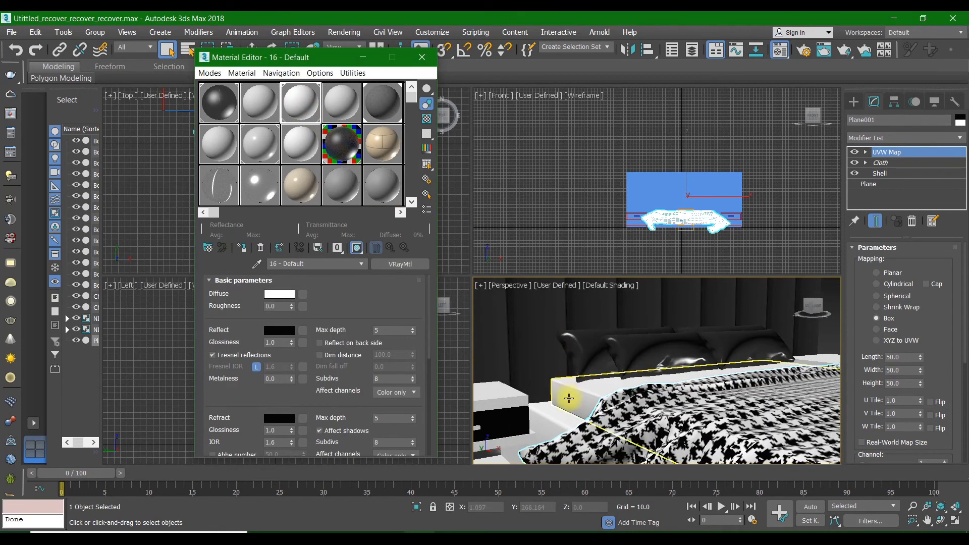
- Check the textured bed and close the Material Editor
scroll(569, 399, down, 8)
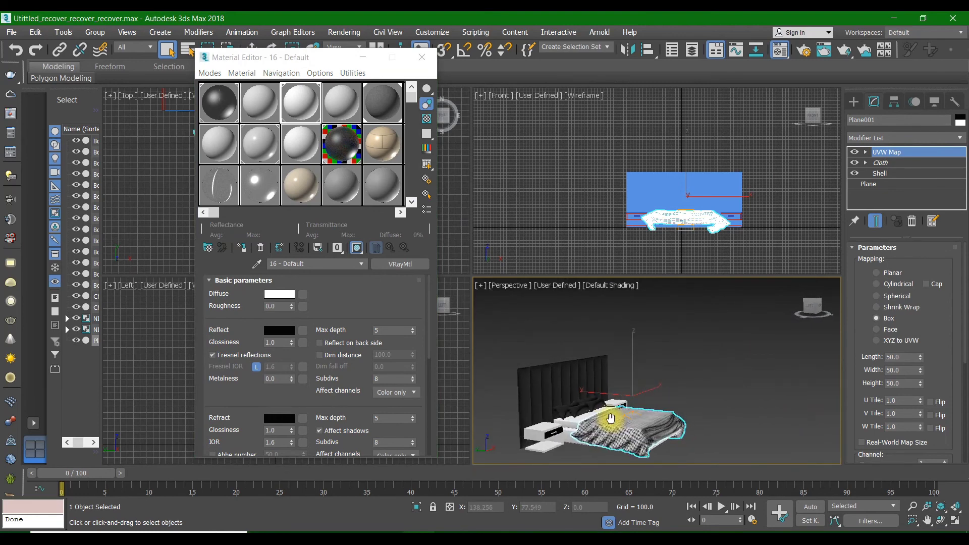
scroll(583, 420, up, 2)
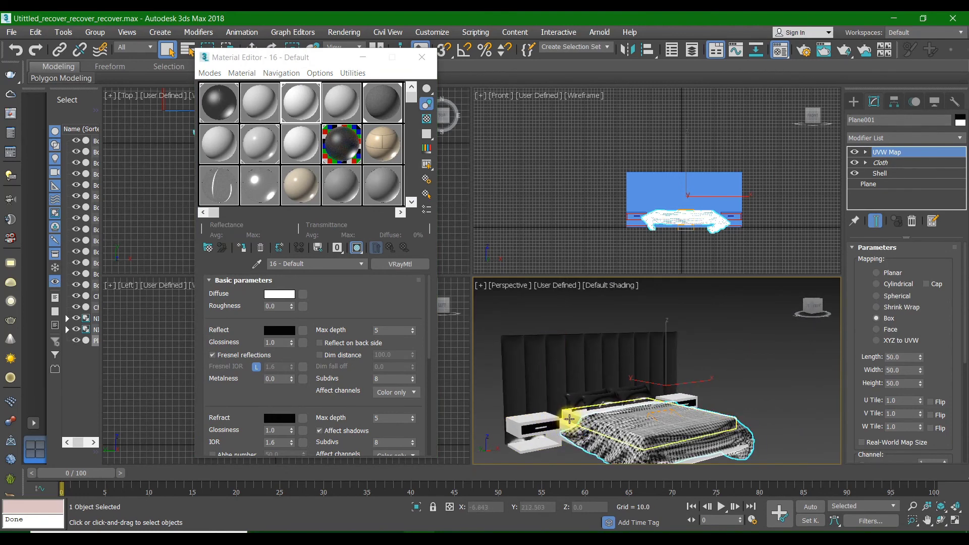
alt+middle_drag(569, 418, 642, 430)
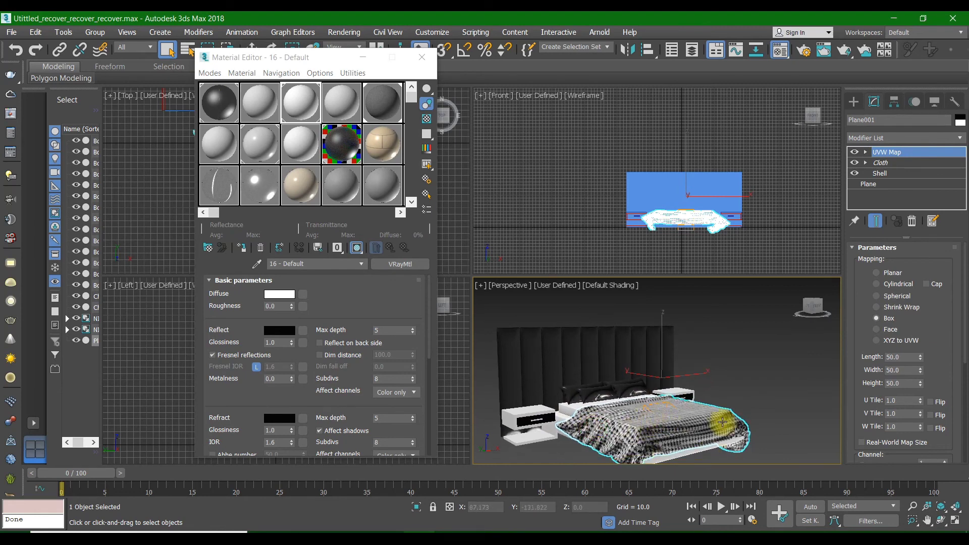
middle_drag(655, 408, 690, 403)
scroll(627, 406, up, 2)
scroll(621, 411, down, 1)
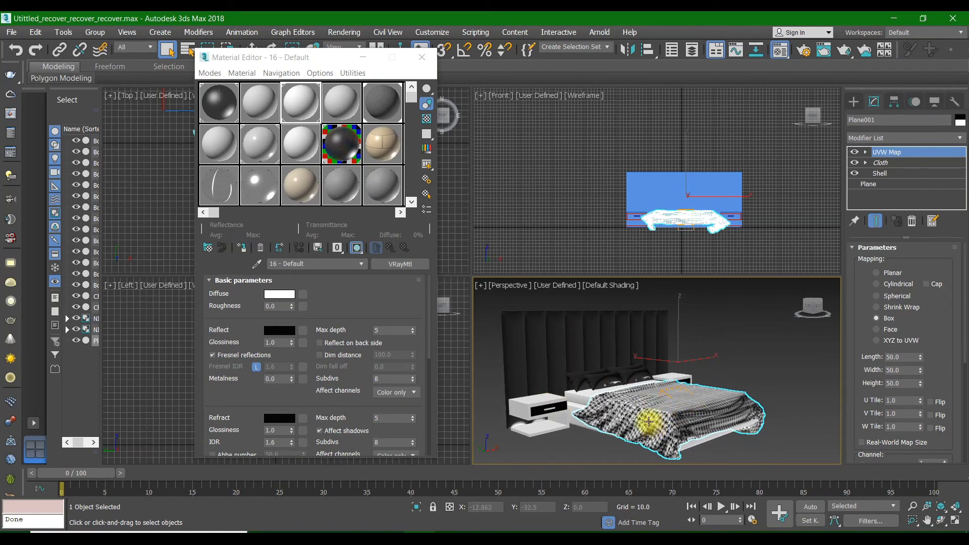
click(421, 56)
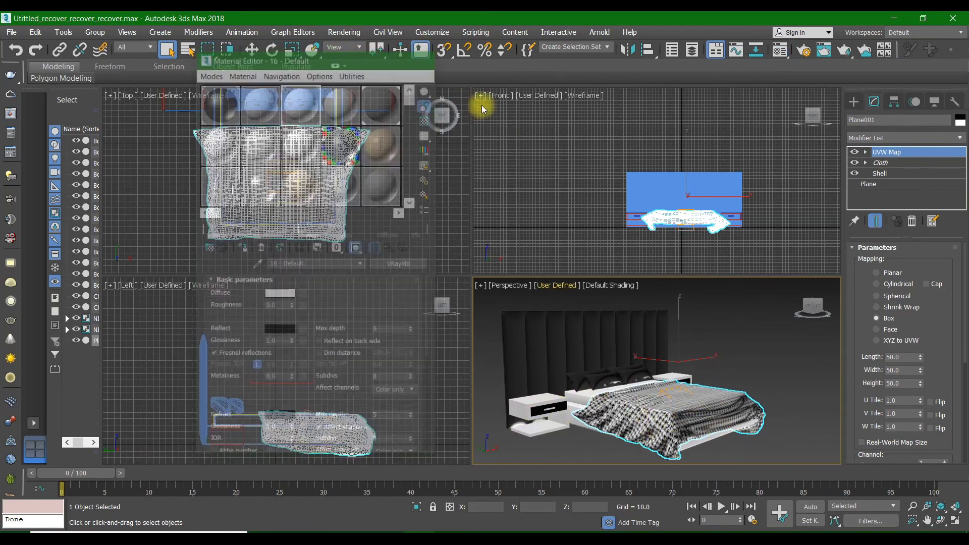
- Open the creation options for Photometric lights
alt+middle_drag(696, 385, 670, 388)
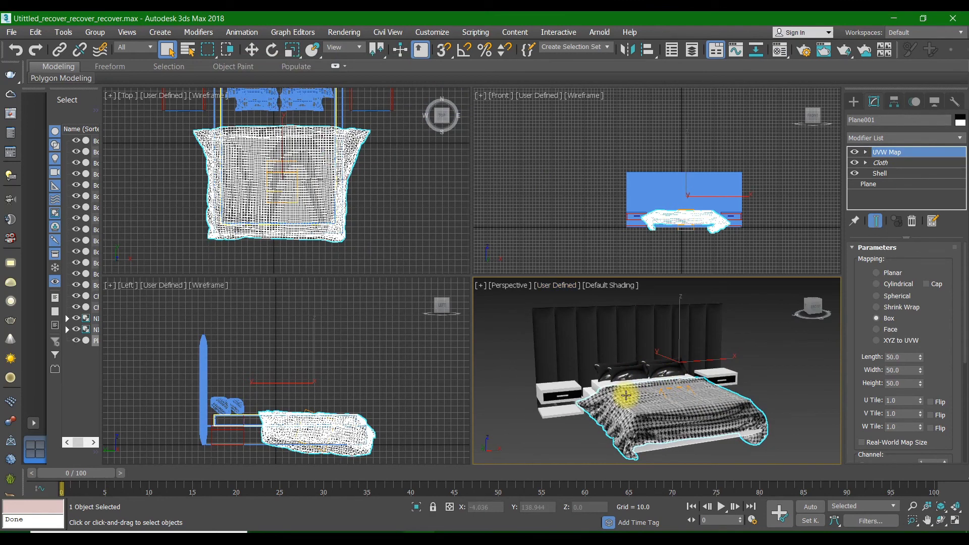
scroll(624, 399, down, 2)
alt+middle_drag(624, 401, 608, 427)
scroll(603, 390, up, 3)
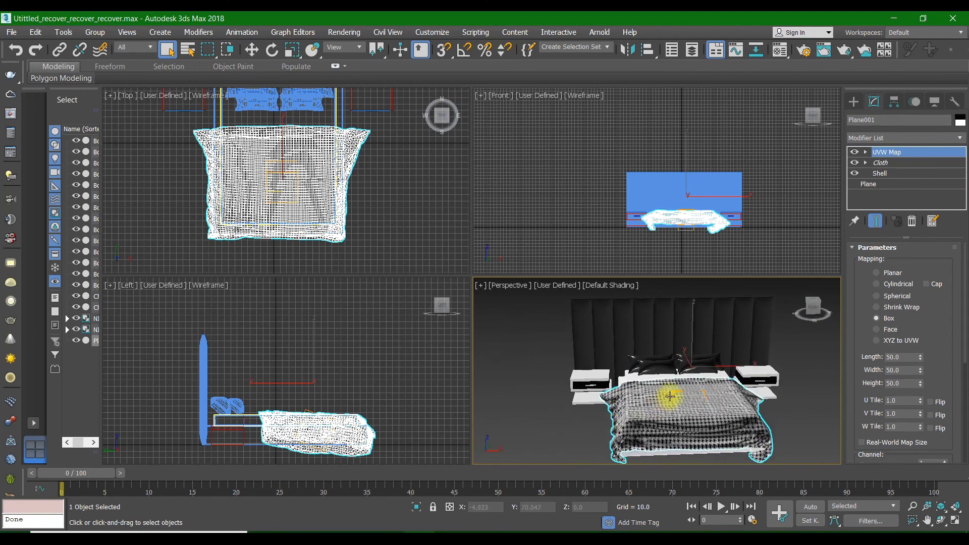
middle_drag(669, 397, 594, 402)
click(853, 101)
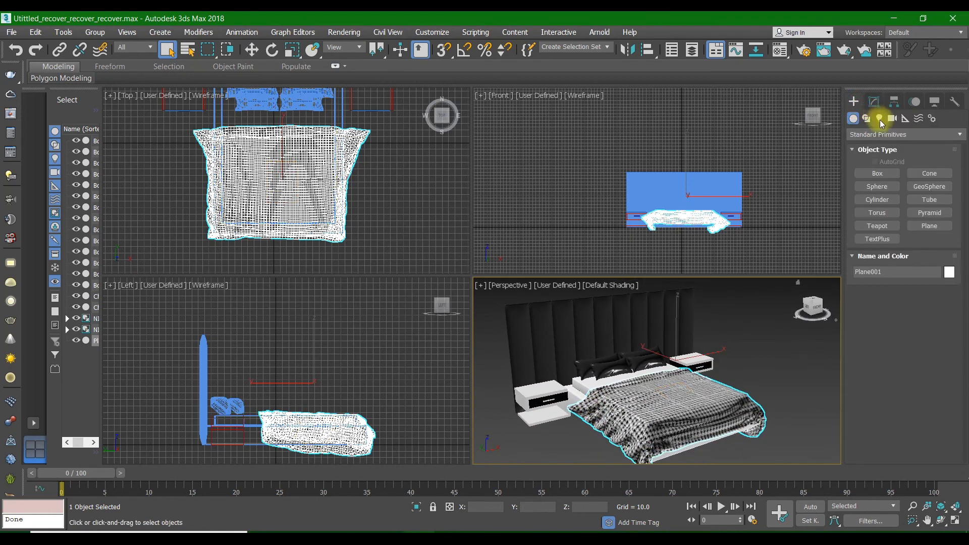
click(879, 120)
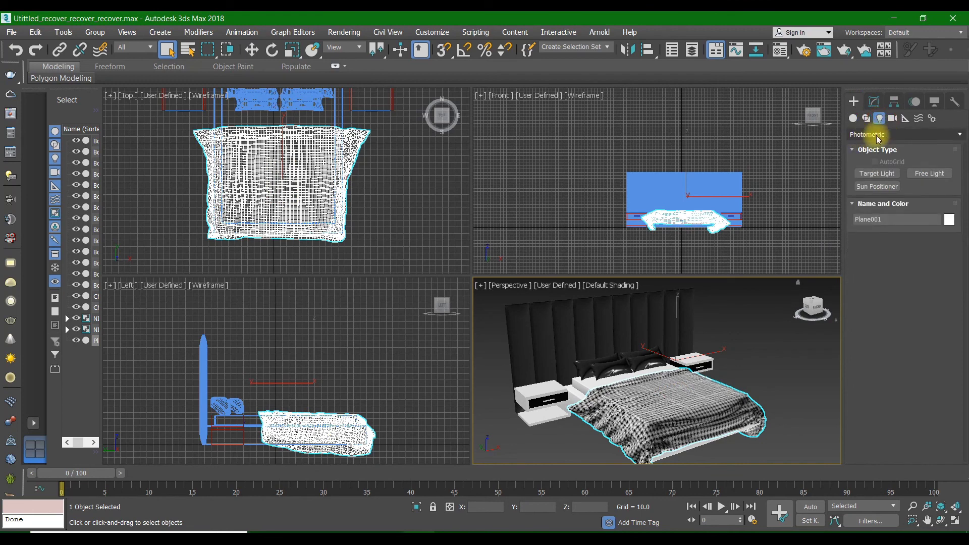
click(878, 135)
click(853, 101)
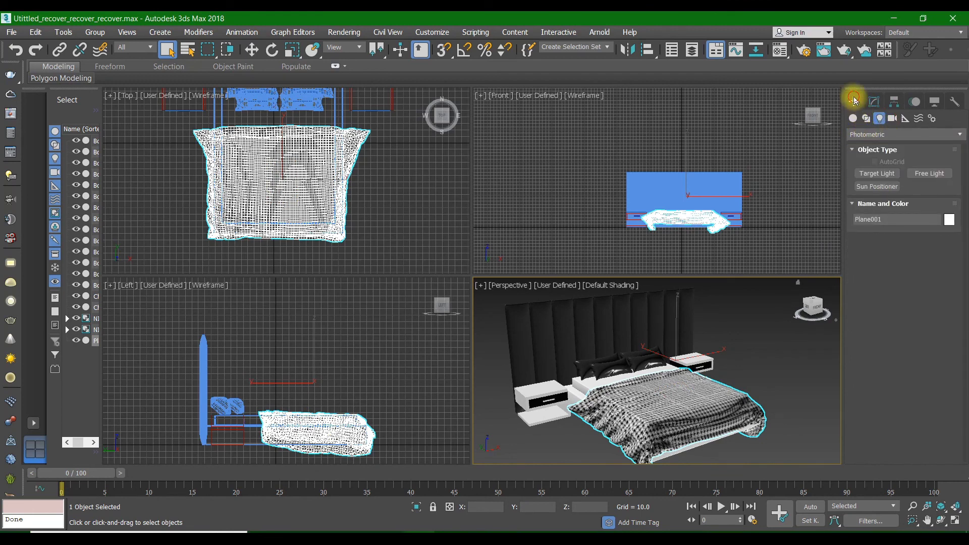
- Examine the finished bed, nightstands, pillows and blanket from several angles and distances
scroll(654, 425, down, 2)
alt+middle_drag(655, 424, 655, 417)
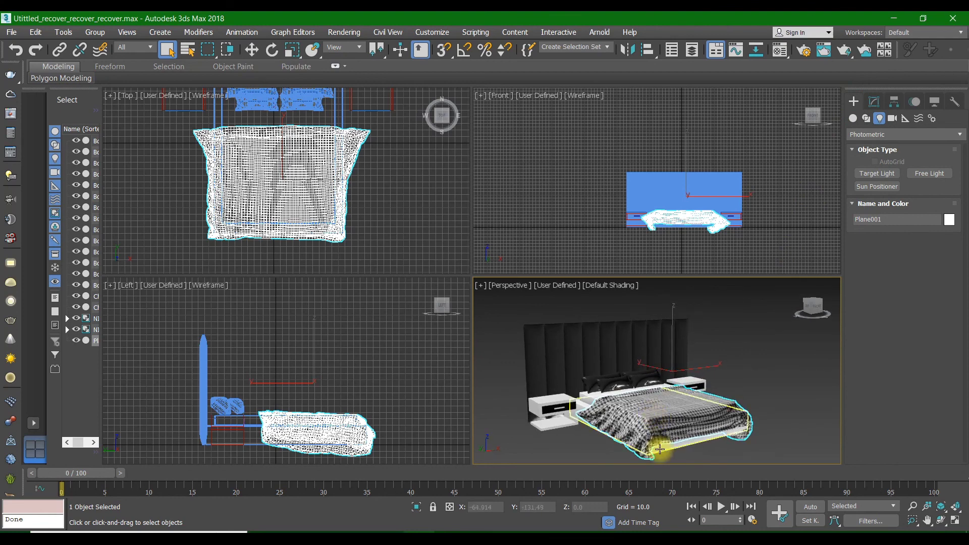
alt+middle_drag(624, 417, 623, 415)
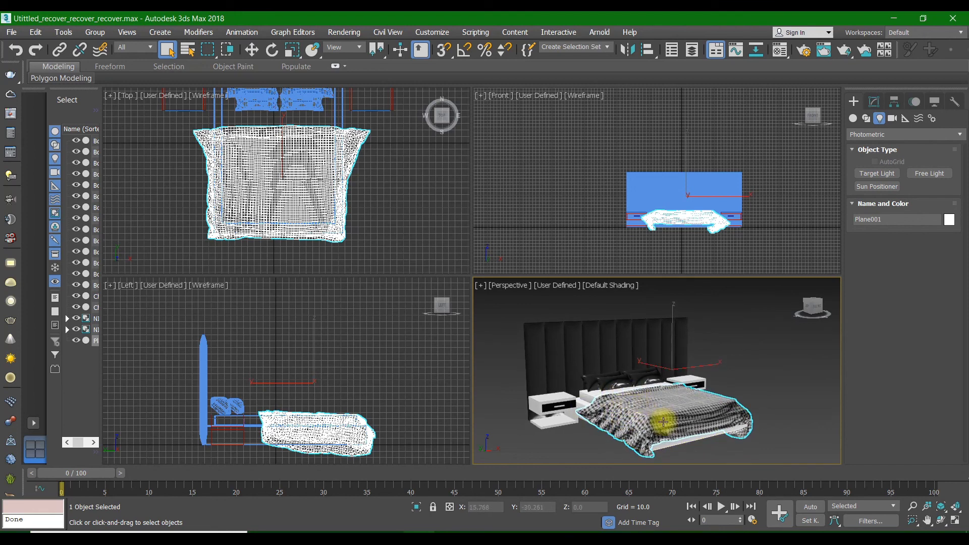
alt+middle_drag(624, 408, 633, 357)
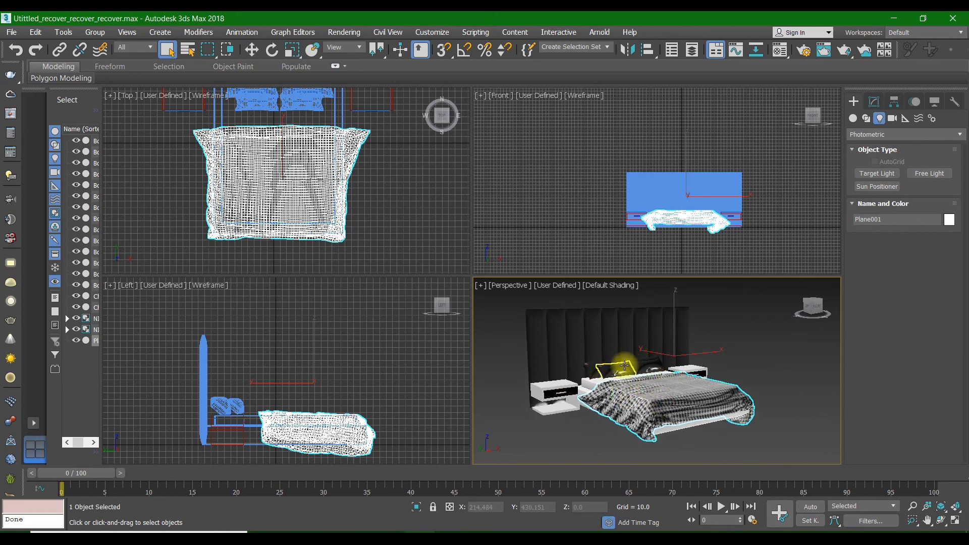
alt+middle_drag(635, 392, 653, 372)
scroll(634, 371, up, 3)
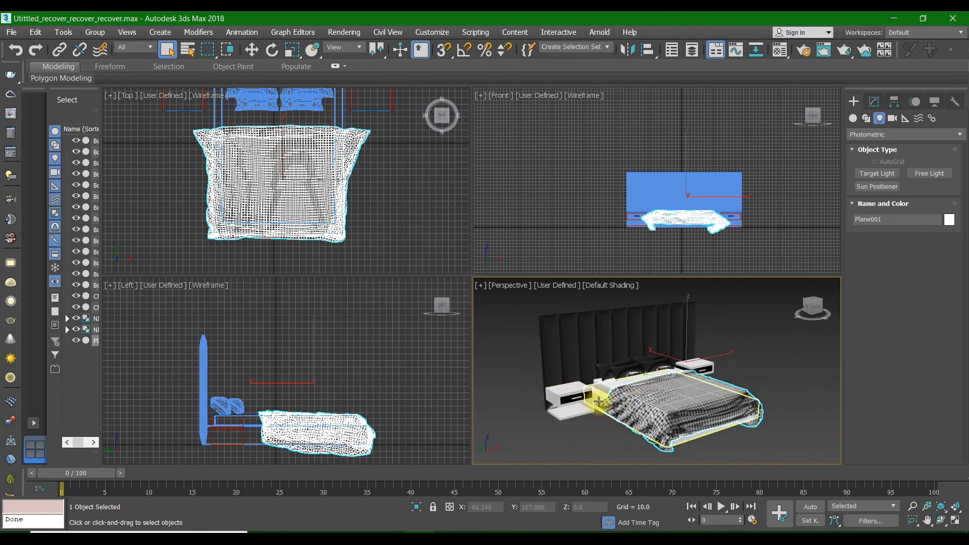
scroll(601, 398, down, 3)
alt+middle_drag(603, 398, 603, 391)
scroll(603, 391, up, 5)
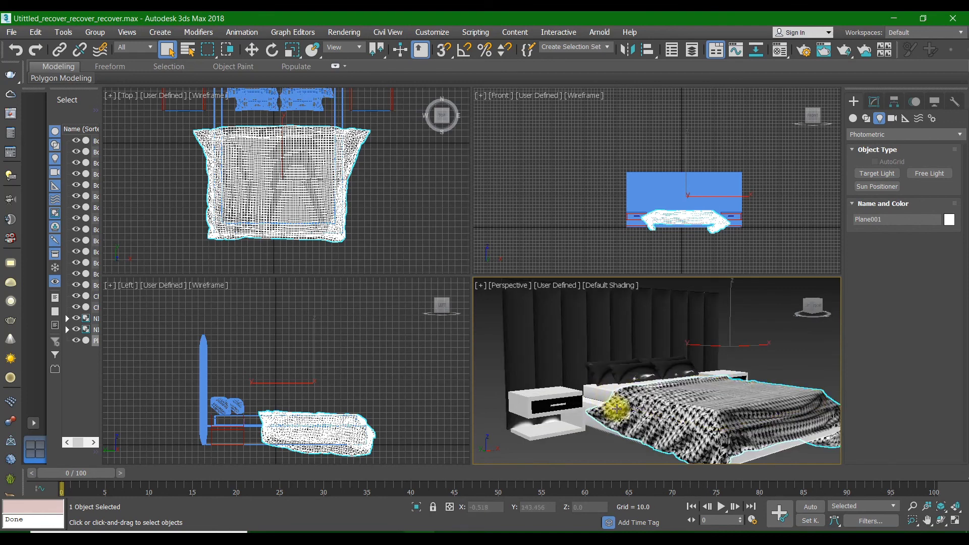